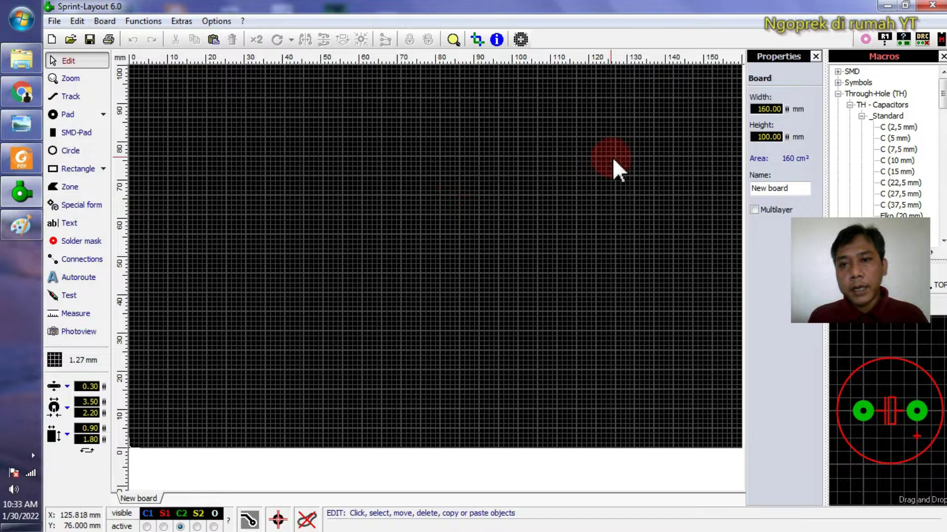
{"action": "left_click", "coordinate": [772, 137]}
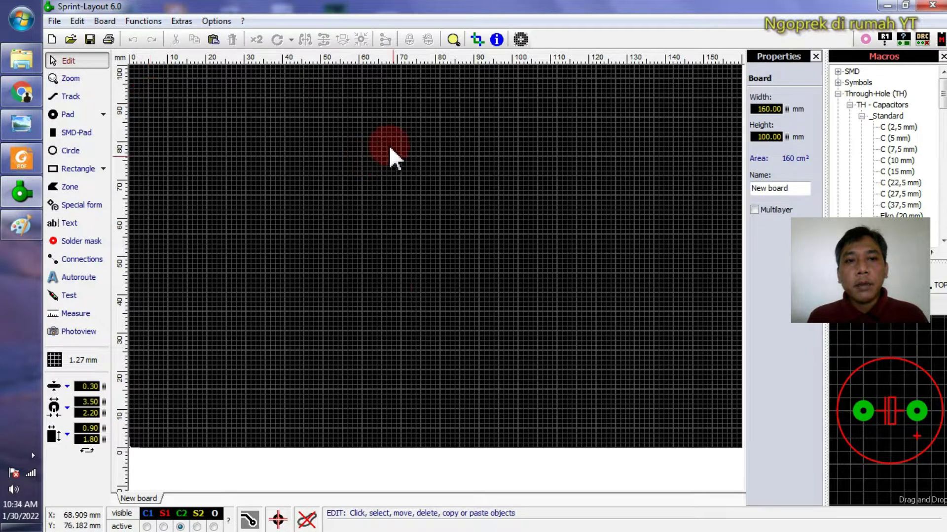
- Load the lm317 (1).bmp schematic from the Desktop as the scanned background copy for board side 2 (Bottom)
{"action": "left_click", "coordinate": [183, 22]}
{"action": "left_click", "coordinate": [247, 72]}
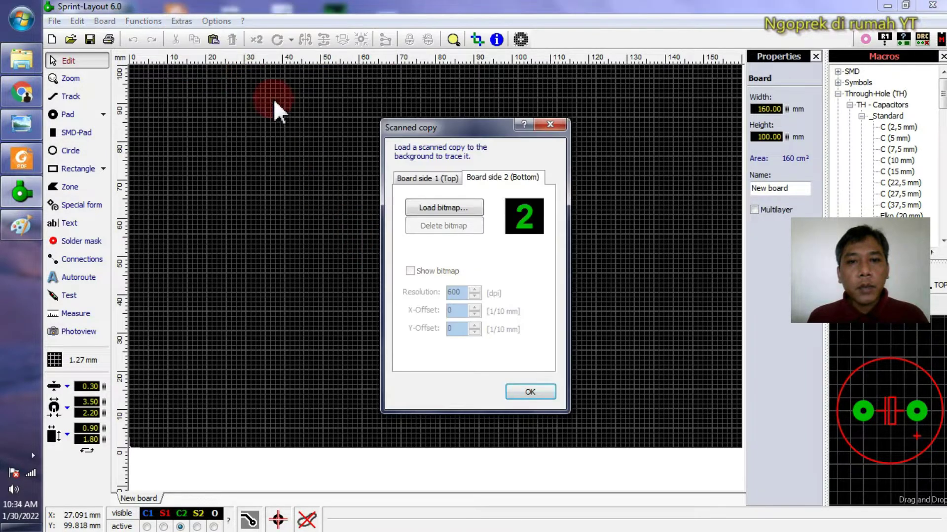
{"action": "left_click", "coordinate": [471, 212]}
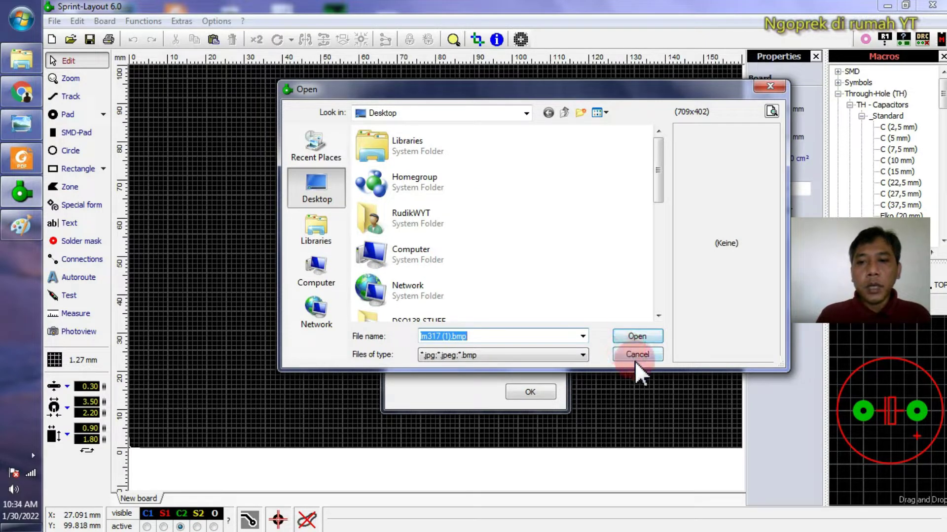
{"action": "left_click_drag", "start_coordinate": [670, 197], "coordinate": [668, 321]}
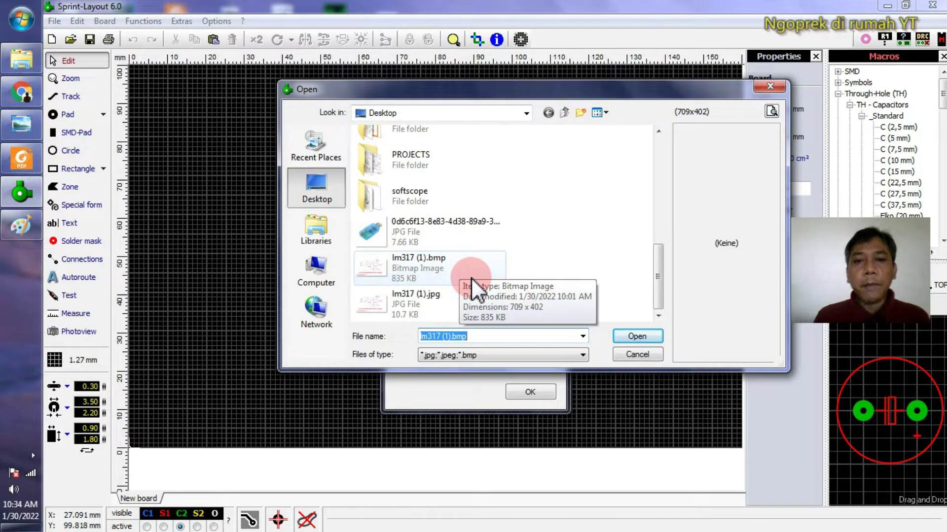
{"action": "left_click", "coordinate": [436, 265]}
{"action": "left_click", "coordinate": [632, 337]}
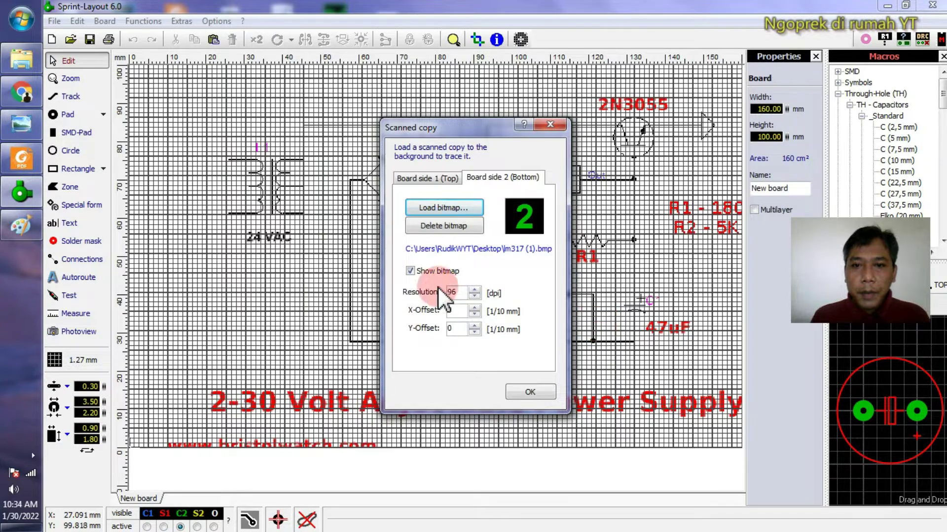
{"action": "left_click", "coordinate": [481, 213]}
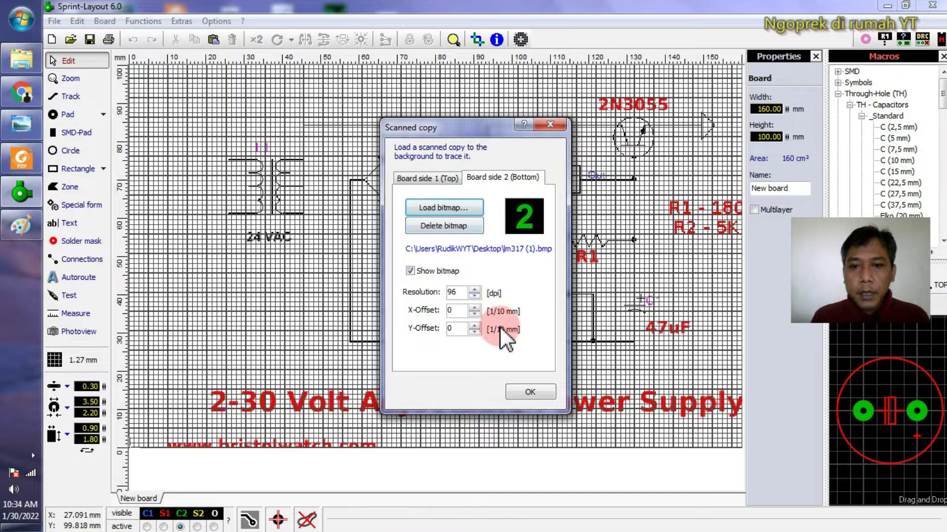
{"action": "left_click", "coordinate": [532, 392]}
{"action": "scroll", "coordinate": [463, 240], "scroll_direction": "down", "scroll_amount": 2}
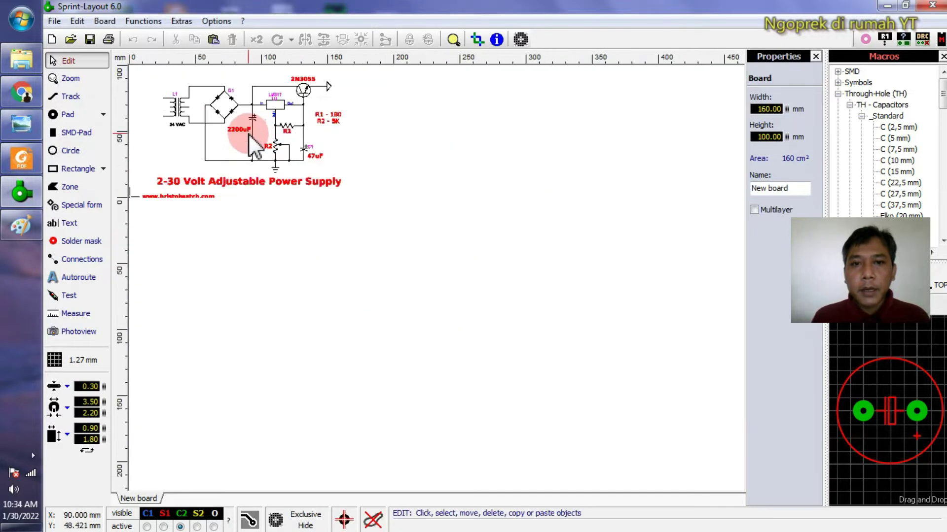
{"action": "scroll", "coordinate": [239, 135], "scroll_direction": "up", "scroll_amount": 2}
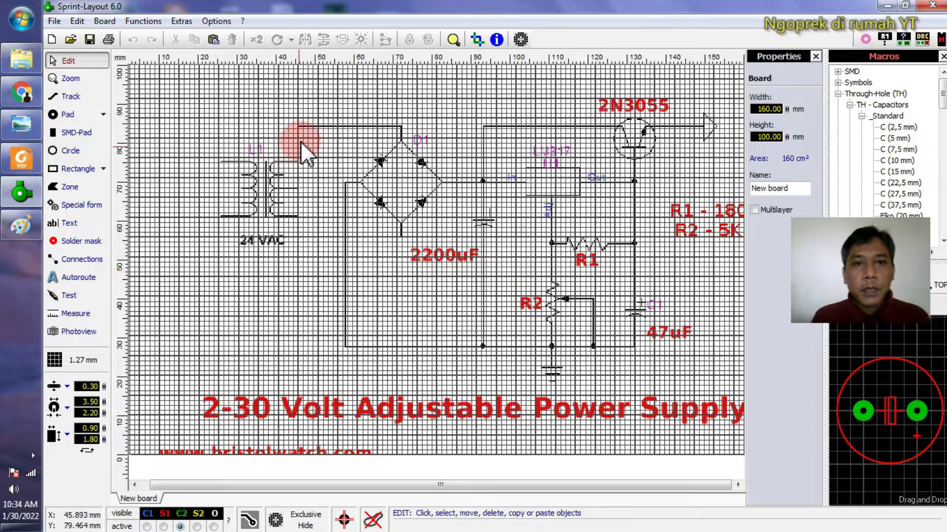
- Set the resolution of the bottom-side scanned copy to 300 dpi
{"action": "left_click", "coordinate": [182, 20]}
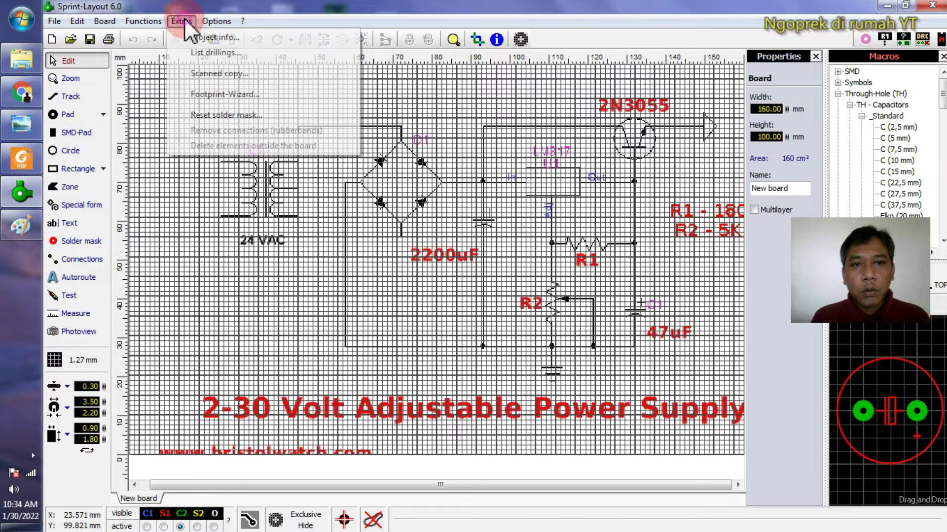
{"action": "left_click", "coordinate": [238, 74]}
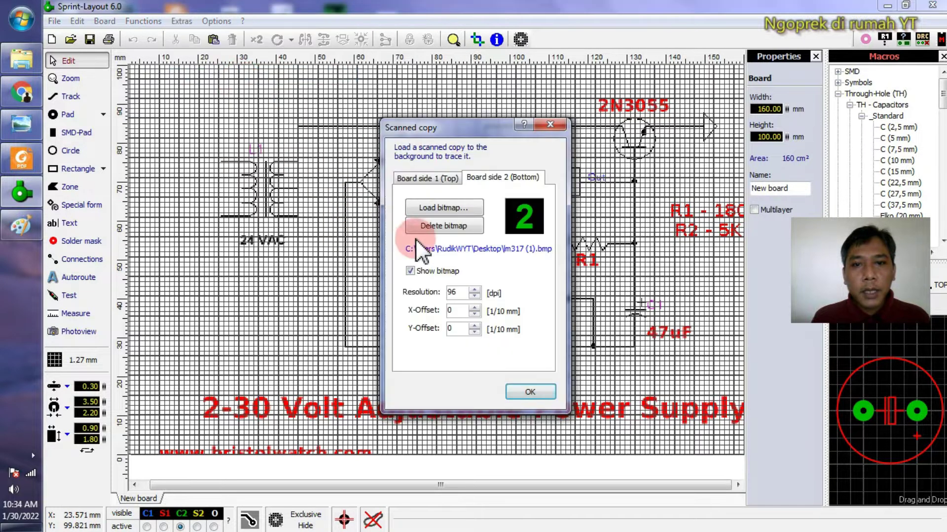
{"action": "double_click", "coordinate": [453, 292]}
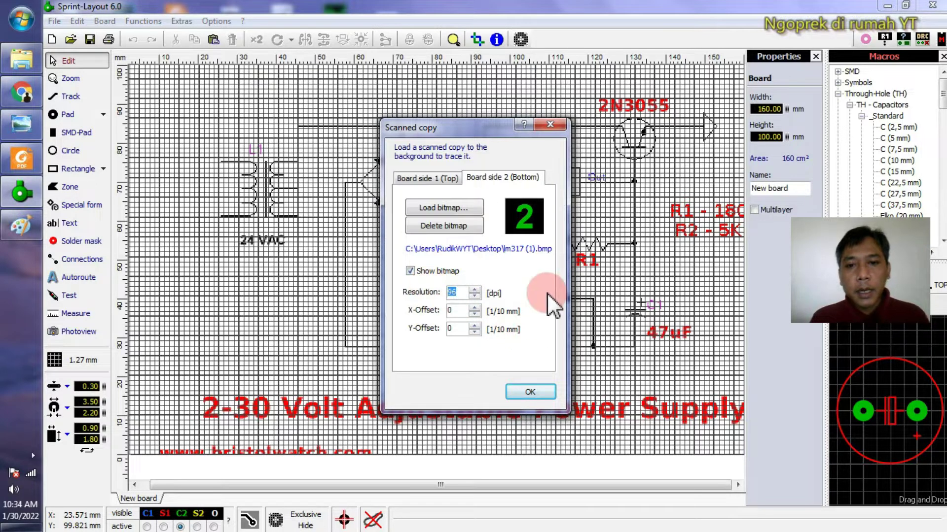
{"action": "type", "text": "300"}
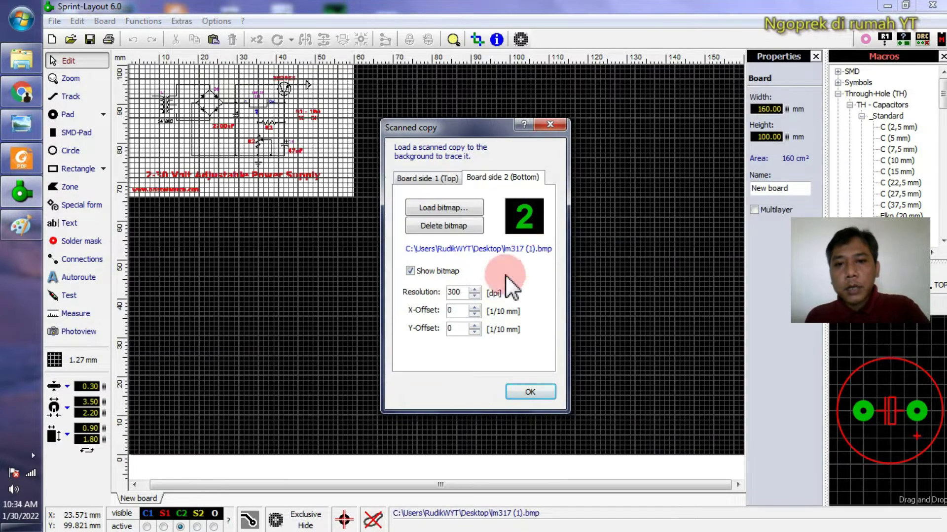
{"action": "left_click", "coordinate": [459, 292]}
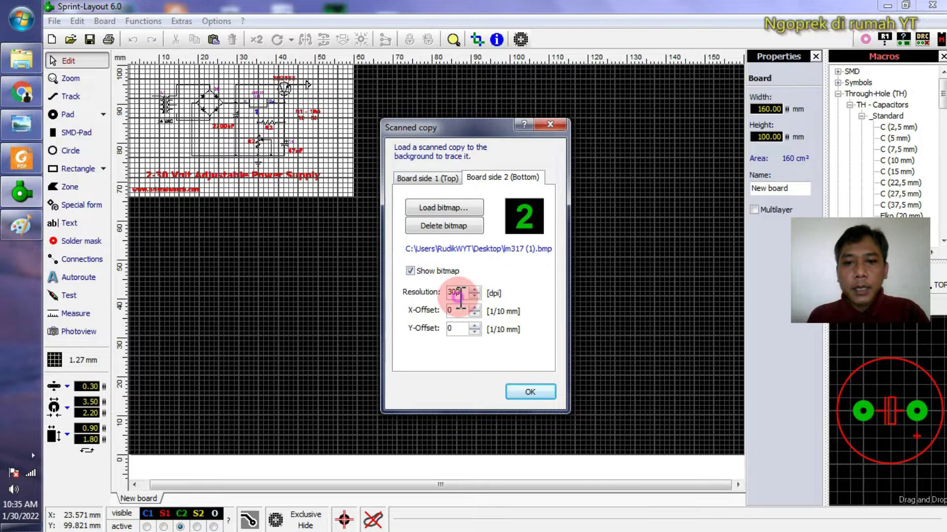
{"action": "left_click", "coordinate": [456, 328]}
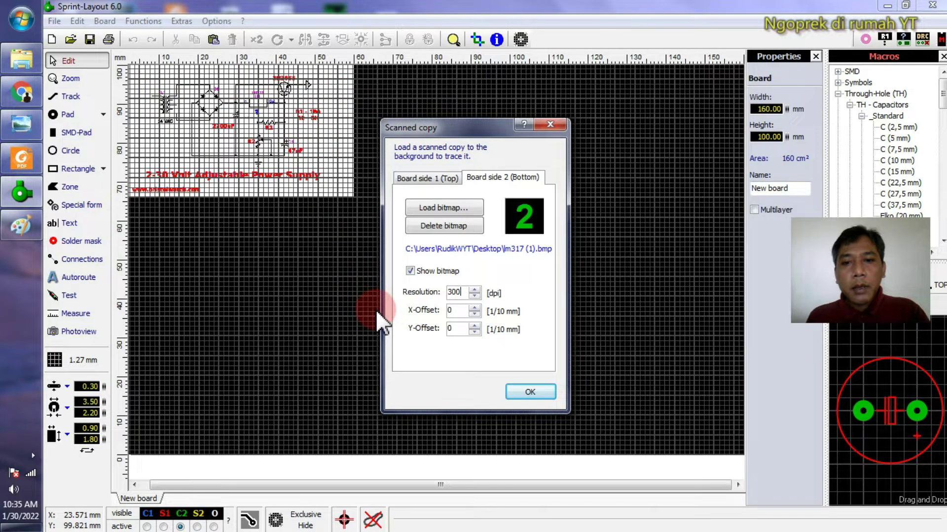
- Offset the scanned copy by X 1000 and Y 5 (1/10 mm) and apply the settings
{"action": "double_click", "coordinate": [453, 311]}
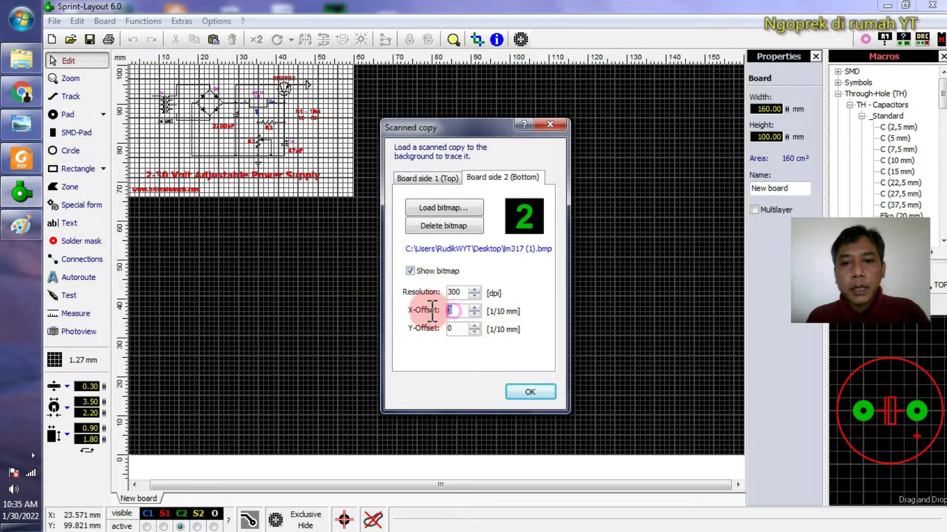
{"action": "type", "text": "1000"}
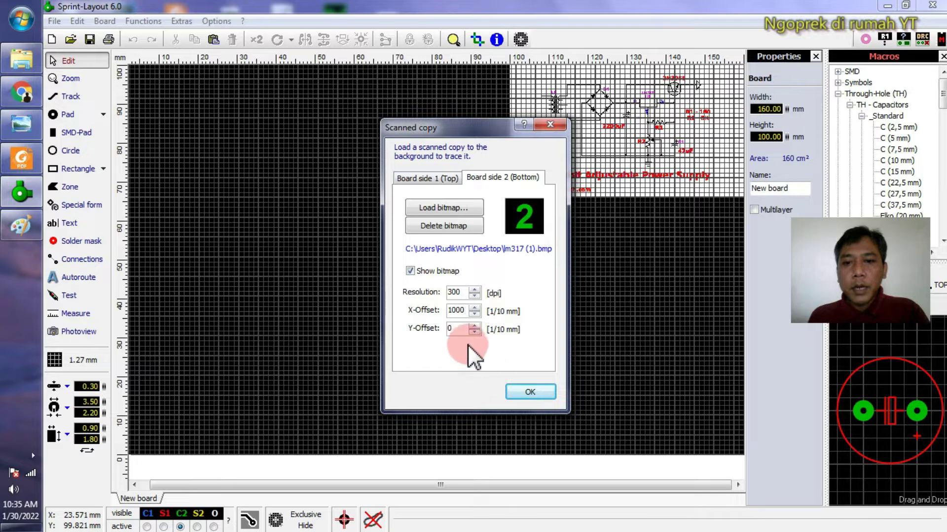
{"action": "left_click_drag", "start_coordinate": [462, 329], "coordinate": [416, 326]}
{"action": "type", "text": "5"}
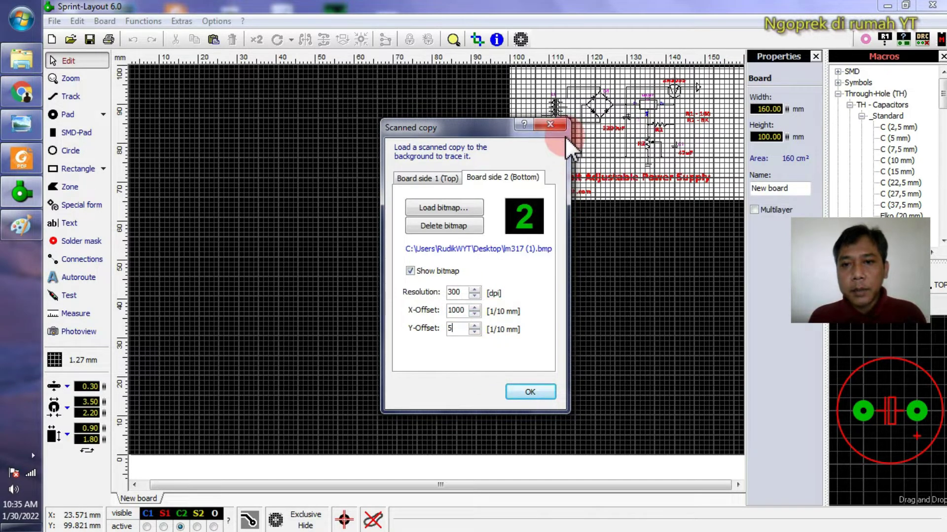
{"action": "left_click", "coordinate": [528, 396]}
- Examine the repositioned power supply schematic in the board's upper corner, including its component labels and values
{"action": "scroll", "coordinate": [533, 379], "scroll_direction": "down", "scroll_amount": 2}
{"action": "scroll", "coordinate": [481, 152], "scroll_direction": "up", "scroll_amount": 5}
{"action": "scroll", "coordinate": [432, 212], "scroll_direction": "down", "scroll_amount": 3}
{"action": "scroll", "coordinate": [479, 153], "scroll_direction": "up", "scroll_amount": 2}
{"action": "scroll", "coordinate": [431, 191], "scroll_direction": "down", "scroll_amount": 1}
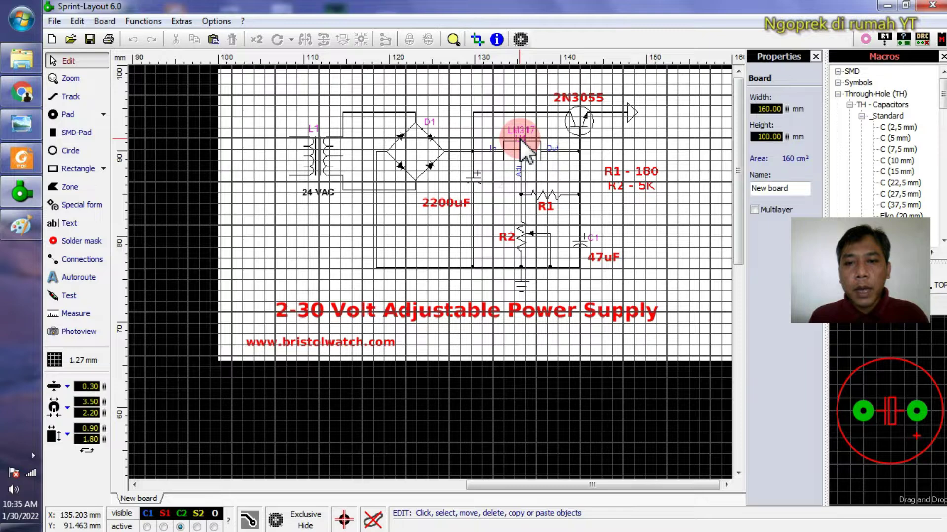
{"action": "scroll", "coordinate": [661, 163], "scroll_direction": "down", "scroll_amount": 1}
{"action": "scroll", "coordinate": [552, 270], "scroll_direction": "up", "scroll_amount": 2}
{"action": "scroll", "coordinate": [551, 270], "scroll_direction": "down", "scroll_amount": 1}
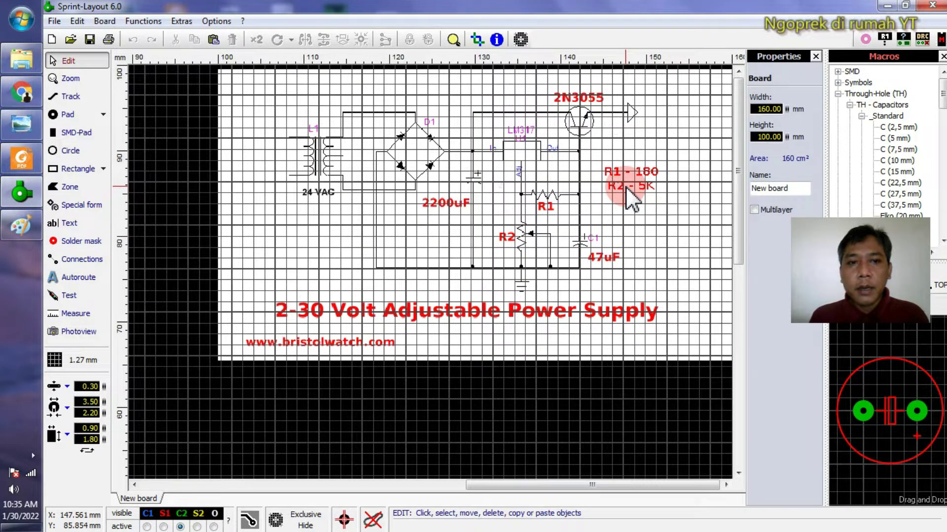
{"action": "scroll", "coordinate": [435, 241], "scroll_direction": "down", "scroll_amount": 1}
{"action": "scroll", "coordinate": [559, 170], "scroll_direction": "down", "scroll_amount": 1}
{"action": "scroll", "coordinate": [472, 123], "scroll_direction": "up", "scroll_amount": 2}
{"action": "scroll", "coordinate": [481, 194], "scroll_direction": "down", "scroll_amount": 1}
{"action": "scroll", "coordinate": [605, 144], "scroll_direction": "up", "scroll_amount": 2}
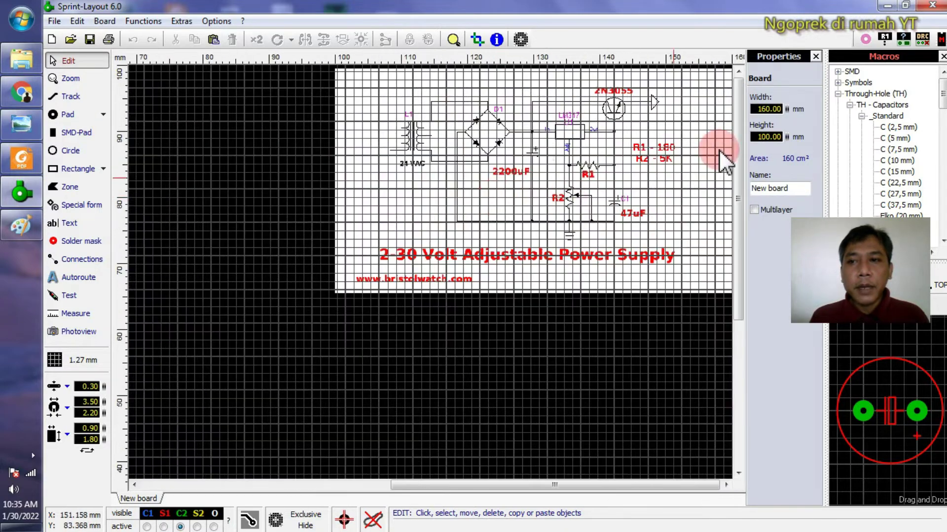
- Collapse the Through-Hole (TH) group in the macro library
{"action": "left_click", "coordinate": [837, 94]}
{"action": "left_click", "coordinate": [837, 104]}
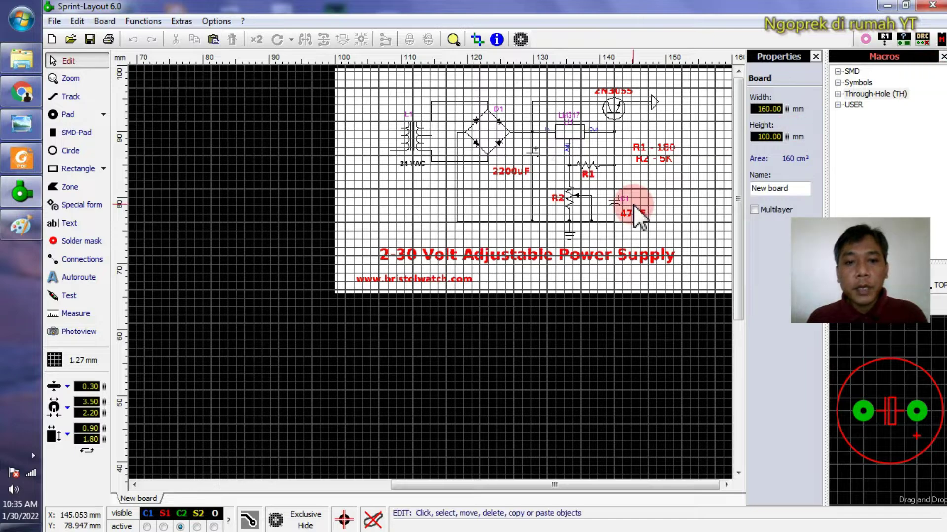
- Draw a rectangular board outline beside the schematic on layer C2, about 76 mm wide and 50 mm high, with a 1.00 mm line width
{"action": "scroll", "coordinate": [397, 150], "scroll_direction": "down", "scroll_amount": 2}
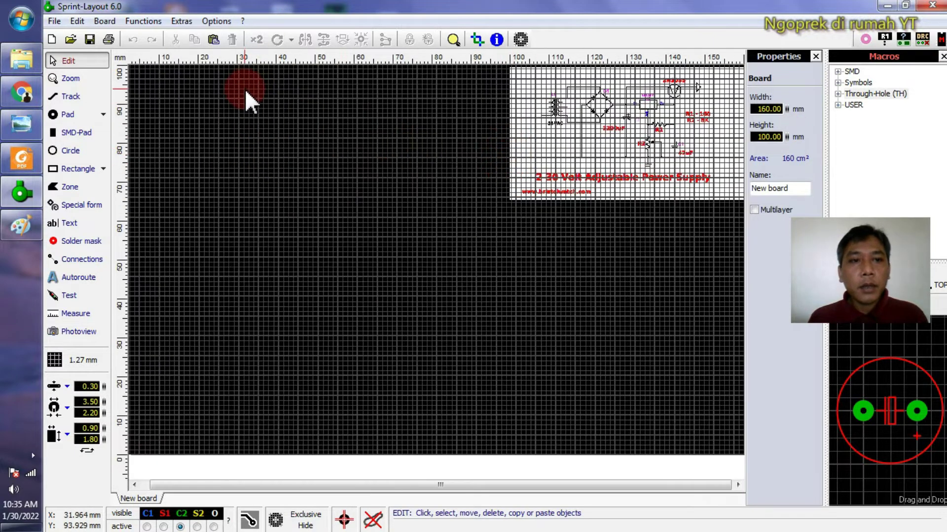
{"action": "left_click", "coordinate": [55, 171]}
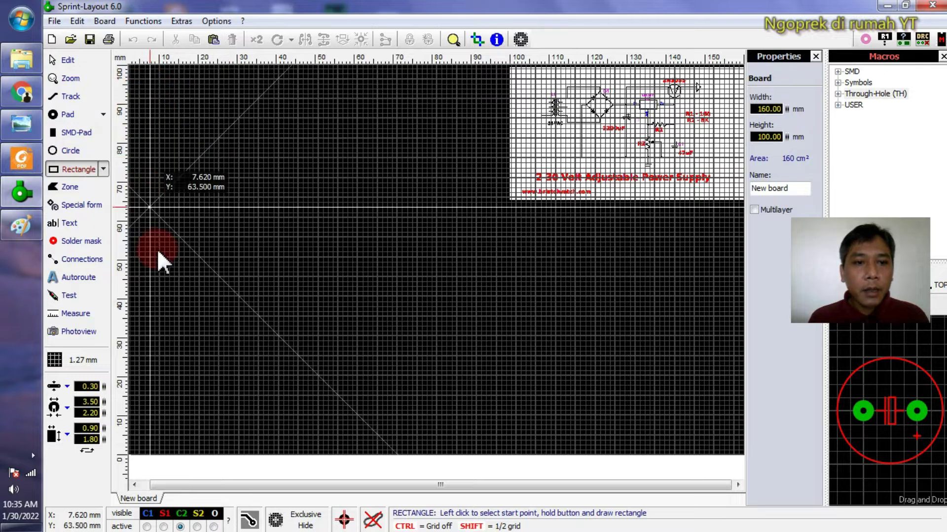
{"action": "left_click", "coordinate": [63, 388]}
{"action": "left_click", "coordinate": [94, 279]}
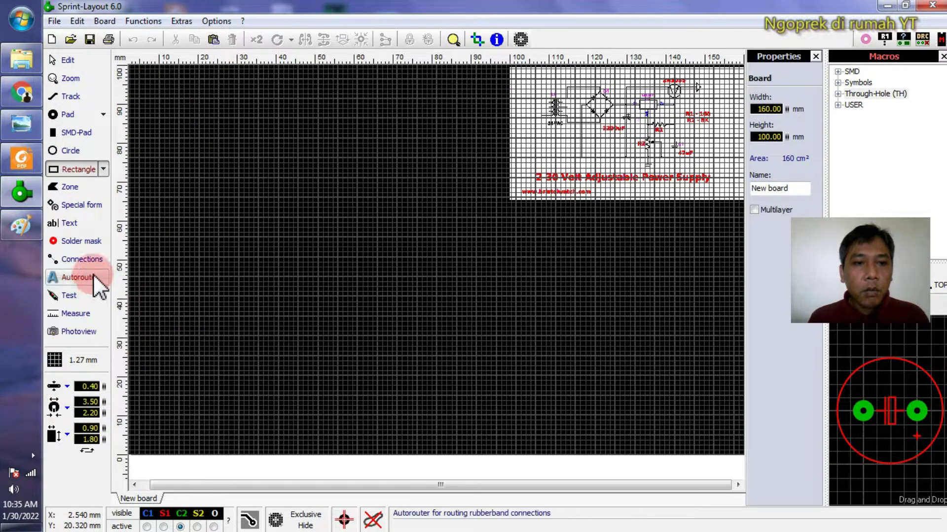
{"action": "left_click", "coordinate": [66, 390]}
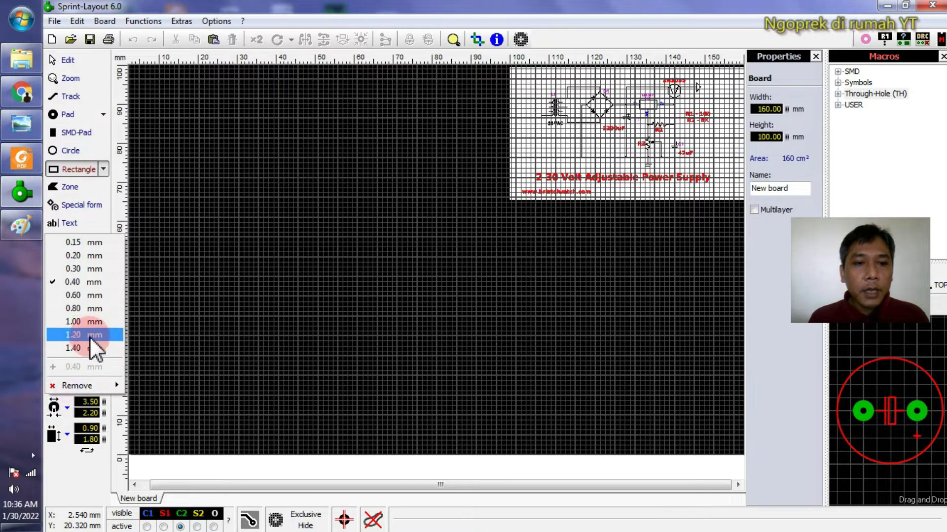
{"action": "left_click", "coordinate": [92, 323]}
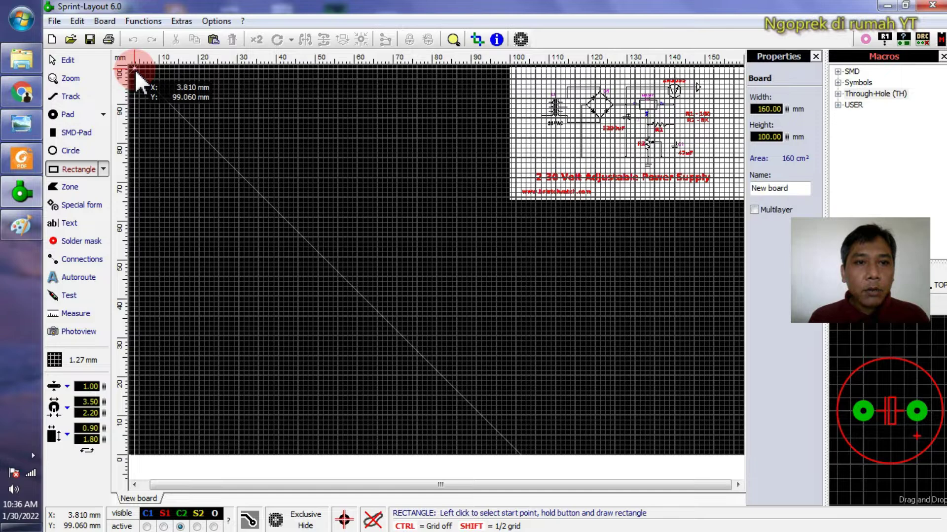
{"action": "left_click_drag", "start_coordinate": [134, 68], "coordinate": [432, 277]}
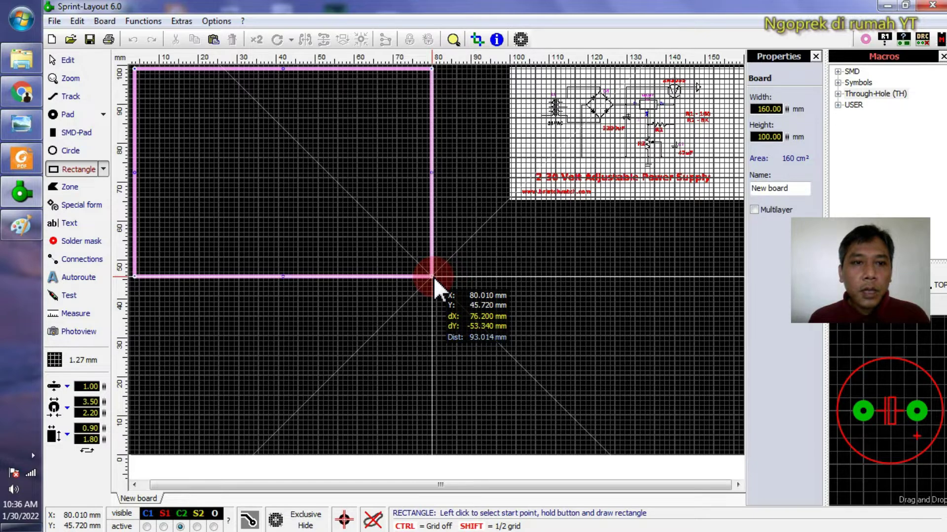
{"action": "left_click_drag", "start_coordinate": [433, 278], "coordinate": [433, 263]}
{"action": "right_click", "coordinate": [548, 368]}
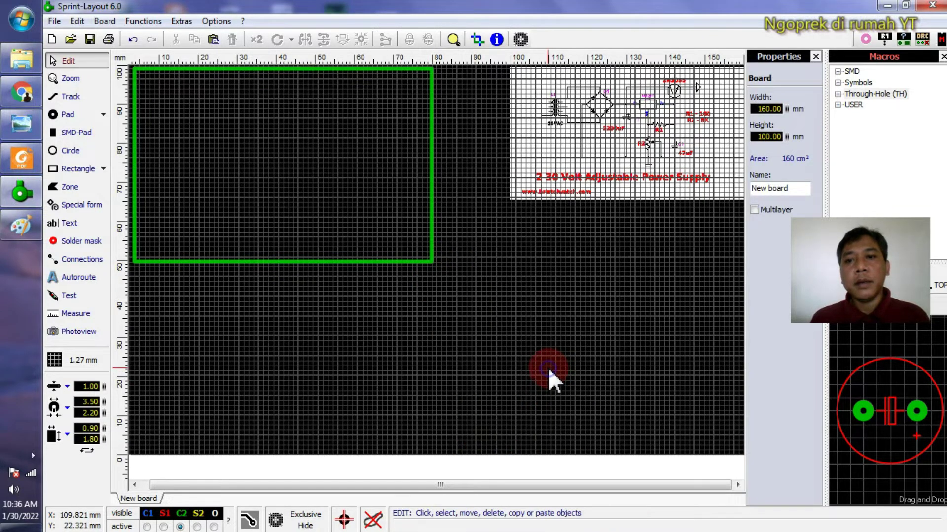
- Examine the schematic's components and connections around the LM317 and 2N3055, and view the drawn board outline beside it
{"action": "scroll", "coordinate": [629, 143], "scroll_direction": "up", "scroll_amount": 3}
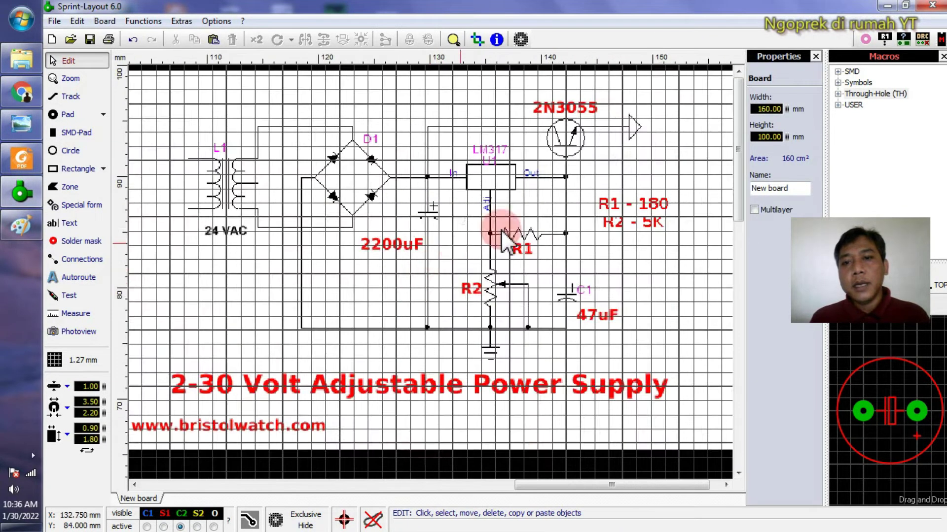
{"action": "scroll", "coordinate": [460, 244], "scroll_direction": "down", "scroll_amount": 3}
{"action": "scroll", "coordinate": [563, 194], "scroll_direction": "up", "scroll_amount": 2}
{"action": "scroll", "coordinate": [501, 185], "scroll_direction": "up", "scroll_amount": 1}
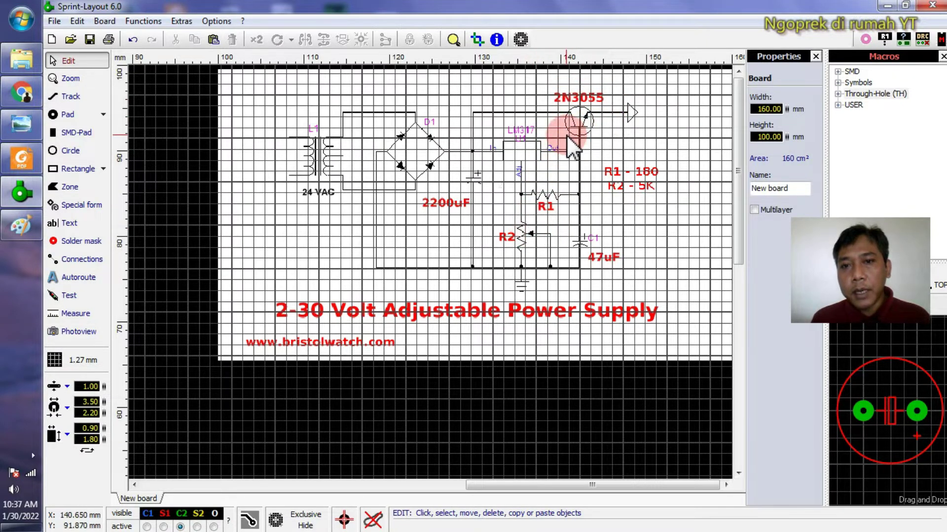
{"action": "scroll", "coordinate": [521, 195], "scroll_direction": "up", "scroll_amount": 2}
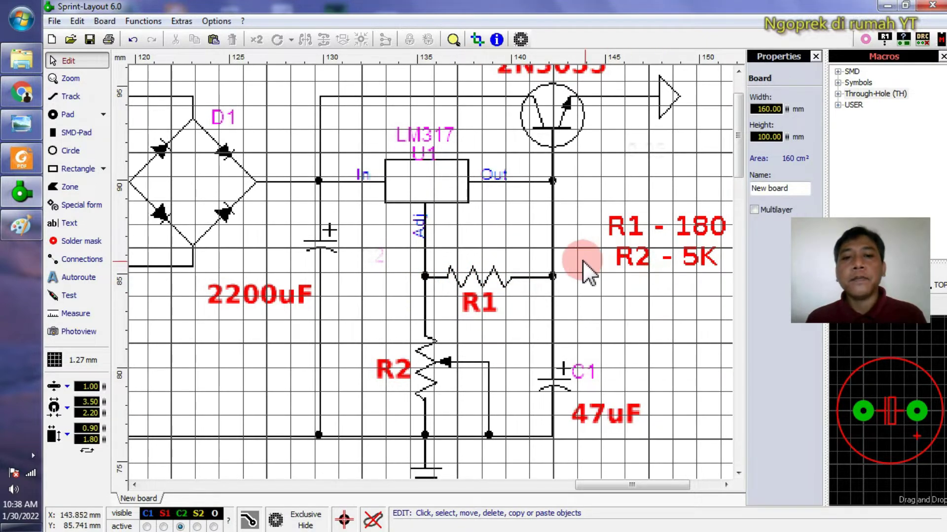
{"action": "scroll", "coordinate": [634, 161], "scroll_direction": "down", "scroll_amount": 3}
{"action": "scroll", "coordinate": [545, 137], "scroll_direction": "down", "scroll_amount": 2}
{"action": "scroll", "coordinate": [454, 197], "scroll_direction": "up", "scroll_amount": 2}
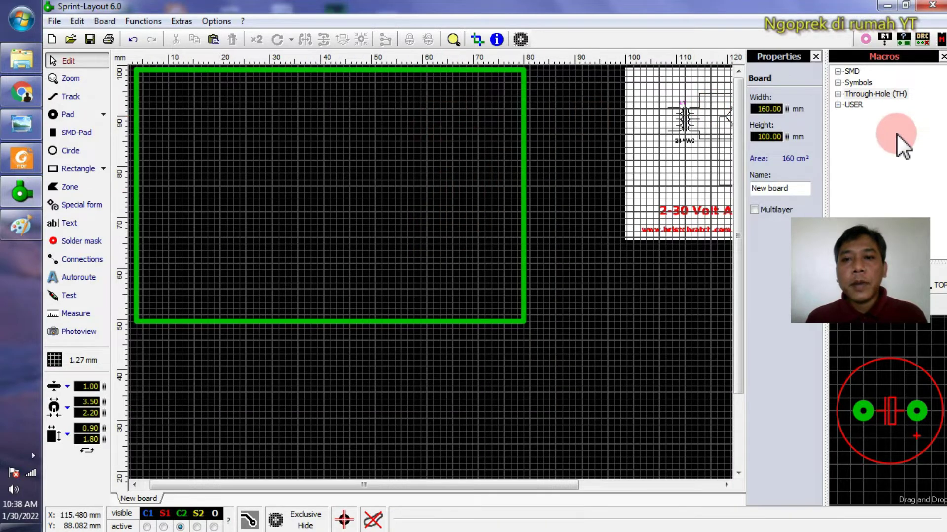
{"action": "scroll", "coordinate": [432, 203], "scroll_direction": "up", "scroll_amount": 3}
{"action": "scroll", "coordinate": [431, 201], "scroll_direction": "down", "scroll_amount": 5}
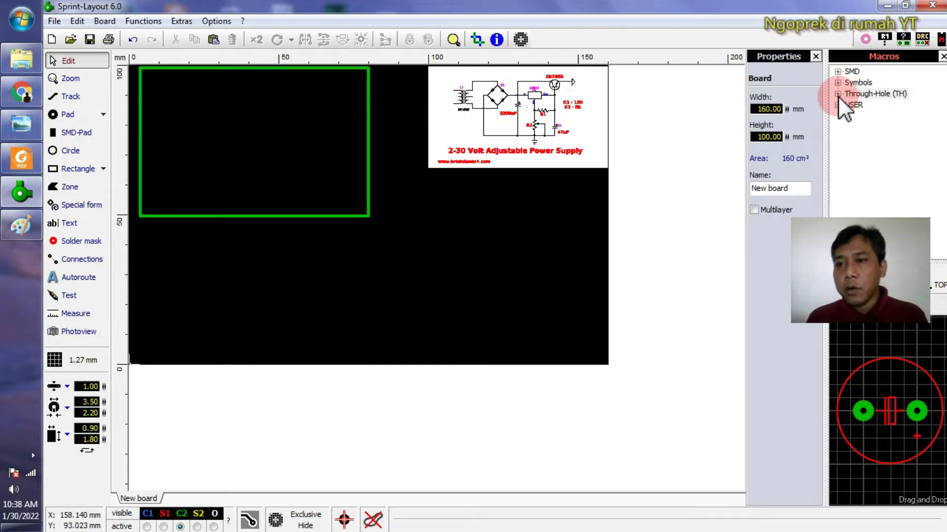
- Expand the Through-Hole (TH) macro group and collapse its TH - Capacitors branch to list the component categories
{"action": "left_click", "coordinate": [838, 94]}
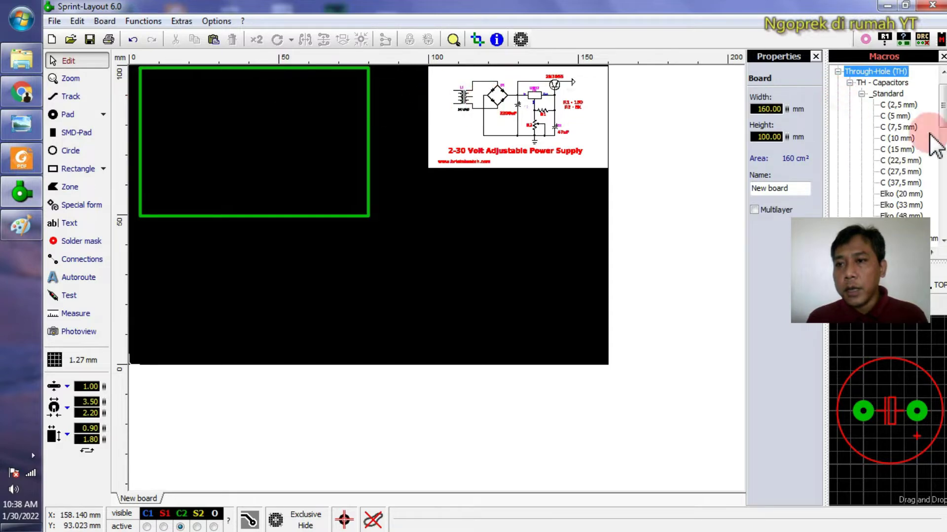
{"action": "left_click", "coordinate": [866, 97]}
{"action": "left_click", "coordinate": [850, 83]}
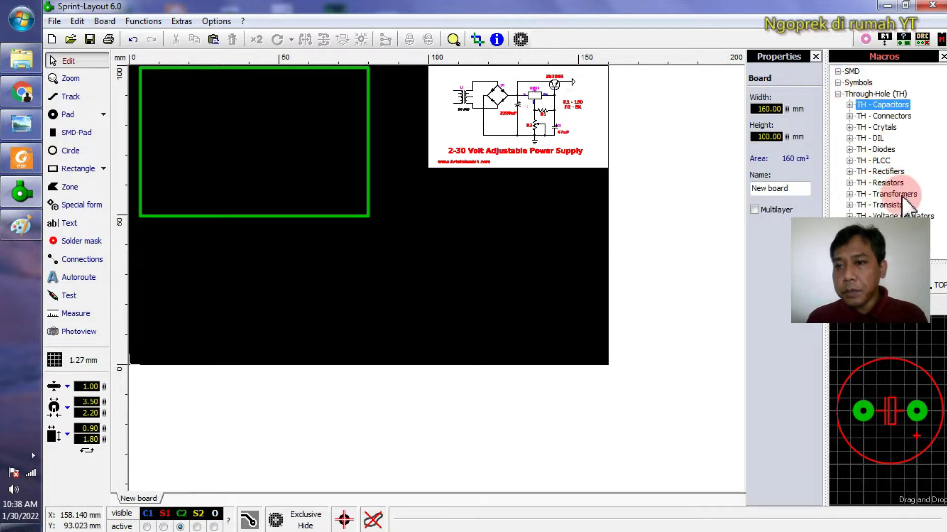
- Expand the TH - Diodes macro branch and compare the footprint previews of the Diode and DO types, including DO-15, DO-26 and DO-35
{"action": "left_click", "coordinate": [850, 149]}
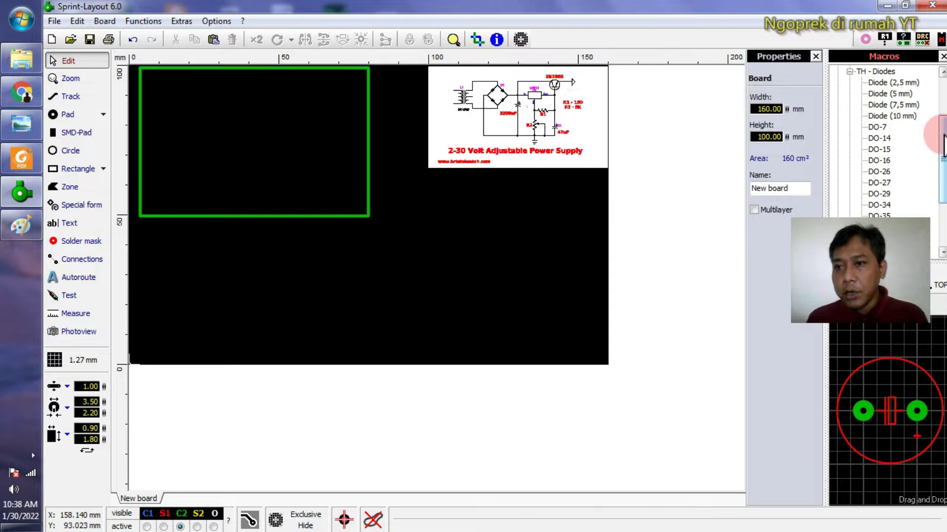
{"action": "left_click", "coordinate": [907, 115]}
{"action": "left_click", "coordinate": [882, 183]}
{"action": "left_click", "coordinate": [881, 204]}
{"action": "left_click", "coordinate": [877, 160]}
{"action": "left_click", "coordinate": [877, 138]}
{"action": "left_click", "coordinate": [880, 149]}
{"action": "left_click", "coordinate": [880, 183]}
{"action": "left_click", "coordinate": [879, 194]}
{"action": "left_click", "coordinate": [879, 171]}
{"action": "left_click", "coordinate": [890, 117]}
{"action": "left_click", "coordinate": [891, 94]}
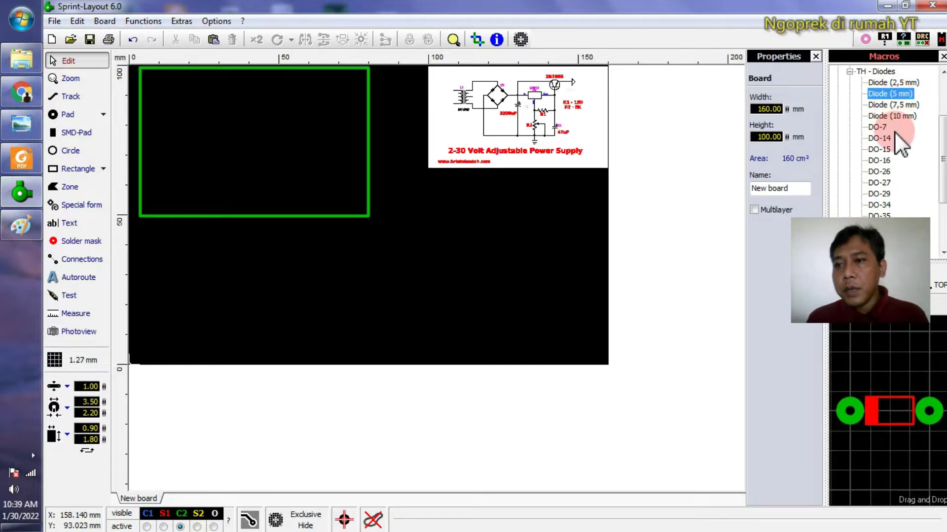
{"action": "left_click", "coordinate": [899, 118]}
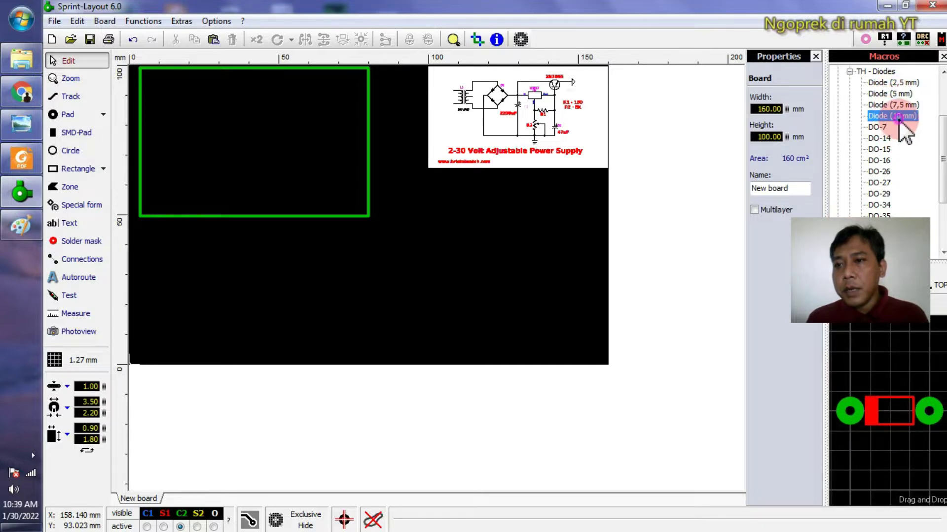
{"action": "left_click", "coordinate": [882, 172]}
{"action": "left_click", "coordinate": [892, 215]}
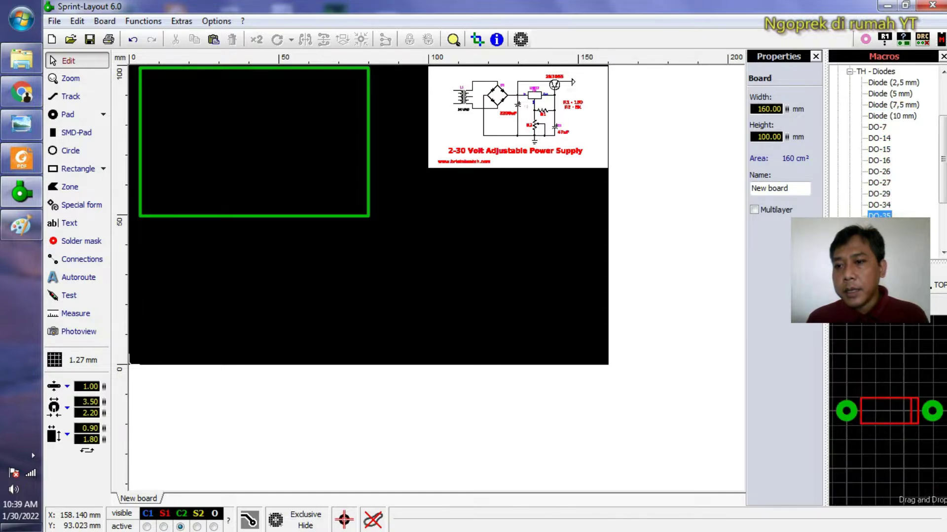
{"action": "left_click", "coordinate": [890, 229]}
{"action": "left_click", "coordinate": [893, 213]}
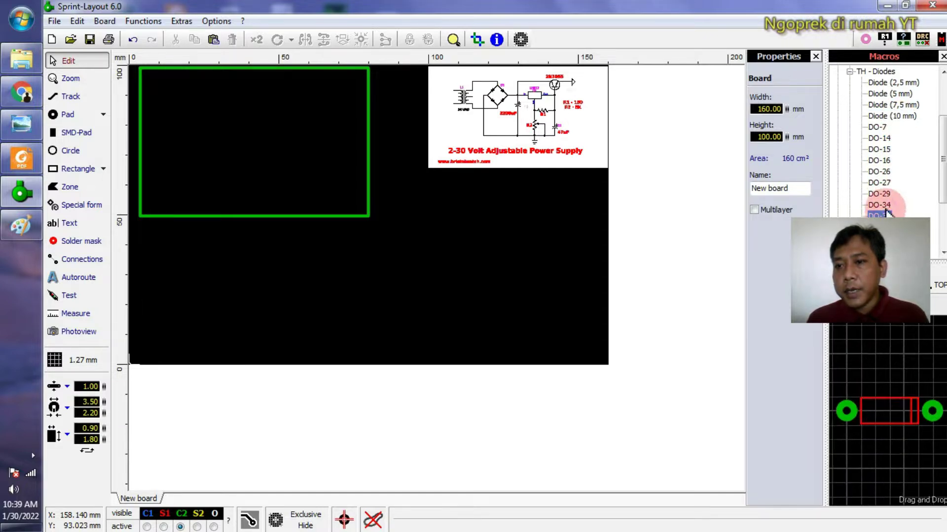
{"action": "left_click", "coordinate": [885, 197]}
{"action": "left_click", "coordinate": [883, 171]}
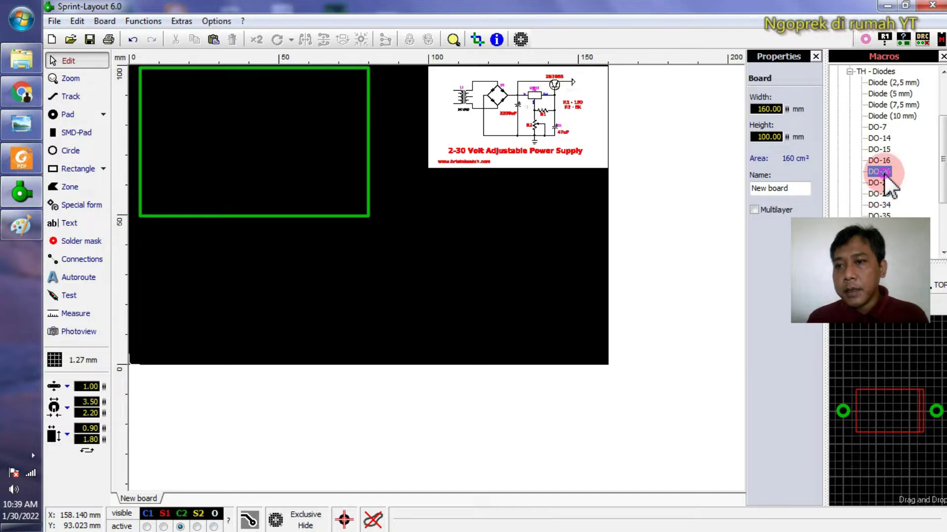
{"action": "left_click", "coordinate": [886, 153]}
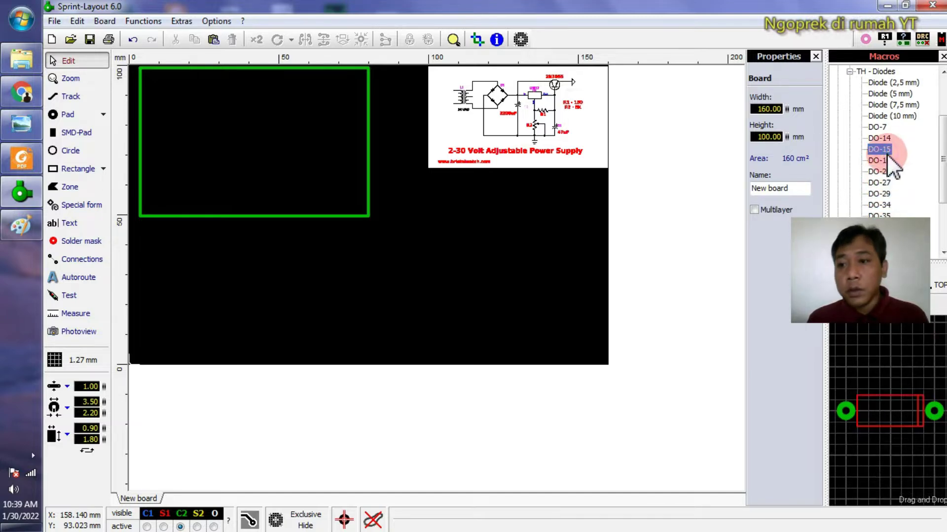
{"action": "left_click_drag", "start_coordinate": [860, 394], "coordinate": [858, 286]}
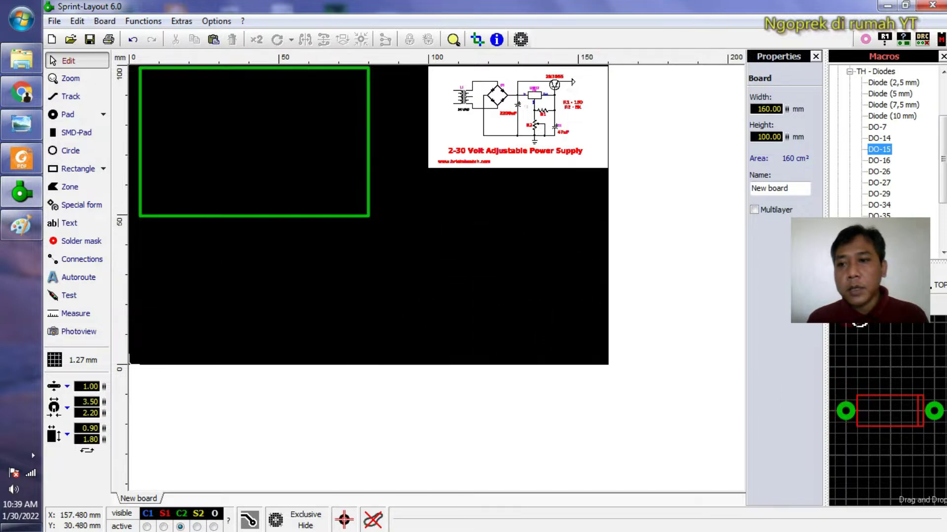
{"action": "left_click", "coordinate": [880, 138]}
{"action": "left_click_drag", "start_coordinate": [935, 427], "coordinate": [319, 188]}
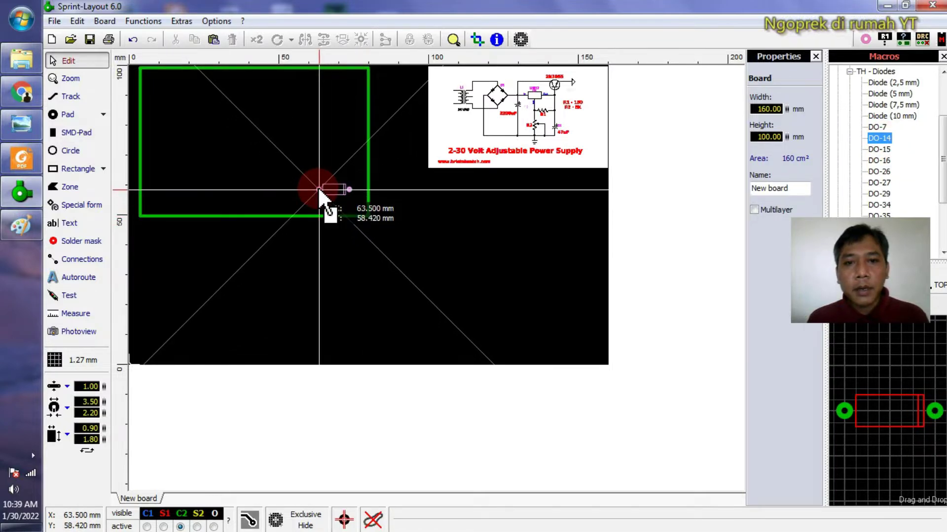
{"action": "left_click_drag", "start_coordinate": [318, 188], "coordinate": [886, 153]}
- Place a DO-15 diode macro inside the board outline near its lower edge, leaving the component's ID and value empty
{"action": "left_click", "coordinate": [886, 153]}
{"action": "left_click_drag", "start_coordinate": [904, 364], "coordinate": [276, 190]}
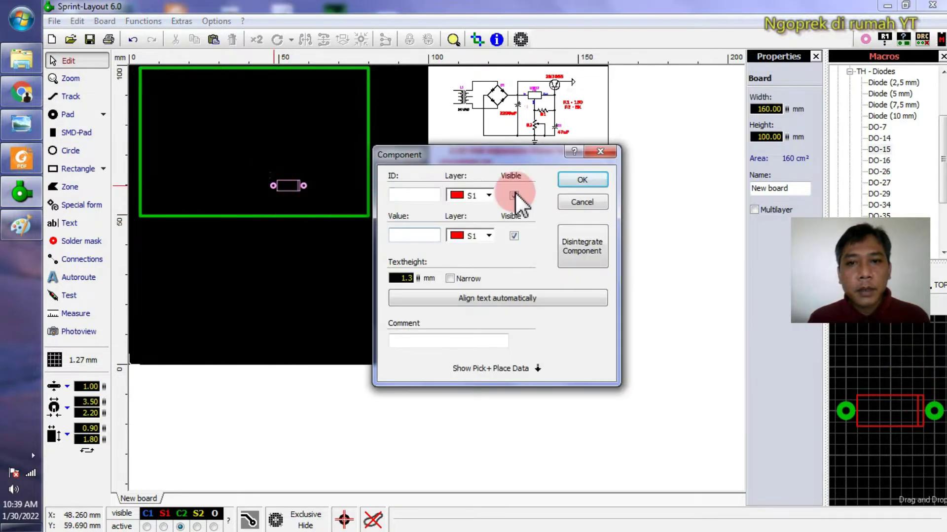
{"action": "left_click", "coordinate": [578, 184]}
{"action": "left_click", "coordinate": [328, 179]}
{"action": "scroll", "coordinate": [273, 188], "scroll_direction": "up", "scroll_amount": 4}
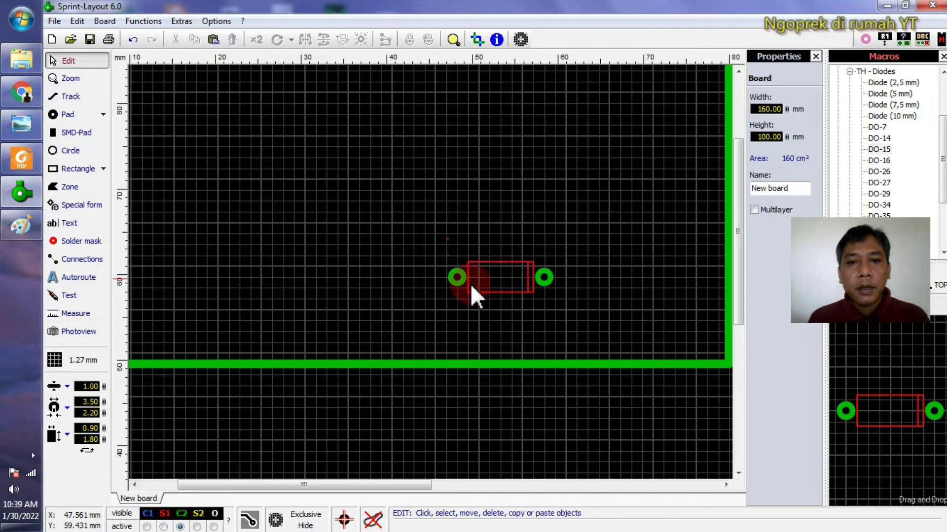
{"action": "scroll", "coordinate": [544, 285], "scroll_direction": "down", "scroll_amount": 3}
{"action": "scroll", "coordinate": [433, 274], "scroll_direction": "up", "scroll_amount": 2}
{"action": "scroll", "coordinate": [380, 238], "scroll_direction": "down", "scroll_amount": 2}
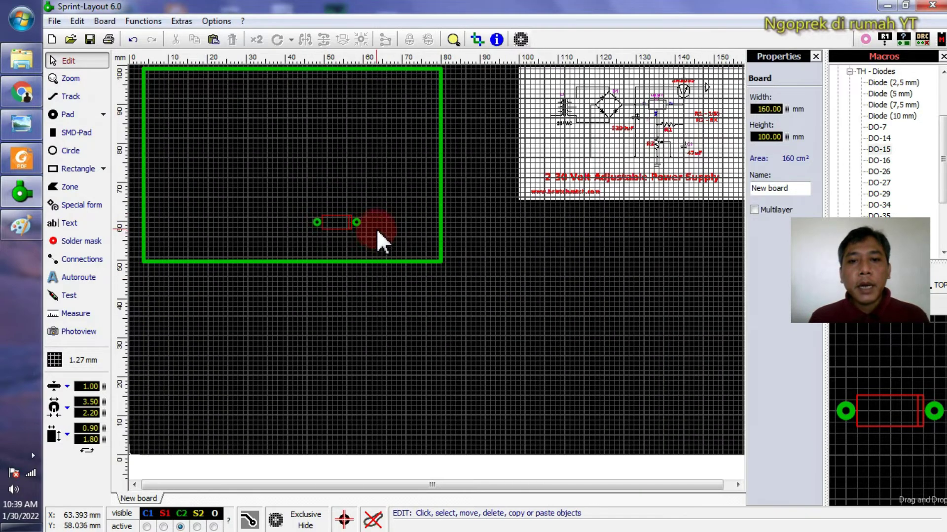
- Move the diode to the upper-left area of the board outline, with its left pad at about X 10, Y 86 mm
{"action": "left_click_drag", "start_coordinate": [355, 222], "coordinate": [214, 207]}
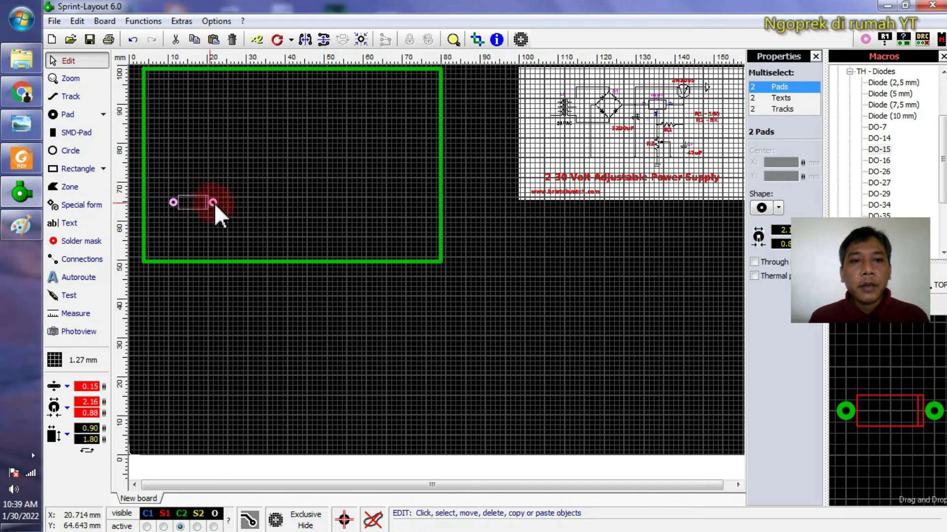
{"action": "scroll", "coordinate": [296, 262], "scroll_direction": "up", "scroll_amount": 3}
{"action": "scroll", "coordinate": [295, 252], "scroll_direction": "down", "scroll_amount": 1}
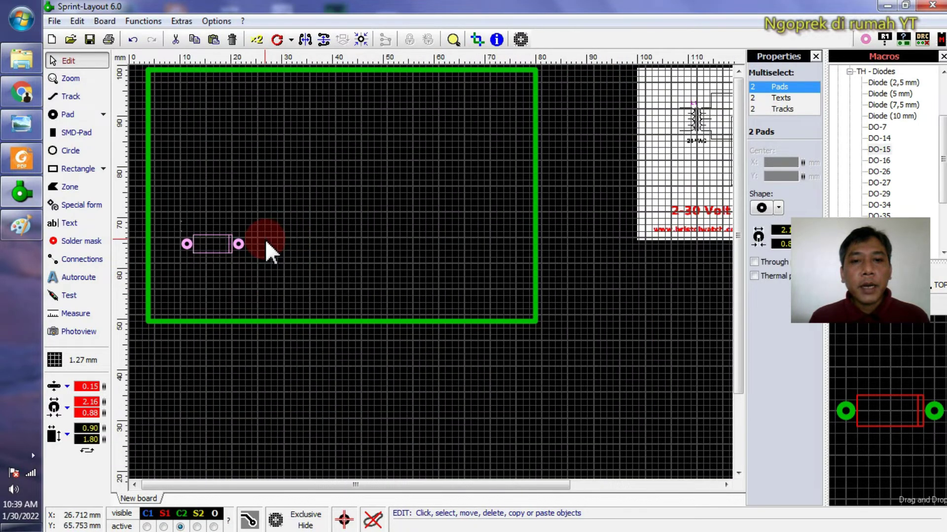
{"action": "scroll", "coordinate": [237, 245], "scroll_direction": "up", "scroll_amount": 1}
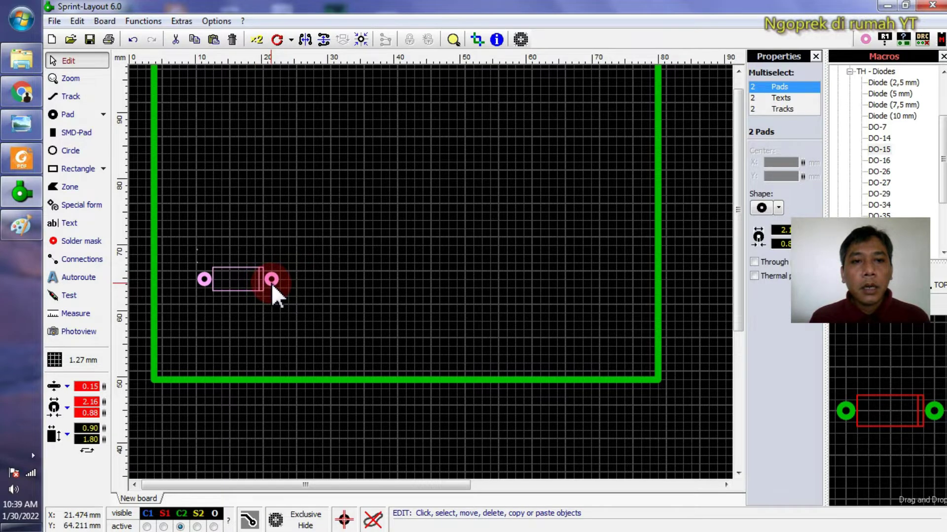
{"action": "scroll", "coordinate": [273, 287], "scroll_direction": "down", "scroll_amount": 1}
{"action": "left_click_drag", "start_coordinate": [243, 248], "coordinate": [232, 139]}
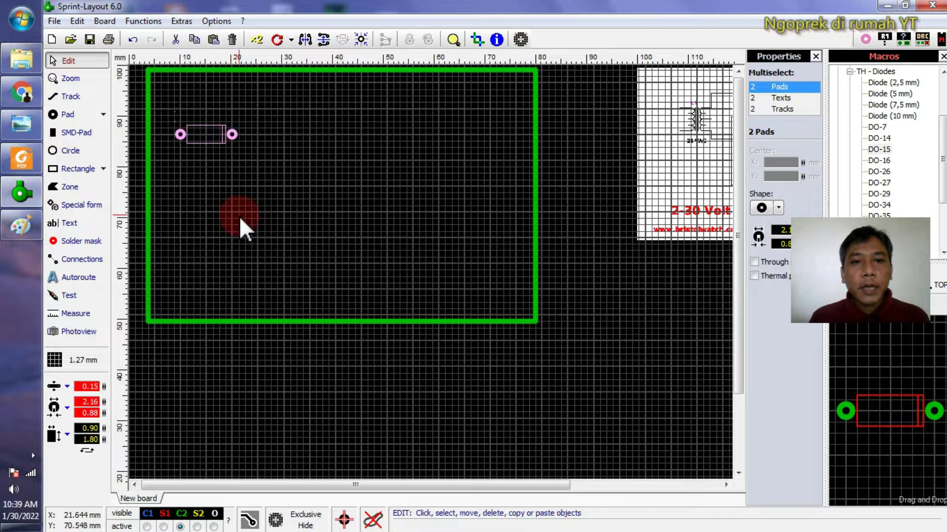
{"action": "left_click", "coordinate": [249, 217]}
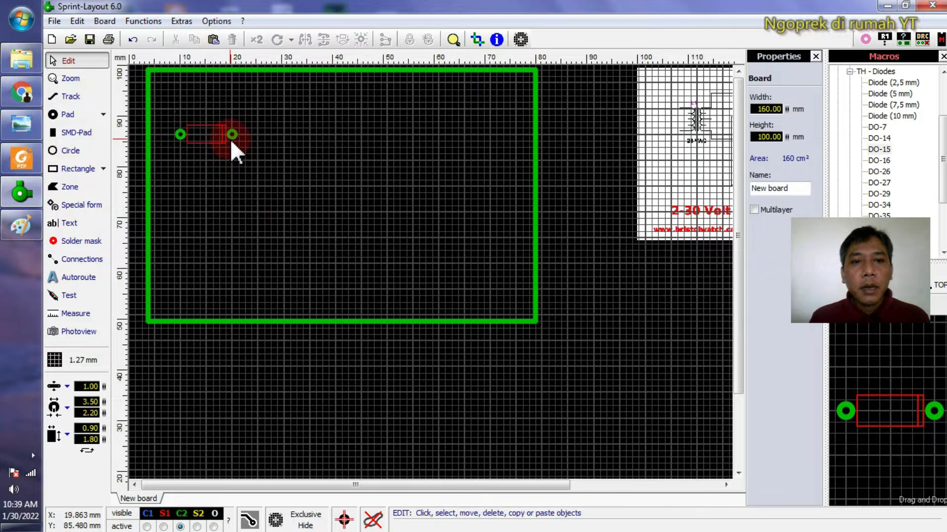
- Copy the diode and paste the copy directly below it, with its left pad at X 10.16, Y 80.01 mm
{"action": "left_click", "coordinate": [233, 135]}
{"action": "left_click", "coordinate": [252, 156]}
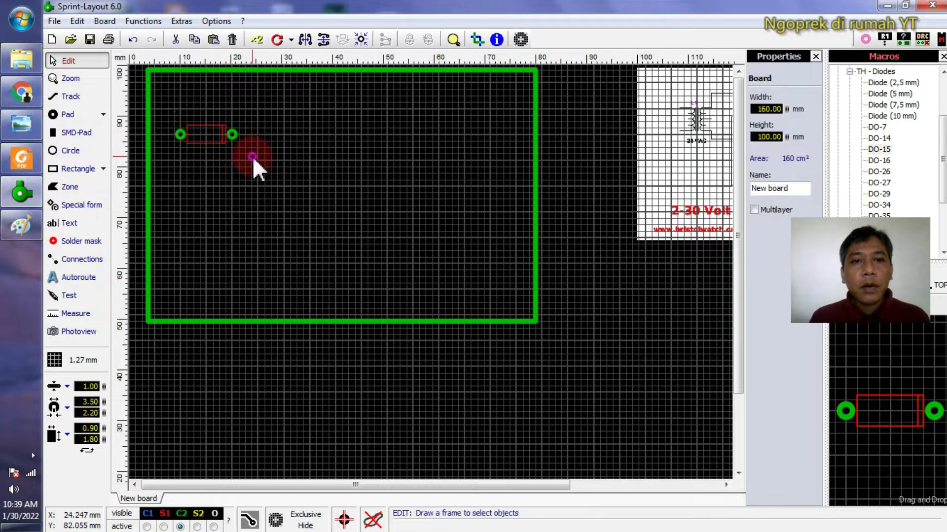
{"action": "left_click", "coordinate": [232, 136]}
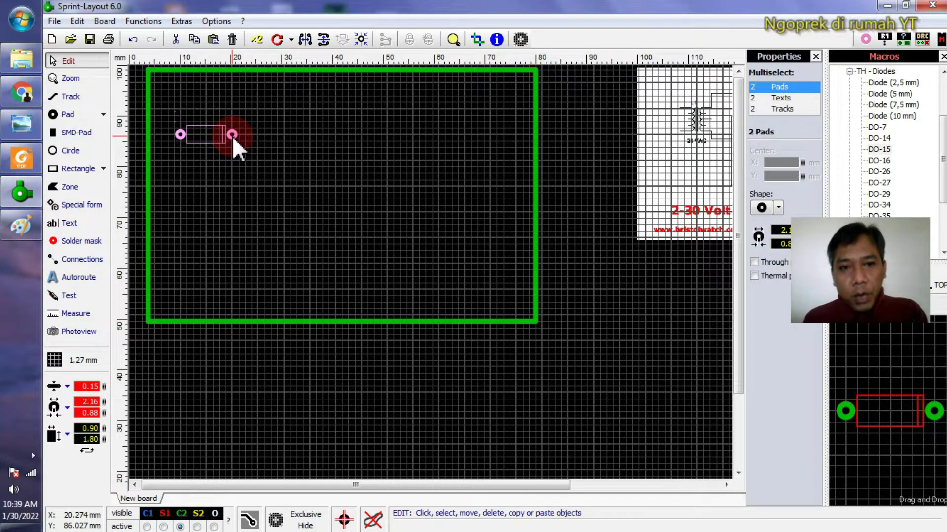
{"action": "right_click", "coordinate": [232, 136]}
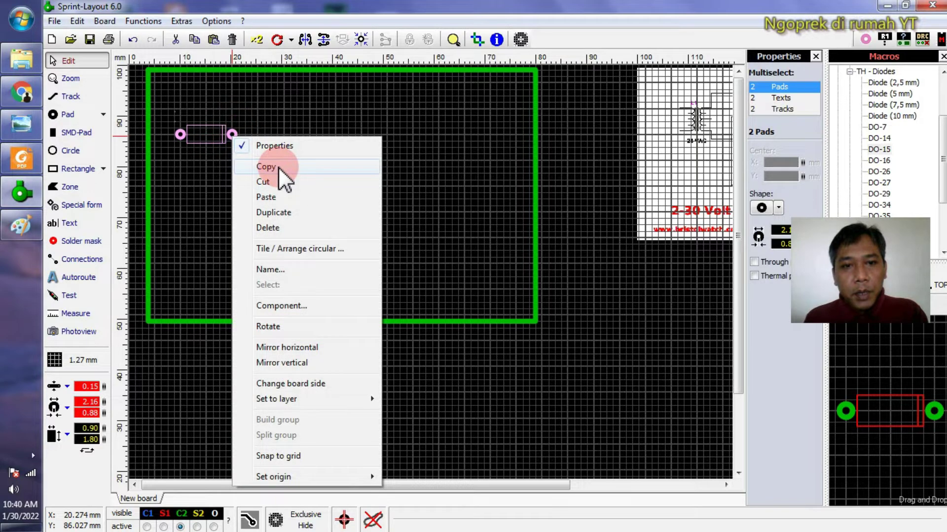
{"action": "left_click", "coordinate": [279, 168]}
{"action": "right_click", "coordinate": [255, 158]}
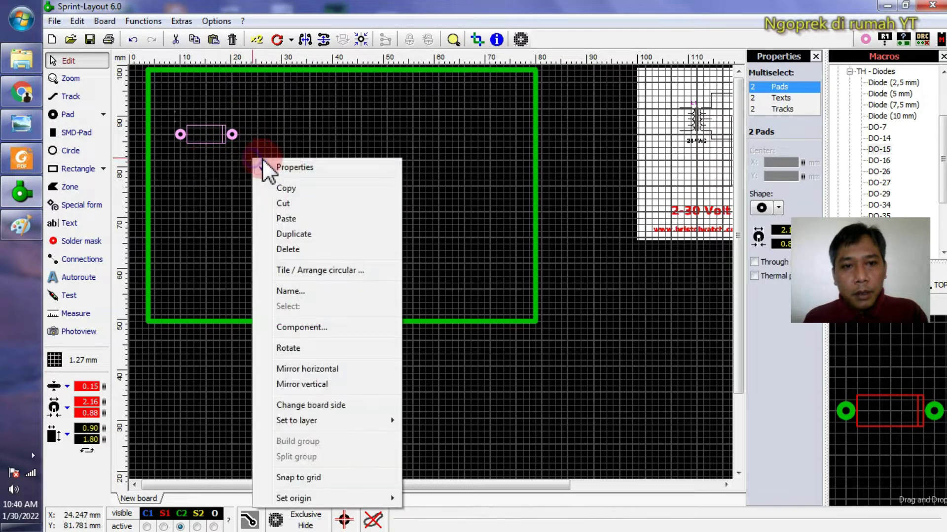
{"action": "left_click", "coordinate": [303, 222]}
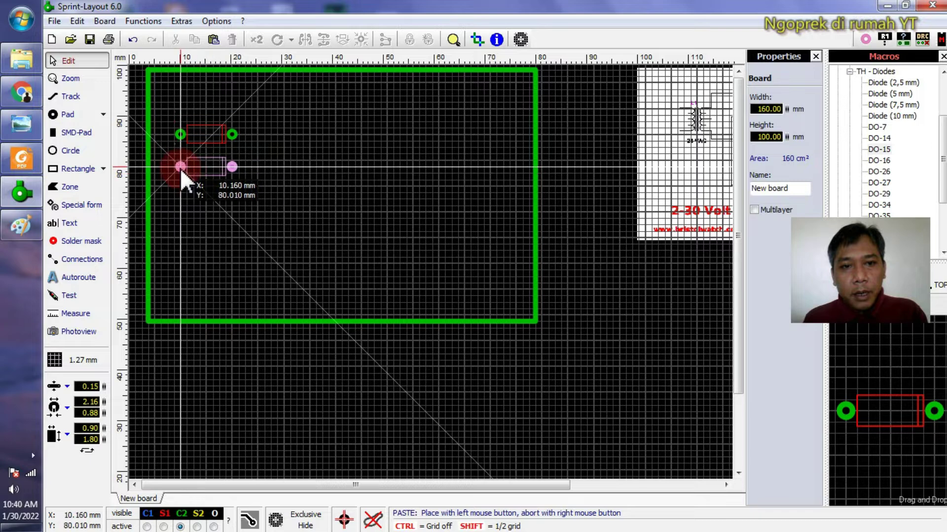
{"action": "left_click", "coordinate": [180, 167]}
{"action": "right_click", "coordinate": [225, 183]}
{"action": "left_click", "coordinate": [197, 197]}
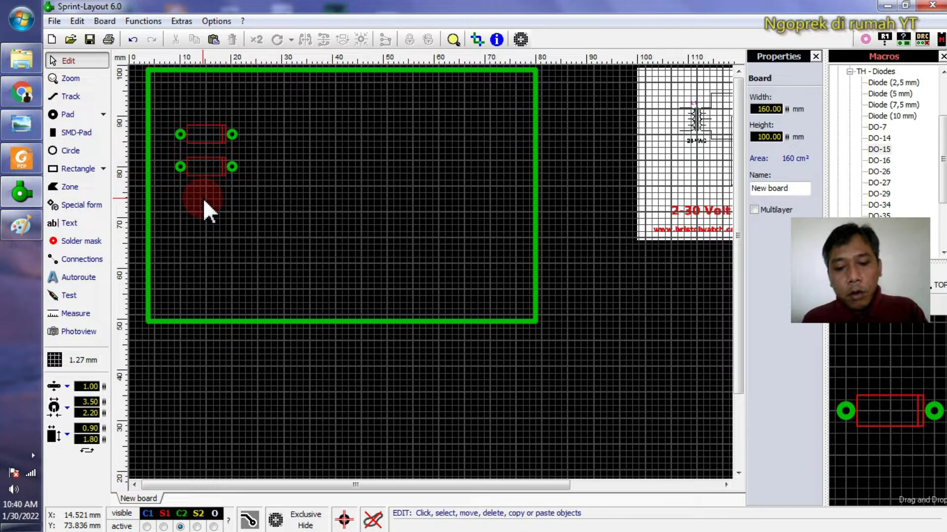
- Paste two more copies of the diode below the existing pair, in line with them, to make a column of four
{"action": "key", "text": "ctrl+v"}
{"action": "left_click", "coordinate": [180, 195]}
{"action": "key", "text": "ctrl+v"}
{"action": "left_click", "coordinate": [180, 224]}
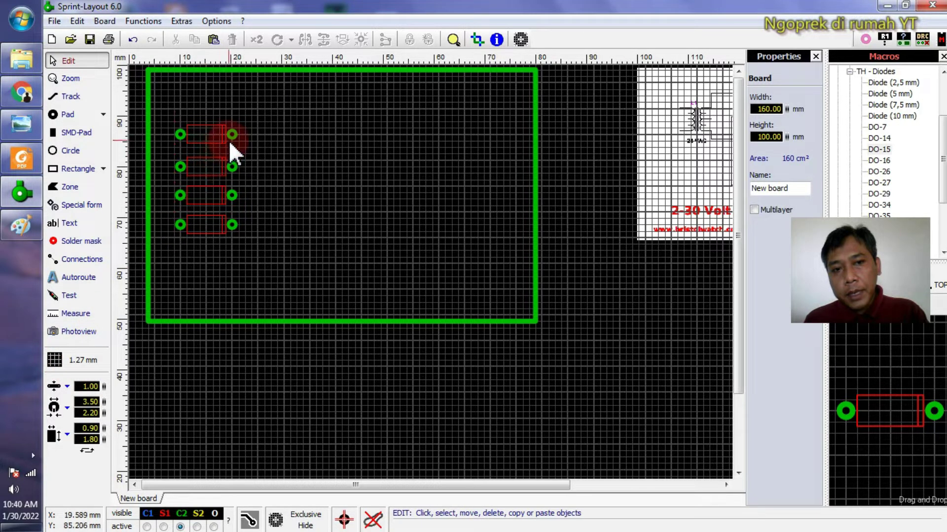
- Try the 0.635 mm grid on the board, and set the grid back to 1.27 mm
{"action": "left_click", "coordinate": [63, 364]}
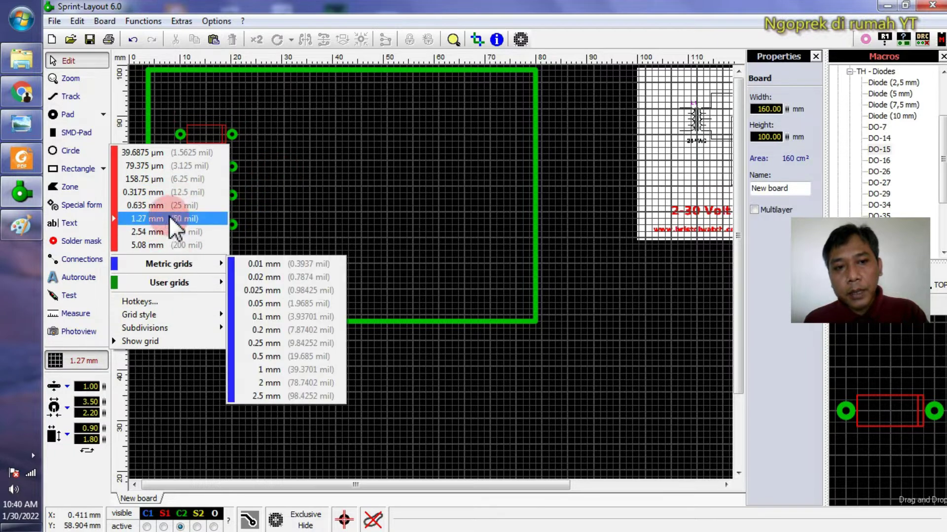
{"action": "left_click", "coordinate": [179, 207]}
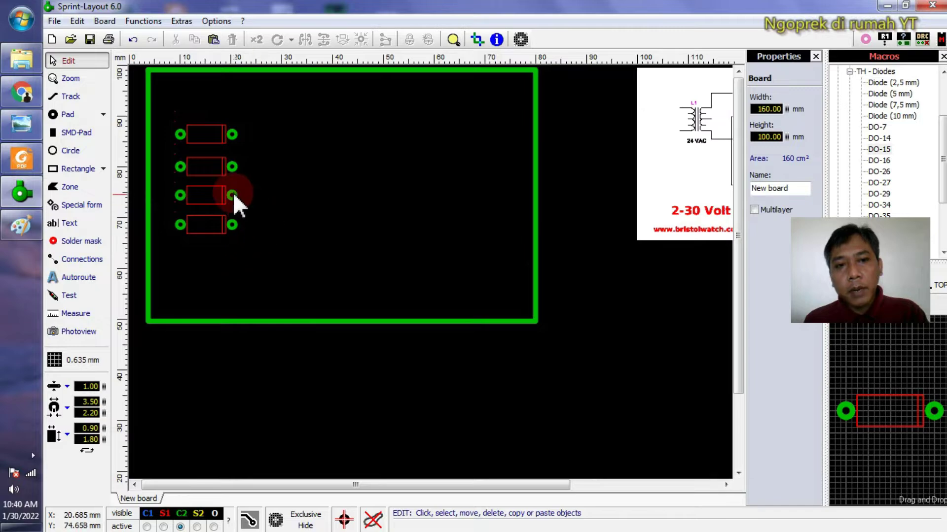
{"action": "scroll", "coordinate": [235, 194], "scroll_direction": "up", "scroll_amount": 3}
{"action": "scroll", "coordinate": [425, 271], "scroll_direction": "down", "scroll_amount": 2}
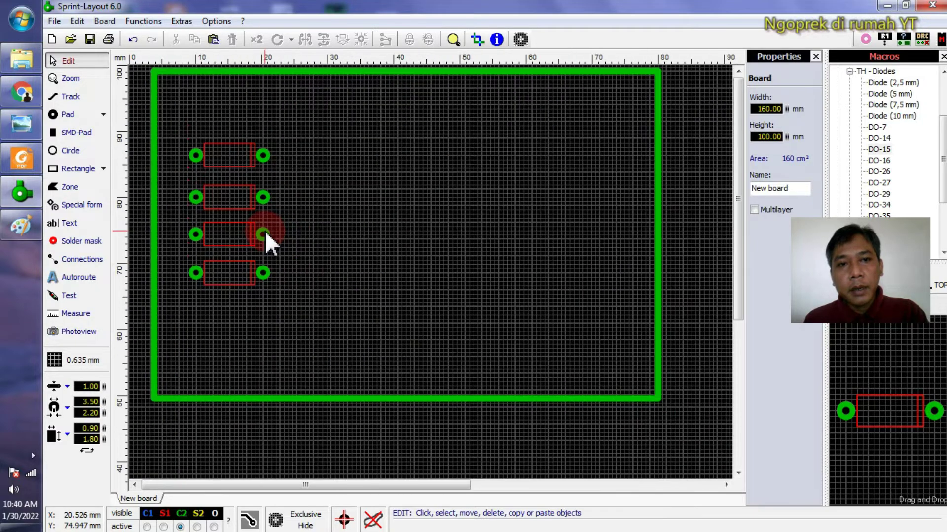
{"action": "left_click", "coordinate": [61, 362]}
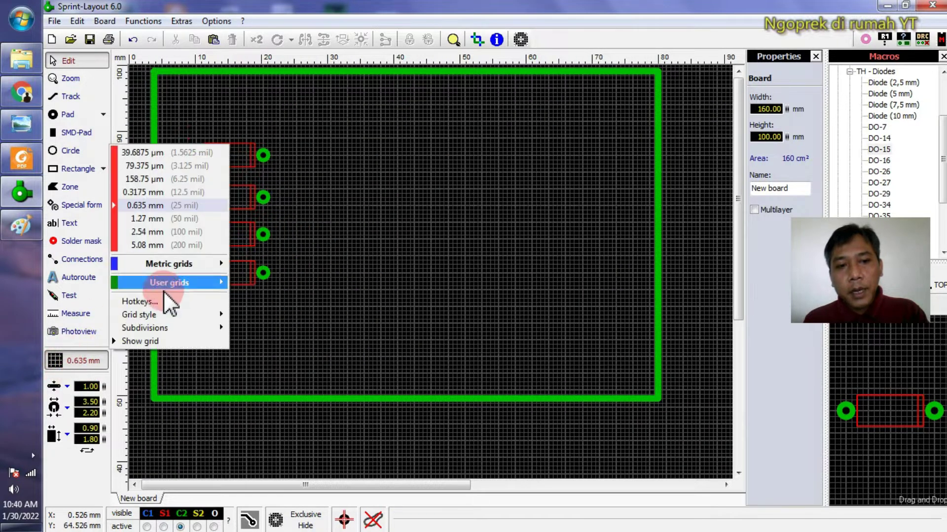
{"action": "left_click", "coordinate": [162, 220]}
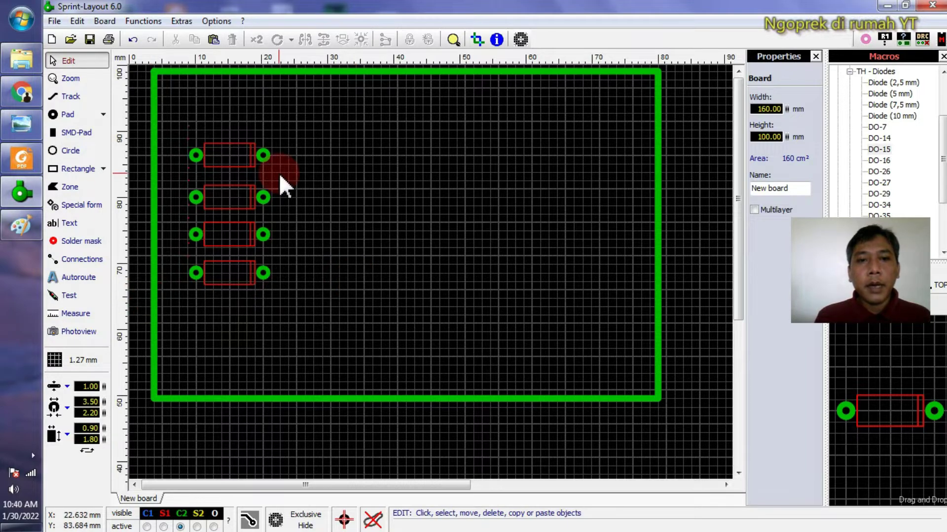
- Arrange the upper two diodes side by side in one row at about Y 84 mm, with a gap between them
{"action": "left_click_drag", "start_coordinate": [281, 306], "coordinate": [280, 303]}
{"action": "left_click_drag", "start_coordinate": [263, 202], "coordinate": [388, 172]}
{"action": "left_click", "coordinate": [383, 203]}
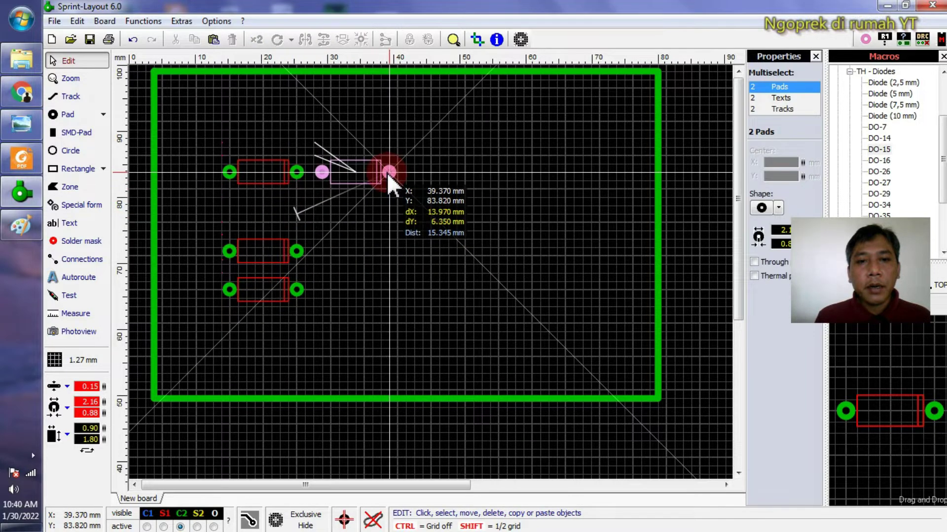
{"action": "left_click", "coordinate": [289, 213]}
{"action": "mouse_move", "coordinate": [298, 182]}
{"action": "left_mouse_down"}
{"action": "mouse_move", "coordinate": [272, 182]}
{"action": "mouse_move", "coordinate": [305, 173]}
{"action": "left_mouse_up"}
{"action": "left_click", "coordinate": [291, 182]}
{"action": "left_click", "coordinate": [323, 182]}
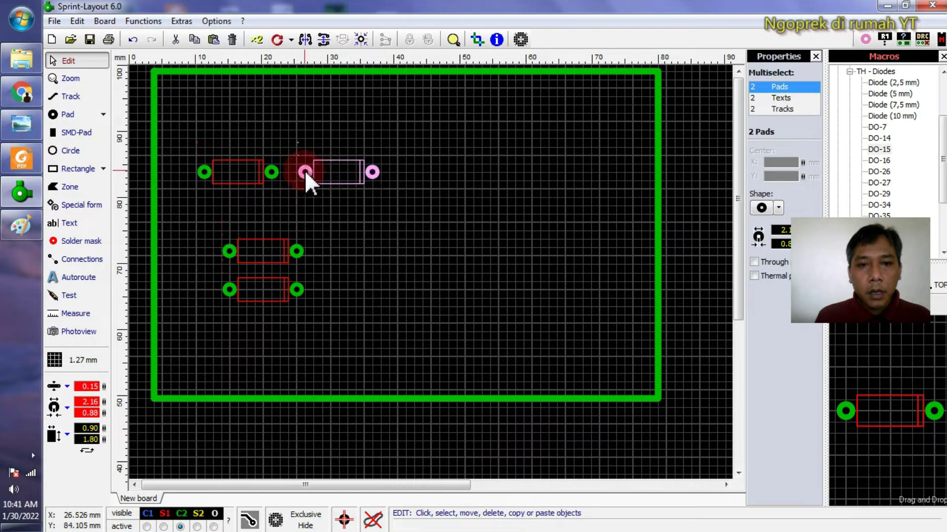
- Move the lower two diodes side by side into a second row beneath the upper pair
{"action": "left_click", "coordinate": [347, 249]}
{"action": "left_click_drag", "start_coordinate": [294, 287], "coordinate": [382, 253]}
{"action": "left_click_drag", "start_coordinate": [231, 250], "coordinate": [201, 257]}
{"action": "left_click_drag", "start_coordinate": [204, 172], "coordinate": [163, 175]}
{"action": "left_click_drag", "start_coordinate": [194, 252], "coordinate": [152, 250]}
{"action": "left_click", "coordinate": [225, 259]}
{"action": "mouse_move", "coordinate": [222, 253]}
{"action": "left_mouse_down"}
{"action": "mouse_move", "coordinate": [231, 207]}
{"action": "mouse_move", "coordinate": [227, 259]}
{"action": "left_mouse_up"}
- Reposition the diodes as a two-by-two block, with left pads at about X 10 and 25 mm and the upper row at about Y 80 mm
{"action": "left_click_drag", "start_coordinate": [229, 172], "coordinate": [230, 200]}
{"action": "left_click_drag", "start_coordinate": [227, 263], "coordinate": [235, 265]}
{"action": "left_click_drag", "start_coordinate": [235, 199], "coordinate": [268, 199]}
{"action": "left_click_drag", "start_coordinate": [230, 260], "coordinate": [263, 260]}
{"action": "left_click_drag", "start_coordinate": [304, 175], "coordinate": [297, 200]}
{"action": "left_click", "coordinate": [334, 262]}
{"action": "left_click_drag", "start_coordinate": [311, 259], "coordinate": [294, 267]}
{"action": "left_click", "coordinate": [450, 239]}
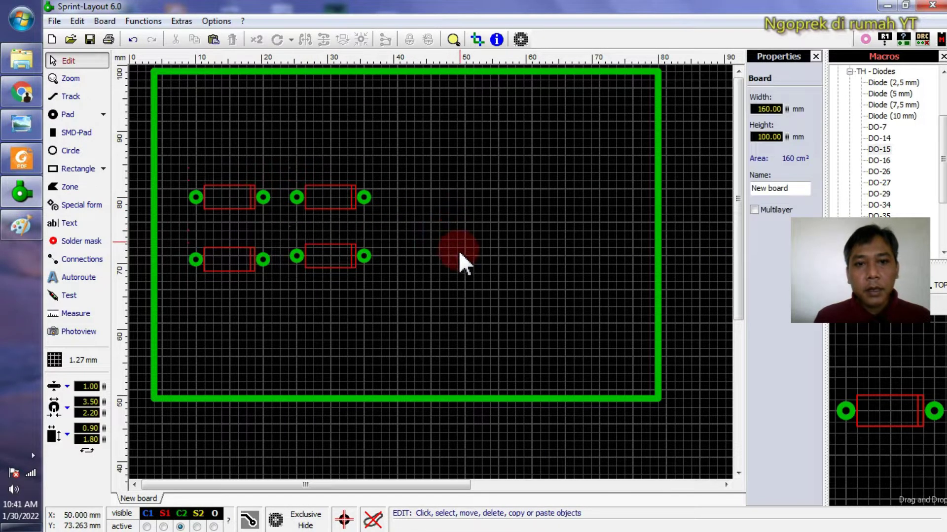
- Try to level the lower-left diode with the lower-right diode
{"action": "scroll", "coordinate": [280, 269], "scroll_direction": "up", "scroll_amount": 3}
{"action": "left_click_drag", "start_coordinate": [421, 271], "coordinate": [412, 409]}
{"action": "left_click", "coordinate": [514, 259]}
{"action": "left_click", "coordinate": [408, 268]}
{"action": "scroll", "coordinate": [412, 409], "scroll_direction": "down", "scroll_amount": 2}
{"action": "left_click_drag", "start_coordinate": [307, 331], "coordinate": [306, 269]}
{"action": "left_click", "coordinate": [334, 314]}
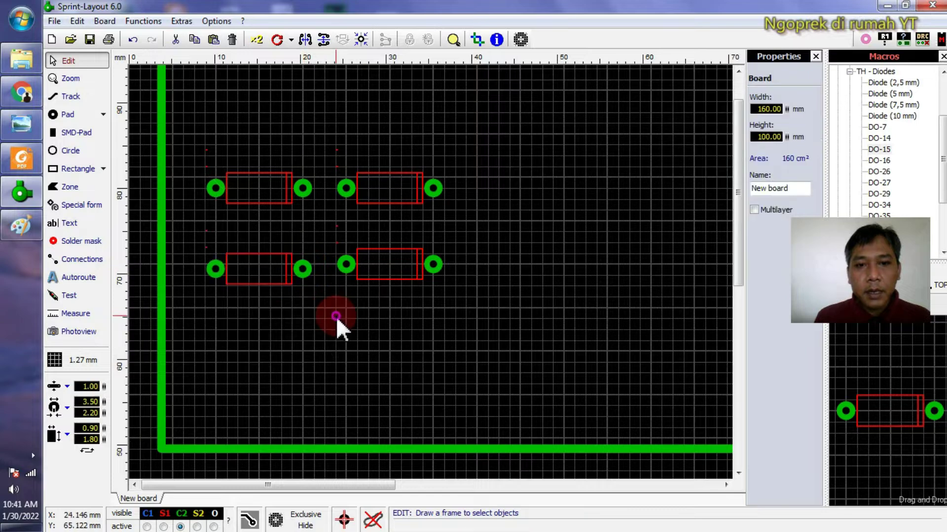
- Move the lower two diodes closer to the upper row, lining up the lower-right diode beneath the upper-right one with pads at about Y 72 mm
{"action": "scroll", "coordinate": [438, 281], "scroll_direction": "up", "scroll_amount": 1}
{"action": "left_click_drag", "start_coordinate": [466, 278], "coordinate": [486, 275]}
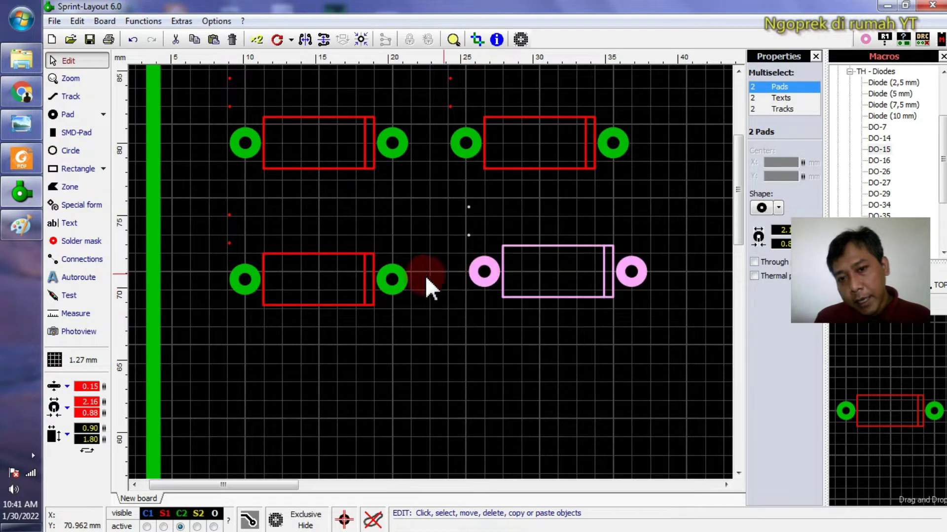
{"action": "left_click_drag", "start_coordinate": [392, 279], "coordinate": [393, 279]}
{"action": "mouse_move", "coordinate": [484, 272]}
{"action": "left_mouse_down"}
{"action": "mouse_move", "coordinate": [486, 291]}
{"action": "mouse_move", "coordinate": [487, 277]}
{"action": "left_mouse_up"}
{"action": "mouse_move", "coordinate": [393, 279]}
{"action": "left_mouse_down"}
{"action": "mouse_move", "coordinate": [402, 253]}
{"action": "mouse_move", "coordinate": [402, 291]}
{"action": "mouse_move", "coordinate": [404, 267]}
{"action": "mouse_move", "coordinate": [442, 321]}
{"action": "mouse_move", "coordinate": [405, 303]}
{"action": "mouse_move", "coordinate": [400, 270]}
{"action": "mouse_move", "coordinate": [396, 318]}
{"action": "mouse_move", "coordinate": [400, 272]}
{"action": "left_mouse_up"}
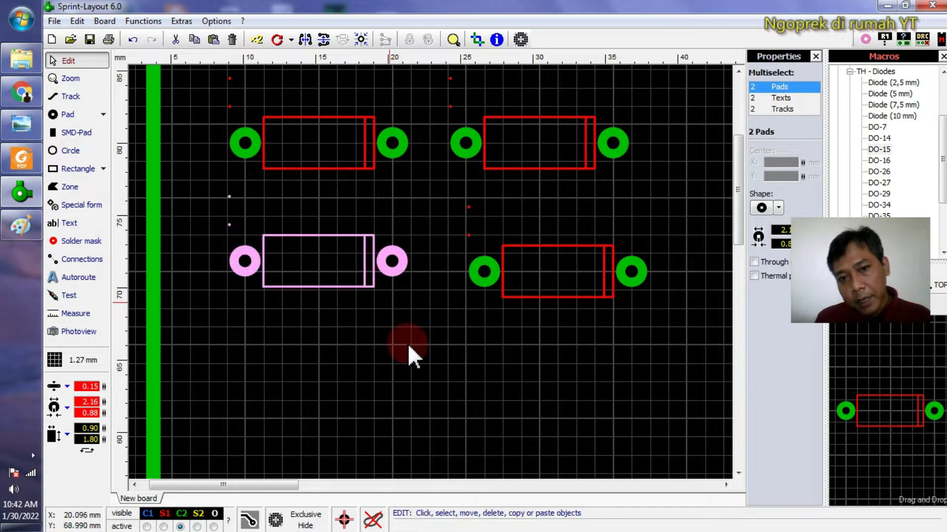
{"action": "left_click", "coordinate": [465, 320]}
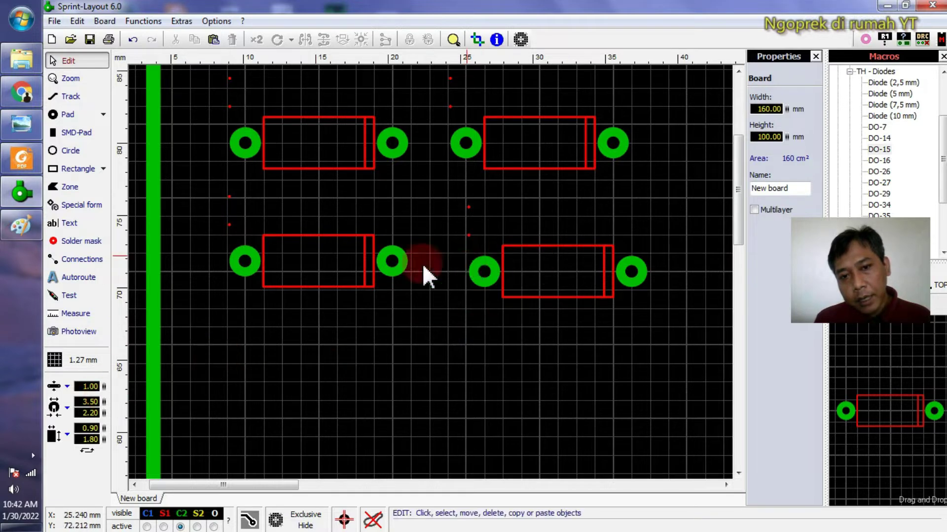
{"action": "mouse_move", "coordinate": [469, 270]}
{"action": "left_mouse_down"}
{"action": "mouse_move", "coordinate": [474, 256]}
{"action": "mouse_move", "coordinate": [467, 264]}
{"action": "left_mouse_up"}
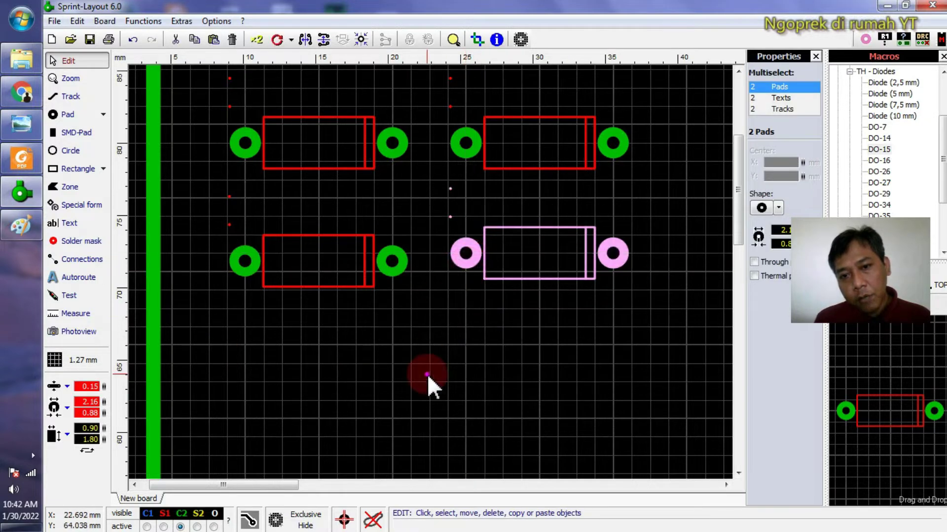
{"action": "left_click", "coordinate": [427, 374]}
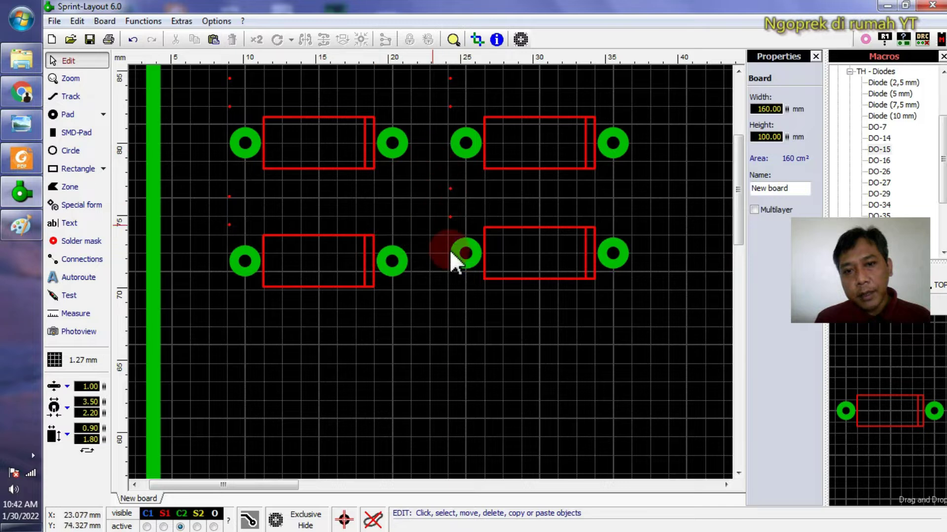
- Connect the facing inner pads of the upper diode pair and of the lower pair with 1.00 mm wide tracks
{"action": "left_click", "coordinate": [71, 97]}
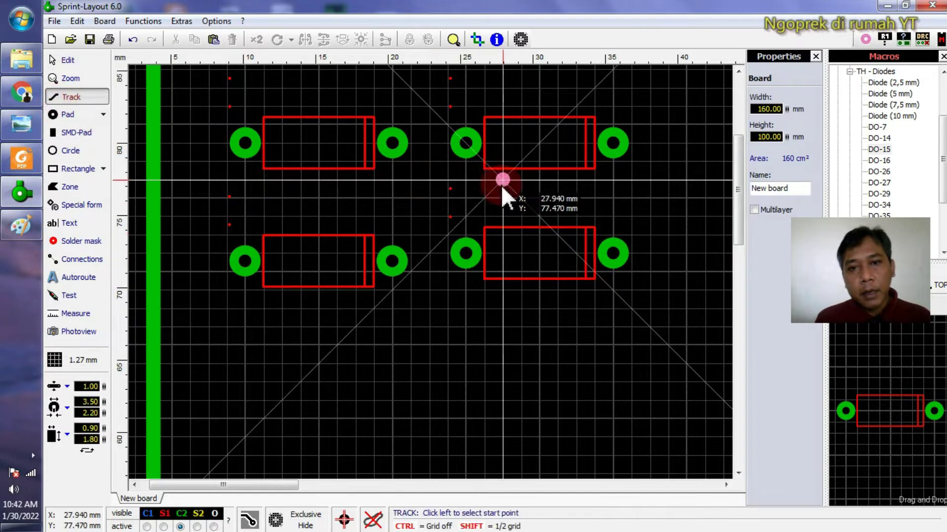
{"action": "left_click", "coordinate": [468, 146]}
{"action": "left_click", "coordinate": [394, 148]}
{"action": "right_click", "coordinate": [399, 154]}
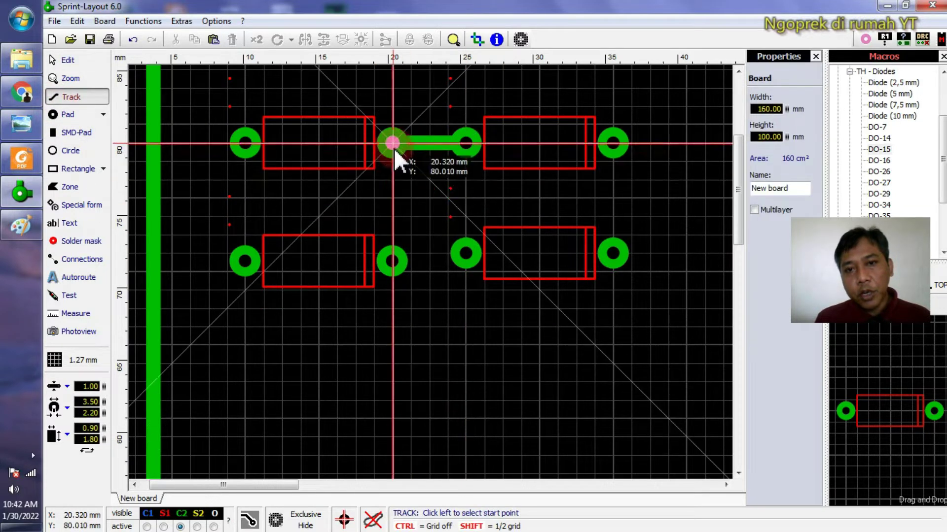
{"action": "left_click", "coordinate": [466, 257]}
{"action": "left_click", "coordinate": [398, 266]}
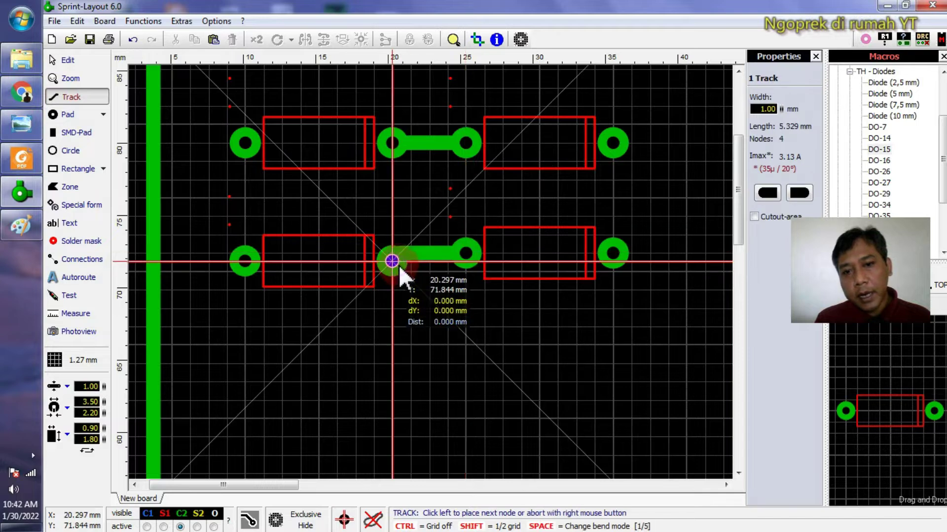
{"action": "right_click", "coordinate": [394, 264]}
{"action": "scroll", "coordinate": [497, 325], "scroll_direction": "down", "scroll_amount": 2}
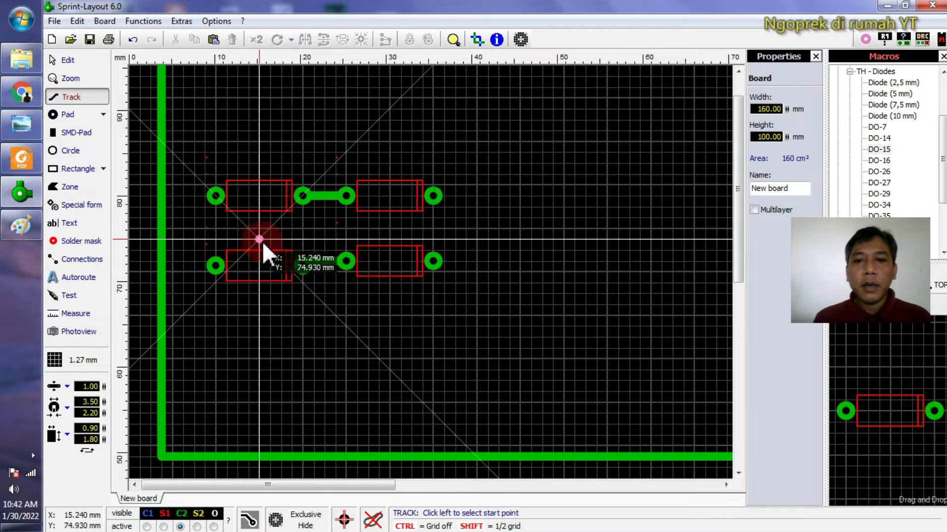
- Set the snap grid to 0.635 mm
{"action": "left_click", "coordinate": [58, 365]}
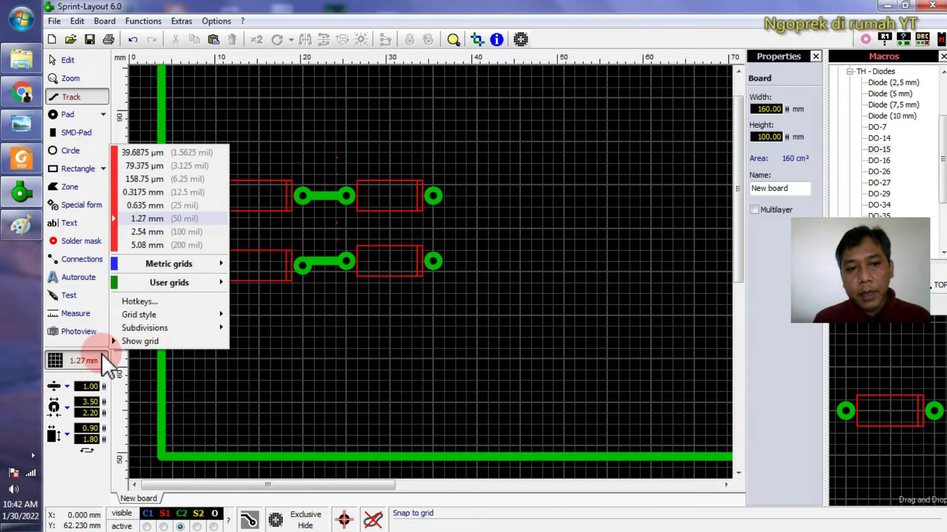
{"action": "left_click", "coordinate": [179, 206]}
{"action": "scroll", "coordinate": [433, 279], "scroll_direction": "up", "scroll_amount": 3}
{"action": "key", "text": "Escape"}
- Try to level the lower-left diode with its neighbour on the finer grid, and undo the move
{"action": "left_click_drag", "start_coordinate": [332, 224], "coordinate": [382, 202]}
{"action": "left_click", "coordinate": [331, 215]}
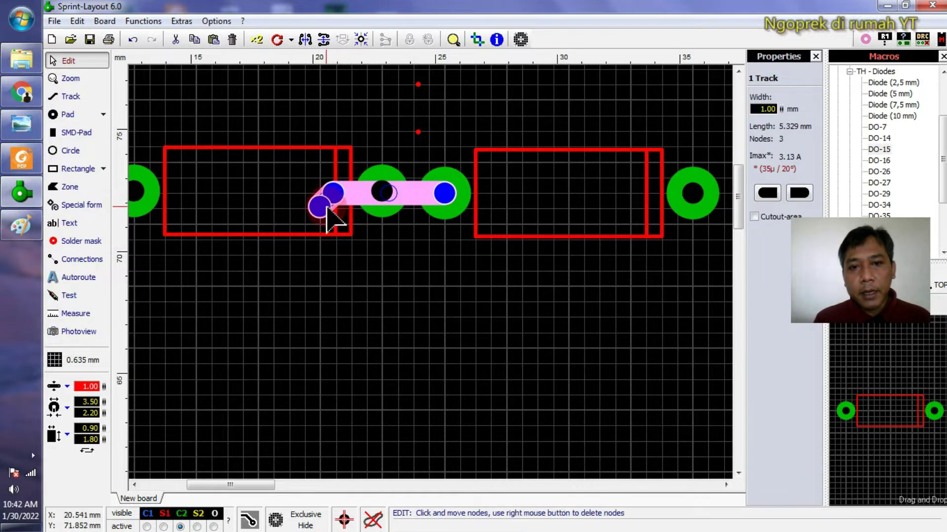
{"action": "left_click", "coordinate": [389, 289]}
{"action": "scroll", "coordinate": [389, 289], "scroll_direction": "down", "scroll_amount": 2}
{"action": "scroll", "coordinate": [353, 214], "scroll_direction": "up", "scroll_amount": 2}
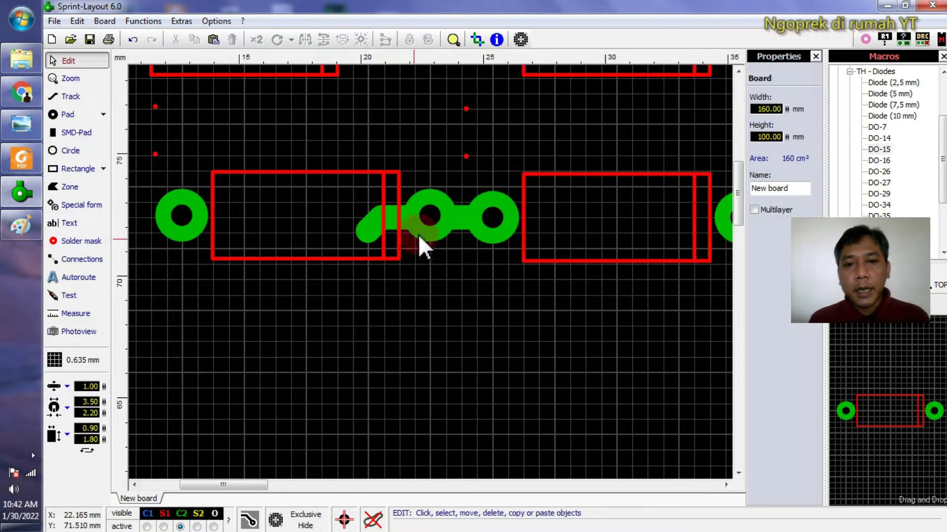
{"action": "left_click", "coordinate": [368, 233]}
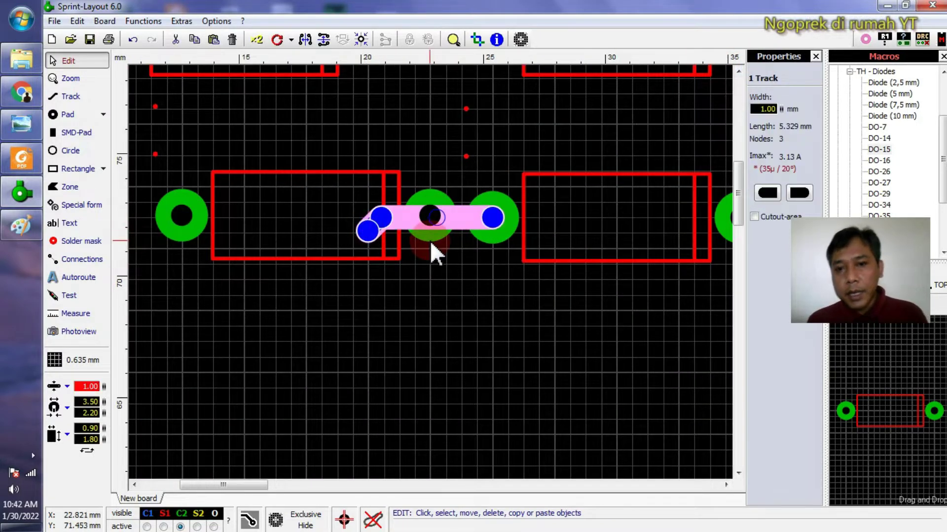
{"action": "left_click", "coordinate": [437, 307]}
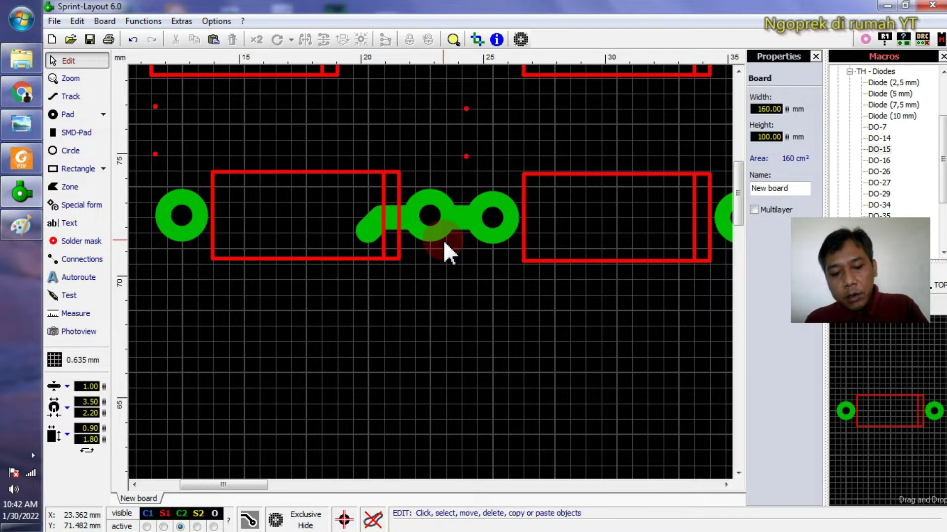
{"action": "key", "text": "ctrl+z"}
{"action": "scroll", "coordinate": [388, 271], "scroll_direction": "down", "scroll_amount": 2}
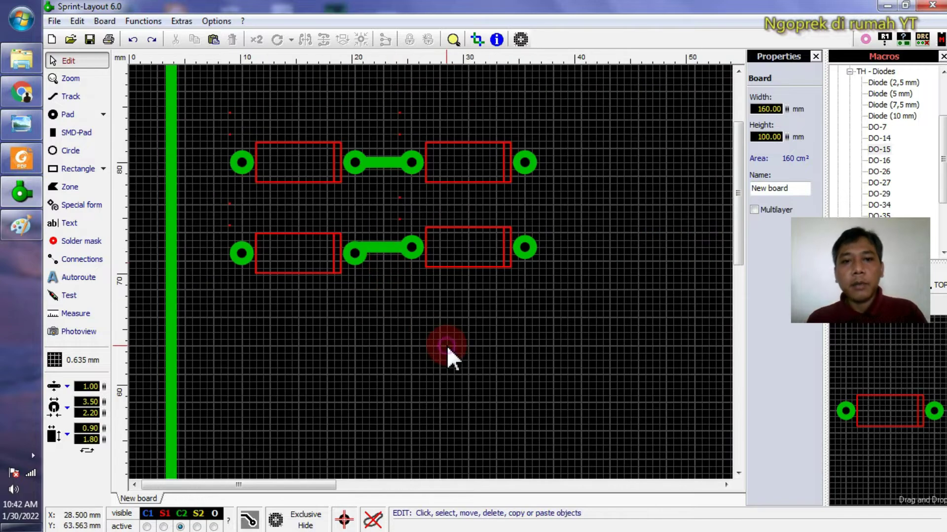
- Route a 1.00 mm track from the middle of the upper diode link up and left to X 10.16, Y 86.36 mm
{"action": "scroll", "coordinate": [446, 345], "scroll_direction": "down", "scroll_amount": 2}
{"action": "scroll", "coordinate": [431, 275], "scroll_direction": "up", "scroll_amount": 2}
{"action": "scroll", "coordinate": [220, 186], "scroll_direction": "down", "scroll_amount": 1}
{"action": "left_click", "coordinate": [69, 96]}
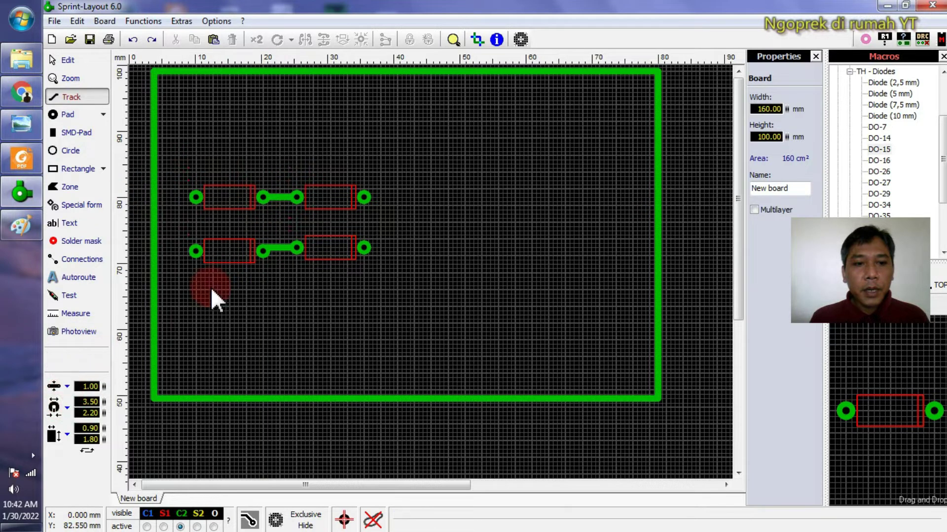
{"action": "scroll", "coordinate": [276, 212], "scroll_direction": "up", "scroll_amount": 2}
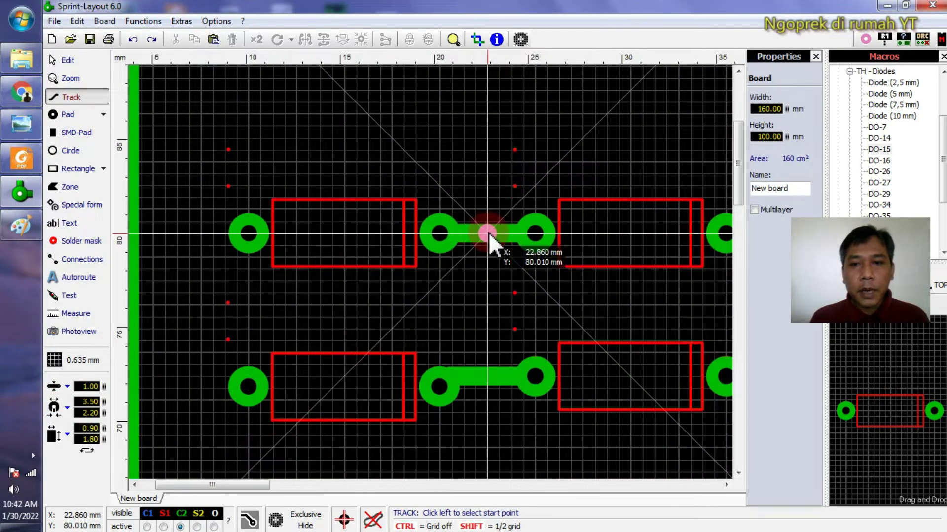
{"action": "left_click", "coordinate": [487, 232]}
{"action": "scroll", "coordinate": [478, 101], "scroll_direction": "down", "scroll_amount": 2}
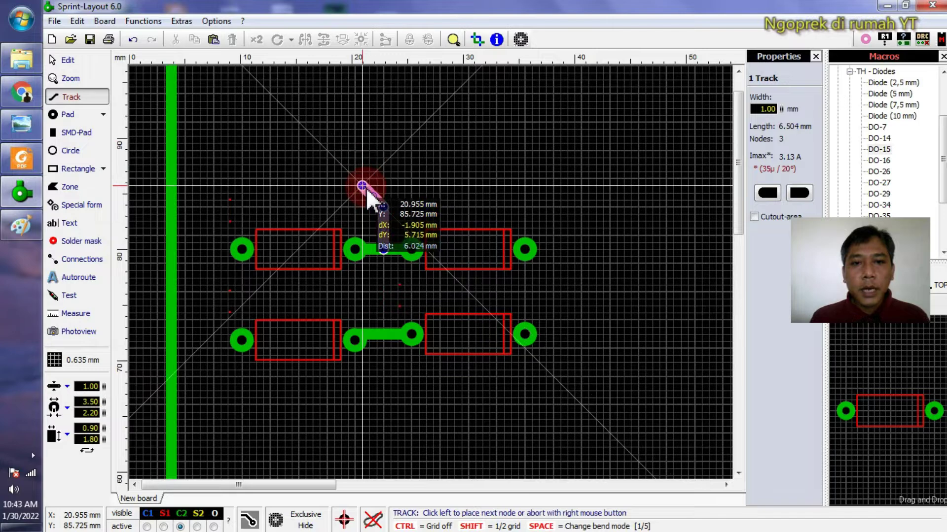
{"action": "left_click", "coordinate": [355, 178]}
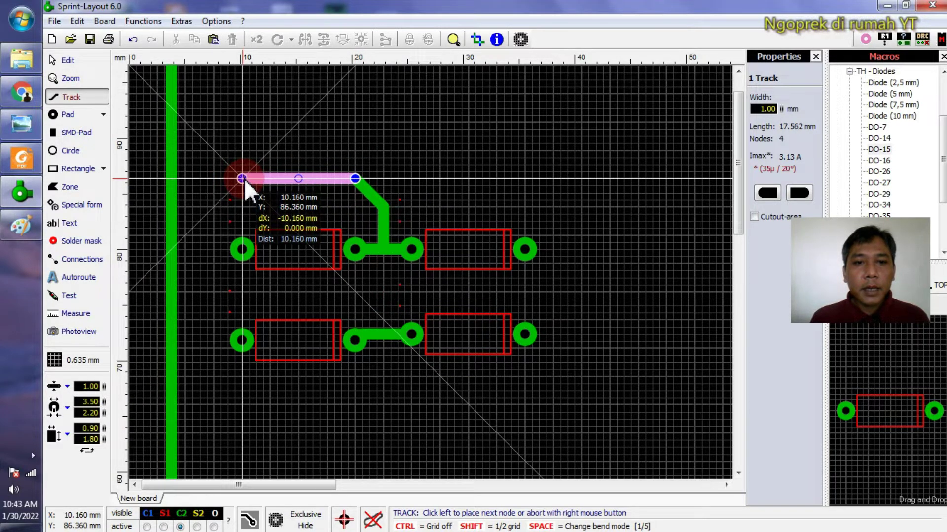
{"action": "left_click", "coordinate": [242, 178]}
{"action": "right_click", "coordinate": [243, 179]}
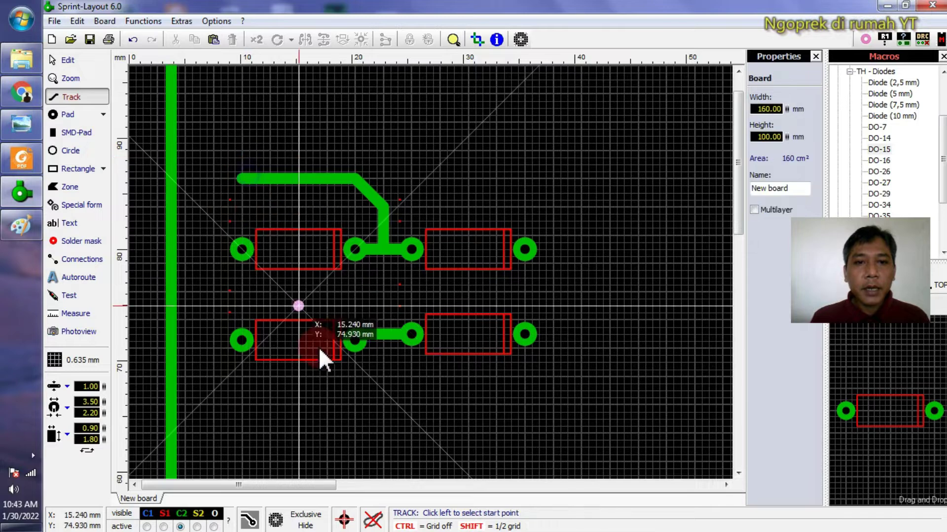
- Route a 1.00 mm track from the middle of the lower diode link down and left to X 10.16, Y 66.04 mm
{"action": "left_click", "coordinate": [384, 336]}
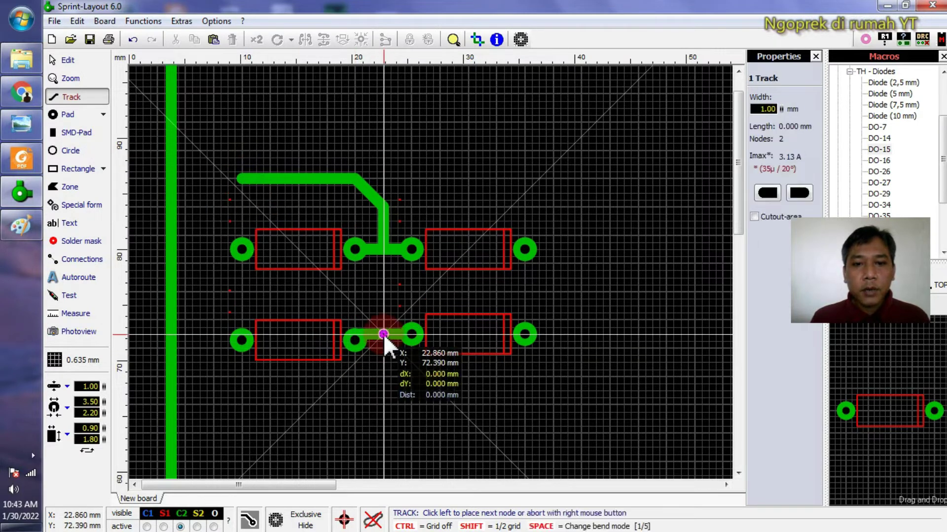
{"action": "left_click", "coordinate": [361, 406]}
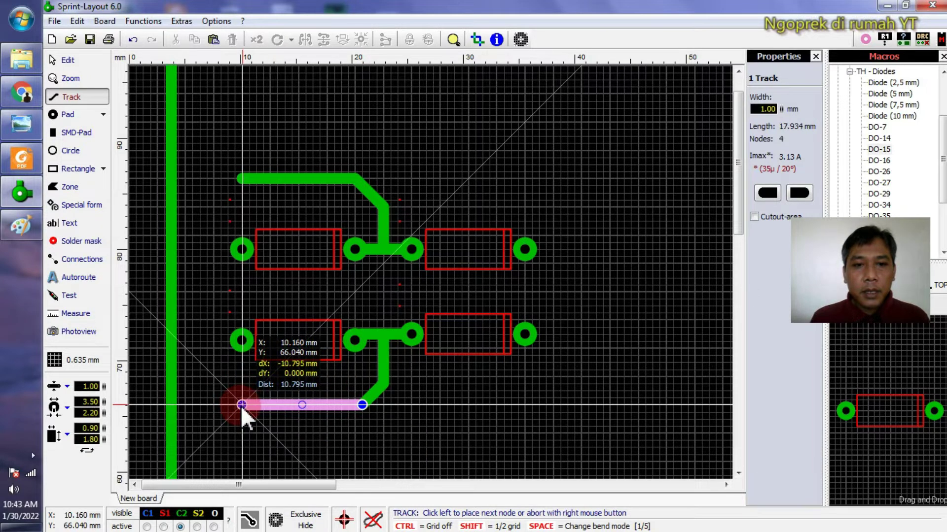
{"action": "left_click", "coordinate": [242, 406]}
{"action": "right_click", "coordinate": [242, 406]}
{"action": "key", "text": "Escape"}
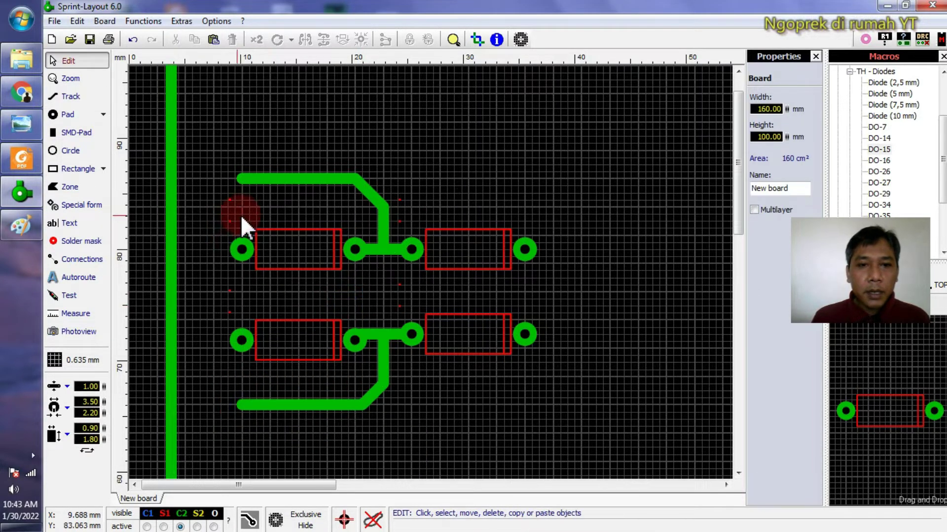
- Place circular 3.00 x 1.40 mm pads on the left ends of the upper and lower AC input tracks
{"action": "scroll", "coordinate": [256, 273], "scroll_direction": "down", "scroll_amount": 3}
{"action": "scroll", "coordinate": [225, 188], "scroll_direction": "up", "scroll_amount": 3}
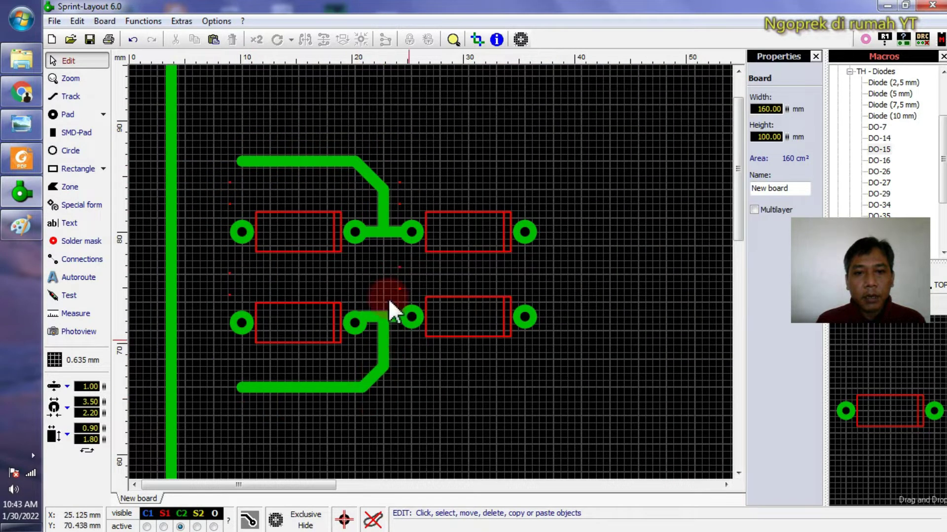
{"action": "scroll", "coordinate": [372, 384], "scroll_direction": "up", "scroll_amount": 1}
{"action": "scroll", "coordinate": [434, 281], "scroll_direction": "down", "scroll_amount": 3}
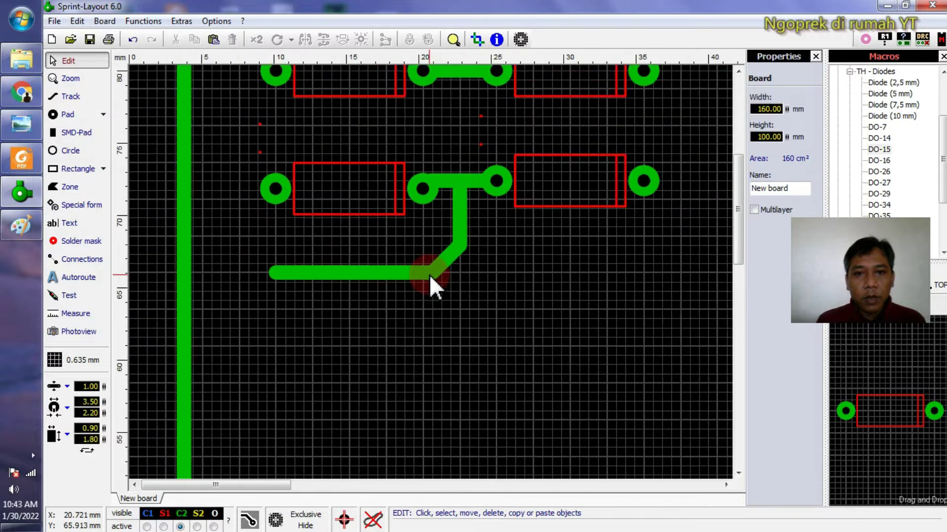
{"action": "left_click", "coordinate": [72, 115]}
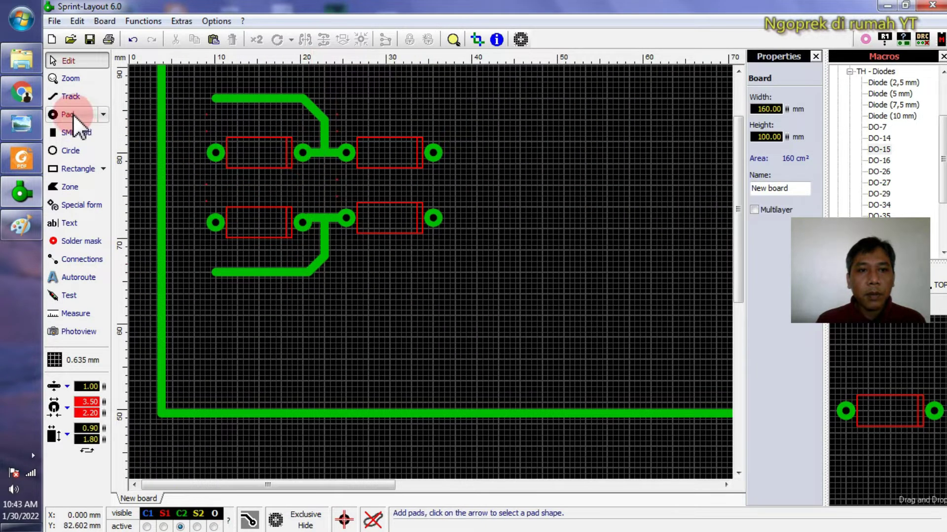
{"action": "left_click", "coordinate": [103, 115]}
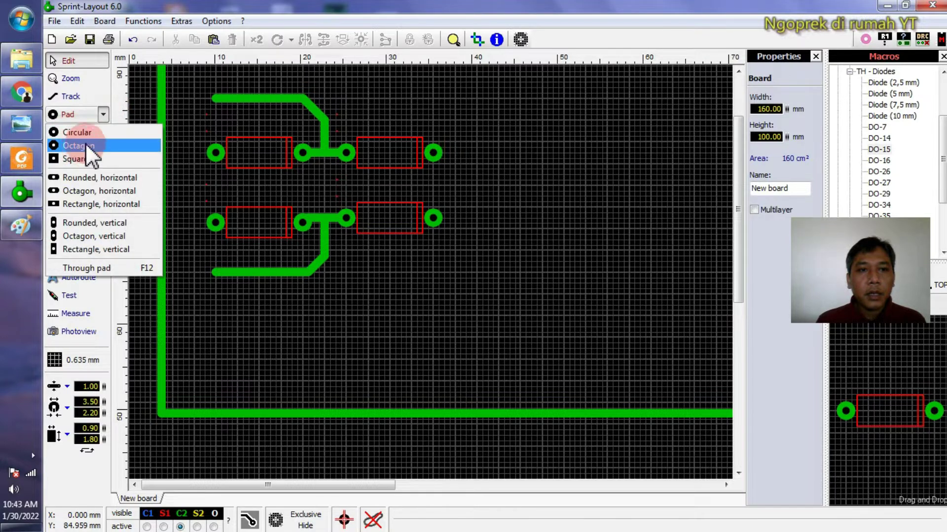
{"action": "left_click", "coordinate": [89, 134]}
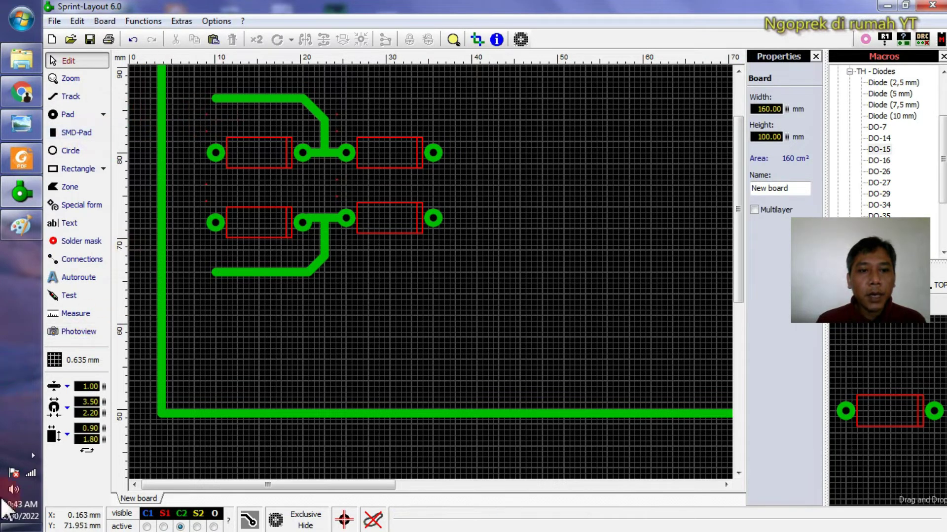
{"action": "left_click", "coordinate": [67, 408]}
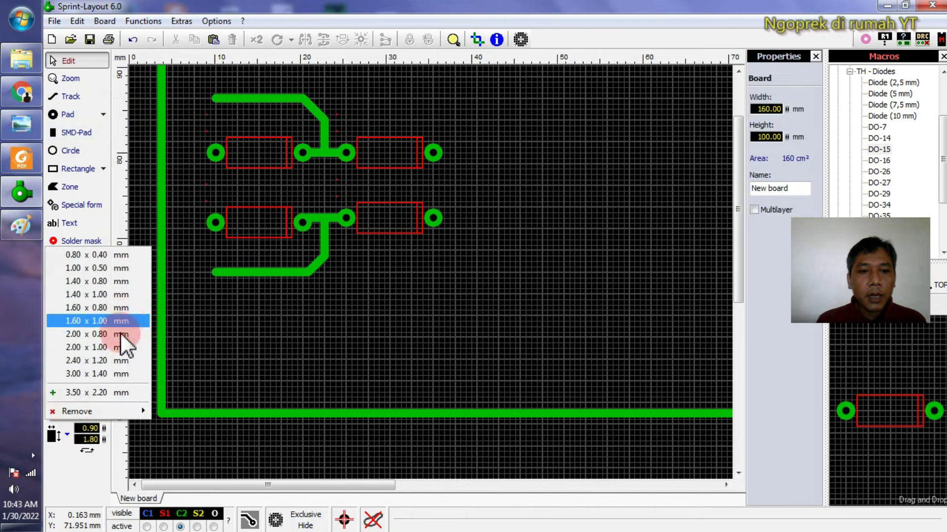
{"action": "left_click", "coordinate": [110, 373]}
{"action": "left_click", "coordinate": [81, 118]}
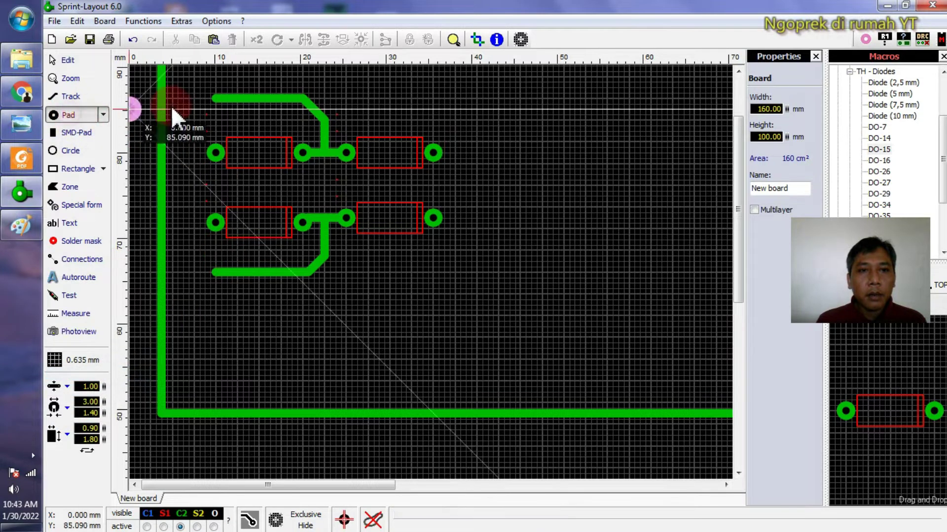
{"action": "left_click", "coordinate": [216, 98]}
{"action": "left_click", "coordinate": [216, 272]}
{"action": "right_click", "coordinate": [330, 187]}
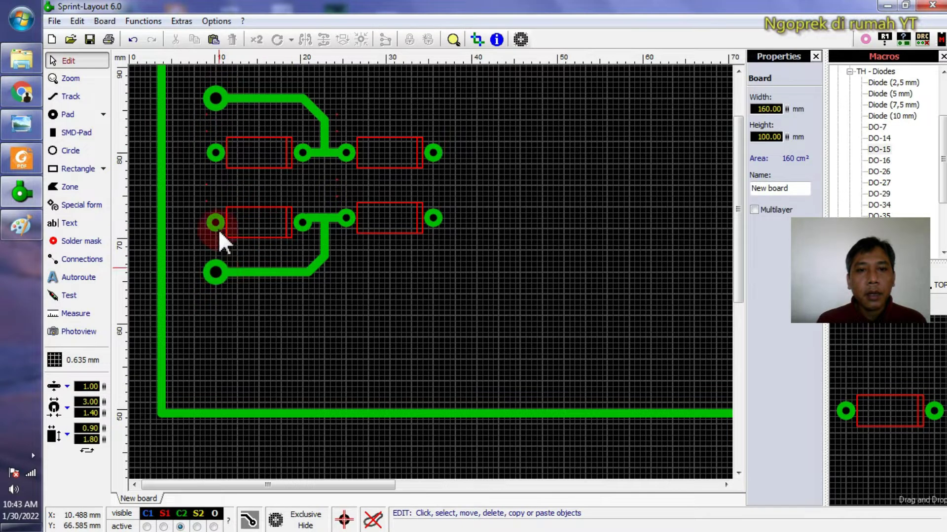
- Join the outer left pads of the two diode rows with a vertical 1.00 mm track, and the outer right pads likewise
{"action": "left_click", "coordinate": [74, 96]}
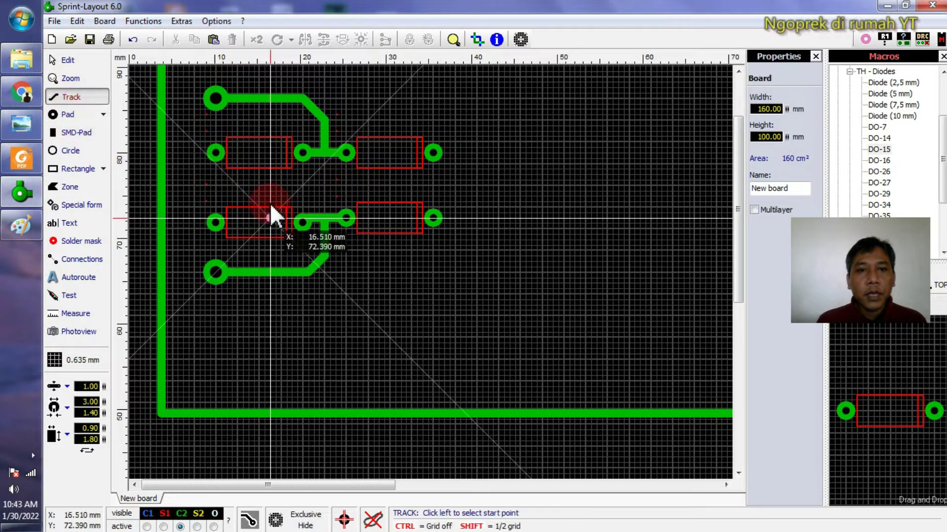
{"action": "left_click", "coordinate": [217, 154]}
{"action": "left_click", "coordinate": [216, 224]}
{"action": "right_click", "coordinate": [214, 226]}
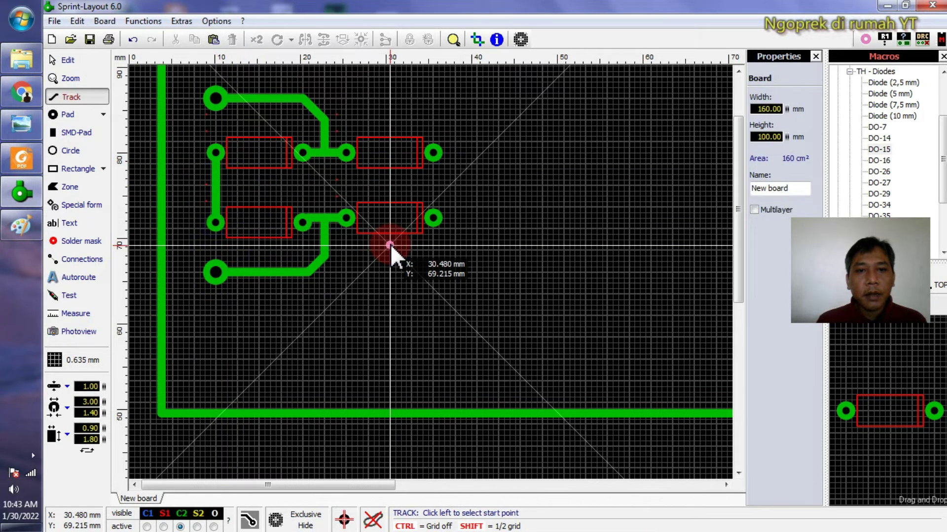
{"action": "left_click", "coordinate": [433, 153]}
{"action": "left_click", "coordinate": [433, 217]}
{"action": "right_click", "coordinate": [430, 218]}
{"action": "scroll", "coordinate": [522, 226], "scroll_direction": "down", "scroll_amount": 2}
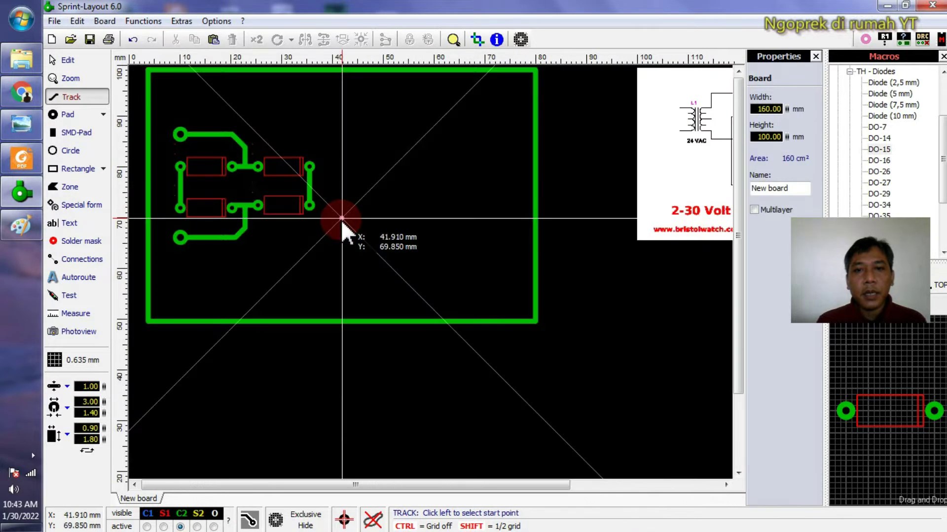
{"action": "scroll", "coordinate": [413, 208], "scroll_direction": "up", "scroll_amount": 4}
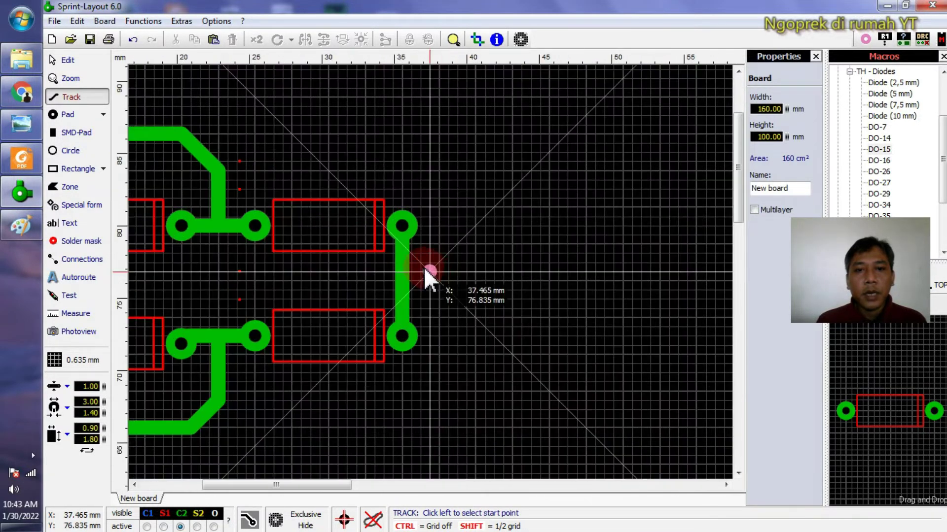
- Route a horizontal 1.00 mm track about 17 mm long to the right from the outer right pad of the upper diode row
{"action": "scroll", "coordinate": [424, 267], "scroll_direction": "down", "scroll_amount": 2}
{"action": "left_click", "coordinate": [414, 237]}
{"action": "left_click", "coordinate": [562, 237]}
{"action": "right_click", "coordinate": [566, 238]}
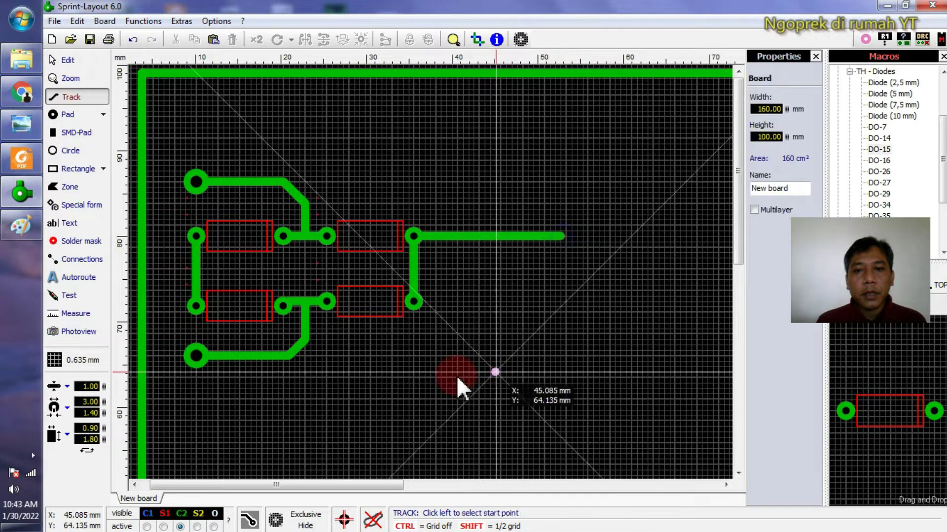
- Route a 1.00 mm track from the left vertical link between the diode rows, down through the lower right diode and right beneath the upper output track's end
{"action": "left_click", "coordinate": [197, 269]}
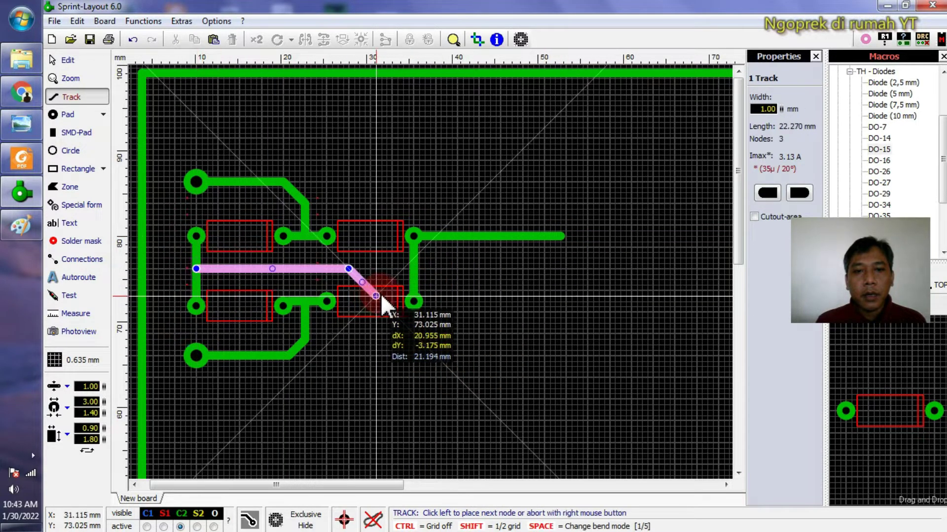
{"action": "left_click", "coordinate": [365, 280]}
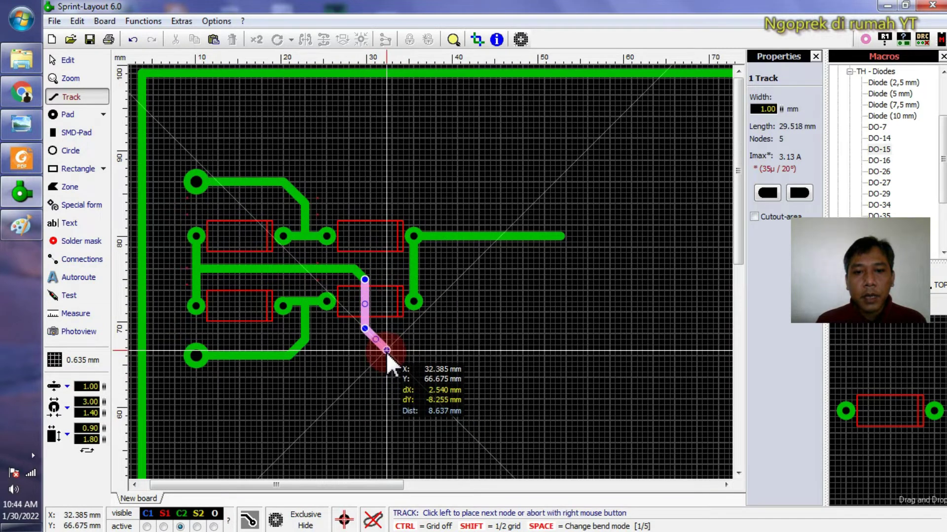
{"action": "left_click", "coordinate": [381, 339]}
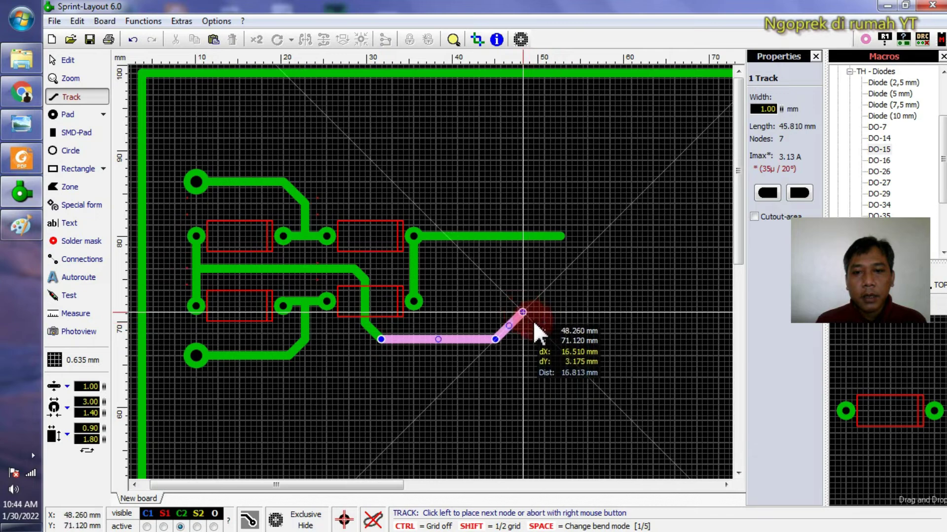
{"action": "left_click", "coordinate": [561, 342]}
{"action": "right_click", "coordinate": [561, 341]}
{"action": "scroll", "coordinate": [561, 341], "scroll_direction": "down", "scroll_amount": 2}
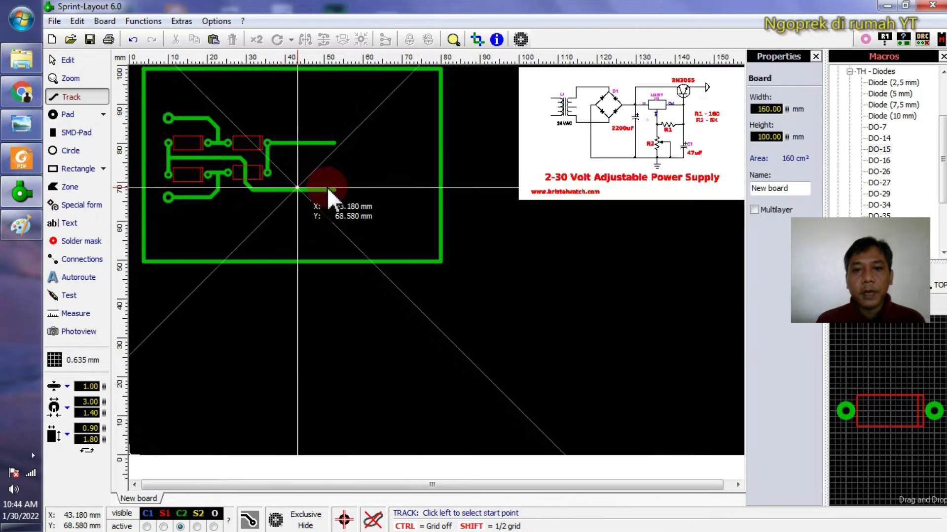
- Shorten the upper and lower rectifier output tracks so both end at about X 42.5 mm
{"action": "key", "text": "Escape"}
{"action": "scroll", "coordinate": [430, 276], "scroll_direction": "up", "scroll_amount": 2}
{"action": "left_click", "coordinate": [454, 237]}
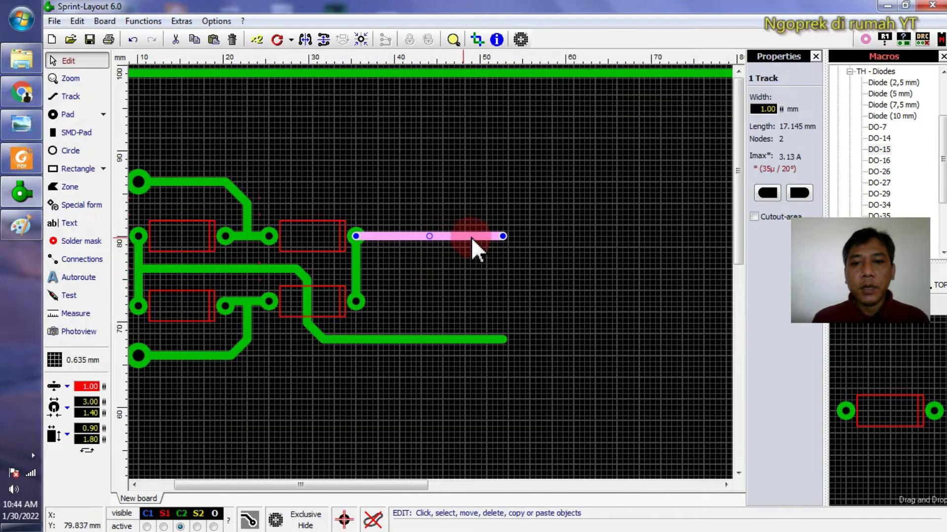
{"action": "scroll", "coordinate": [454, 271], "scroll_direction": "up", "scroll_amount": 1}
{"action": "left_click_drag", "start_coordinate": [460, 271], "coordinate": [353, 272]}
{"action": "left_click", "coordinate": [365, 280]}
{"action": "left_click", "coordinate": [461, 411]}
{"action": "left_click_drag", "start_coordinate": [460, 409], "coordinate": [353, 406]}
{"action": "left_click", "coordinate": [404, 353]}
{"action": "scroll", "coordinate": [404, 354], "scroll_direction": "down", "scroll_amount": 3}
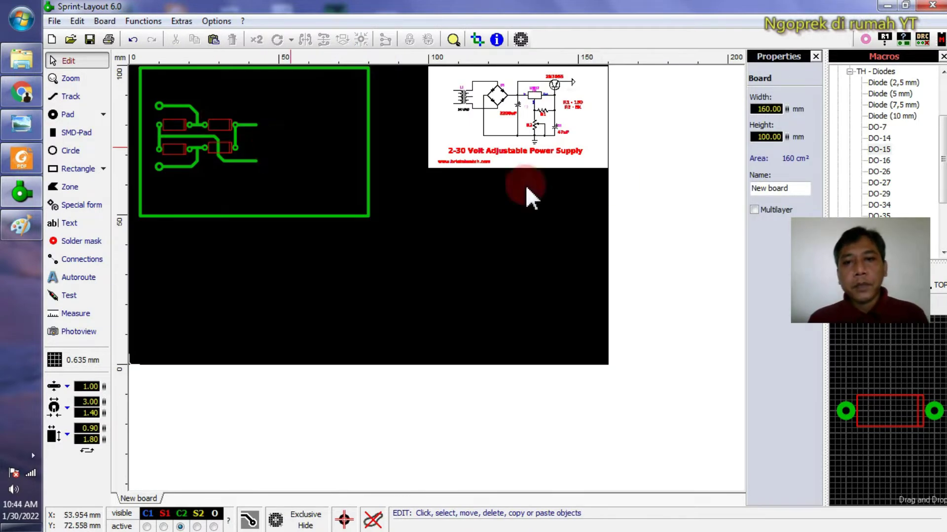
- Collapse the through-hole diode macros and expand the _Standard group of TH - Capacitors
{"action": "left_click_drag", "start_coordinate": [942, 165], "coordinate": [943, 133]}
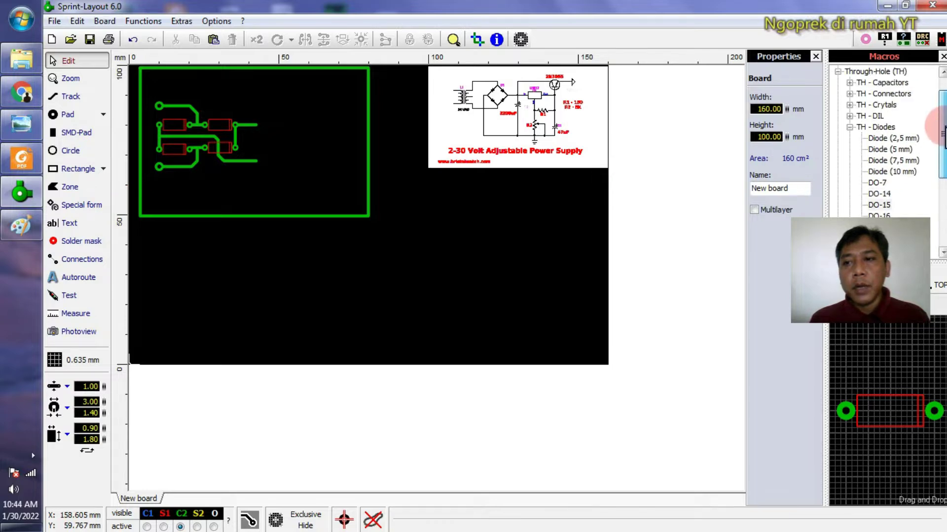
{"action": "double_click", "coordinate": [880, 127]}
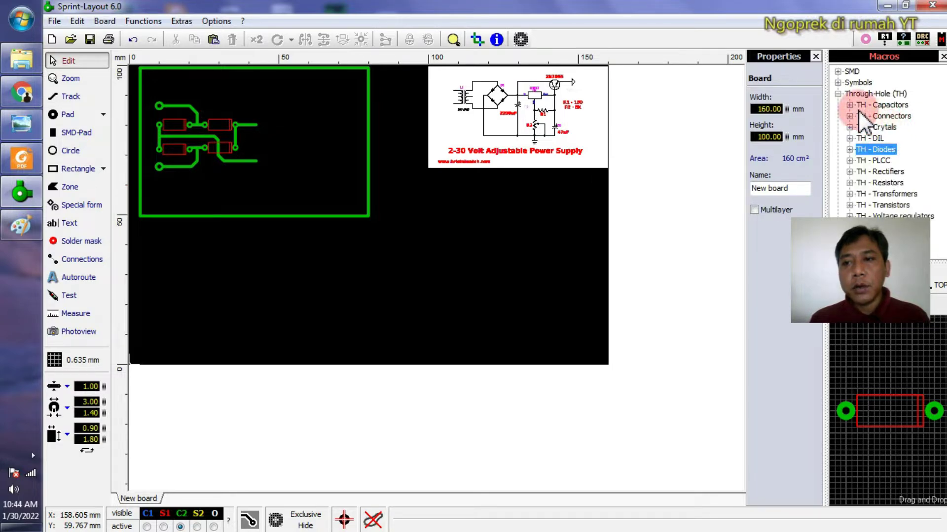
{"action": "left_click", "coordinate": [851, 105]}
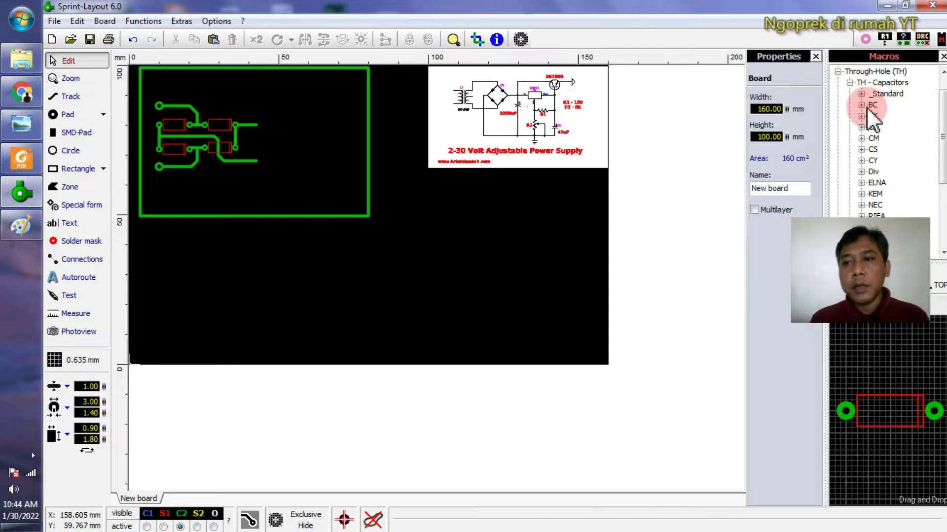
{"action": "left_click", "coordinate": [859, 96]}
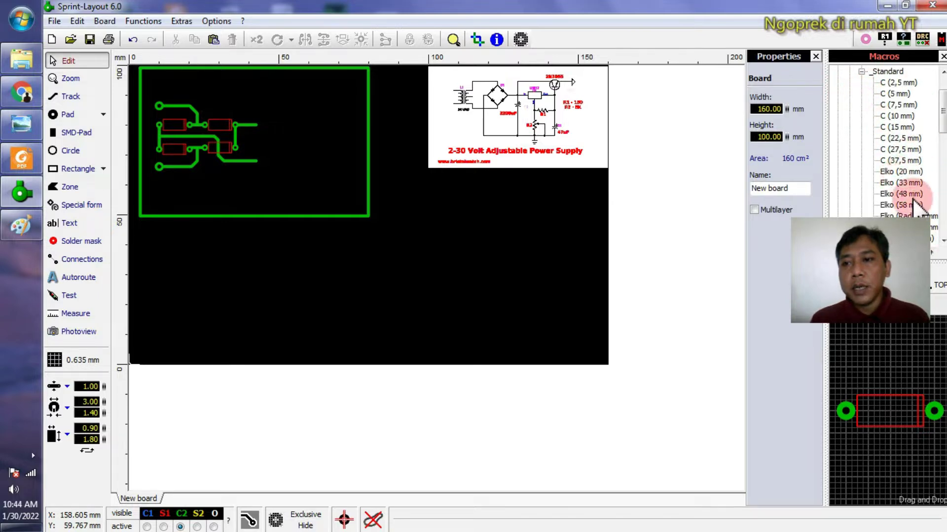
- Compare the Elko macros and place Elko (Rad 7,5 mm) just right of the bridge rectifier, near the output track ends
{"action": "left_click", "coordinate": [912, 173]}
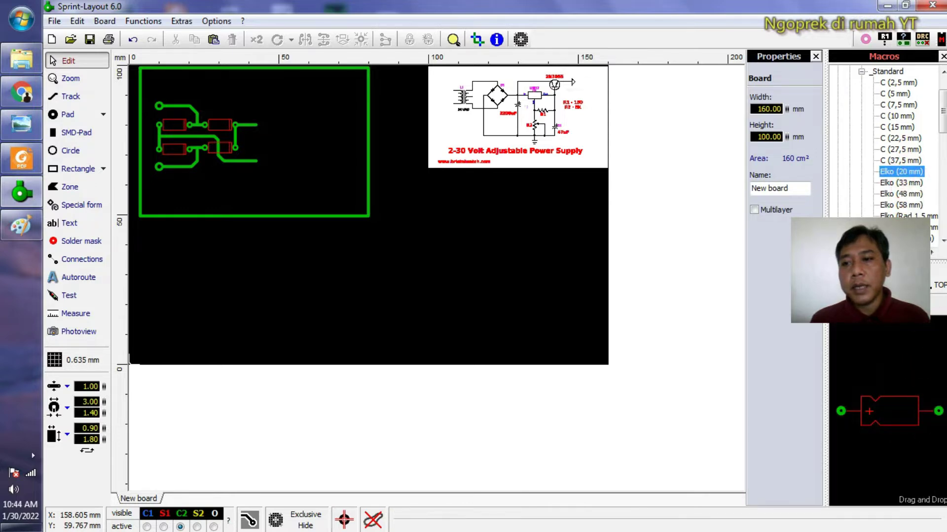
{"action": "scroll", "coordinate": [909, 207], "scroll_direction": "down", "scroll_amount": 4}
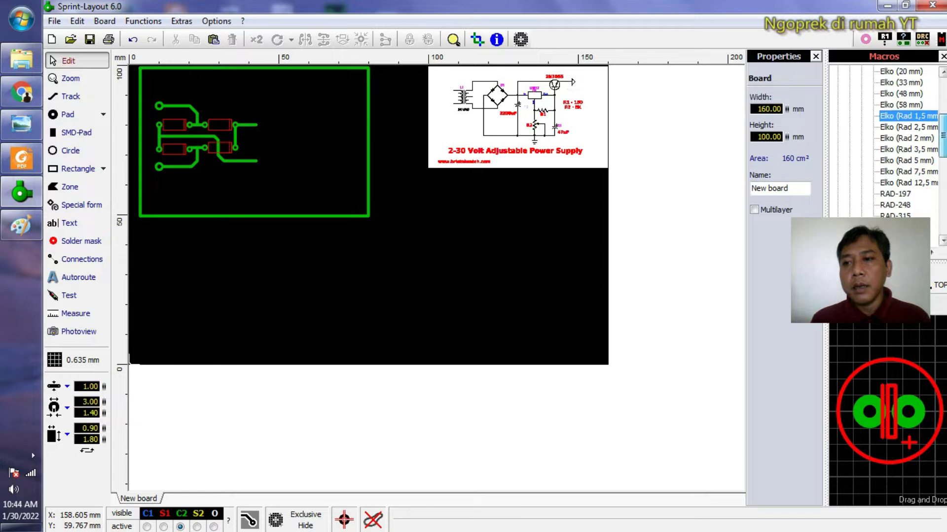
{"action": "left_click", "coordinate": [915, 128]}
{"action": "left_click", "coordinate": [915, 138]}
{"action": "left_click", "coordinate": [914, 149]}
{"action": "left_click", "coordinate": [914, 138]}
{"action": "left_click_drag", "start_coordinate": [862, 402], "coordinate": [267, 144]}
{"action": "left_click", "coordinate": [581, 182]}
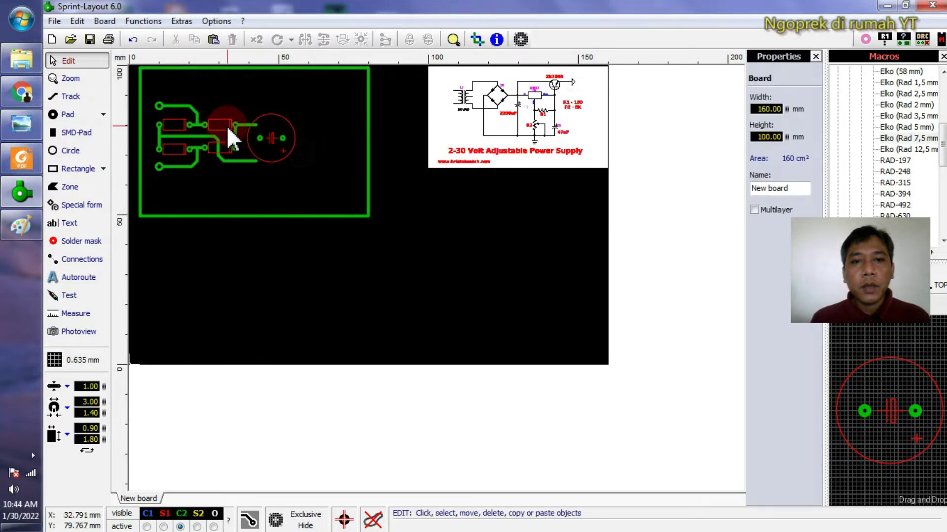
- Rotate the electrolytic capacitor until its two pads are vertically aligned with the positive pad uppermost
{"action": "scroll", "coordinate": [464, 273], "scroll_direction": "up", "scroll_amount": 3}
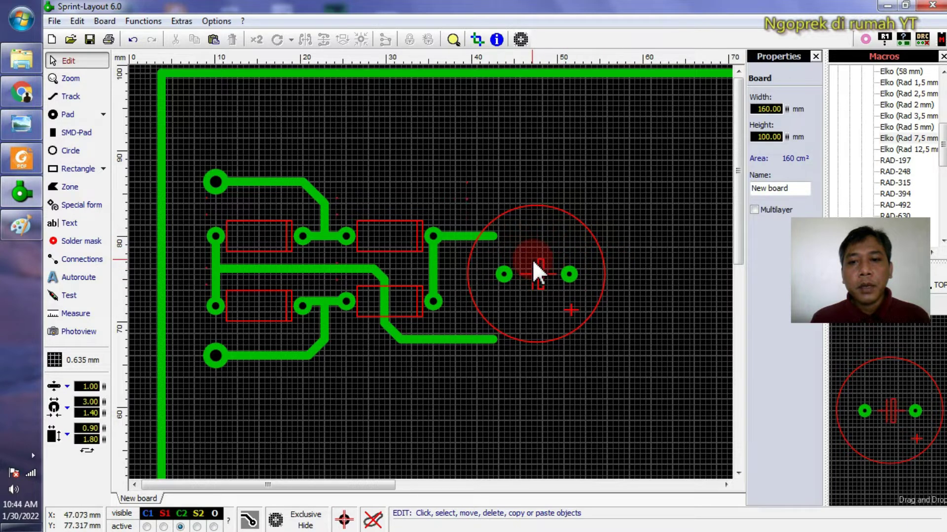
{"action": "left_click_drag", "start_coordinate": [563, 277], "coordinate": [566, 295]}
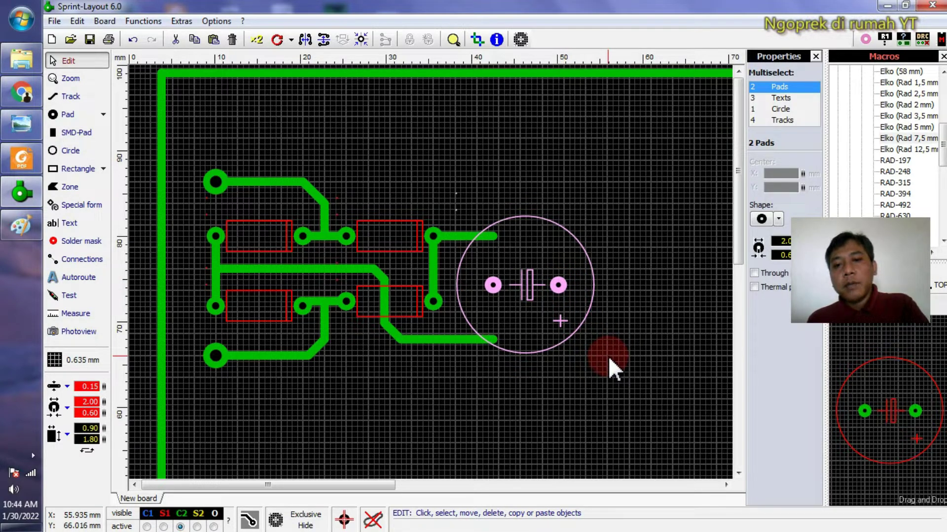
{"action": "key", "text": "ctrl+r"}
{"action": "key", "text": "ctrl+r"}
{"action": "key", "text": "ctrl+r"}
{"action": "key", "text": "ctrl+r"}
{"action": "key", "text": "ctrl+r"}
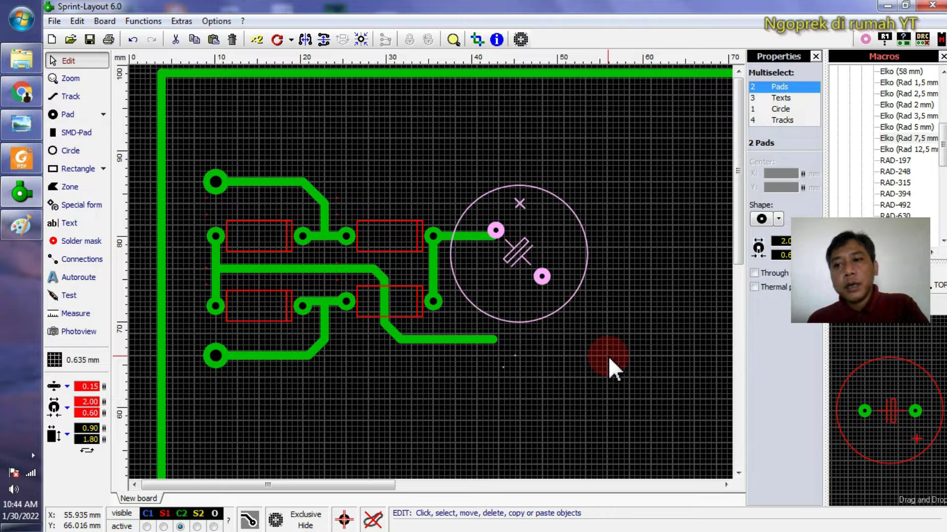
{"action": "key", "text": "ctrl+r"}
{"action": "left_click", "coordinate": [576, 340]}
{"action": "scroll", "coordinate": [302, 201], "scroll_direction": "down", "scroll_amount": 3}
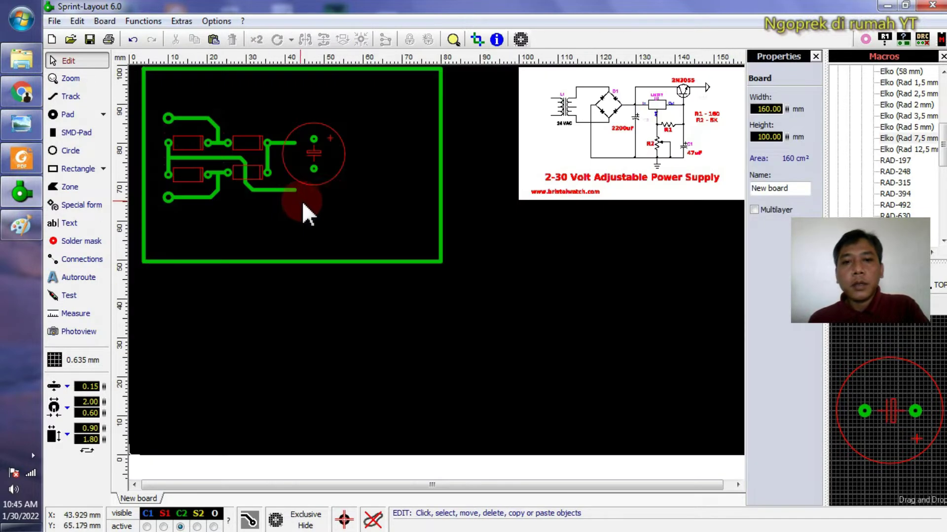
- Move the capacitor so its positive pad lines up with the upper output track at X 46.355, Y 80.010 mm
{"action": "scroll", "coordinate": [320, 134], "scroll_direction": "up", "scroll_amount": 1}
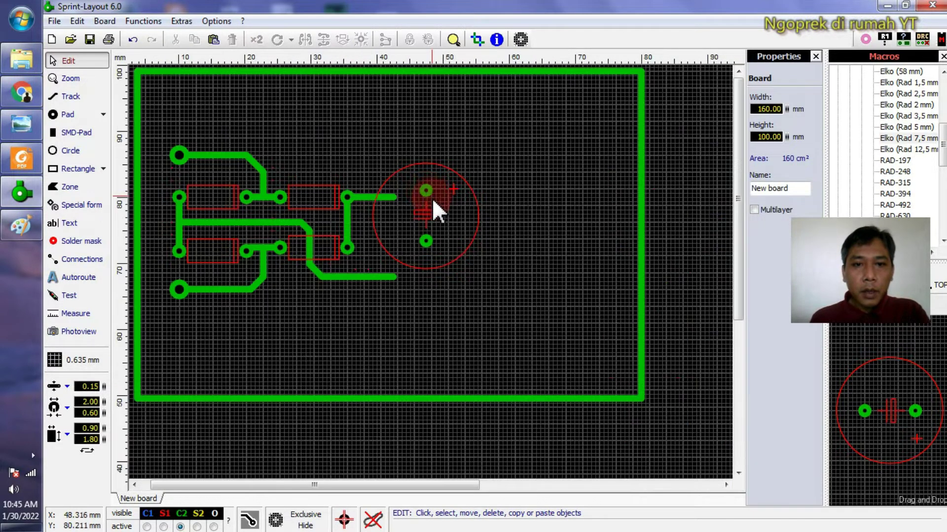
{"action": "left_click_drag", "start_coordinate": [428, 195], "coordinate": [395, 207]}
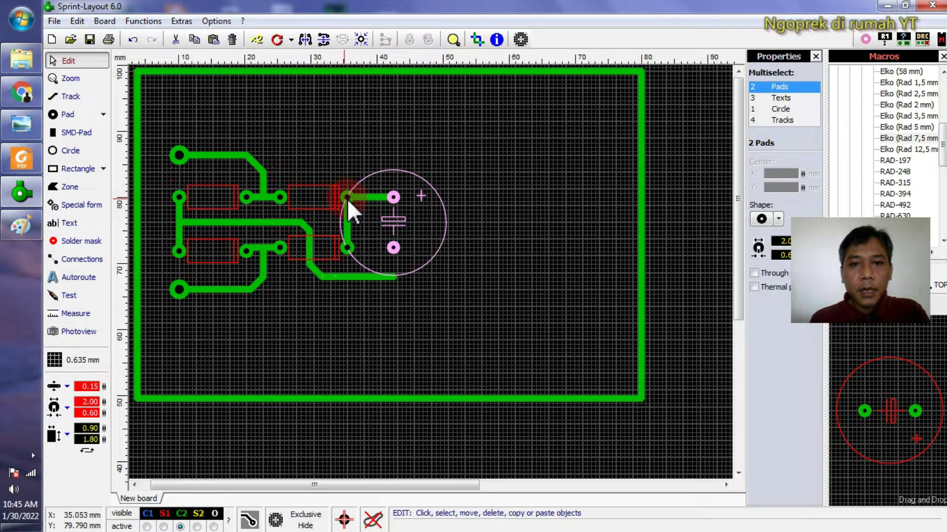
{"action": "scroll", "coordinate": [344, 208], "scroll_direction": "up", "scroll_amount": 2}
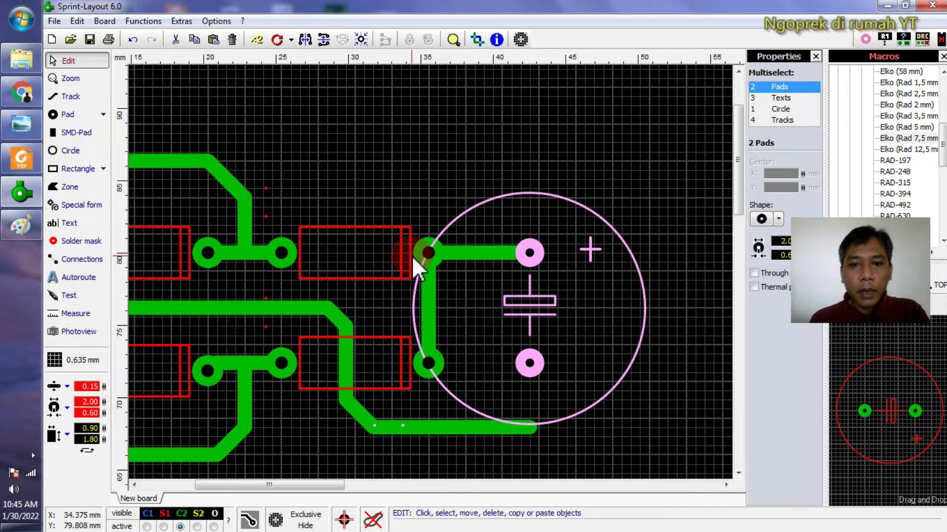
{"action": "scroll", "coordinate": [493, 264], "scroll_direction": "down", "scroll_amount": 2}
{"action": "left_click_drag", "start_coordinate": [413, 197], "coordinate": [436, 204]}
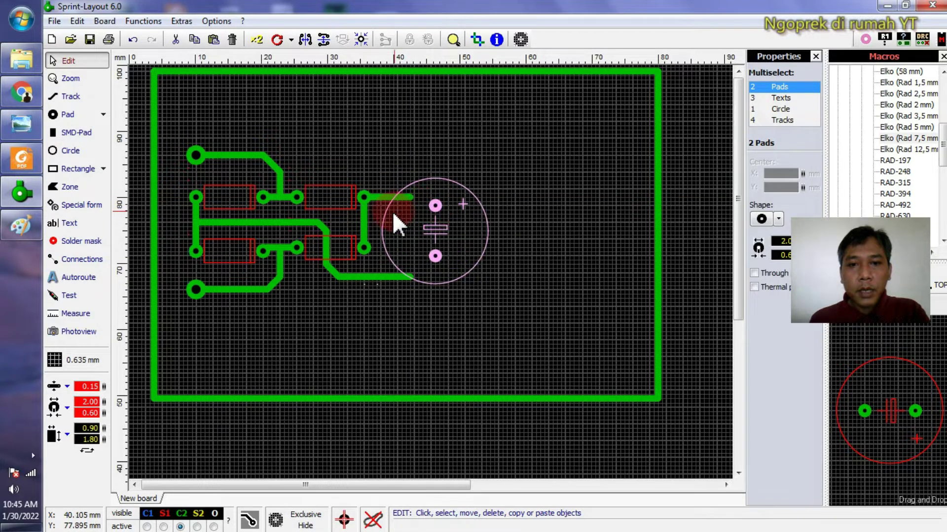
{"action": "left_click", "coordinate": [559, 217]}
{"action": "scroll", "coordinate": [420, 219], "scroll_direction": "up", "scroll_amount": 3}
{"action": "left_click_drag", "start_coordinate": [486, 264], "coordinate": [482, 248]}
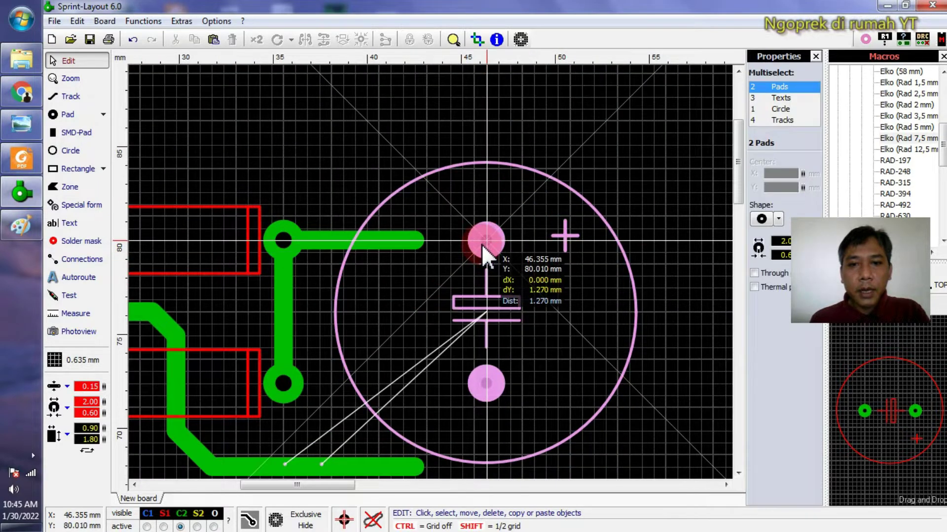
{"action": "left_click", "coordinate": [645, 395]}
- Extend the upper output track onto the capacitor's positive pad and the lower output track to directly beneath its negative pad
{"action": "left_click_drag", "start_coordinate": [414, 241], "coordinate": [494, 251]}
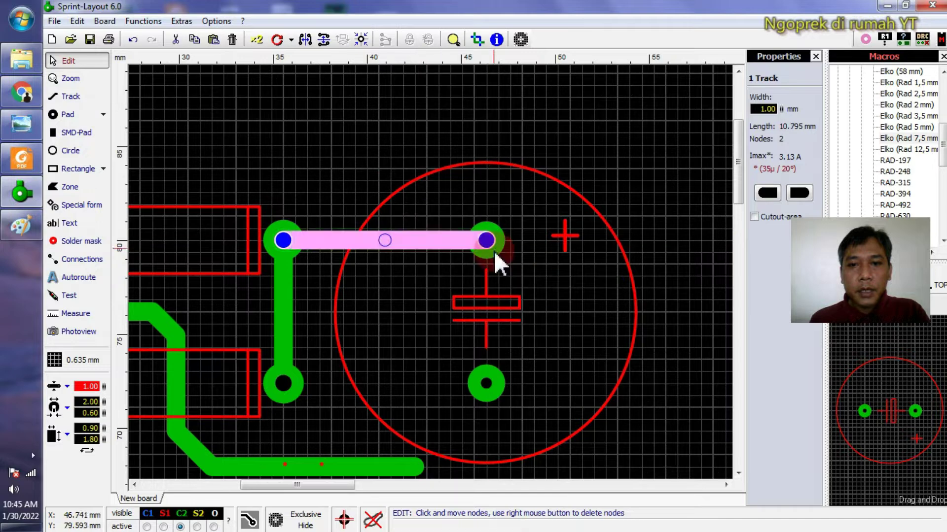
{"action": "left_click", "coordinate": [349, 136]}
{"action": "scroll", "coordinate": [428, 235], "scroll_direction": "down", "scroll_amount": 3}
{"action": "scroll", "coordinate": [428, 345], "scroll_direction": "up", "scroll_amount": 3}
{"action": "left_click", "coordinate": [418, 316]}
{"action": "left_click_drag", "start_coordinate": [418, 319], "coordinate": [488, 320]}
{"action": "left_click", "coordinate": [135, 145]}
- Set the track width to 1.00 mm and join the capacitor's negative pad to the lower output track's end with a vertical track
{"action": "left_click", "coordinate": [71, 97]}
{"action": "left_click", "coordinate": [84, 387]}
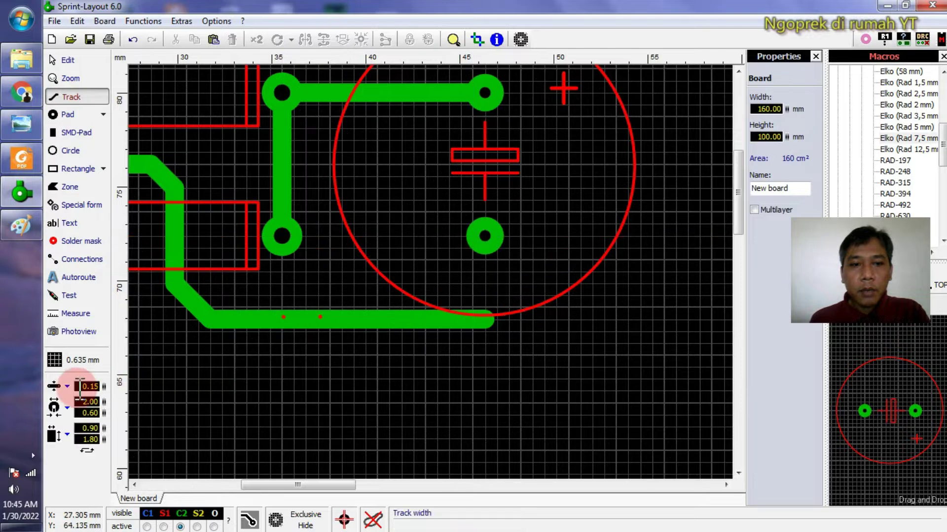
{"action": "left_click", "coordinate": [67, 387]}
{"action": "left_click", "coordinate": [106, 322]}
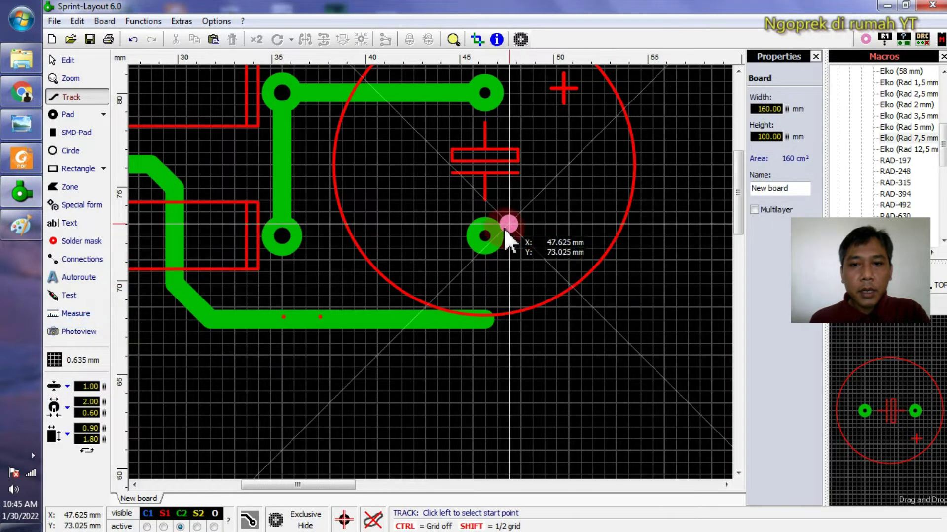
{"action": "left_click", "coordinate": [485, 236]}
{"action": "left_click", "coordinate": [484, 321]}
{"action": "right_click", "coordinate": [483, 321]}
{"action": "scroll", "coordinate": [515, 269], "scroll_direction": "down", "scroll_amount": 2}
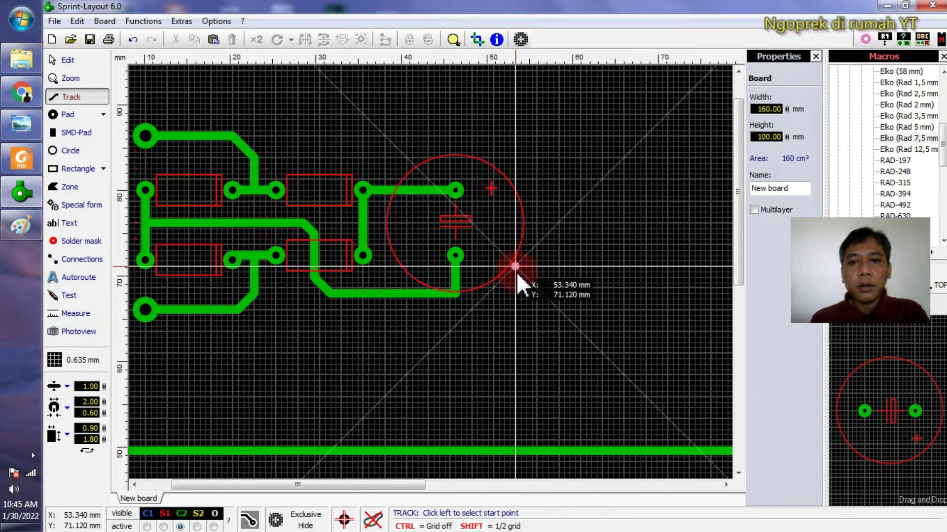
- Examine the background schematic around the LM317 and 2N3055 and compare it with the free space on the board
{"action": "scroll", "coordinate": [397, 271], "scroll_direction": "down", "scroll_amount": 3}
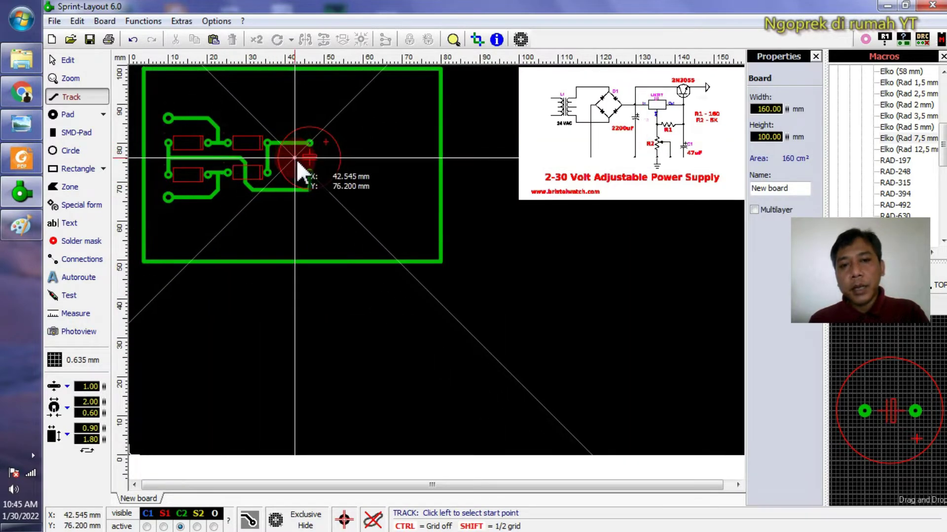
{"action": "scroll", "coordinate": [305, 170], "scroll_direction": "up", "scroll_amount": 1}
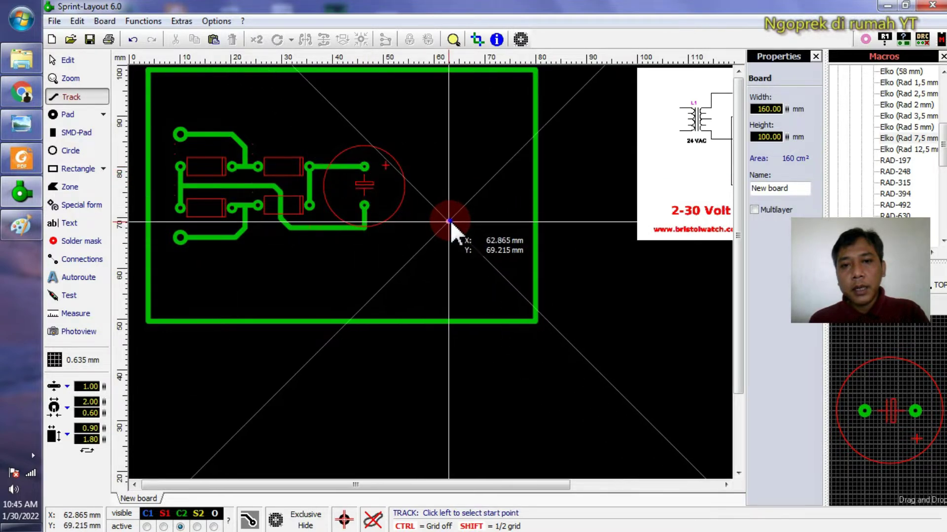
{"action": "key", "text": "Escape"}
{"action": "scroll", "coordinate": [690, 202], "scroll_direction": "down", "scroll_amount": 1}
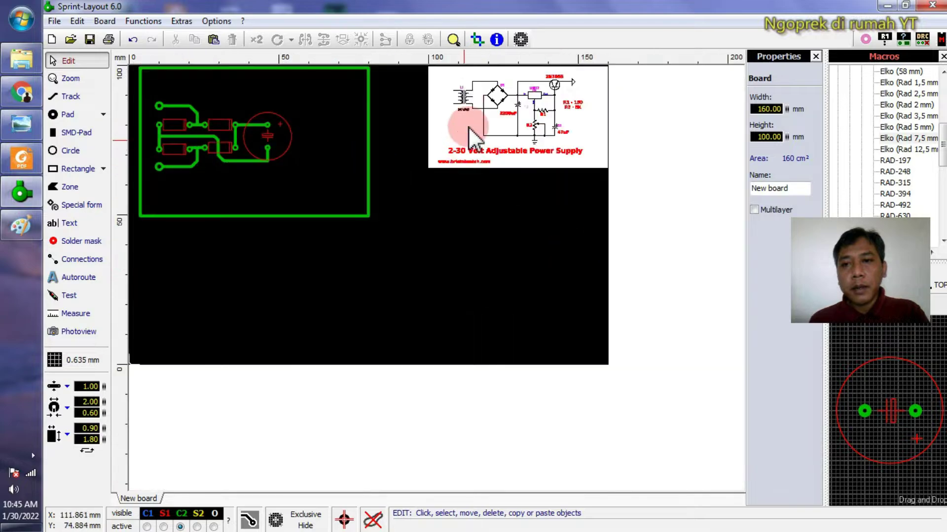
{"action": "scroll", "coordinate": [587, 86], "scroll_direction": "up", "scroll_amount": 2}
{"action": "scroll", "coordinate": [633, 108], "scroll_direction": "down", "scroll_amount": 1}
{"action": "scroll", "coordinate": [633, 109], "scroll_direction": "up", "scroll_amount": 2}
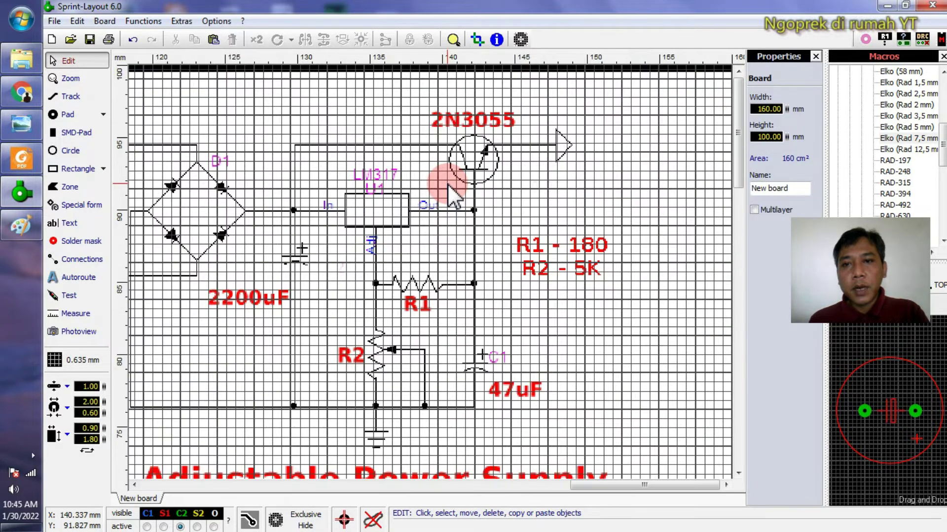
{"action": "scroll", "coordinate": [680, 127], "scroll_direction": "down", "scroll_amount": 3}
{"action": "scroll", "coordinate": [436, 127], "scroll_direction": "down", "scroll_amount": 1}
{"action": "scroll", "coordinate": [433, 197], "scroll_direction": "up", "scroll_amount": 2}
{"action": "scroll", "coordinate": [395, 162], "scroll_direction": "up", "scroll_amount": 1}
{"action": "scroll", "coordinate": [397, 161], "scroll_direction": "up", "scroll_amount": 1}
- Place a TO-220 footprint from the through-hole transistor macros above and beside the filter capacitor, near the board's upper edge
{"action": "left_click_drag", "start_coordinate": [943, 147], "coordinate": [943, 100]}
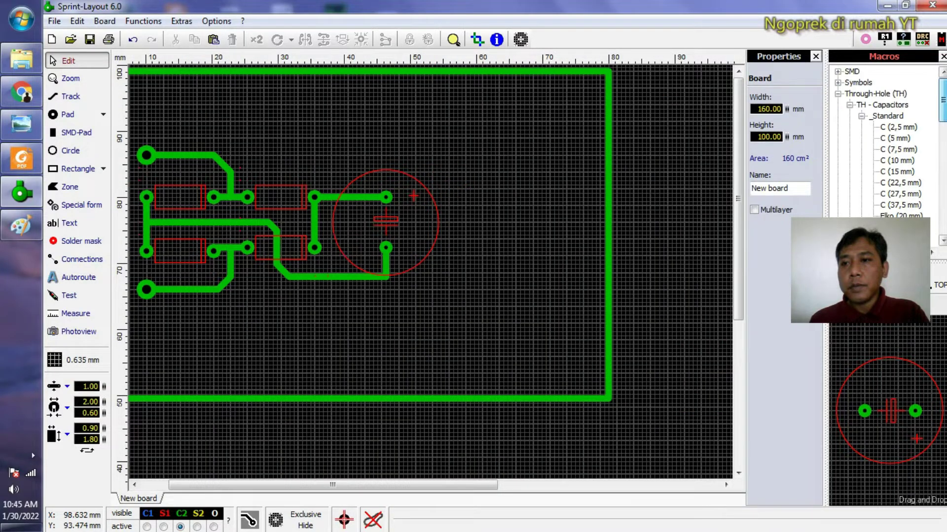
{"action": "left_click", "coordinate": [837, 94]}
{"action": "left_click", "coordinate": [838, 94]}
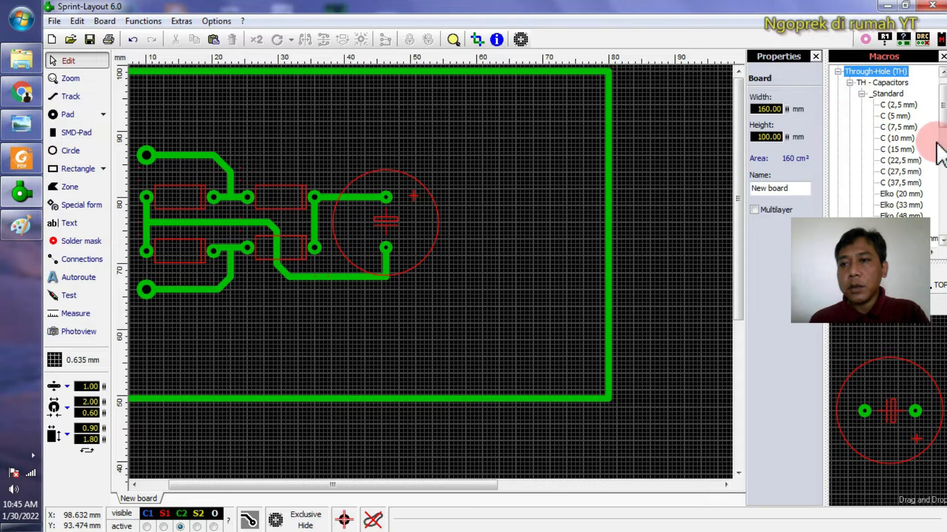
{"action": "left_click_drag", "start_coordinate": [942, 108], "coordinate": [942, 201]}
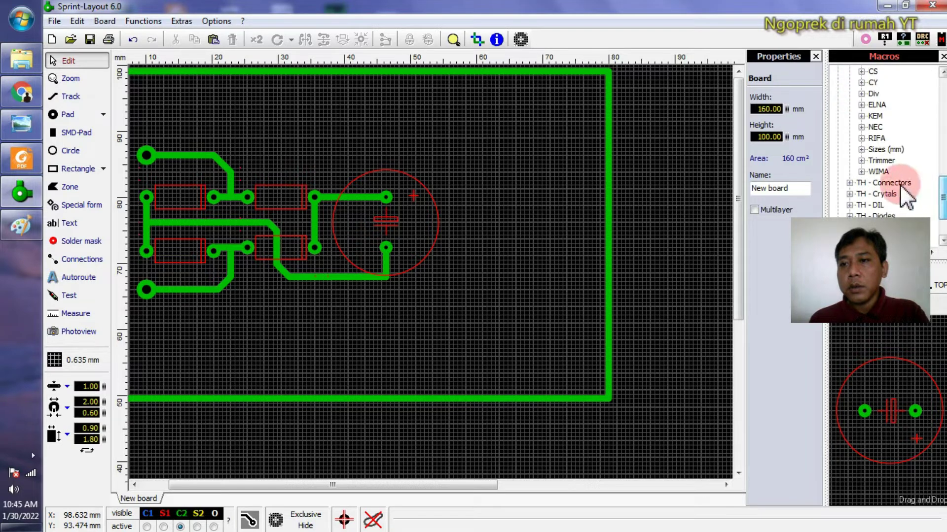
{"action": "scroll", "coordinate": [875, 207], "scroll_direction": "down", "scroll_amount": 2}
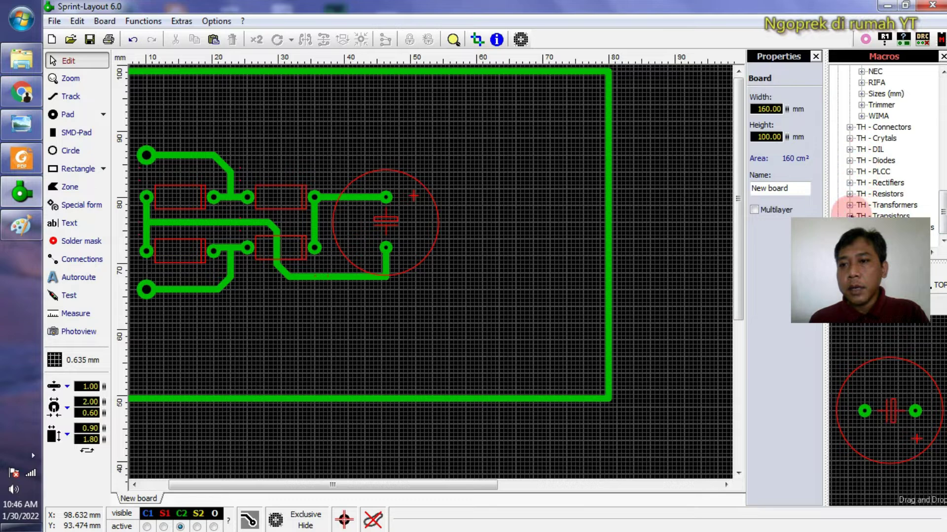
{"action": "left_click", "coordinate": [848, 216]}
{"action": "scroll", "coordinate": [927, 217], "scroll_direction": "down", "scroll_amount": 2}
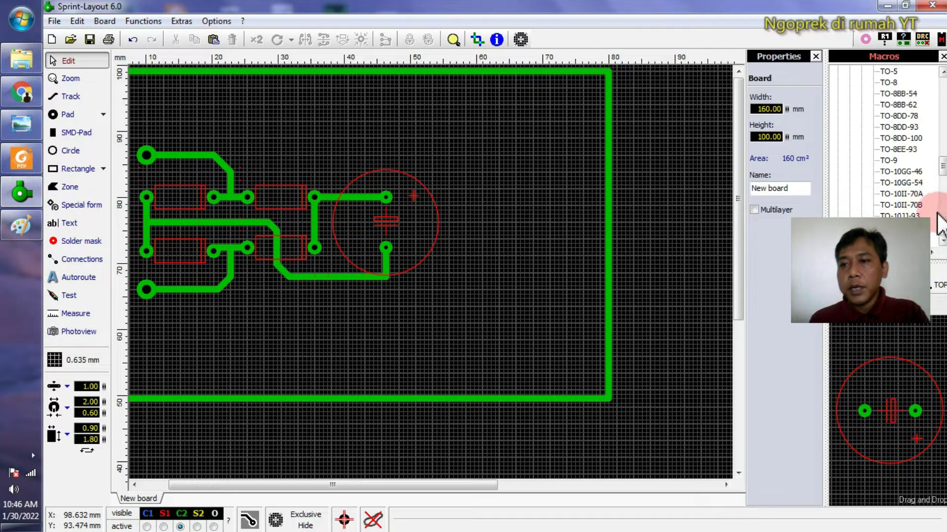
{"action": "scroll", "coordinate": [888, 216], "scroll_direction": "down", "scroll_amount": 2}
{"action": "scroll", "coordinate": [898, 213], "scroll_direction": "down", "scroll_amount": 3}
{"action": "left_click", "coordinate": [901, 194]}
{"action": "left_click_drag", "start_coordinate": [905, 200], "coordinate": [427, 104]}
{"action": "left_click", "coordinate": [601, 174]}
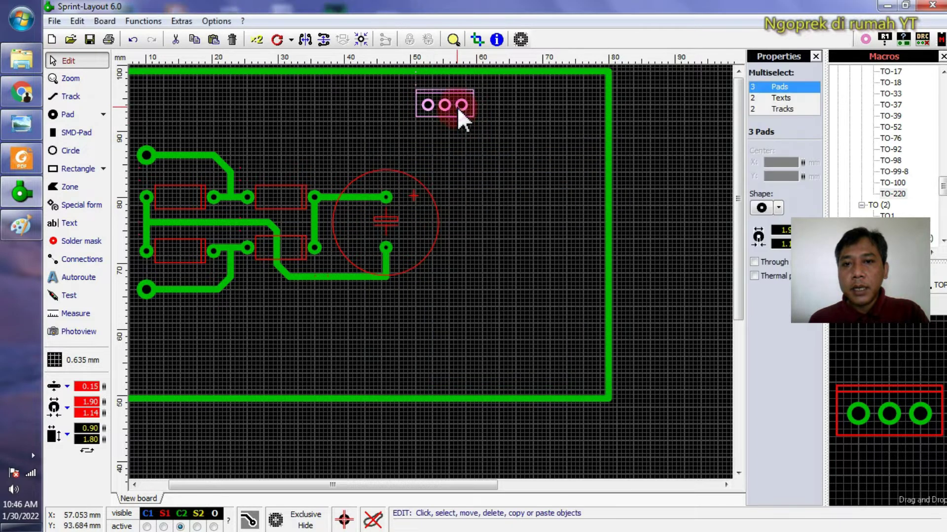
- Move the TO-220 footprint away from the board's upper edge so its middle pad sits at about X 61, Y 91 mm
{"action": "scroll", "coordinate": [457, 107], "scroll_direction": "up", "scroll_amount": 3}
{"action": "left_click", "coordinate": [407, 122]}
{"action": "left_click", "coordinate": [398, 118]}
{"action": "left_click", "coordinate": [468, 80]}
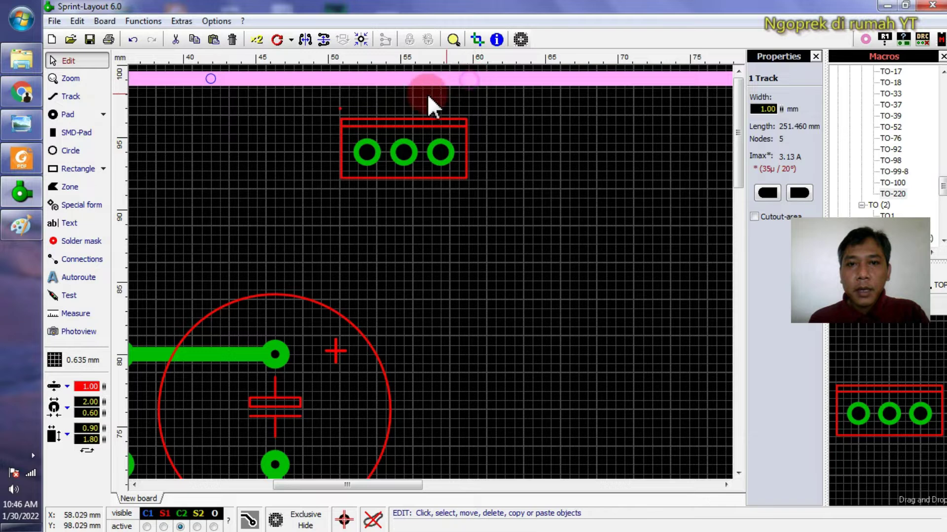
{"action": "left_click", "coordinate": [592, 153]}
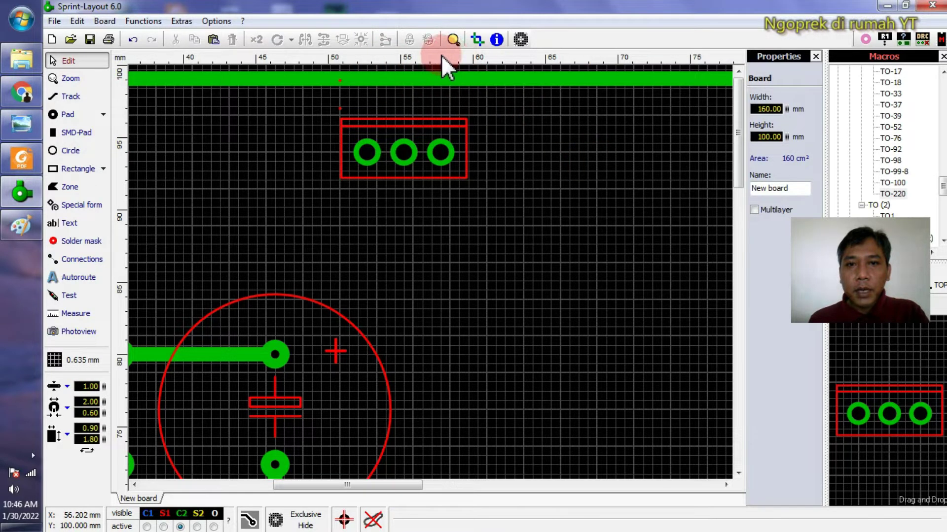
{"action": "left_click", "coordinate": [421, 127]}
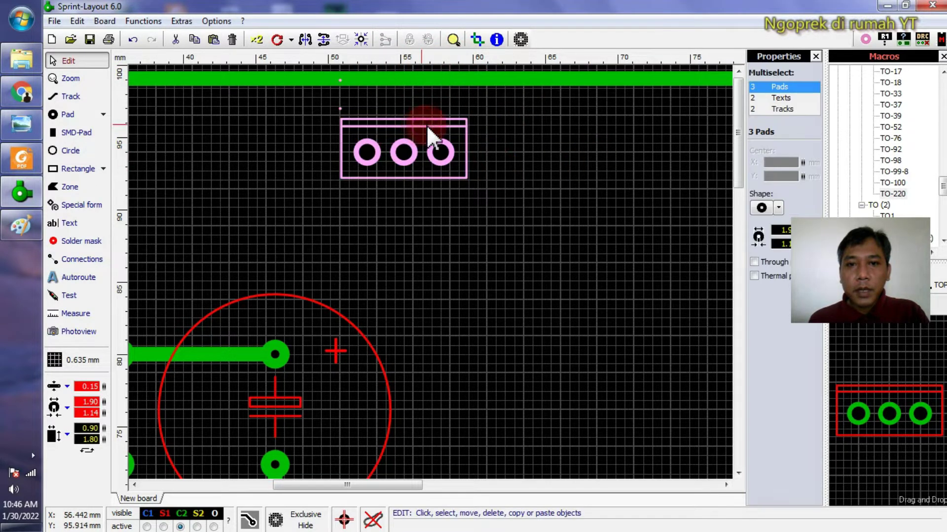
{"action": "left_click_drag", "start_coordinate": [423, 128], "coordinate": [483, 176]}
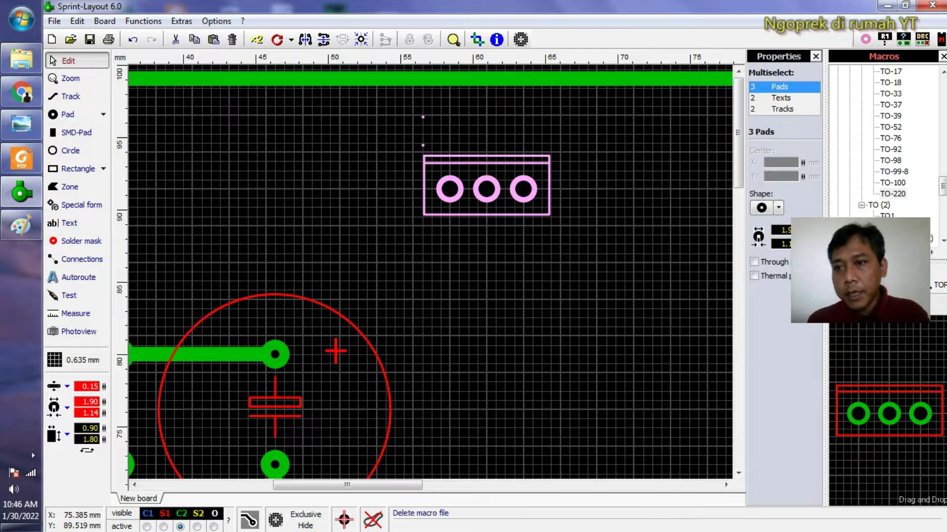
- Examine the TO (1) transistor macro previews, including TO-3, TO-98 and TO-100, for a footprint suited to the second semiconductor
{"action": "left_click", "coordinate": [893, 148]}
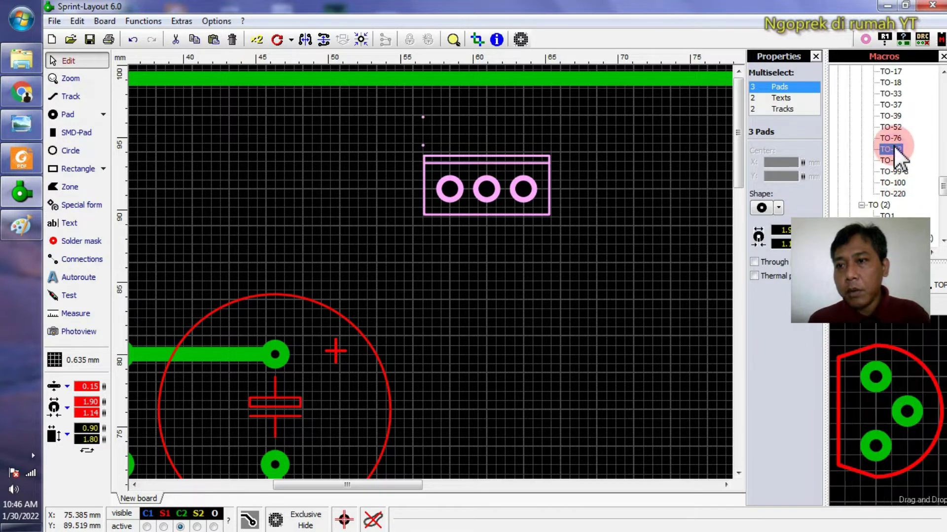
{"action": "scroll", "coordinate": [894, 148], "scroll_direction": "up", "scroll_amount": 2}
{"action": "left_click", "coordinate": [899, 126]}
{"action": "left_click", "coordinate": [902, 93]}
{"action": "left_click", "coordinate": [903, 81]}
{"action": "scroll", "coordinate": [907, 118], "scroll_direction": "up", "scroll_amount": 2}
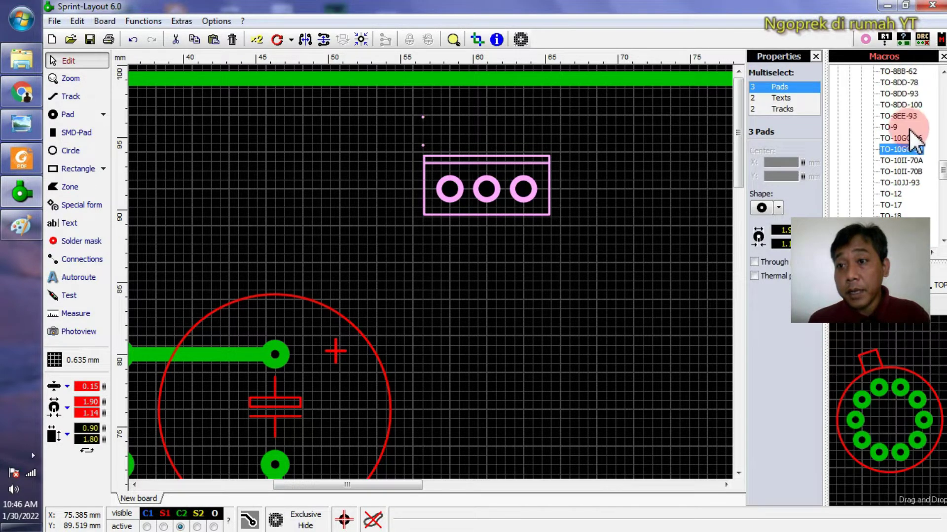
{"action": "scroll", "coordinate": [915, 134], "scroll_direction": "up", "scroll_amount": 2}
{"action": "left_click", "coordinate": [891, 94]}
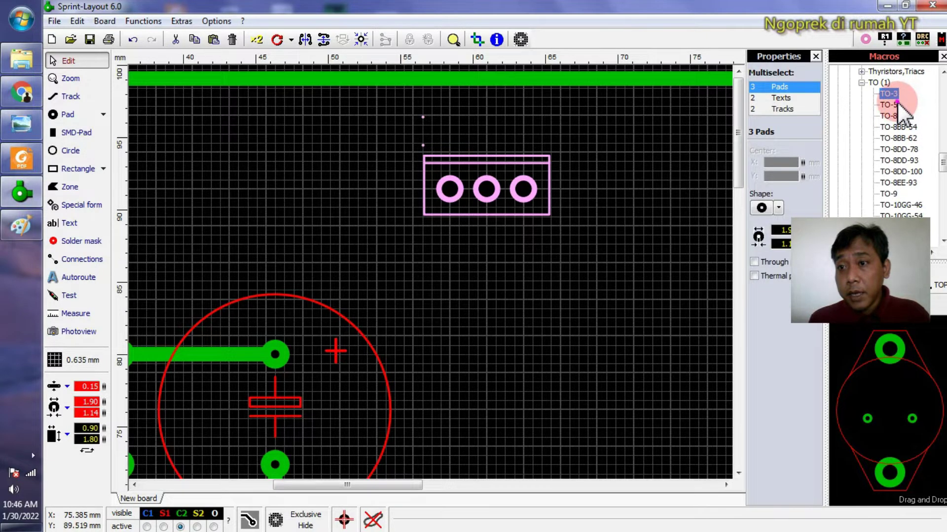
{"action": "left_click", "coordinate": [897, 104]}
{"action": "left_click", "coordinate": [892, 160]}
{"action": "scroll", "coordinate": [895, 164], "scroll_direction": "down", "scroll_amount": 3}
{"action": "left_click", "coordinate": [904, 171]}
{"action": "left_click", "coordinate": [891, 194]}
{"action": "scroll", "coordinate": [896, 212], "scroll_direction": "down", "scroll_amount": 2}
{"action": "left_click", "coordinate": [896, 172]}
{"action": "left_click", "coordinate": [893, 195]}
{"action": "left_click", "coordinate": [895, 216]}
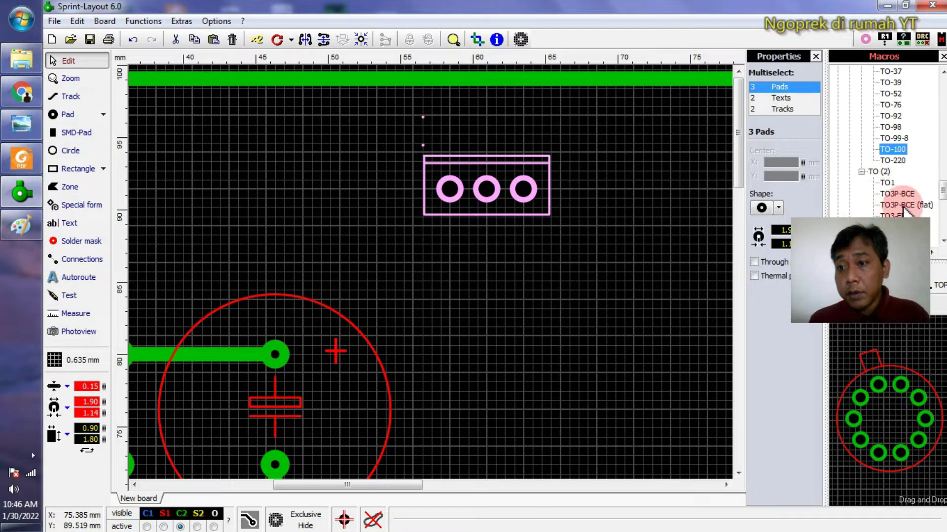
- Examine the TO (2) transistor macro previews, including TO3P-BCE, the TO92 variants and TO220, and compare their pin arrangements
{"action": "left_click", "coordinate": [903, 207]}
{"action": "left_click", "coordinate": [889, 184]}
{"action": "scroll", "coordinate": [896, 211], "scroll_direction": "down", "scroll_amount": 2}
{"action": "left_click", "coordinate": [908, 195]}
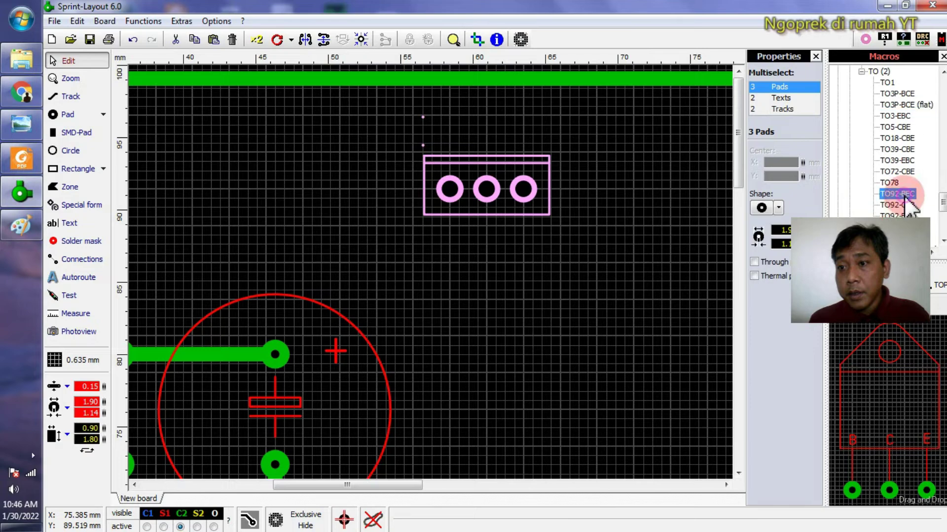
{"action": "left_click", "coordinate": [899, 215]}
{"action": "left_click", "coordinate": [892, 173]}
{"action": "left_click", "coordinate": [888, 204]}
{"action": "scroll", "coordinate": [892, 204], "scroll_direction": "down", "scroll_amount": 3}
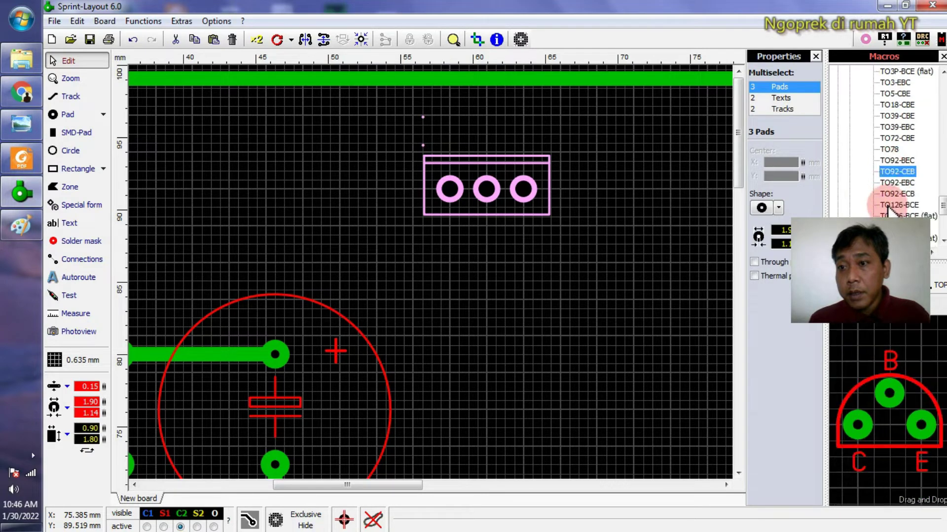
{"action": "left_click", "coordinate": [902, 196]}
{"action": "left_click", "coordinate": [902, 208]}
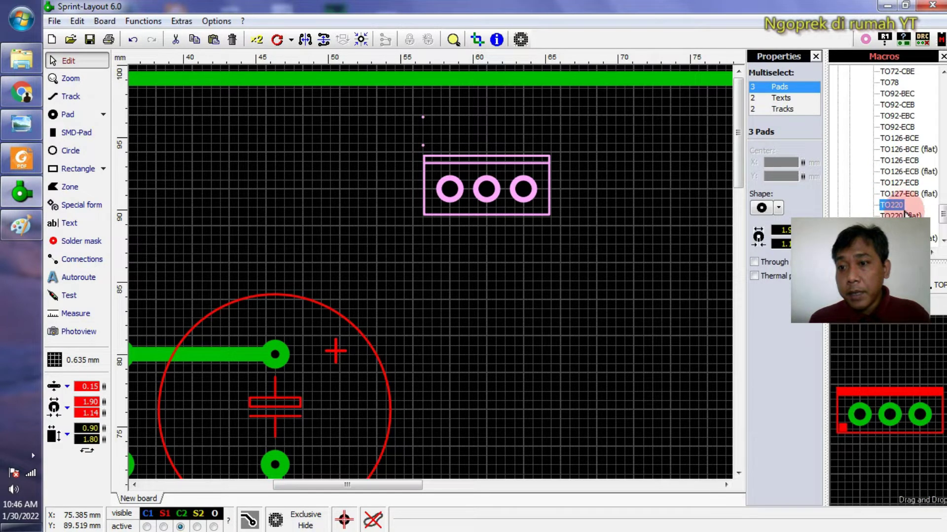
- Place a TO220-BCE footprint beside the TO-220 with its middle pad at about X 71, Y 91 mm, and close the component dialog
{"action": "left_click", "coordinate": [907, 195]}
{"action": "left_click", "coordinate": [908, 214]}
{"action": "left_click_drag", "start_coordinate": [908, 422], "coordinate": [596, 199]}
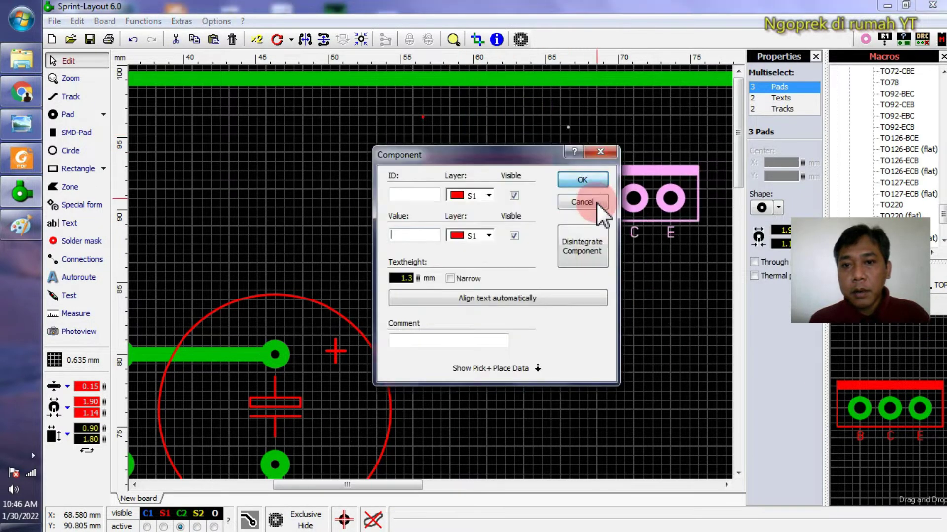
{"action": "left_click", "coordinate": [589, 241]}
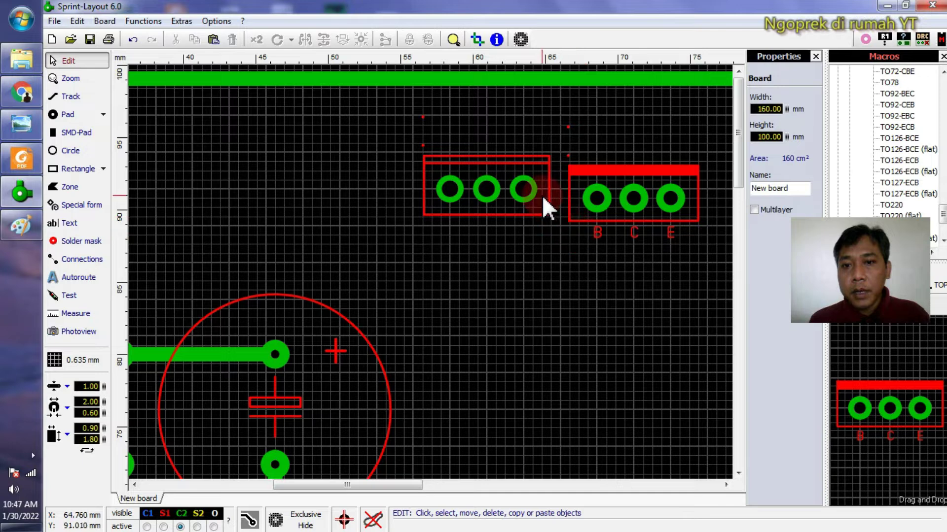
- Compare the TO126-BCE, TO92-CEB, TO3-EBC and TO92-EBC macro previews as alternatives to the placed transistor footprint
{"action": "left_click_drag", "start_coordinate": [945, 209], "coordinate": [942, 251]}
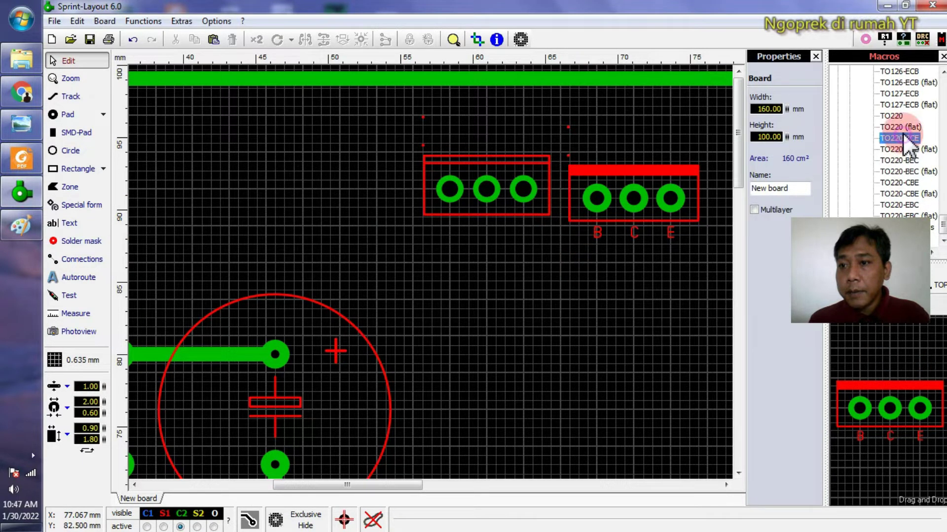
{"action": "left_click", "coordinate": [898, 83]}
{"action": "scroll", "coordinate": [902, 123], "scroll_direction": "up", "scroll_amount": 2}
{"action": "left_click", "coordinate": [907, 117]}
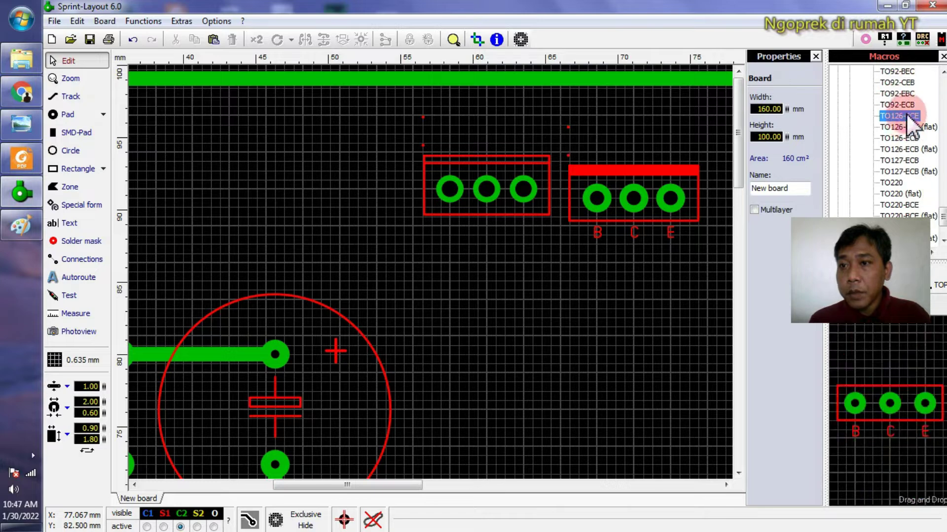
{"action": "left_click_drag", "start_coordinate": [852, 368], "coordinate": [925, 343]}
{"action": "left_click", "coordinate": [897, 82]}
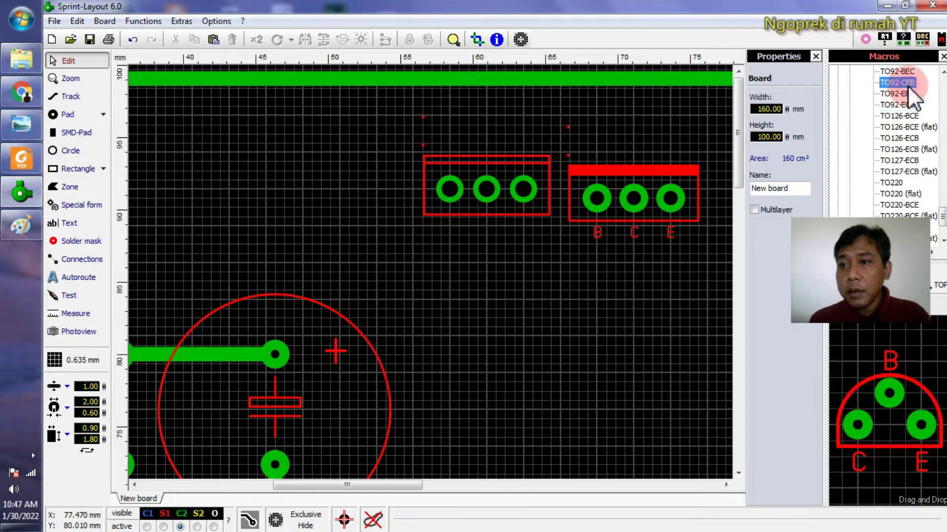
{"action": "scroll", "coordinate": [909, 94], "scroll_direction": "up", "scroll_amount": 3}
{"action": "left_click", "coordinate": [905, 116]}
{"action": "left_click", "coordinate": [904, 94]}
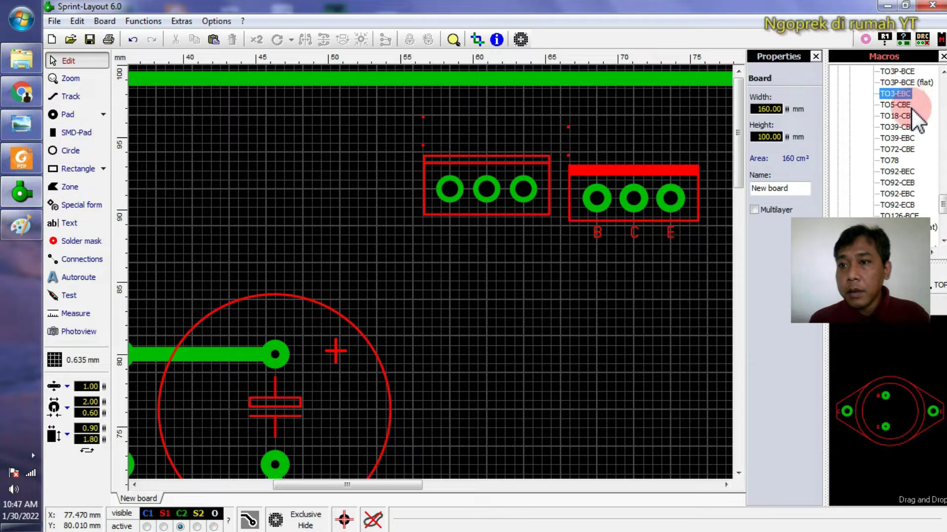
{"action": "left_click", "coordinate": [907, 193]}
- Check the pin orders of the TO220-BEC, TO220-EBC, TO220-BCE, TO126-BCE and TO92-ECB macro previews
{"action": "scroll", "coordinate": [912, 196], "scroll_direction": "down", "scroll_amount": 3}
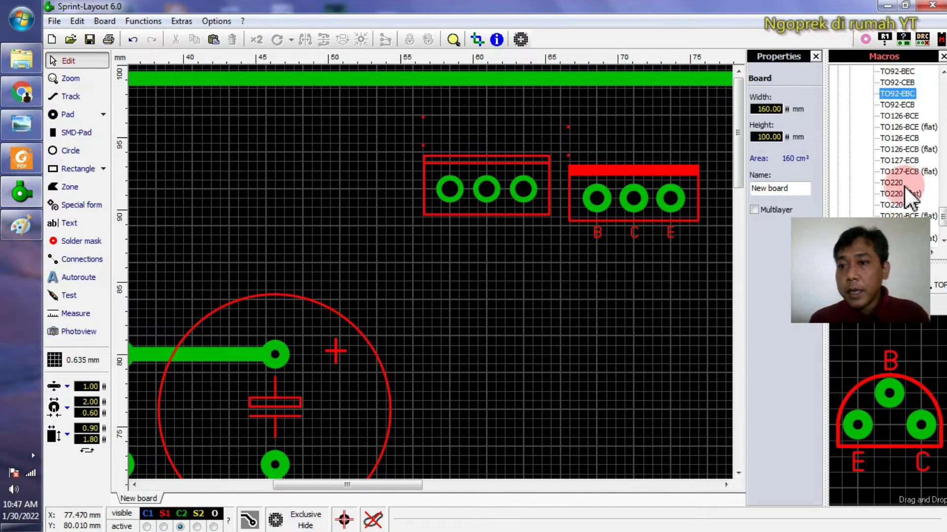
{"action": "left_click", "coordinate": [906, 185]}
{"action": "left_click", "coordinate": [904, 205]}
{"action": "left_click", "coordinate": [907, 238]}
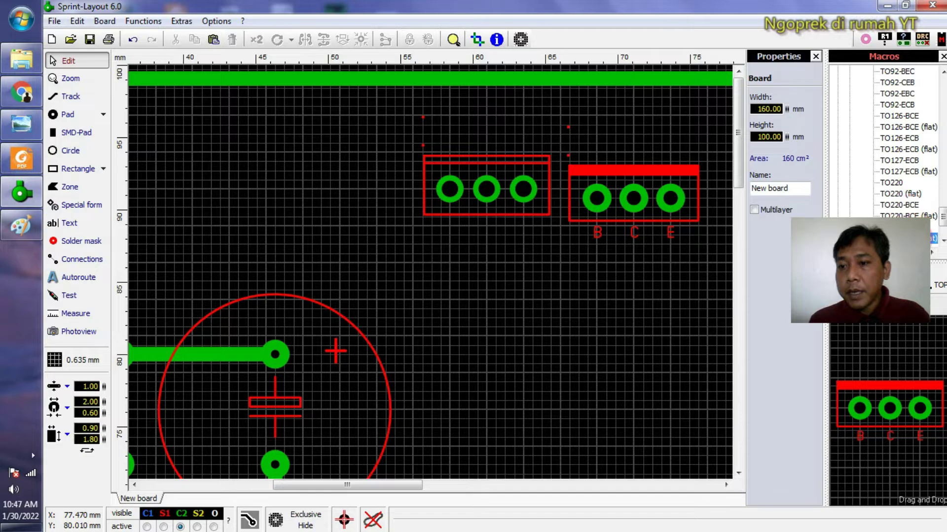
{"action": "scroll", "coordinate": [907, 197], "scroll_direction": "down", "scroll_amount": 2}
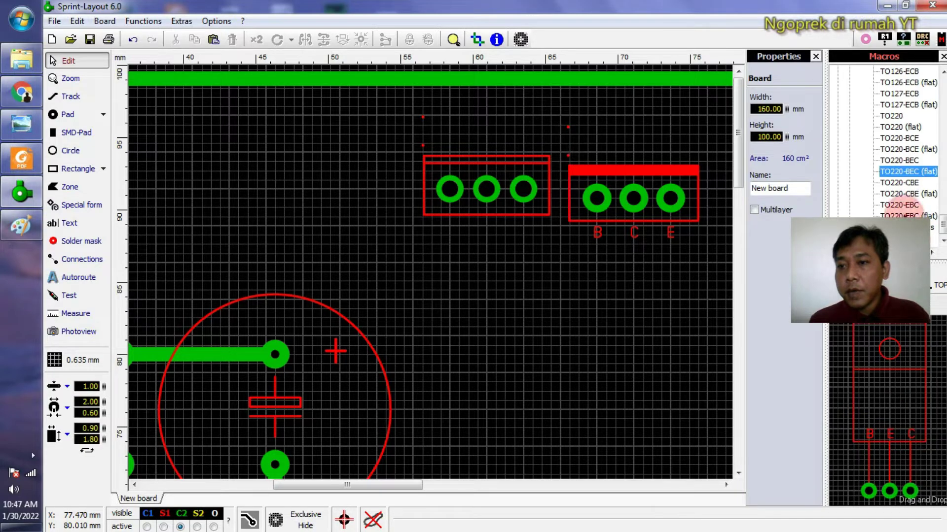
{"action": "left_click", "coordinate": [907, 204]}
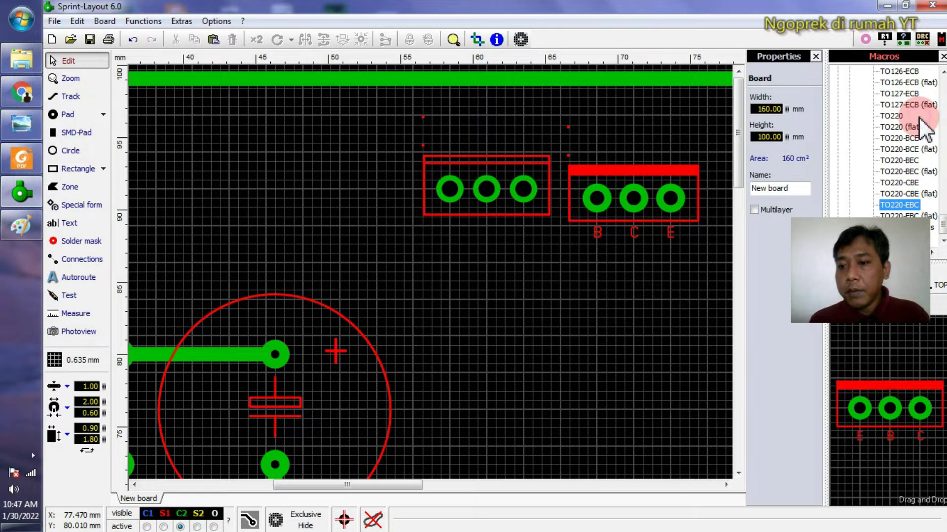
{"action": "left_click", "coordinate": [907, 139]}
{"action": "scroll", "coordinate": [917, 153], "scroll_direction": "up", "scroll_amount": 3}
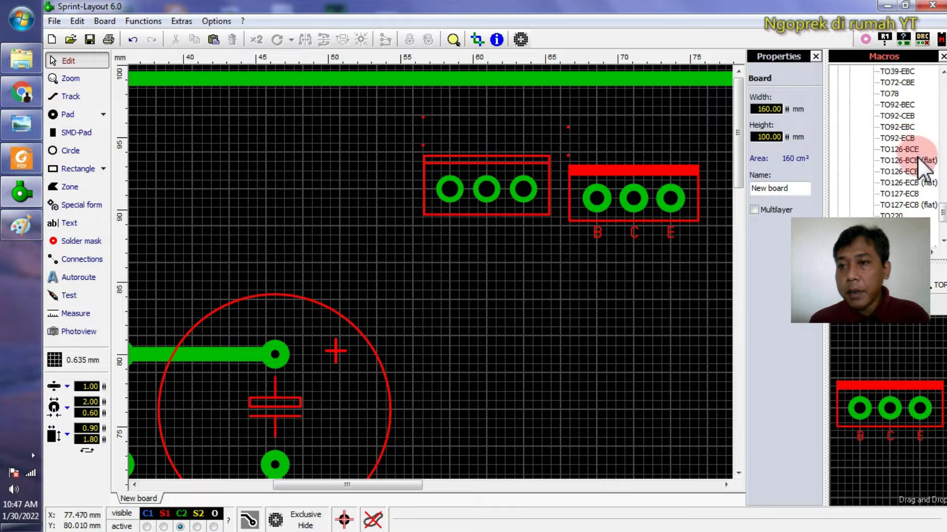
{"action": "left_click", "coordinate": [918, 160]}
{"action": "left_click", "coordinate": [918, 149]}
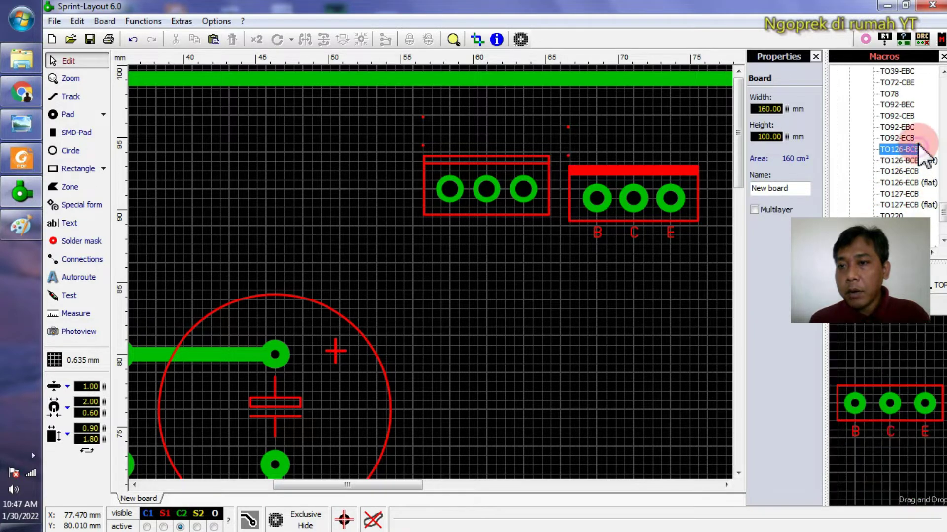
{"action": "left_click", "coordinate": [907, 115]}
{"action": "left_click", "coordinate": [907, 139]}
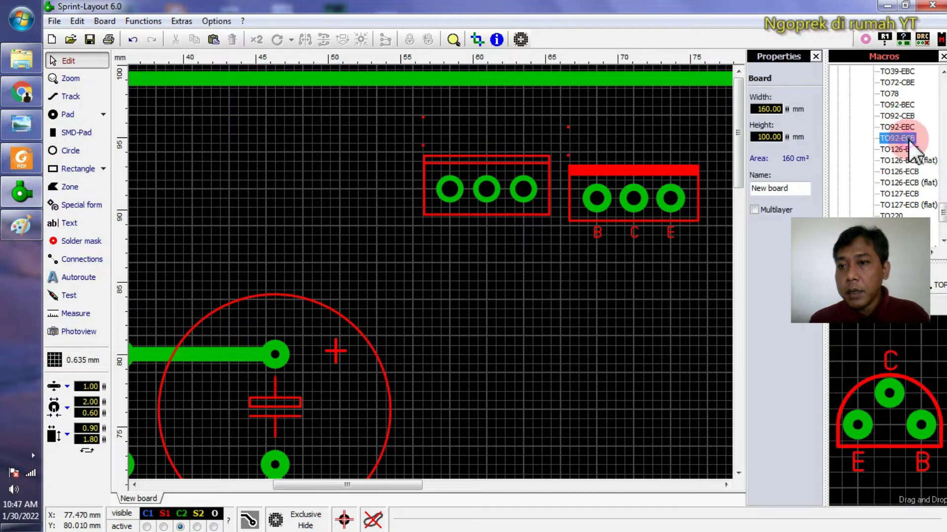
{"action": "left_click", "coordinate": [912, 150]}
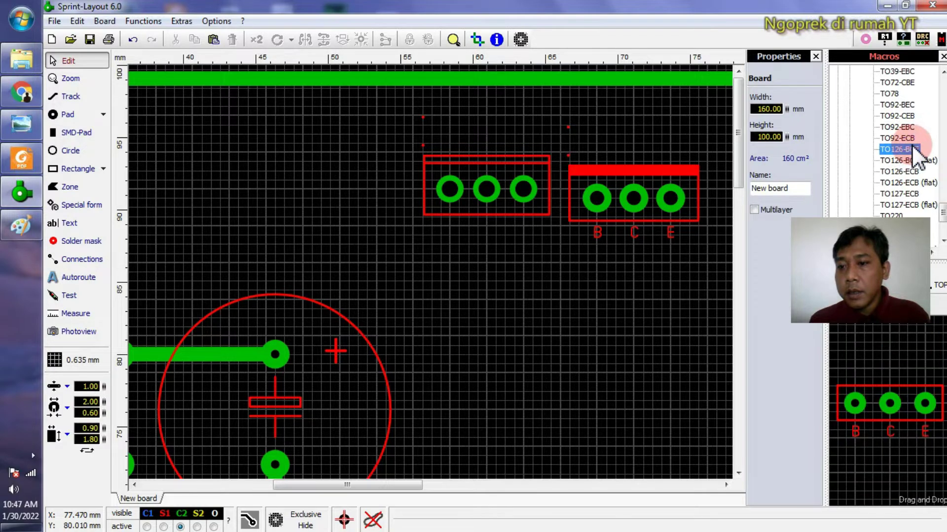
{"action": "left_click_drag", "start_coordinate": [890, 410], "coordinate": [893, 328]}
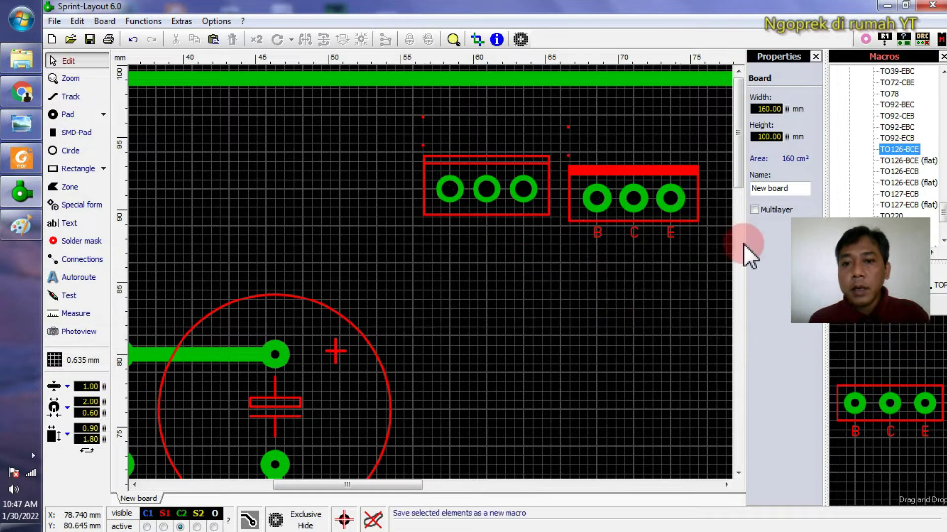
- Delete the unlabelled TO-220 footprint placed beside the BCE transistor footprint
{"action": "scroll", "coordinate": [449, 146], "scroll_direction": "down", "scroll_amount": 3}
{"action": "scroll", "coordinate": [465, 123], "scroll_direction": "up", "scroll_amount": 3}
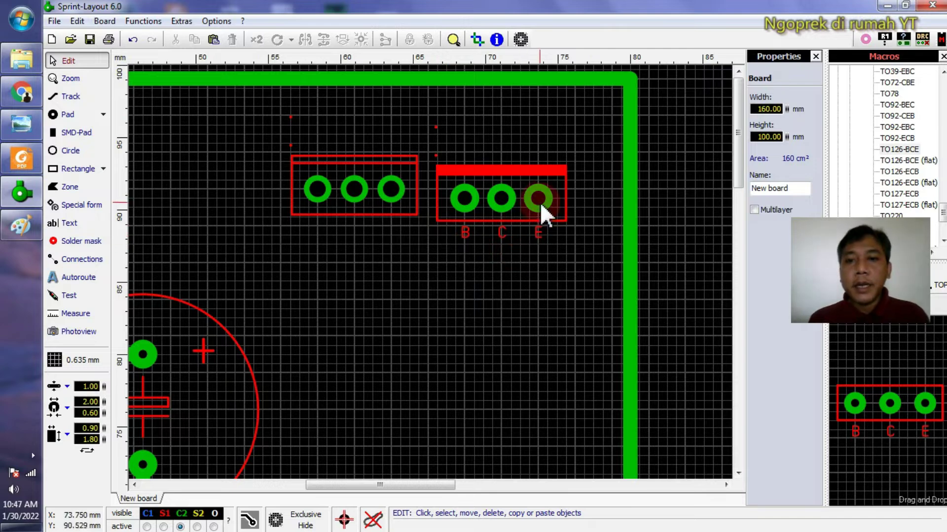
{"action": "left_click", "coordinate": [391, 204]}
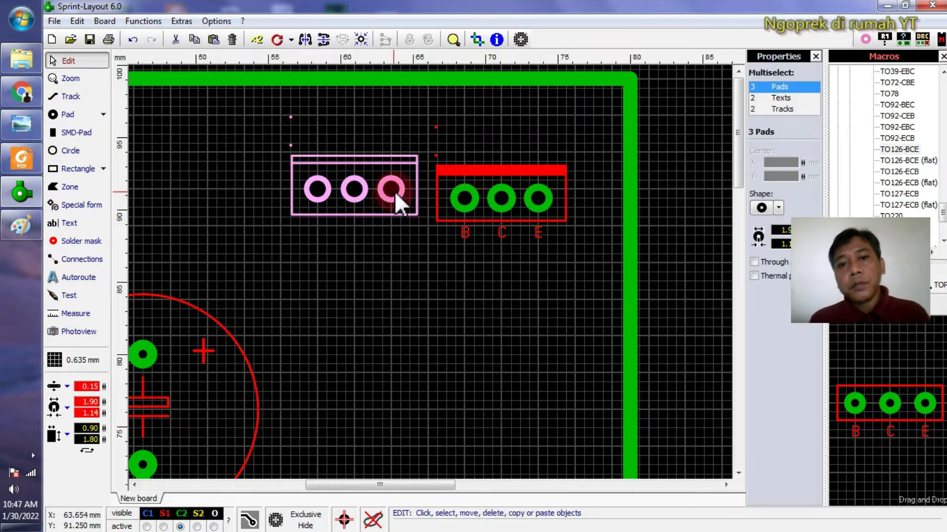
{"action": "right_click", "coordinate": [394, 185]}
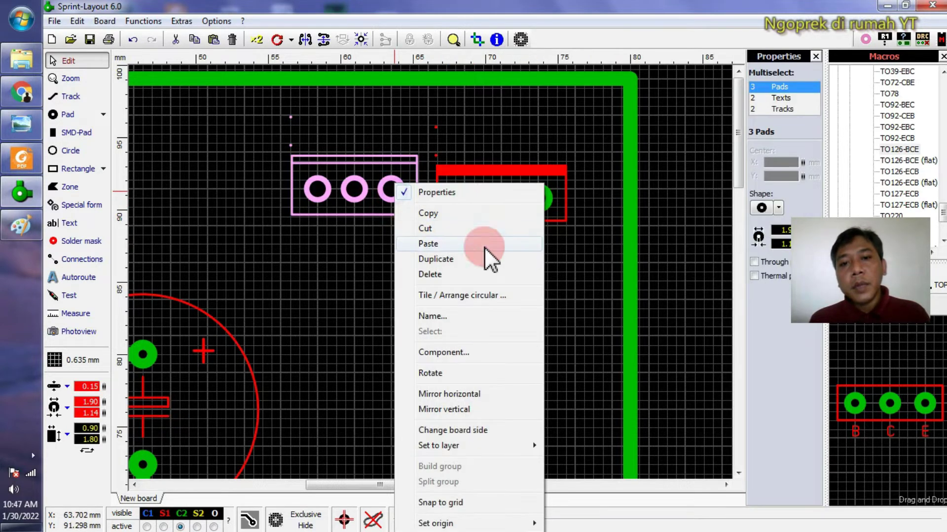
{"action": "left_click", "coordinate": [459, 274]}
- Move the TO220-BCE footprint close to the board outline's upper edge, with its C pad at about X 56.5, Y 94.6 mm
{"action": "left_click_drag", "start_coordinate": [538, 204], "coordinate": [359, 110]}
{"action": "scroll", "coordinate": [310, 144], "scroll_direction": "down", "scroll_amount": 3}
{"action": "scroll", "coordinate": [359, 110], "scroll_direction": "up", "scroll_amount": 3}
{"action": "left_click_drag", "start_coordinate": [443, 123], "coordinate": [450, 116]}
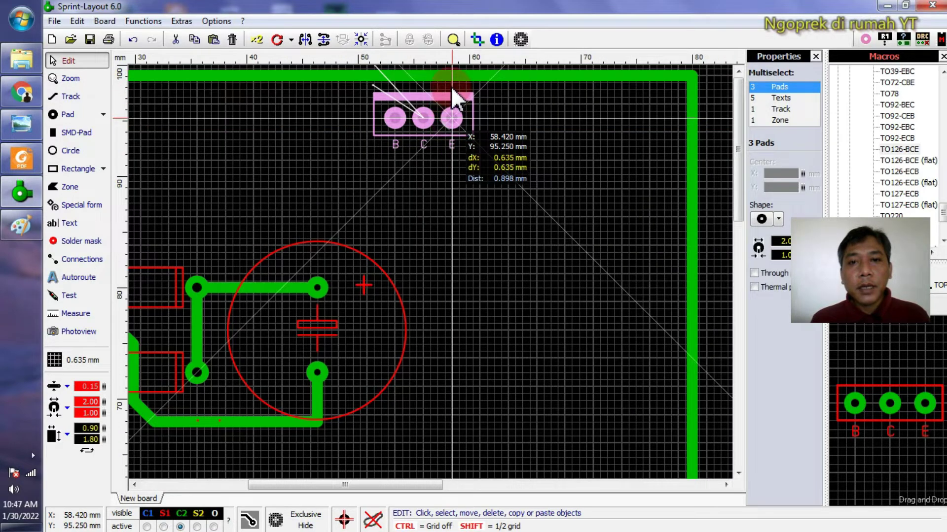
{"action": "left_click_drag", "start_coordinate": [449, 79], "coordinate": [436, 79]}
{"action": "mouse_move", "coordinate": [436, 118]}
{"action": "left_mouse_down"}
{"action": "mouse_move", "coordinate": [424, 166]}
{"action": "mouse_move", "coordinate": [438, 136]}
{"action": "left_mouse_up"}
{"action": "left_click", "coordinate": [527, 154]}
{"action": "scroll", "coordinate": [437, 137], "scroll_direction": "down", "scroll_amount": 2}
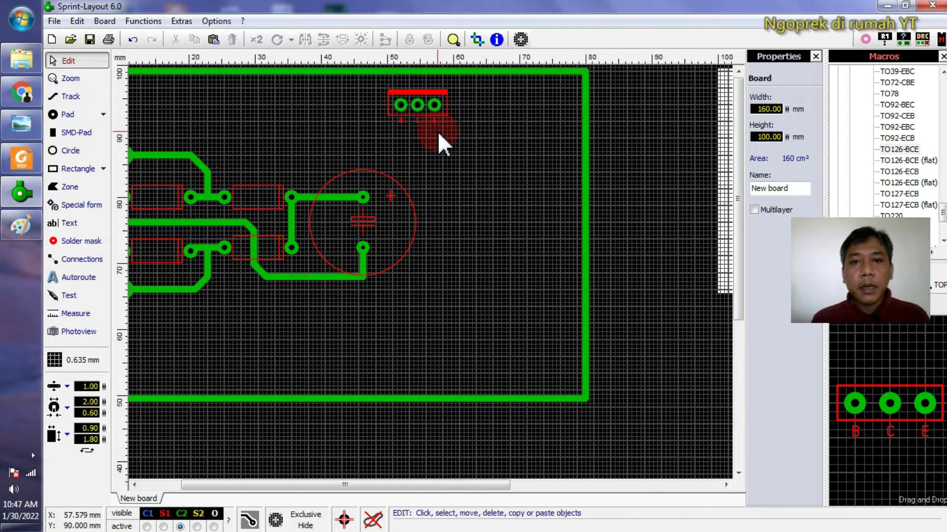
{"action": "scroll", "coordinate": [434, 120], "scroll_direction": "up", "scroll_amount": 1}
{"action": "scroll", "coordinate": [302, 117], "scroll_direction": "down", "scroll_amount": 1}
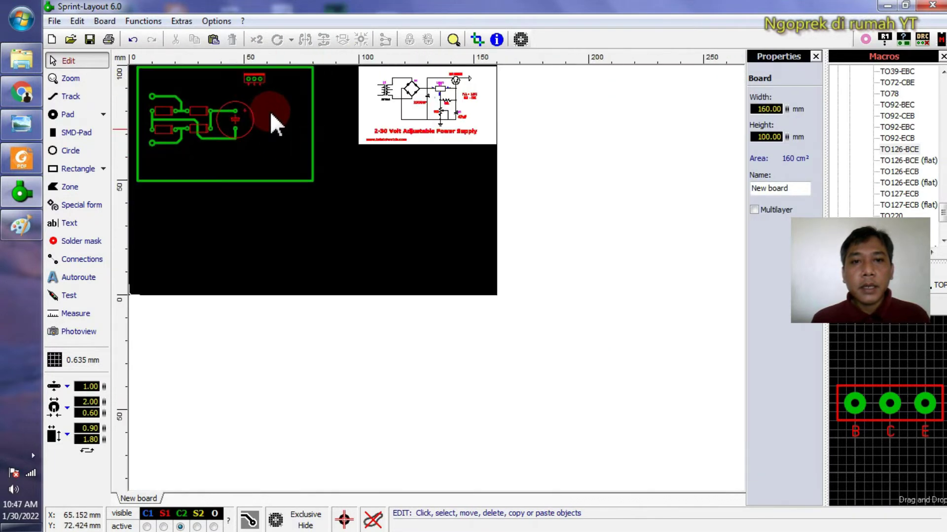
{"action": "scroll", "coordinate": [457, 120], "scroll_direction": "up", "scroll_amount": 2}
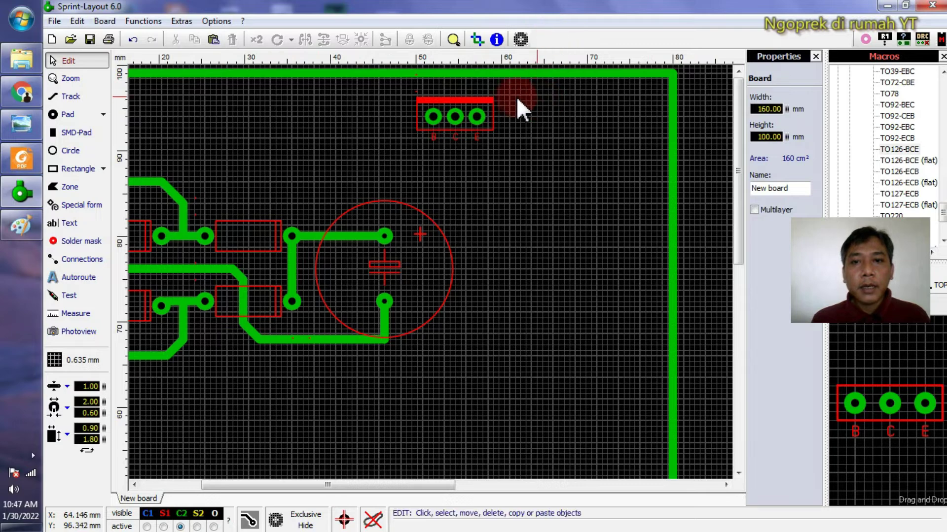
{"action": "left_click_drag", "start_coordinate": [478, 123], "coordinate": [466, 105]}
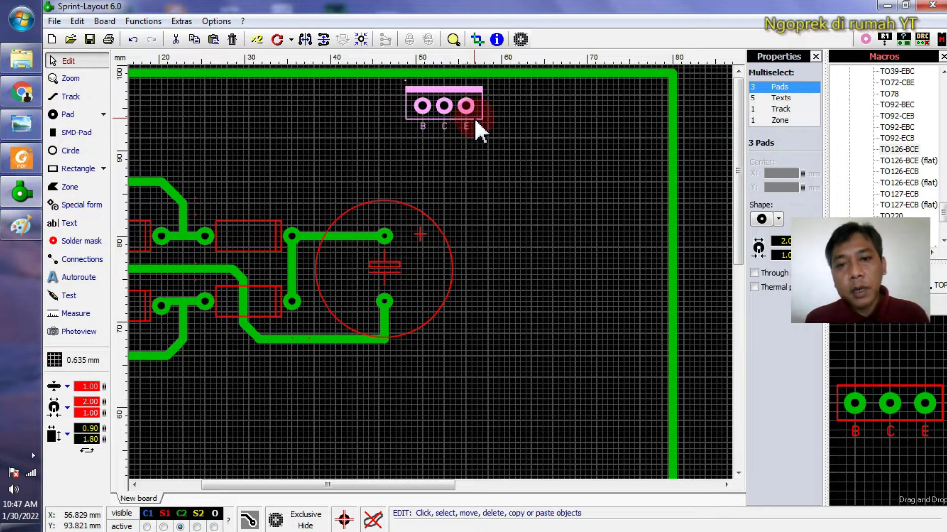
{"action": "left_click_drag", "start_coordinate": [474, 119], "coordinate": [499, 115]}
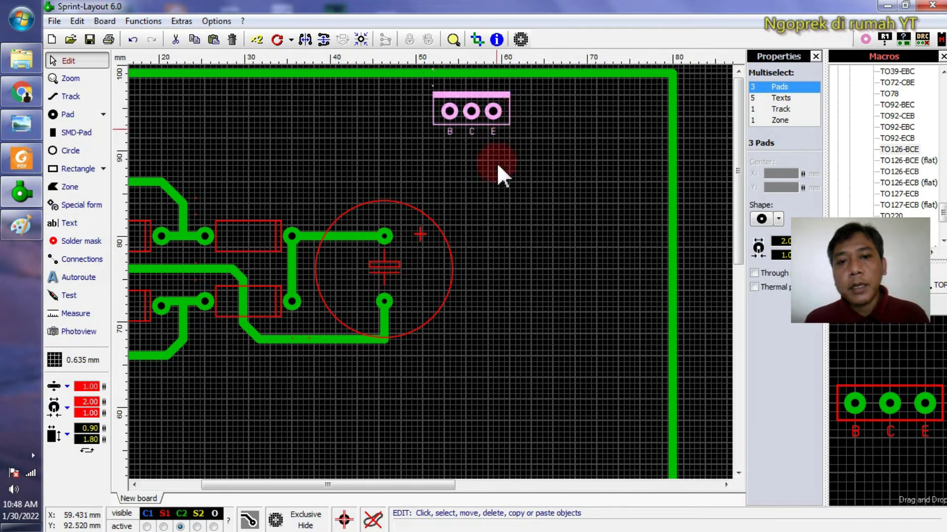
{"action": "left_click", "coordinate": [513, 199]}
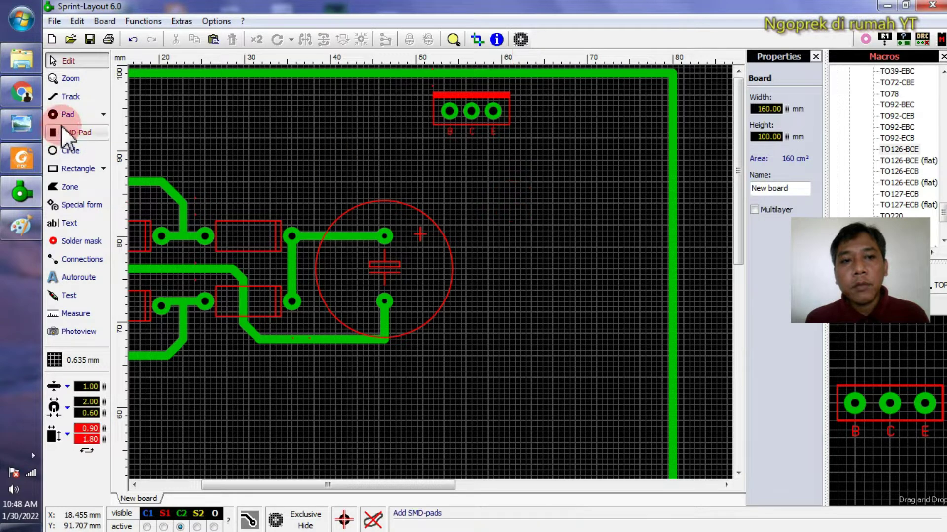
- Route a 1.00 mm track from the transistor's C pad around the footprint and down to the filter capacitor's positive pad
{"action": "left_click", "coordinate": [72, 96]}
{"action": "left_click", "coordinate": [70, 97]}
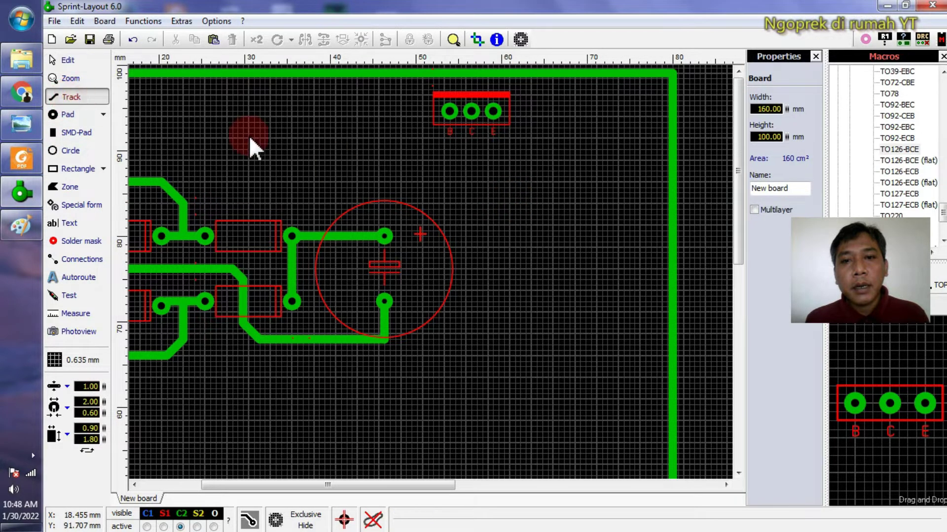
{"action": "scroll", "coordinate": [472, 182], "scroll_direction": "down", "scroll_amount": 2}
{"action": "scroll", "coordinate": [463, 162], "scroll_direction": "up", "scroll_amount": 3}
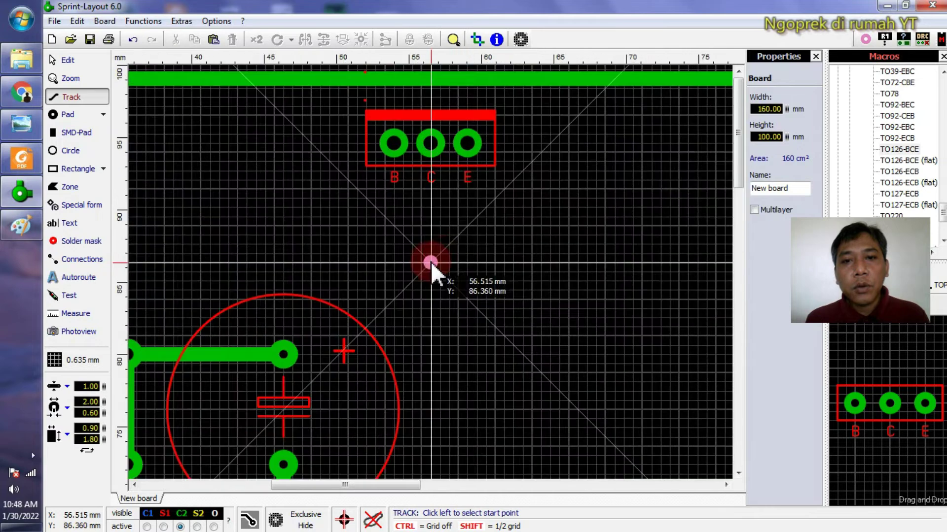
{"action": "scroll", "coordinate": [430, 264], "scroll_direction": "down", "scroll_amount": 1}
{"action": "scroll", "coordinate": [486, 197], "scroll_direction": "up", "scroll_amount": 1}
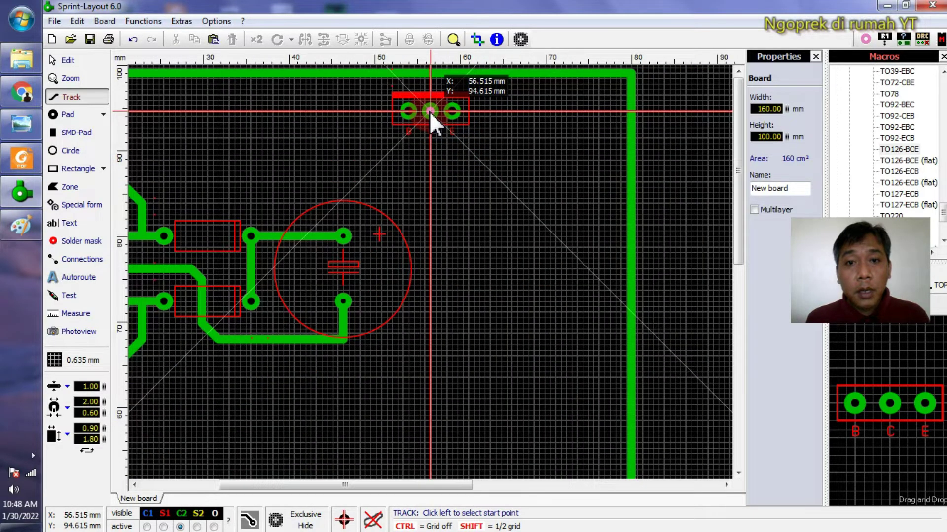
{"action": "left_click", "coordinate": [429, 111]}
{"action": "scroll", "coordinate": [429, 111], "scroll_direction": "up", "scroll_amount": 3}
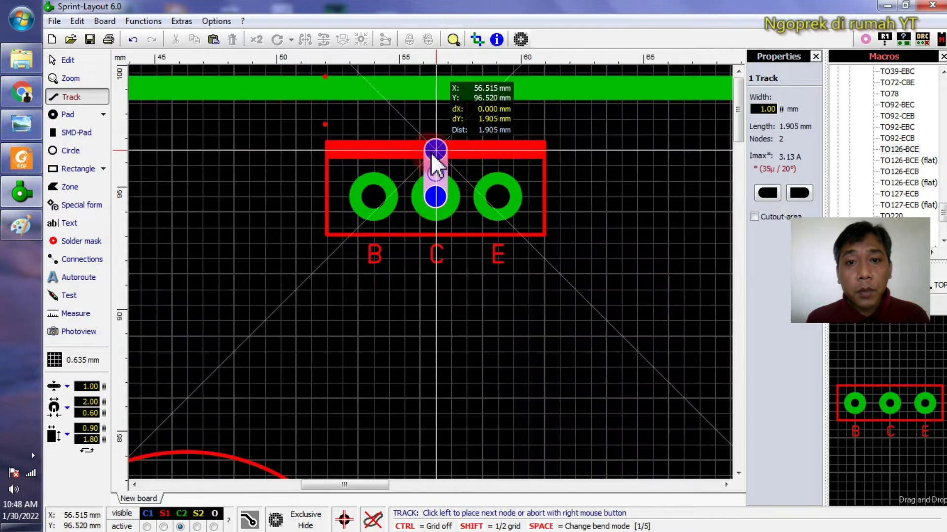
{"action": "left_click", "coordinate": [404, 138]}
{"action": "scroll", "coordinate": [355, 149], "scroll_direction": "down", "scroll_amount": 3}
{"action": "scroll", "coordinate": [314, 178], "scroll_direction": "up", "scroll_amount": 4}
{"action": "scroll", "coordinate": [433, 281], "scroll_direction": "down", "scroll_amount": 2}
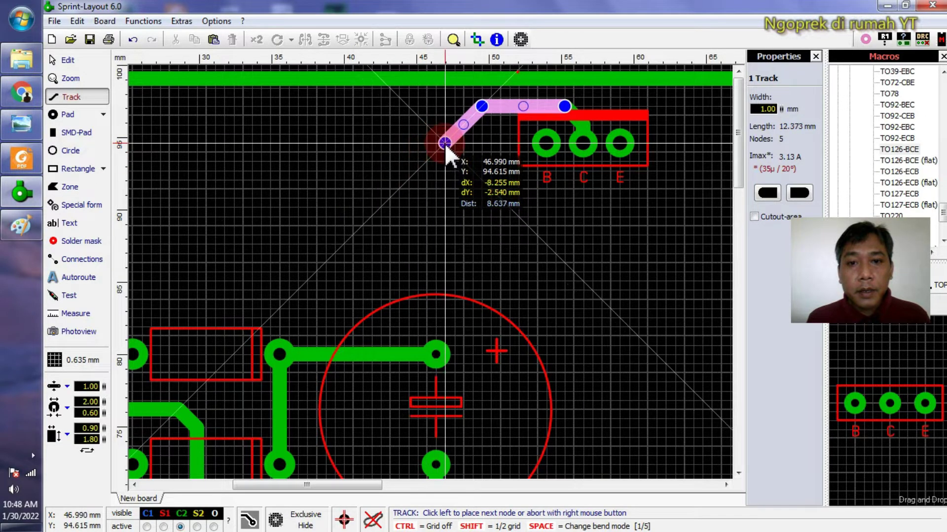
{"action": "left_click", "coordinate": [436, 143]}
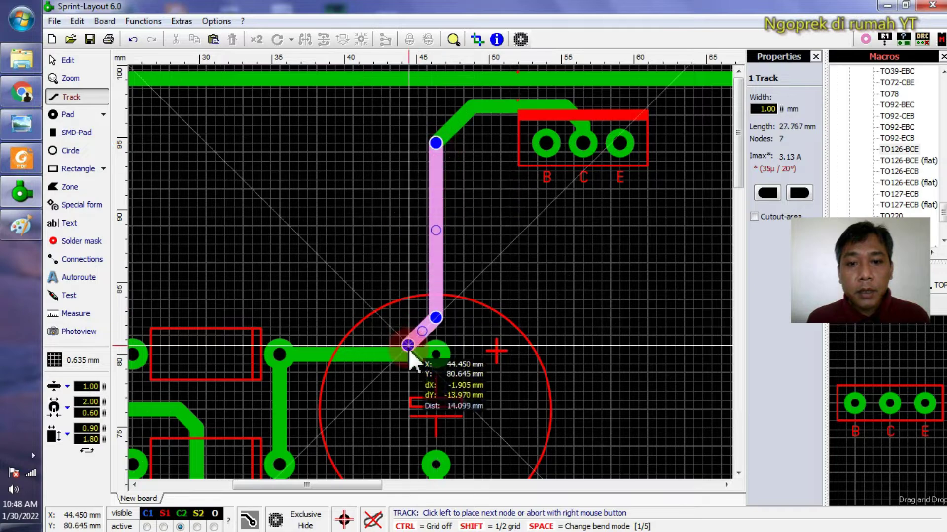
{"action": "left_click", "coordinate": [435, 354]}
{"action": "right_click", "coordinate": [433, 354]}
- Check the regulator in the background schematic, compare the TH - Voltage regulators macros, and select TO220-VR(+Adj)
{"action": "scroll", "coordinate": [407, 264], "scroll_direction": "down", "scroll_amount": 5}
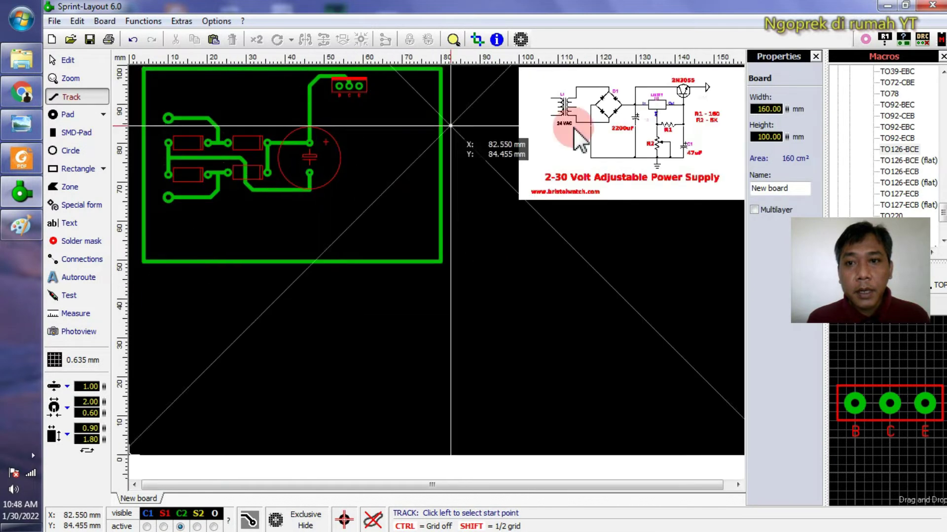
{"action": "scroll", "coordinate": [596, 97], "scroll_direction": "up", "scroll_amount": 4}
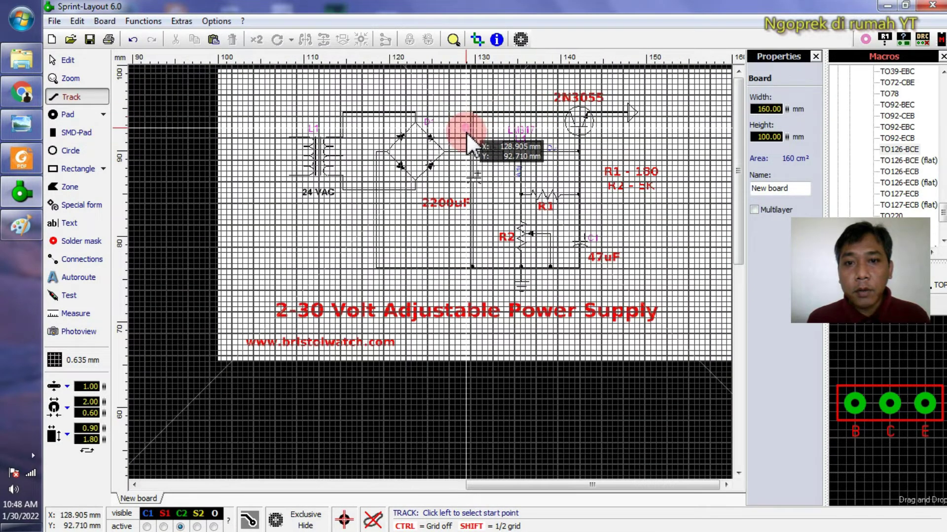
{"action": "scroll", "coordinate": [473, 153], "scroll_direction": "down", "scroll_amount": 3}
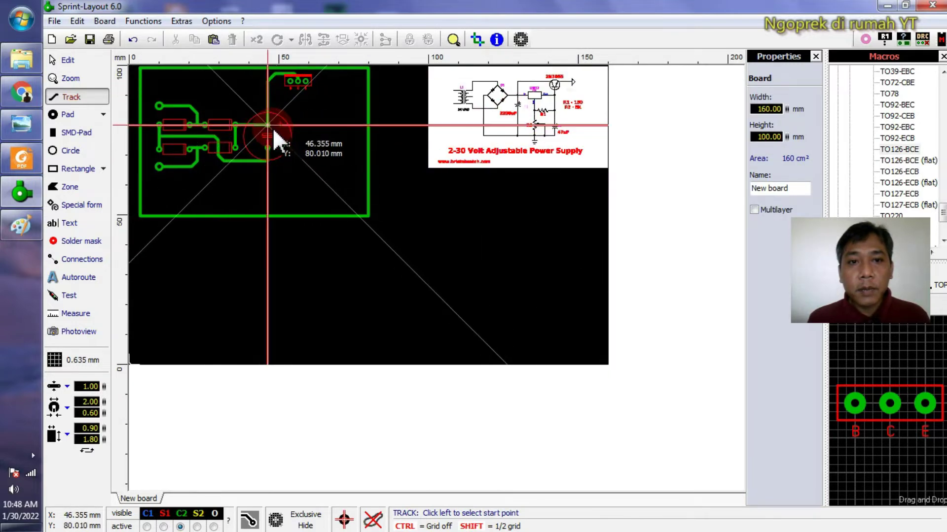
{"action": "scroll", "coordinate": [298, 92], "scroll_direction": "up", "scroll_amount": 3}
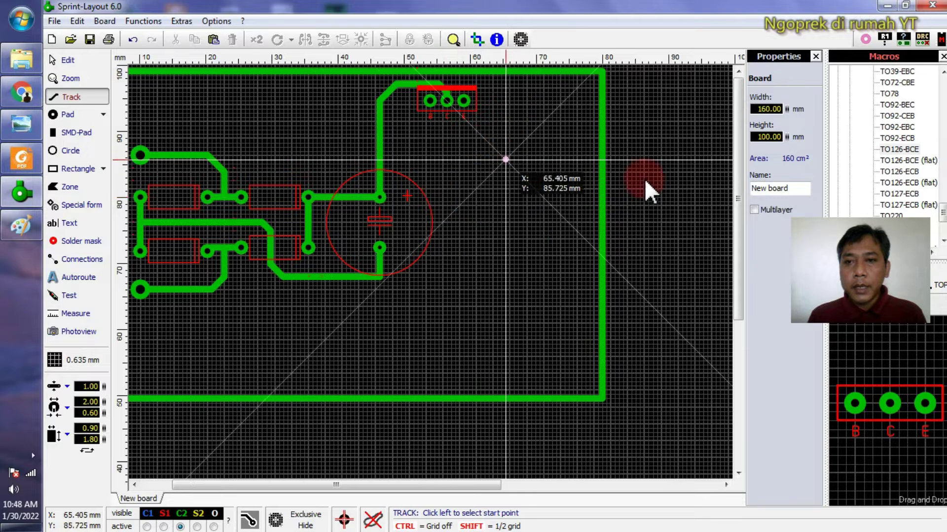
{"action": "mouse_move", "coordinate": [941, 216]}
{"action": "left_mouse_down"}
{"action": "mouse_move", "coordinate": [945, 188]}
{"action": "mouse_move", "coordinate": [945, 200]}
{"action": "left_mouse_up"}
{"action": "left_click", "coordinate": [861, 105]}
{"action": "scroll", "coordinate": [917, 190], "scroll_direction": "up", "scroll_amount": 8}
{"action": "left_click", "coordinate": [850, 216]}
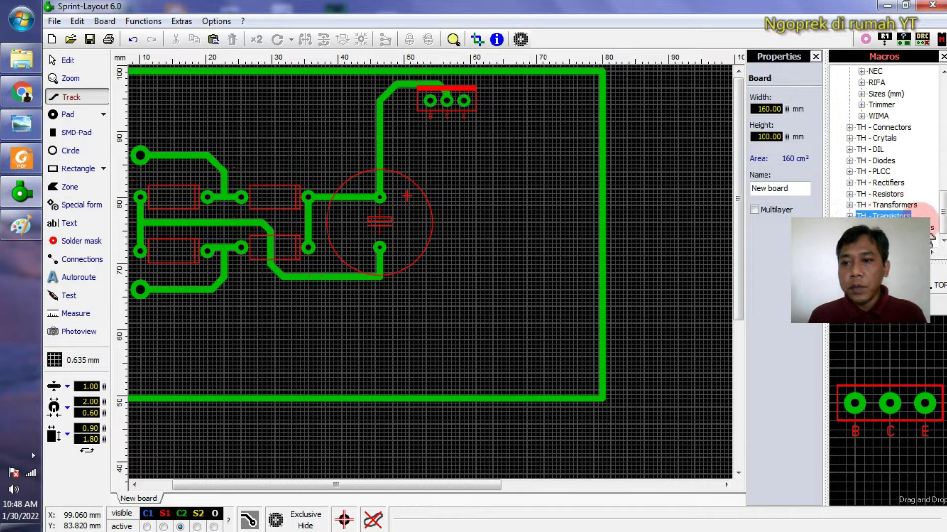
{"action": "left_click", "coordinate": [850, 226]}
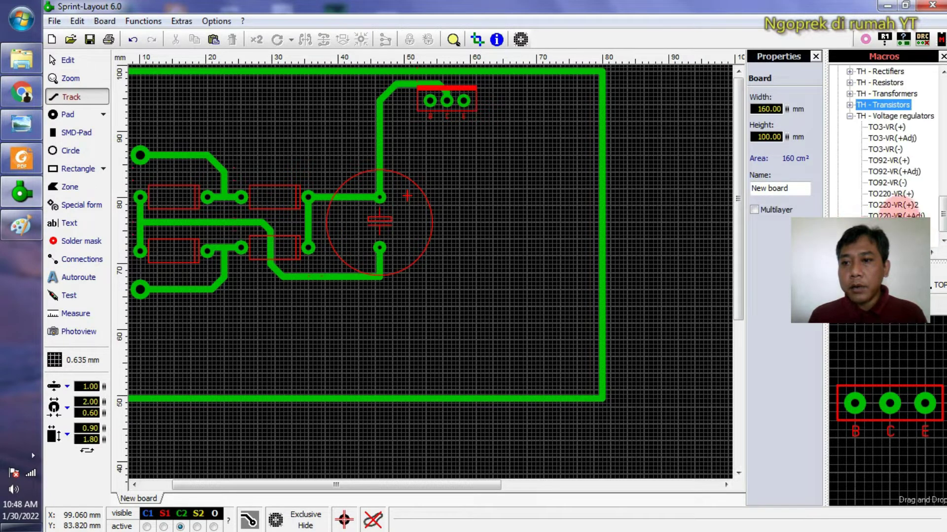
{"action": "left_click", "coordinate": [902, 217]}
{"action": "left_click", "coordinate": [895, 161]}
{"action": "left_click", "coordinate": [894, 128]}
{"action": "left_click", "coordinate": [900, 183]}
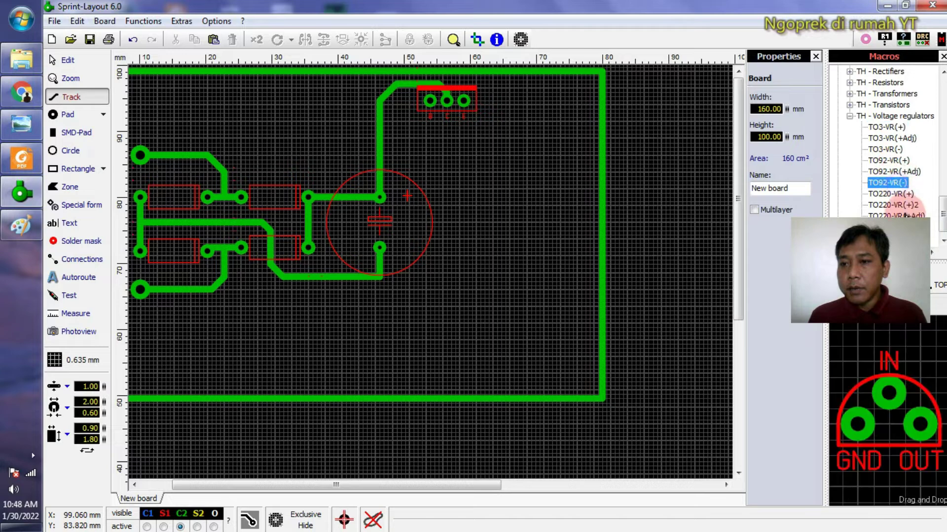
{"action": "left_click", "coordinate": [906, 215]}
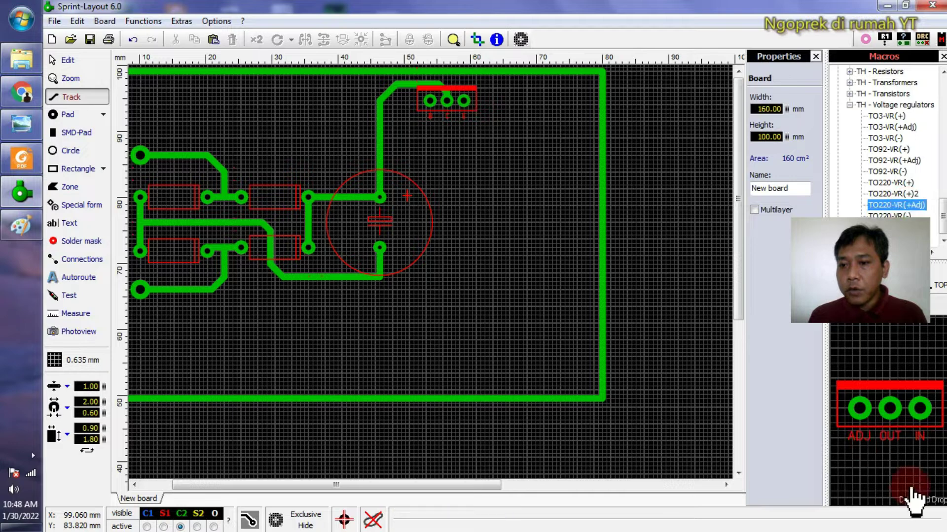
- Place the TO220-VR(+Adj) footprint below the filter capacitor with its ADJ pad at about X 53, Y 63 mm, leaving its ID and value blank
{"action": "left_click_drag", "start_coordinate": [907, 439], "coordinate": [422, 310]}
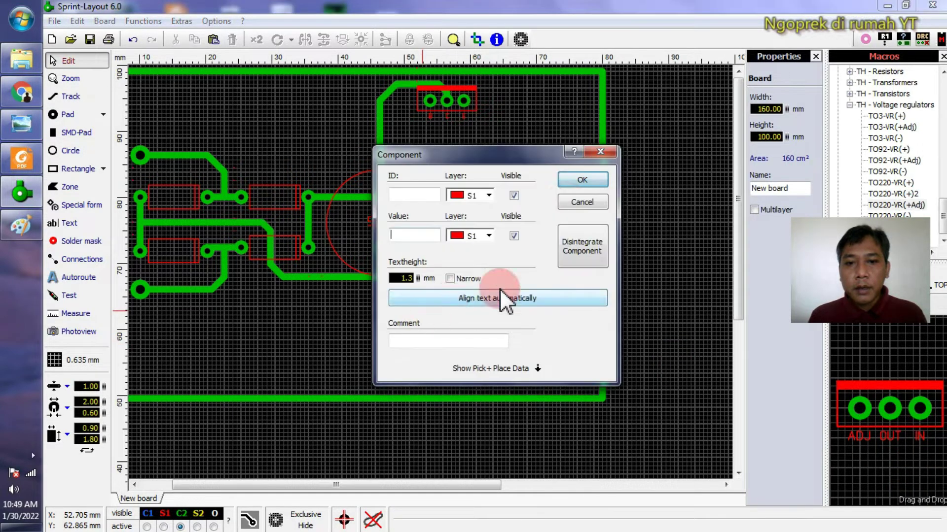
{"action": "left_click", "coordinate": [567, 181]}
{"action": "left_click", "coordinate": [457, 311]}
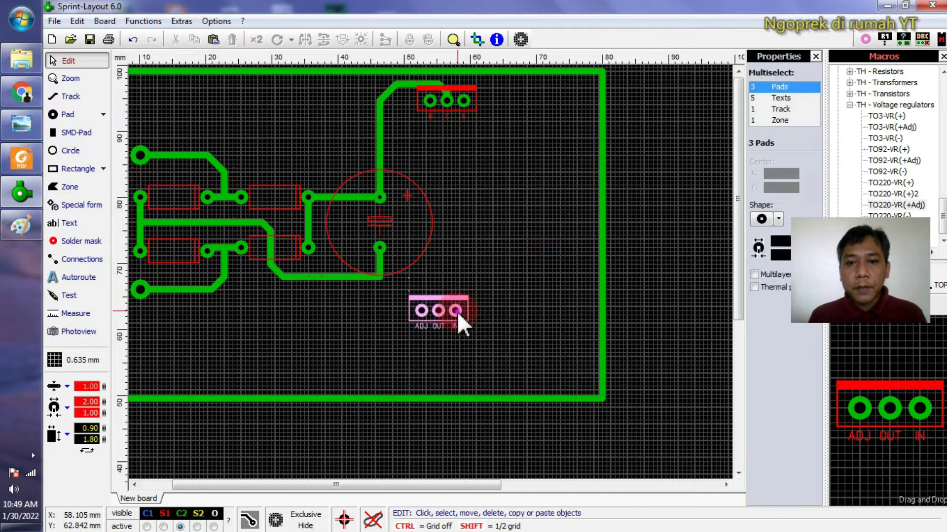
{"action": "left_click", "coordinate": [523, 243]}
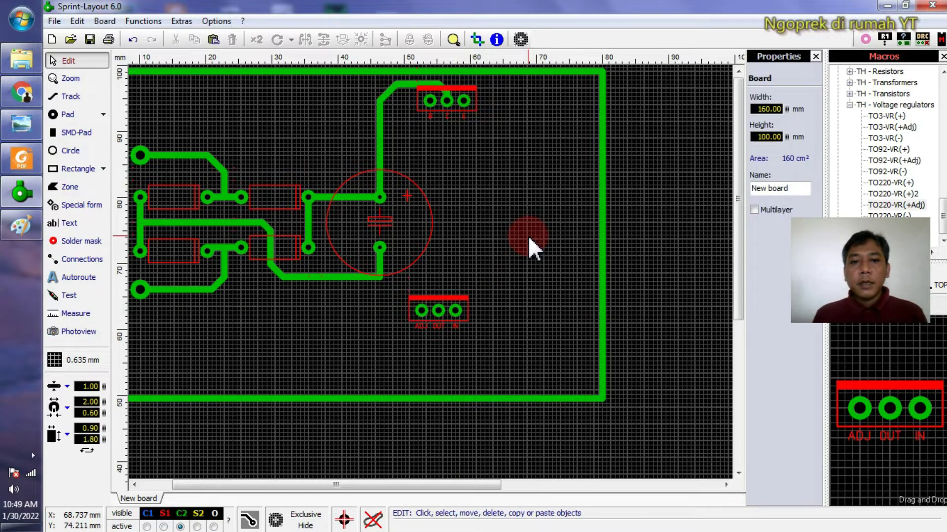
- Move the voltage regulator footprint beside the filter capacitor, with its OUT pad at about X 61, Y 75 mm
{"action": "scroll", "coordinate": [362, 199], "scroll_direction": "down", "scroll_amount": 2}
{"action": "scroll", "coordinate": [436, 272], "scroll_direction": "up", "scroll_amount": 3}
{"action": "scroll", "coordinate": [378, 328], "scroll_direction": "down", "scroll_amount": 2}
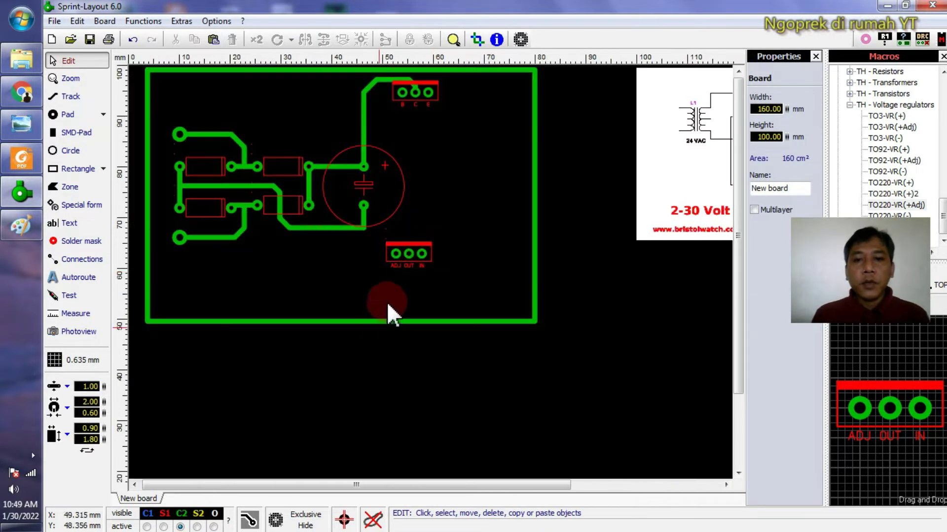
{"action": "scroll", "coordinate": [431, 274], "scroll_direction": "up", "scroll_amount": 3}
{"action": "left_click_drag", "start_coordinate": [446, 281], "coordinate": [481, 192]}
{"action": "left_click", "coordinate": [577, 271]}
{"action": "left_click", "coordinate": [522, 293]}
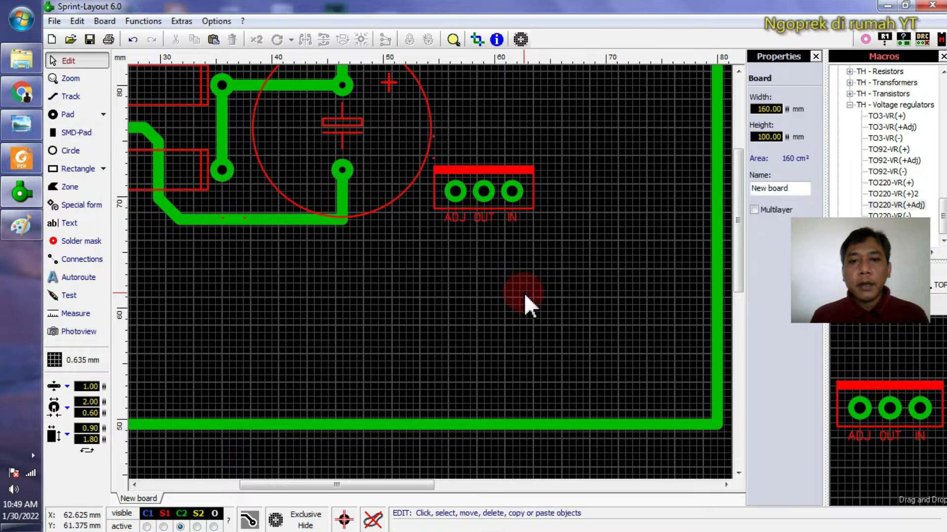
{"action": "left_click", "coordinate": [514, 191]}
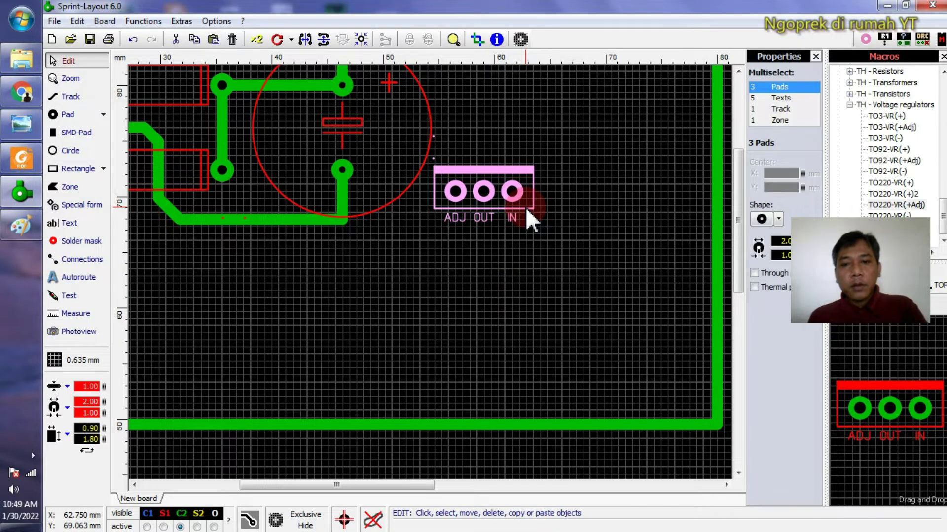
{"action": "left_click", "coordinate": [522, 186]}
{"action": "left_click_drag", "start_coordinate": [521, 194], "coordinate": [553, 144]}
{"action": "left_click", "coordinate": [492, 254]}
- Move the voltage regulator footprint close to the board outline's lower edge, with its OUT pad at about X 58, Y 55 mm
{"action": "scroll", "coordinate": [372, 219], "scroll_direction": "down", "scroll_amount": 3}
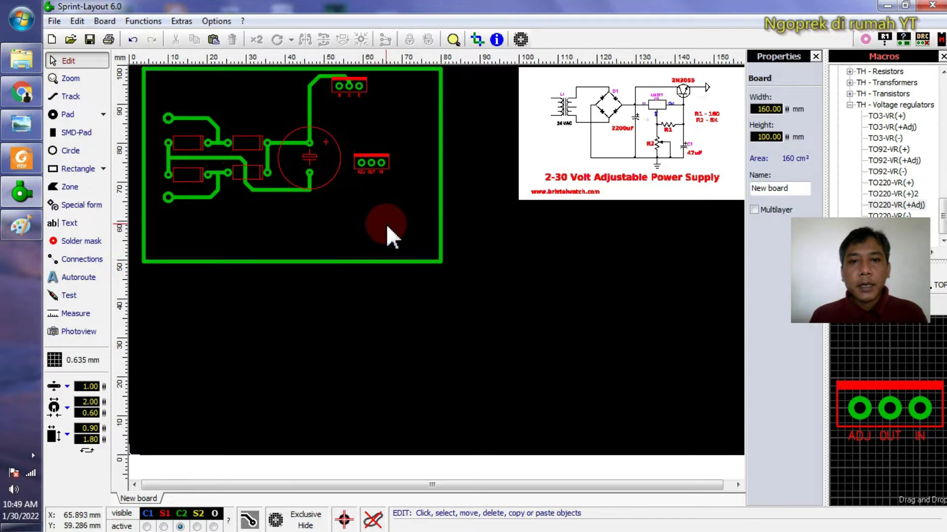
{"action": "scroll", "coordinate": [380, 232], "scroll_direction": "up", "scroll_amount": 2}
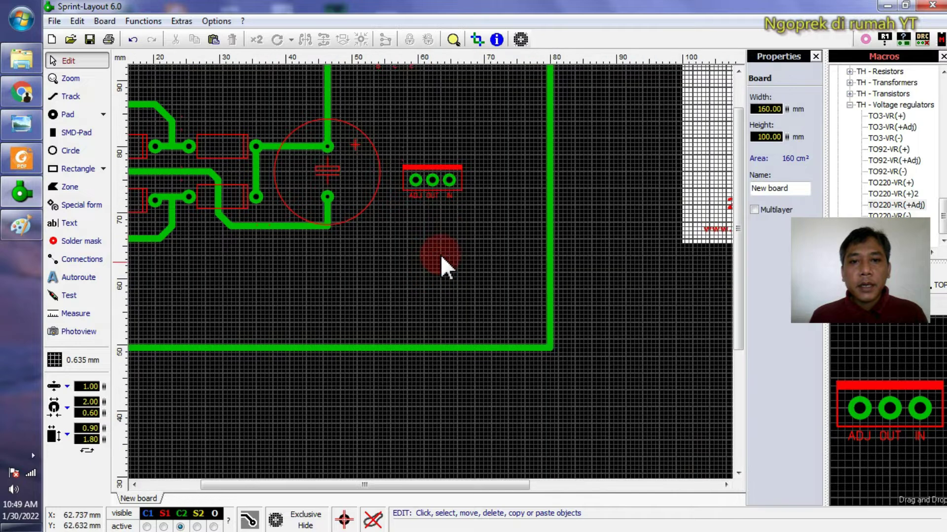
{"action": "scroll", "coordinate": [449, 241], "scroll_direction": "down", "scroll_amount": 2}
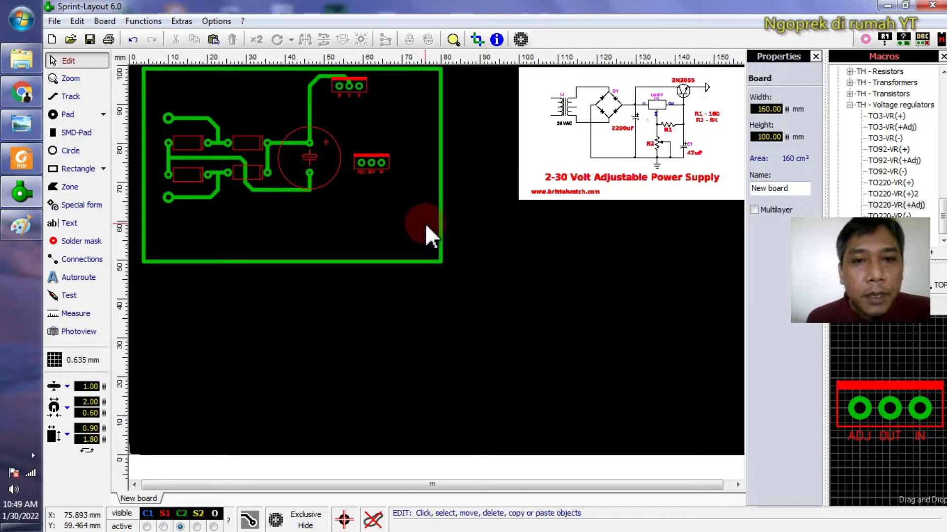
{"action": "left_click_drag", "start_coordinate": [381, 171], "coordinate": [365, 243]}
{"action": "left_click", "coordinate": [402, 247]}
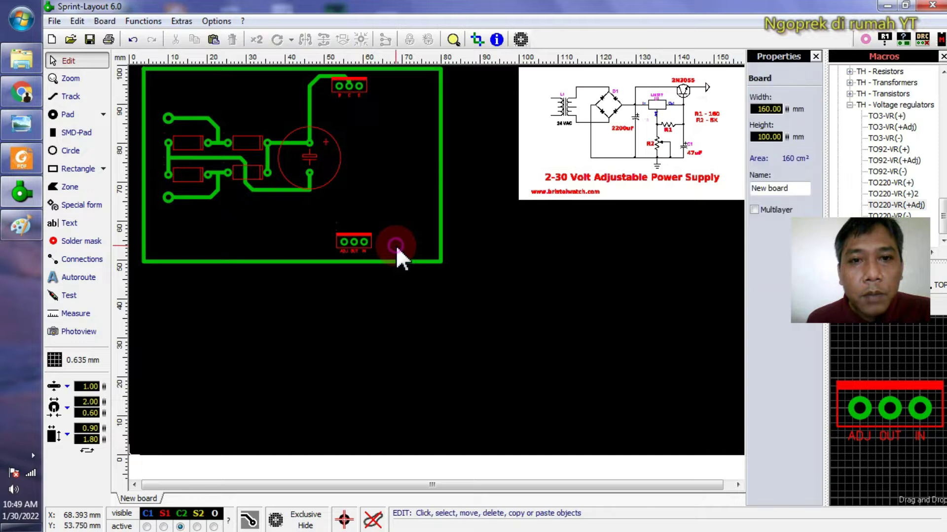
{"action": "scroll", "coordinate": [431, 273], "scroll_direction": "up", "scroll_amount": 1}
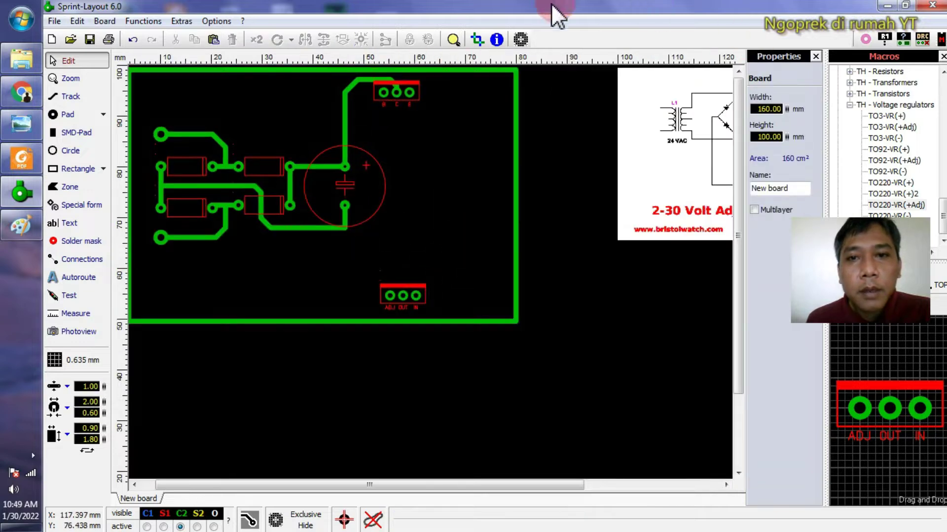
- Narrow the board outline by moving both corners of its right edge inward to about X 70 mm
{"action": "left_click", "coordinate": [516, 83]}
{"action": "left_click_drag", "start_coordinate": [516, 70], "coordinate": [464, 67]}
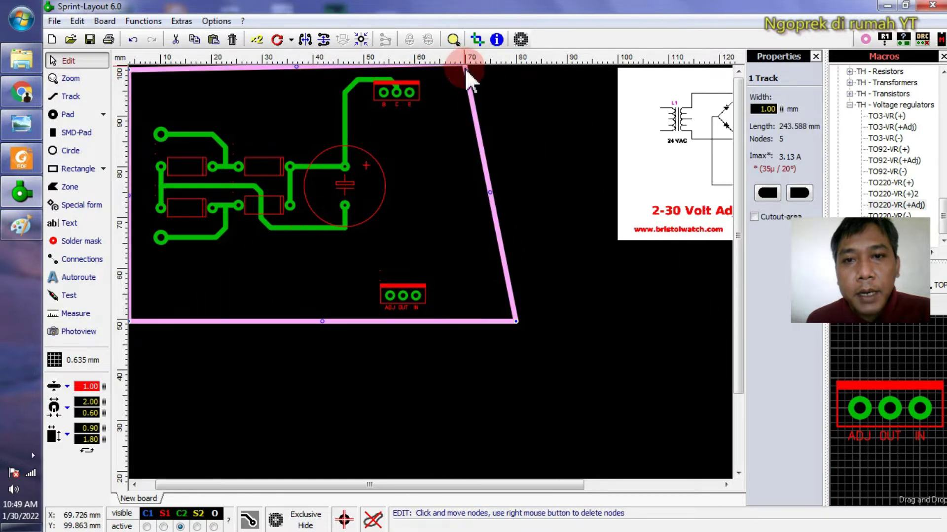
{"action": "left_click_drag", "start_coordinate": [519, 321], "coordinate": [465, 324]}
{"action": "scroll", "coordinate": [433, 217], "scroll_direction": "up", "scroll_amount": 2}
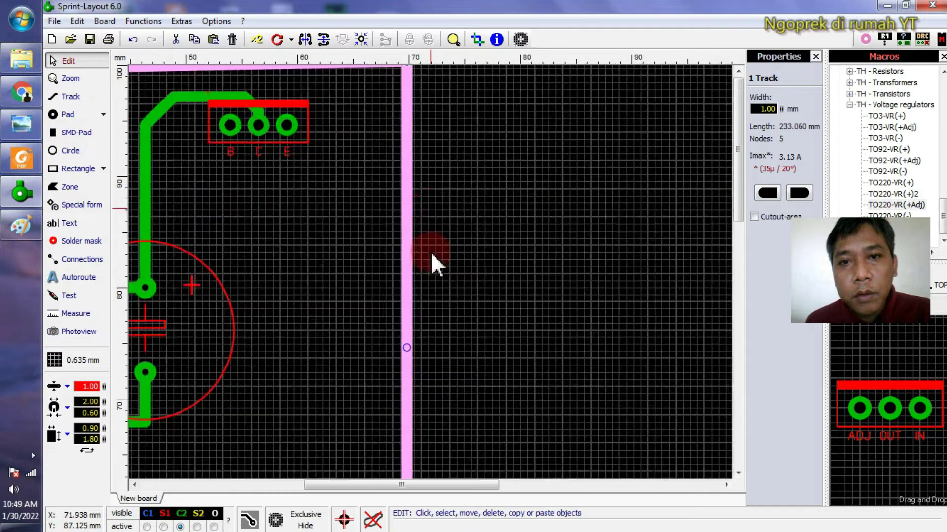
{"action": "left_click_drag", "start_coordinate": [401, 68], "coordinate": [409, 88]}
{"action": "left_click", "coordinate": [419, 90]}
{"action": "scroll", "coordinate": [418, 90], "scroll_direction": "down", "scroll_amount": 4}
{"action": "scroll", "coordinate": [516, 199], "scroll_direction": "up", "scroll_amount": 3}
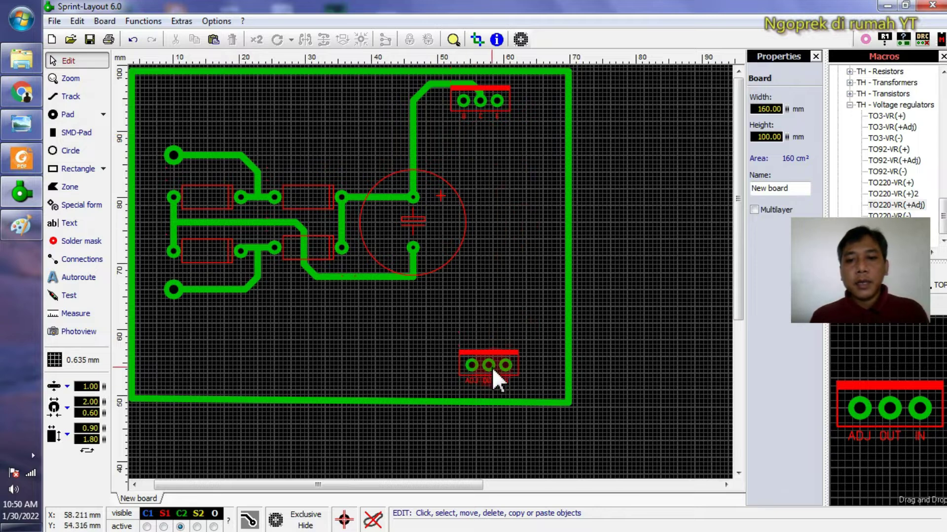
- Move the voltage regulator footprint below the rectifier diodes, with its OUT pad at about X 36, Y 57 mm
{"action": "left_click_drag", "start_coordinate": [506, 372], "coordinate": [489, 384]}
{"action": "left_click_drag", "start_coordinate": [503, 377], "coordinate": [485, 327]}
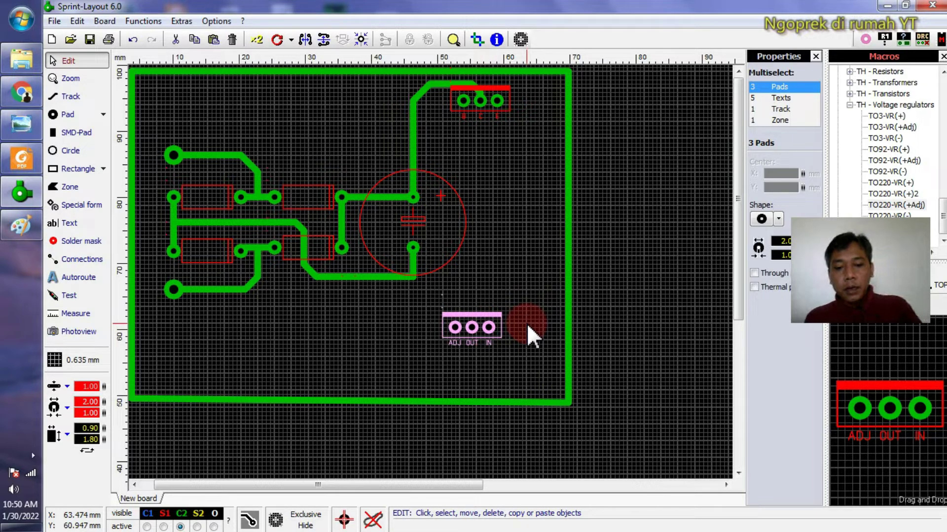
{"action": "left_click", "coordinate": [515, 284]}
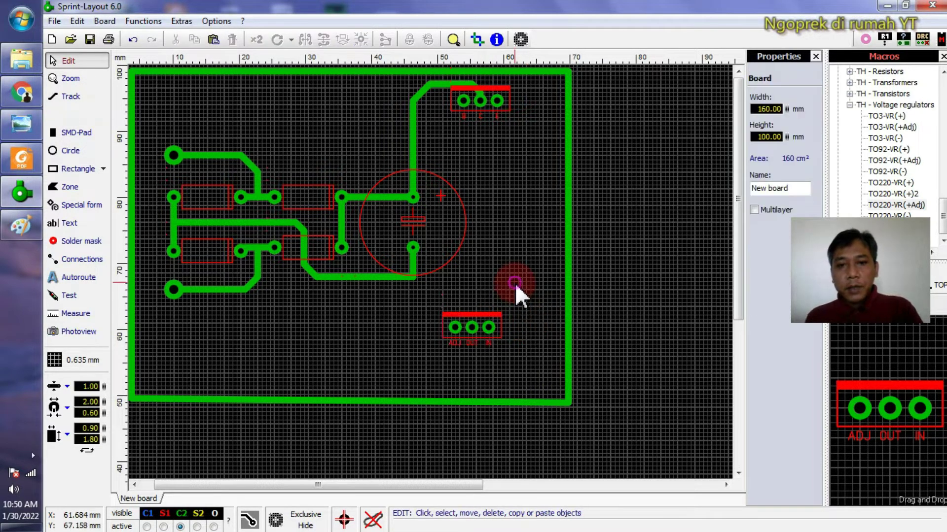
{"action": "left_click_drag", "start_coordinate": [491, 332], "coordinate": [368, 360]}
{"action": "left_click", "coordinate": [437, 359]}
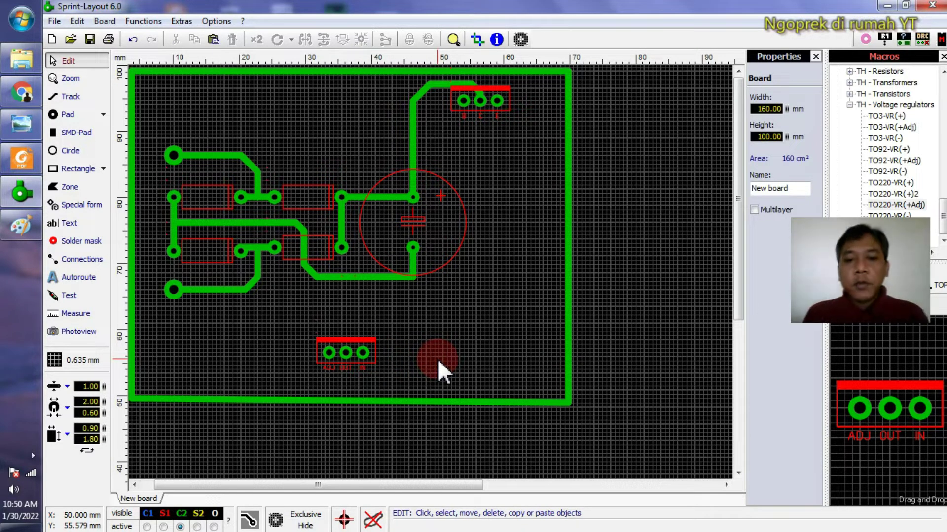
- Route a 1.00 mm track from the regulator's OUT pad below and past the filter capacitor up to the transistor's B pad
{"action": "scroll", "coordinate": [419, 332], "scroll_direction": "up", "scroll_amount": 2}
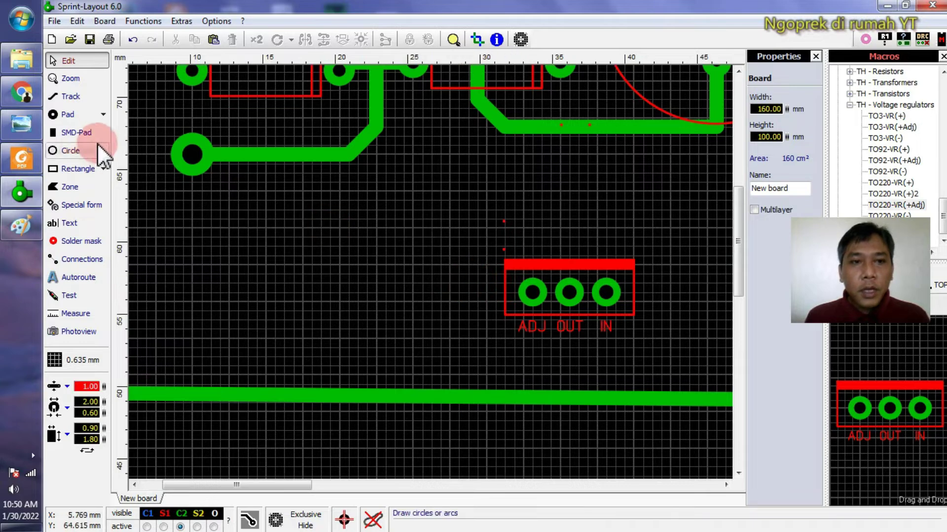
{"action": "left_click", "coordinate": [72, 97]}
{"action": "left_click", "coordinate": [569, 292]}
{"action": "scroll", "coordinate": [436, 288], "scroll_direction": "down", "scroll_amount": 2}
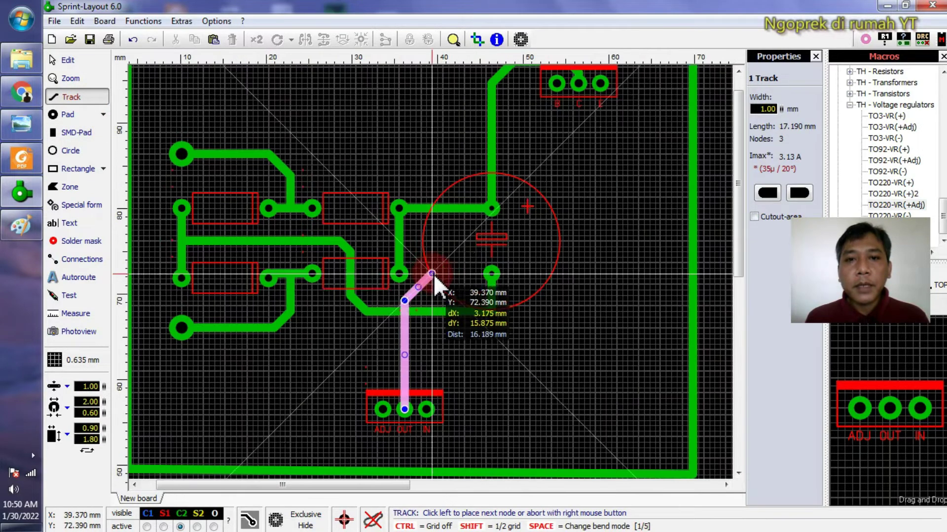
{"action": "left_click", "coordinate": [426, 344]}
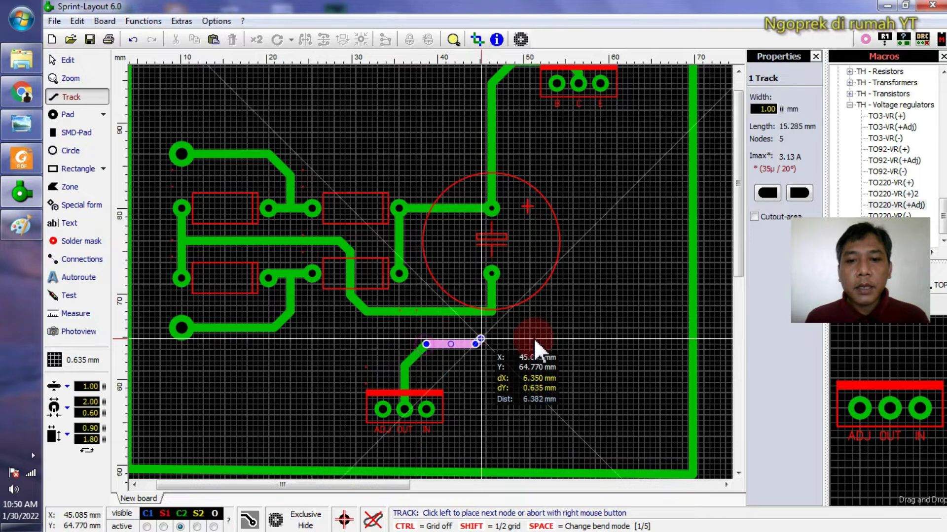
{"action": "left_click", "coordinate": [556, 312]}
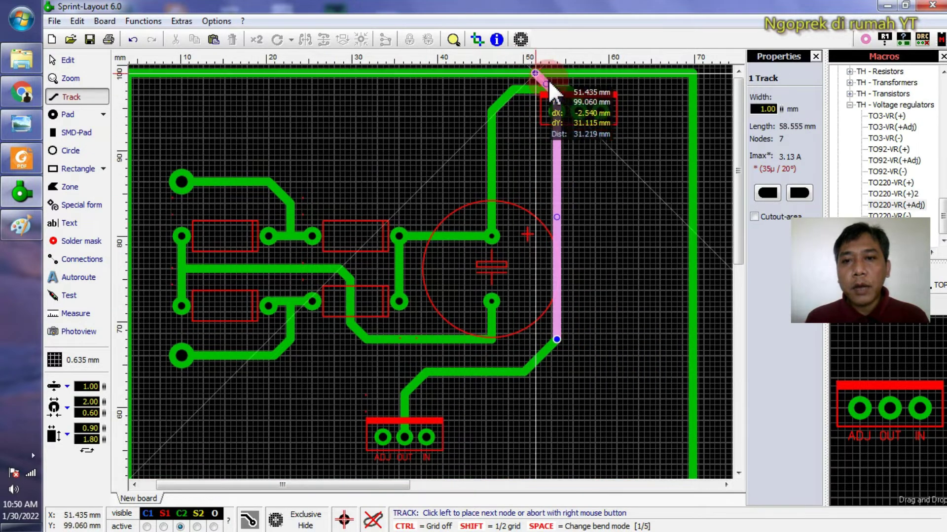
{"action": "left_click", "coordinate": [557, 112]}
{"action": "right_click", "coordinate": [557, 112]}
{"action": "right_click", "coordinate": [589, 287]}
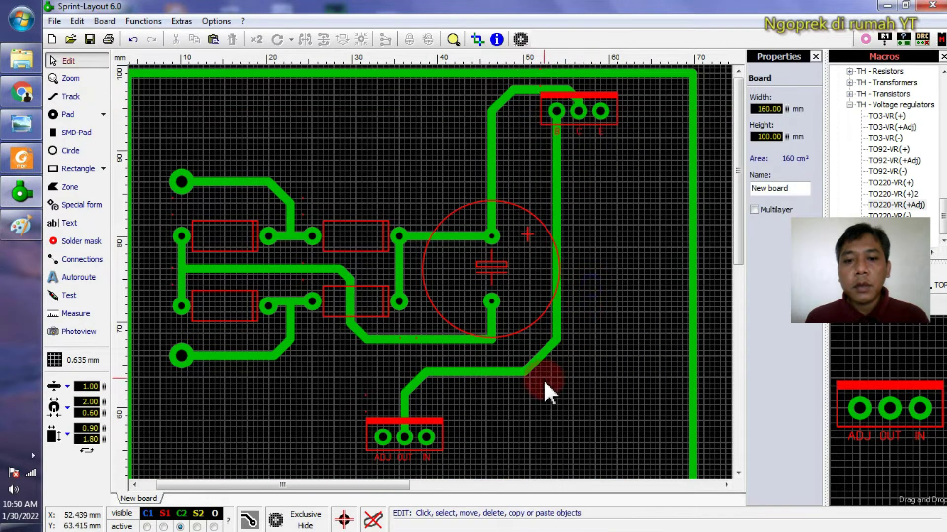
{"action": "scroll", "coordinate": [543, 380], "scroll_direction": "down", "scroll_amount": 1}
{"action": "scroll", "coordinate": [335, 288], "scroll_direction": "up", "scroll_amount": 2}
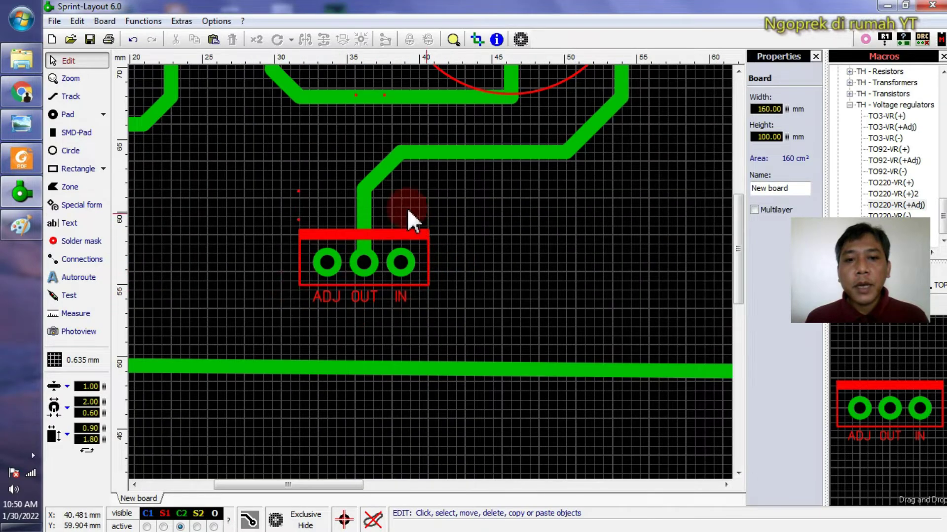
{"action": "scroll", "coordinate": [427, 213], "scroll_direction": "down", "scroll_amount": 1}
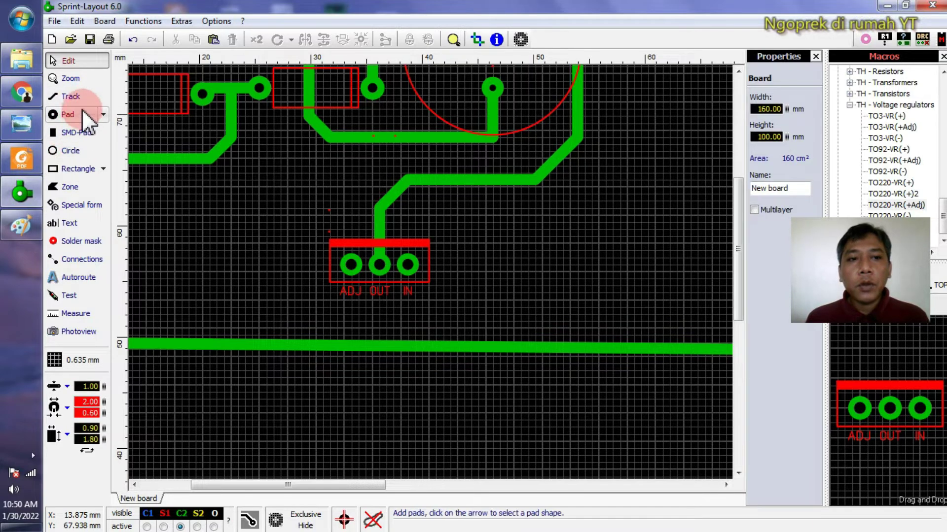
{"action": "scroll", "coordinate": [453, 242], "scroll_direction": "down", "scroll_amount": 2}
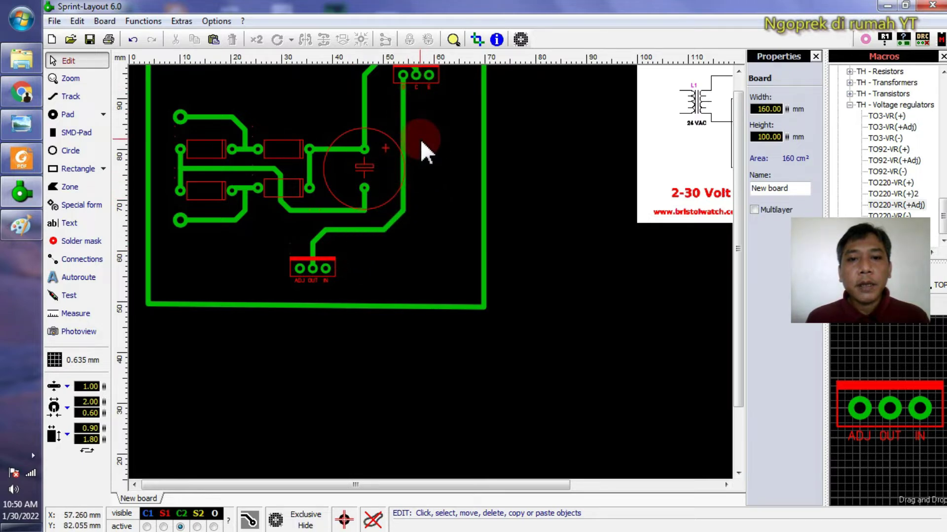
{"action": "left_click", "coordinate": [79, 98]}
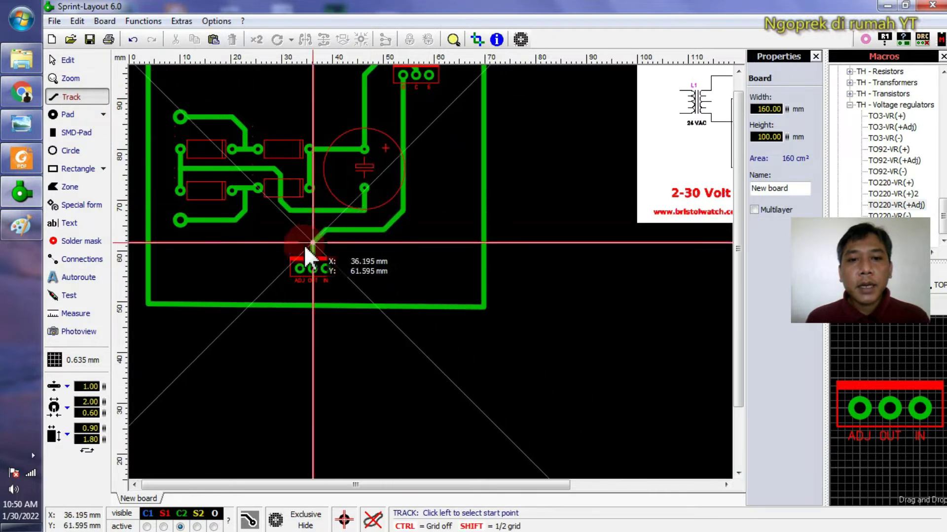
{"action": "key", "text": "Escape"}
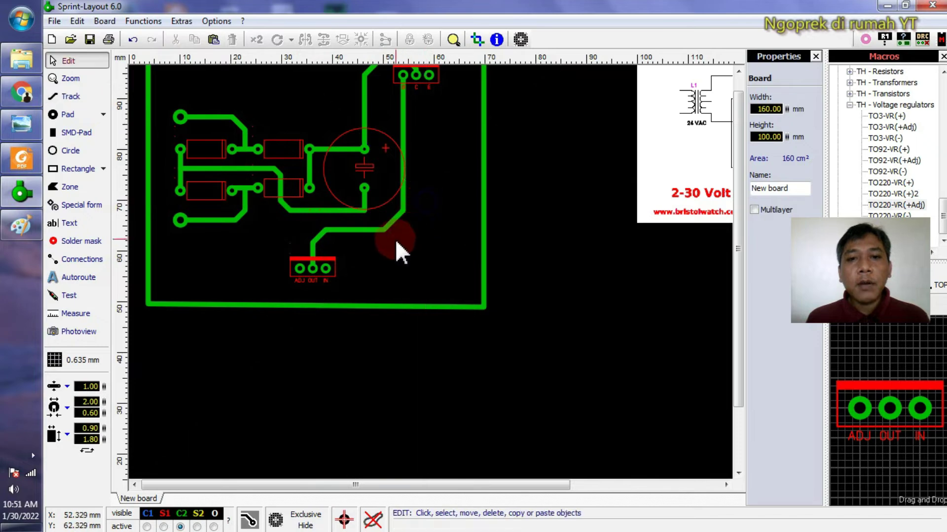
- Move the regulator near the outline's lower-right corner, OUT pad at about X 59, Y 53 mm, and delete the track between its former position and the transistor
{"action": "left_click_drag", "start_coordinate": [330, 259], "coordinate": [447, 275]}
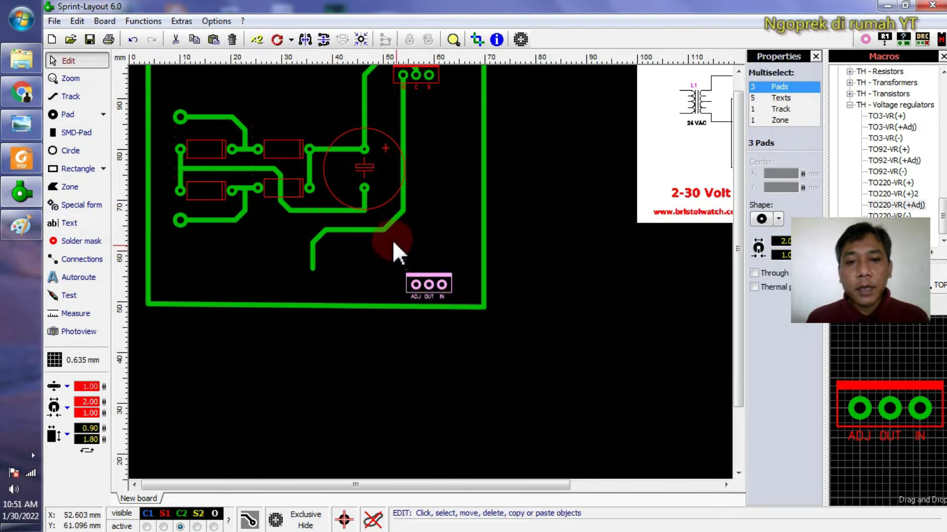
{"action": "left_click", "coordinate": [384, 230]}
{"action": "scroll", "coordinate": [383, 230], "scroll_direction": "down", "scroll_amount": 3}
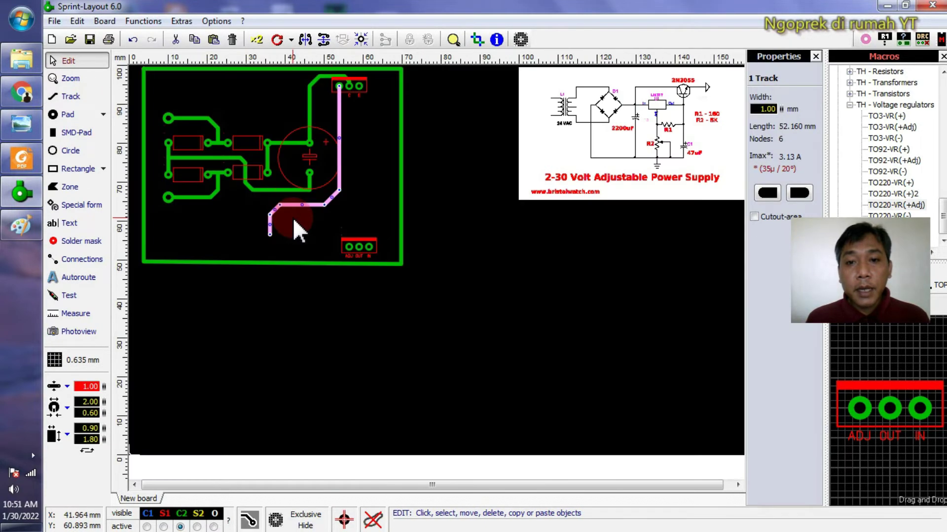
{"action": "left_click", "coordinate": [294, 221]}
{"action": "scroll", "coordinate": [433, 285], "scroll_direction": "up", "scroll_amount": 4}
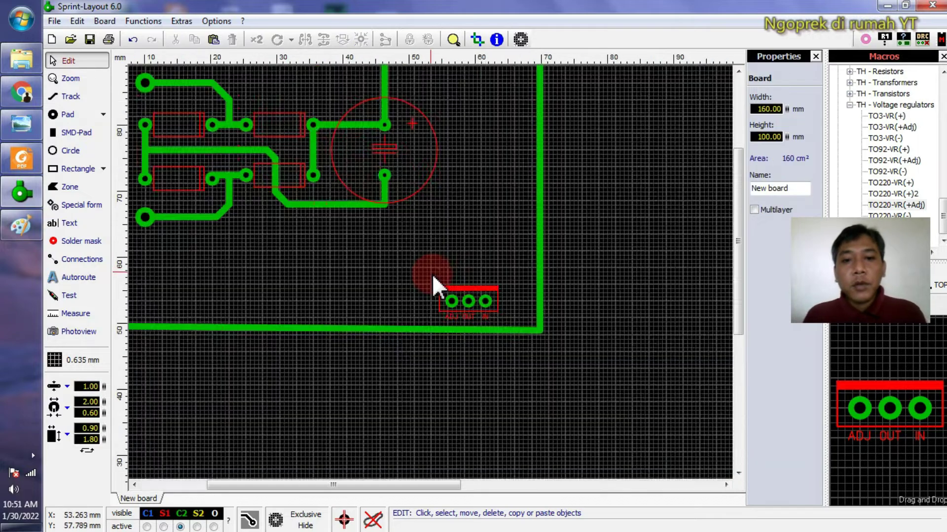
- Rotate the voltage regulator footprint 90° counterclockwise so its pads run vertically with IN uppermost
{"action": "left_click", "coordinate": [524, 318]}
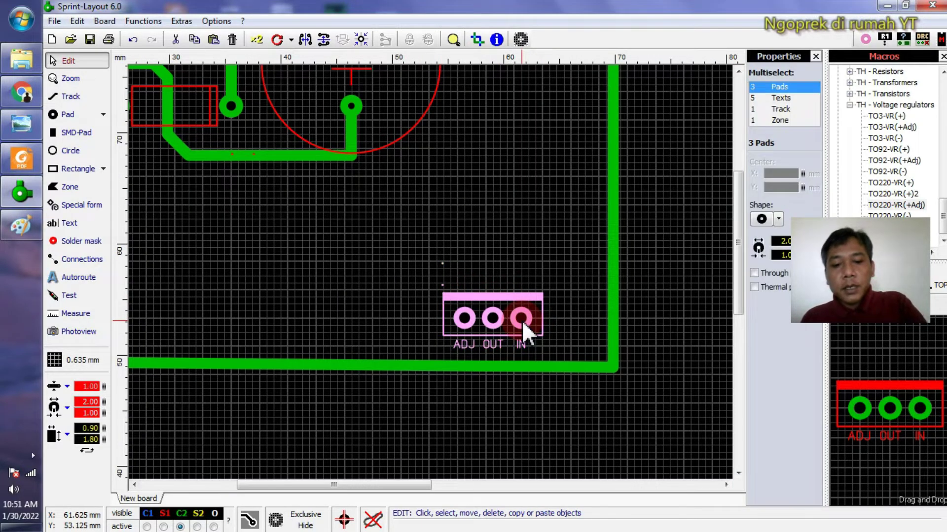
{"action": "key", "text": "ctrl+r"}
{"action": "key", "text": "ctrl+r"}
{"action": "key", "text": "ctrl+r"}
{"action": "key", "text": "ctrl+r"}
{"action": "key", "text": "ctrl+r"}
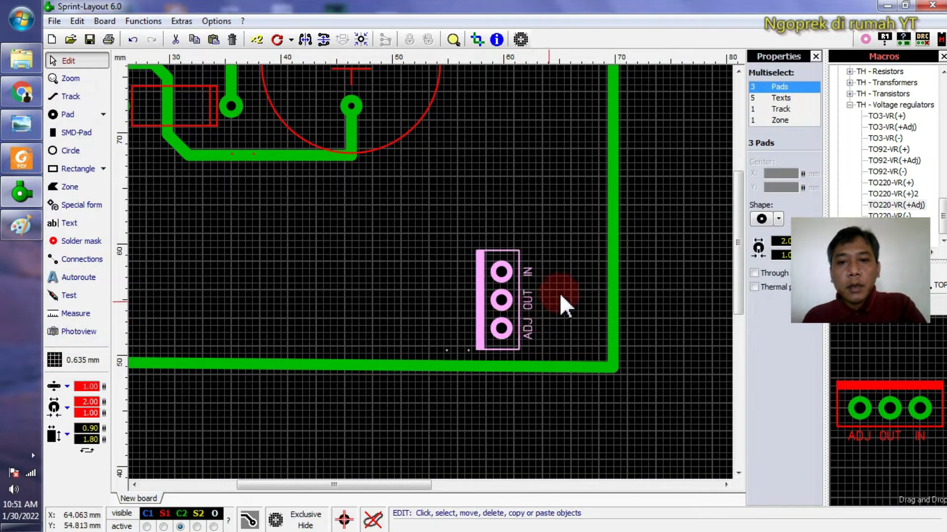
{"action": "left_click", "coordinate": [559, 232]}
- Move the rotated regulator between the filter capacitor and the board's right edge, with its OUT pad at about X 63, Y 75 mm
{"action": "left_click_drag", "start_coordinate": [502, 274], "coordinate": [511, 188]}
{"action": "scroll", "coordinate": [509, 224], "scroll_direction": "down", "scroll_amount": 3}
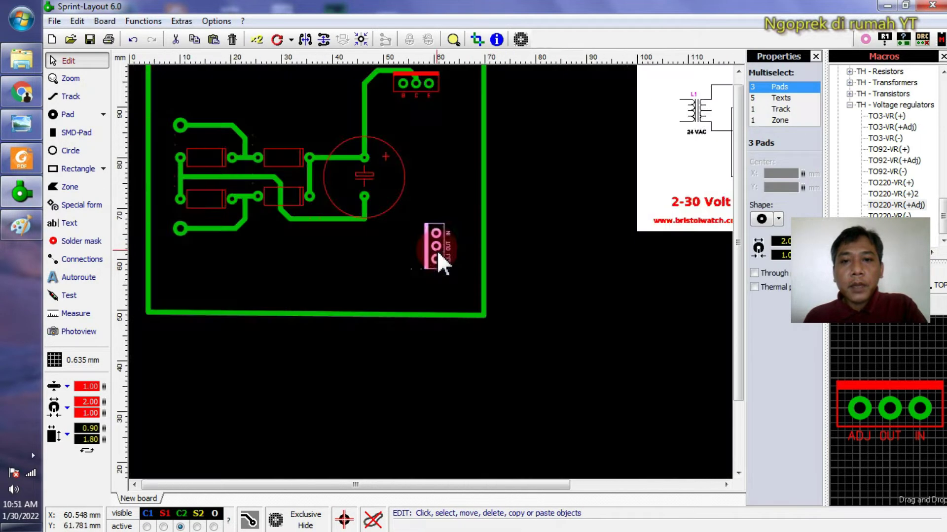
{"action": "scroll", "coordinate": [437, 250], "scroll_direction": "up", "scroll_amount": 3}
{"action": "left_click_drag", "start_coordinate": [435, 298], "coordinate": [492, 173]}
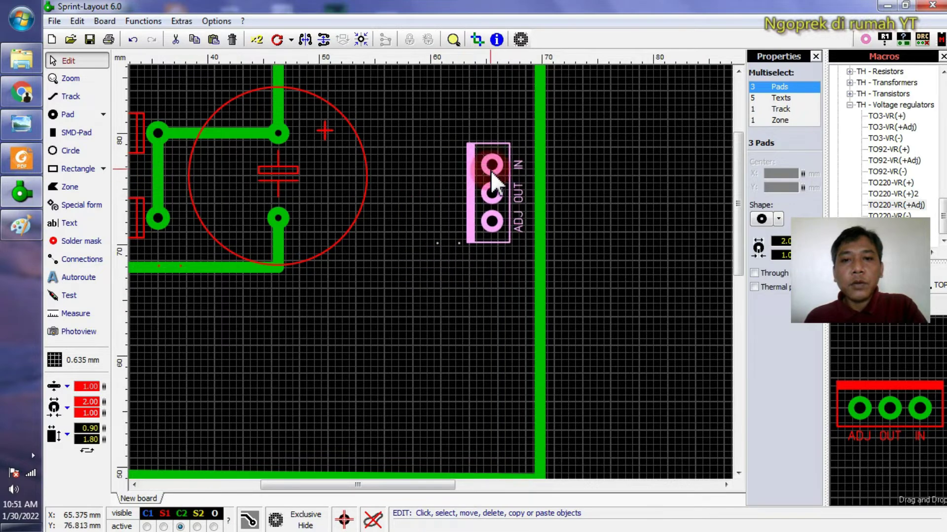
{"action": "scroll", "coordinate": [456, 189], "scroll_direction": "down", "scroll_amount": 3}
{"action": "scroll", "coordinate": [439, 252], "scroll_direction": "up", "scroll_amount": 3}
{"action": "left_click_drag", "start_coordinate": [436, 253], "coordinate": [408, 253]}
{"action": "left_click", "coordinate": [401, 365]}
{"action": "scroll", "coordinate": [401, 365], "scroll_direction": "down", "scroll_amount": 2}
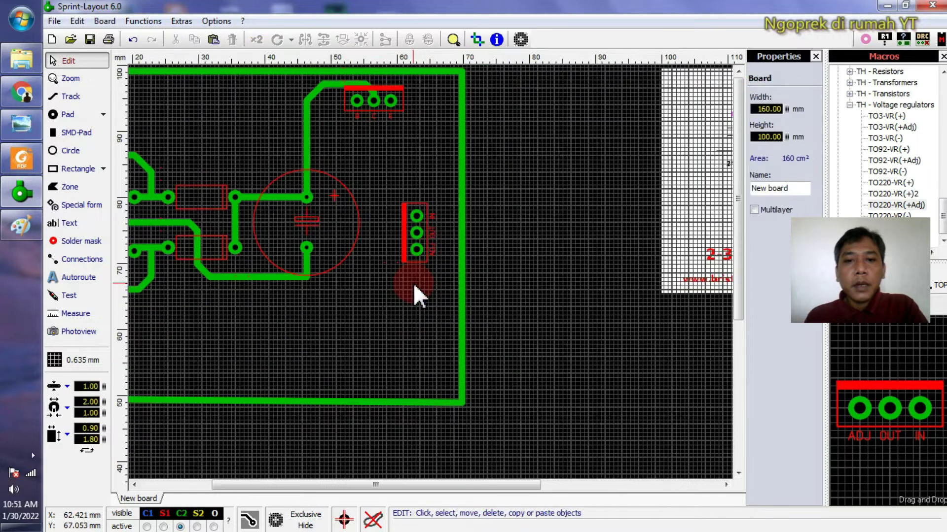
{"action": "left_click", "coordinate": [72, 97]}
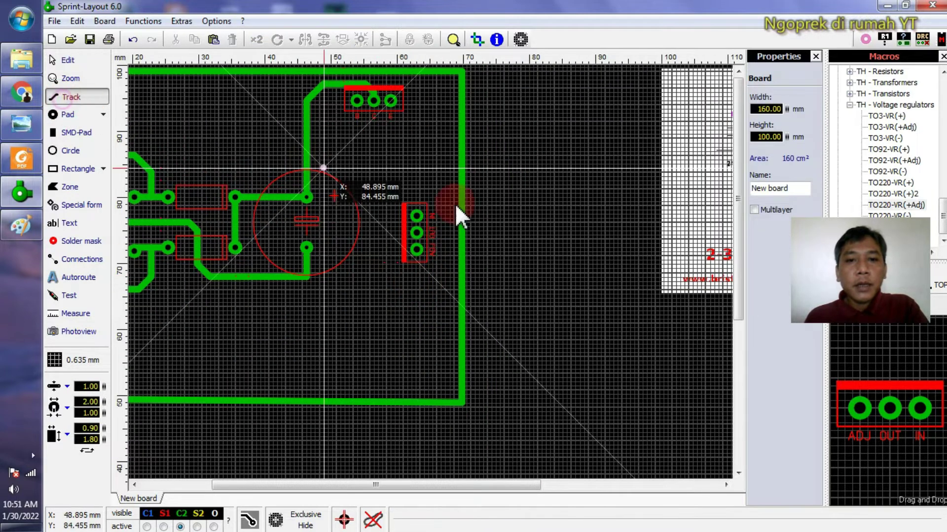
{"action": "left_click", "coordinate": [419, 222]}
{"action": "scroll", "coordinate": [421, 228], "scroll_direction": "up", "scroll_amount": 2}
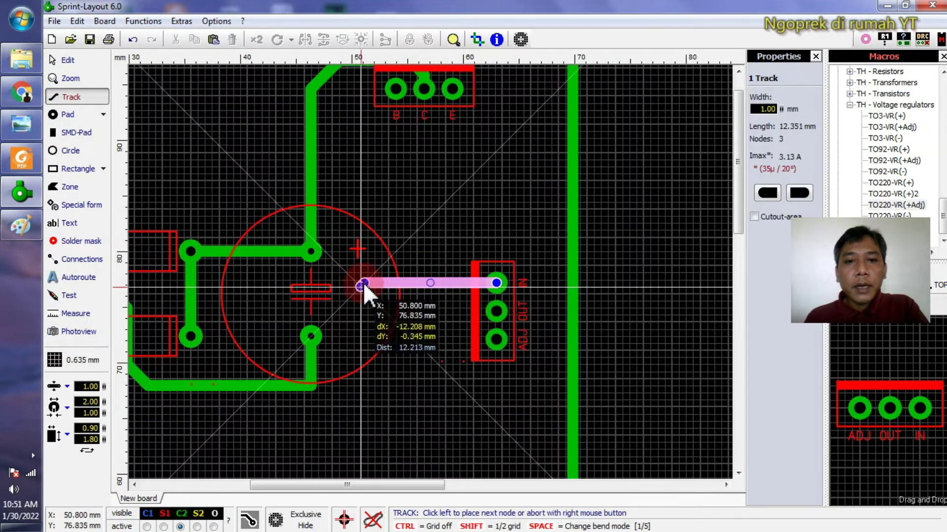
{"action": "right_click", "coordinate": [378, 280]}
{"action": "right_click", "coordinate": [501, 282]}
- Move the voltage regulator closer to the filter capacitor, with its OUT pad at about X 59, Y 75 mm
{"action": "left_click_drag", "start_coordinate": [502, 283], "coordinate": [443, 283]}
{"action": "left_click", "coordinate": [516, 373]}
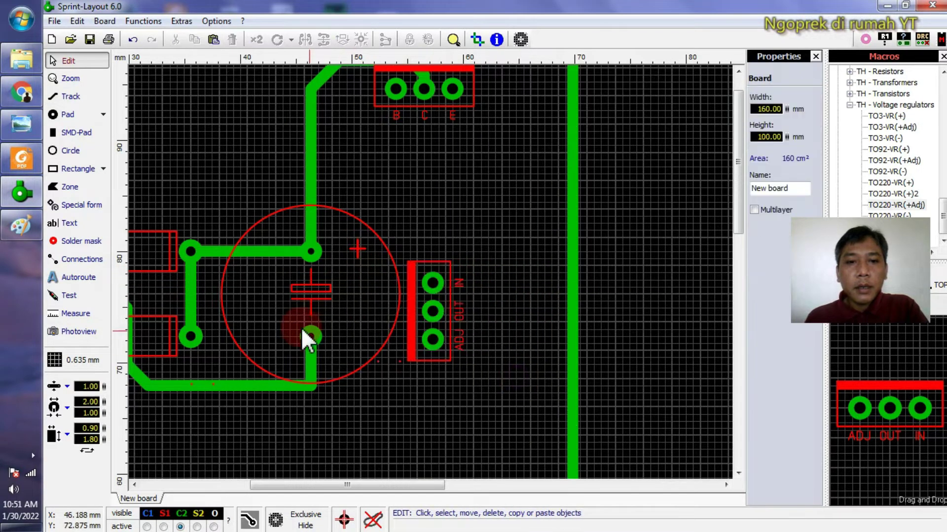
{"action": "left_click_drag", "start_coordinate": [415, 300], "coordinate": [435, 294]}
{"action": "left_click", "coordinate": [521, 279]}
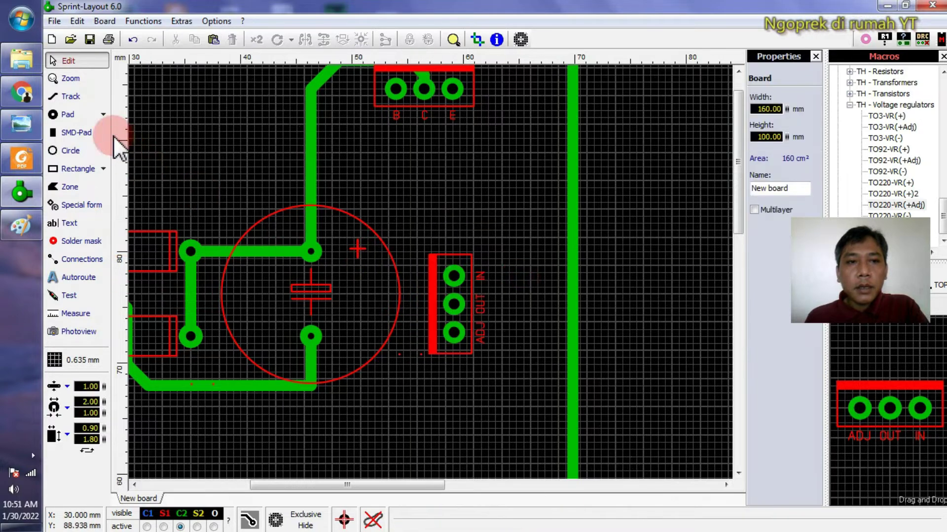
- Route a 1.00 mm track from the regulator's IN pad to the filter capacitor's positive pad with one diagonal bend
{"action": "left_click", "coordinate": [71, 97]}
{"action": "left_click", "coordinate": [466, 280]}
{"action": "left_click", "coordinate": [331, 276]}
{"action": "left_click", "coordinate": [310, 252]}
{"action": "right_click", "coordinate": [310, 252]}
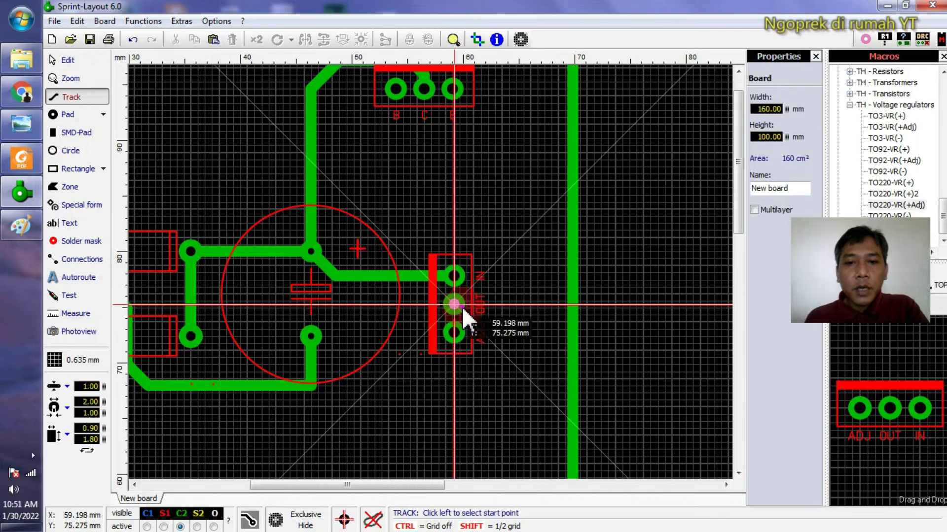
- Route a track about 31 mm long from the regulator's OUT pad around its IN pad up to the transistor's B pad
{"action": "left_click", "coordinate": [458, 305]}
{"action": "left_click", "coordinate": [509, 279]}
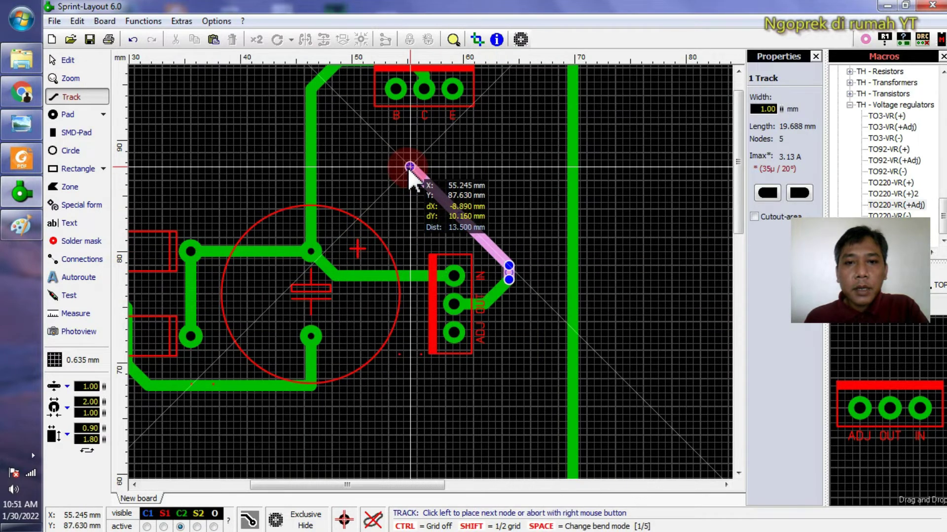
{"action": "left_click", "coordinate": [480, 209]}
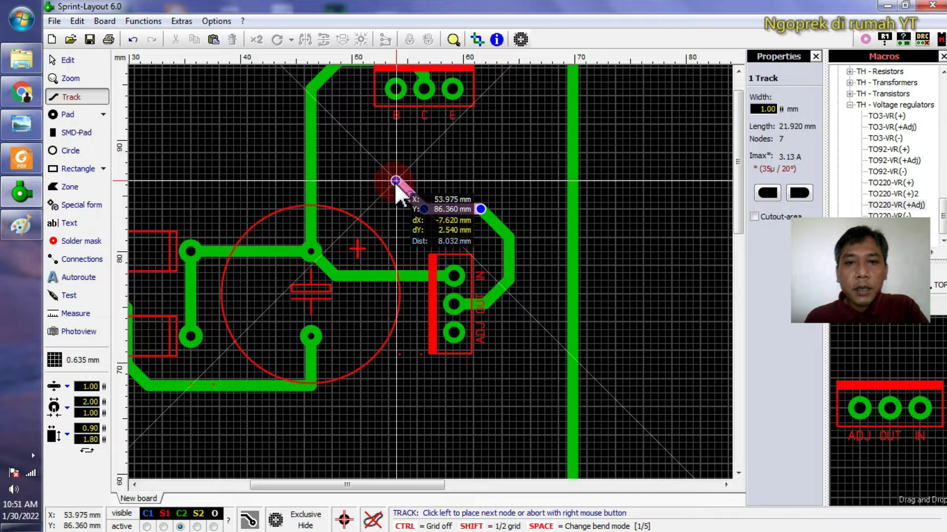
{"action": "left_click", "coordinate": [387, 181]}
{"action": "left_click", "coordinate": [396, 89]}
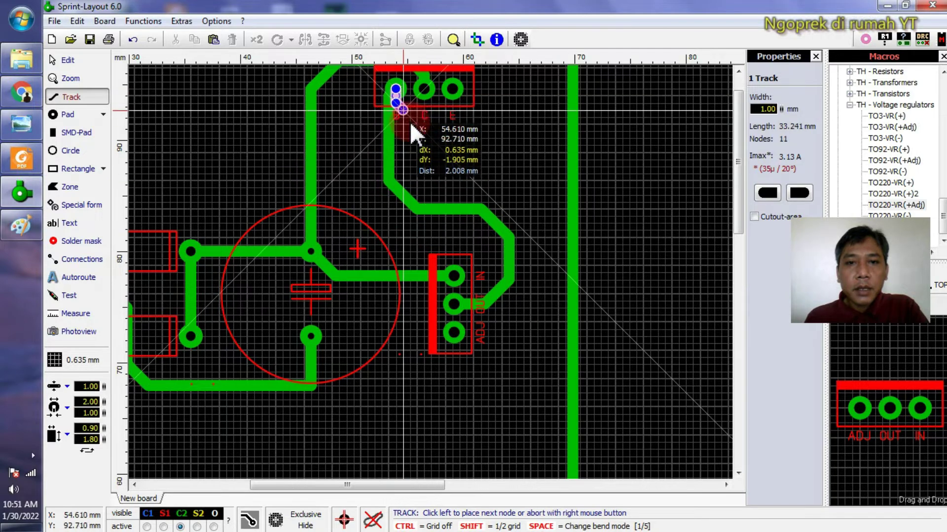
{"action": "right_click", "coordinate": [412, 129]}
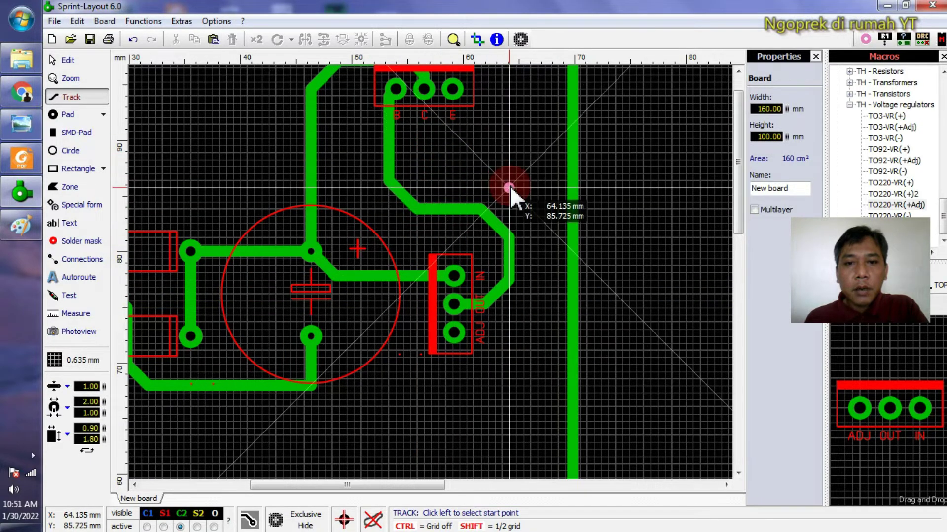
{"action": "key", "text": "Escape"}
{"action": "left_click", "coordinate": [457, 208]}
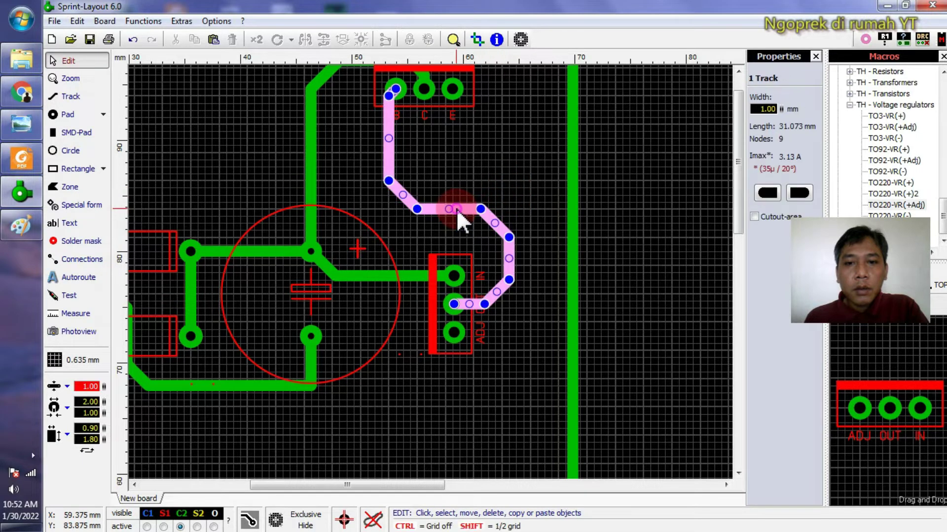
{"action": "left_click", "coordinate": [529, 305]}
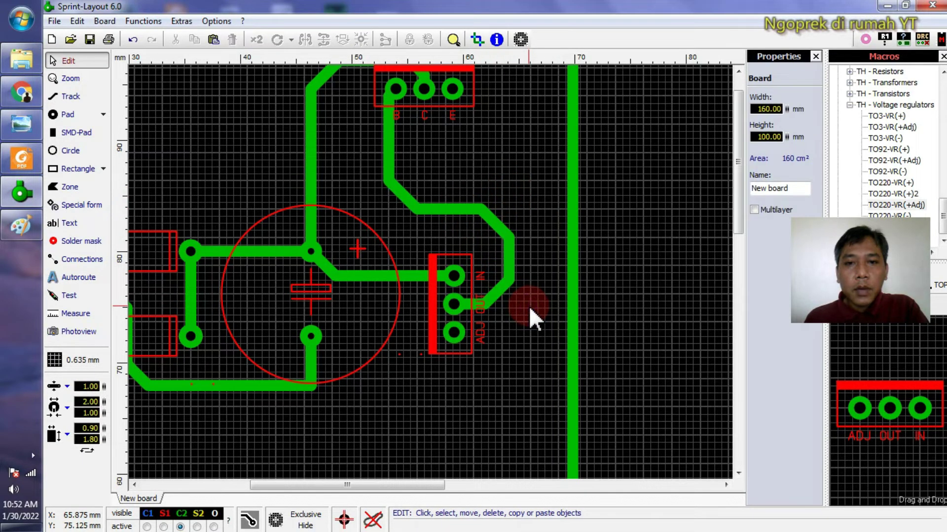
{"action": "scroll", "coordinate": [486, 250], "scroll_direction": "down", "scroll_amount": 3}
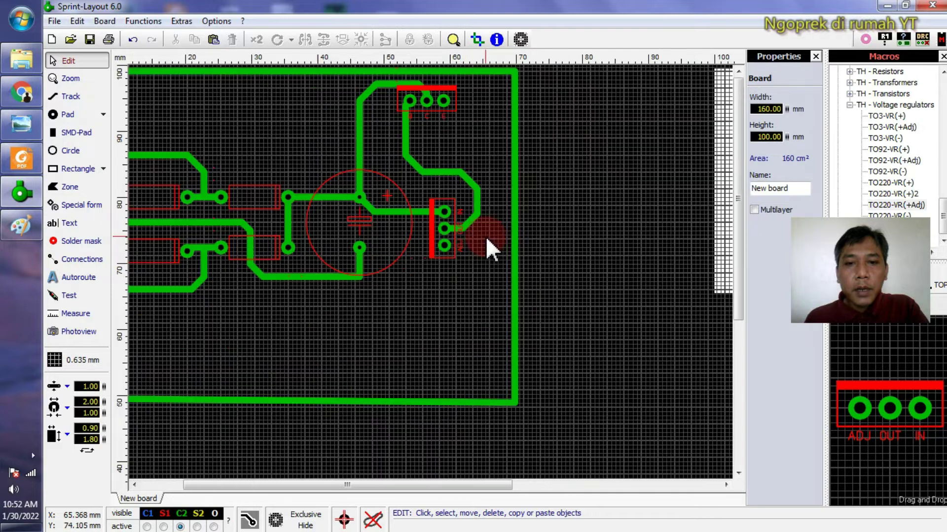
{"action": "scroll", "coordinate": [449, 270], "scroll_direction": "right", "scroll_amount": 3, "text": "shift"}
{"action": "scroll", "coordinate": [431, 271], "scroll_direction": "down", "scroll_amount": 1}
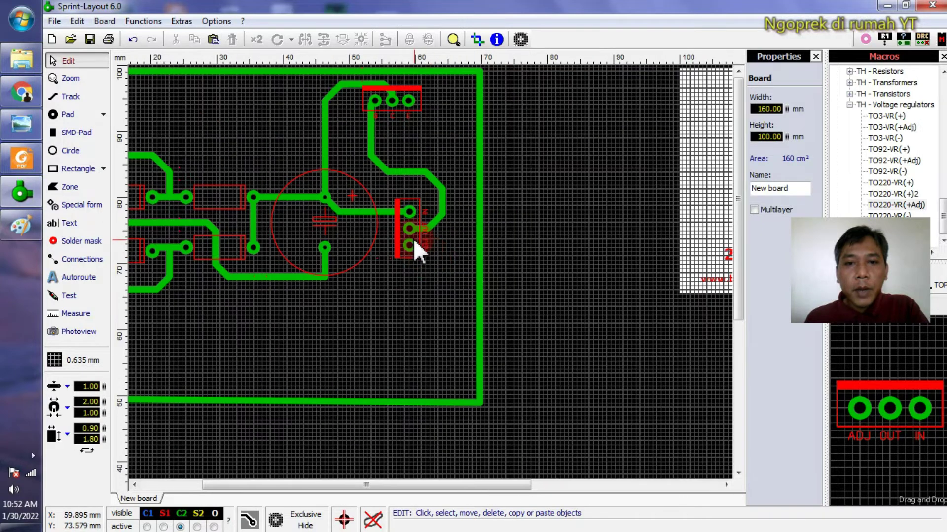
{"action": "scroll", "coordinate": [408, 211], "scroll_direction": "up", "scroll_amount": 1}
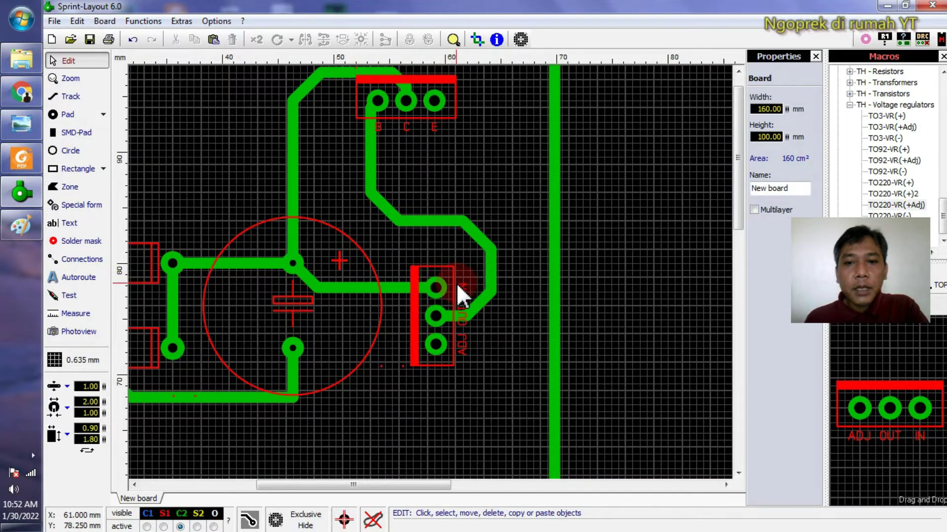
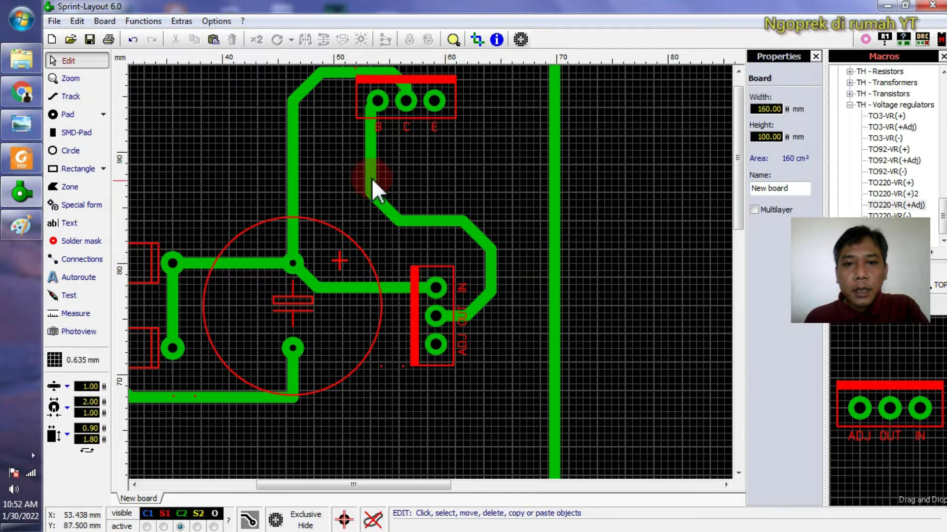
{"action": "left_click", "coordinate": [491, 353]}
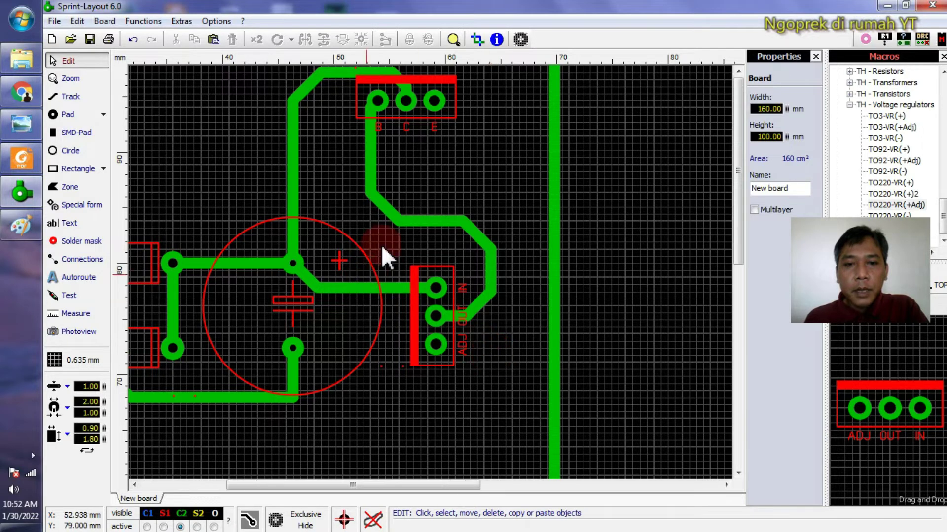
{"action": "scroll", "coordinate": [375, 276], "scroll_direction": "down", "scroll_amount": 1}
{"action": "scroll", "coordinate": [436, 266], "scroll_direction": "up", "scroll_amount": 1}
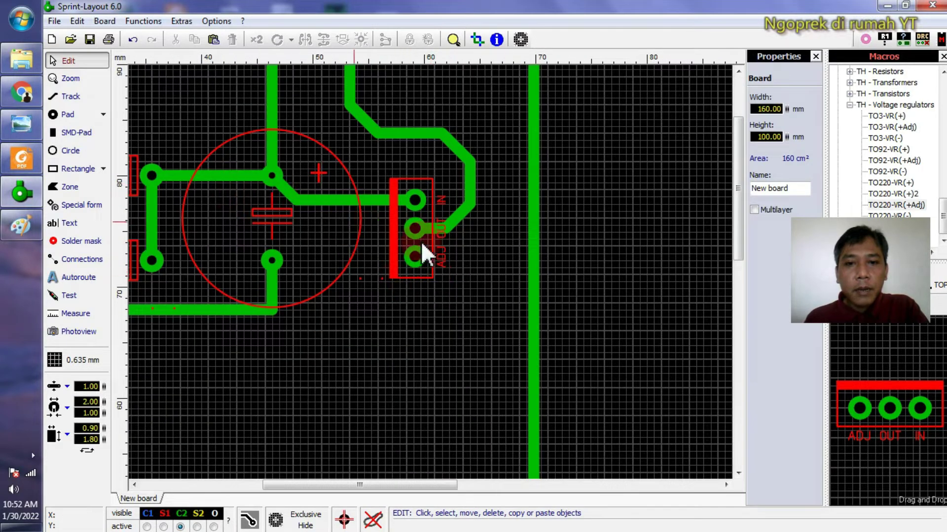
{"action": "scroll", "coordinate": [458, 249], "scroll_direction": "down", "scroll_amount": 1}
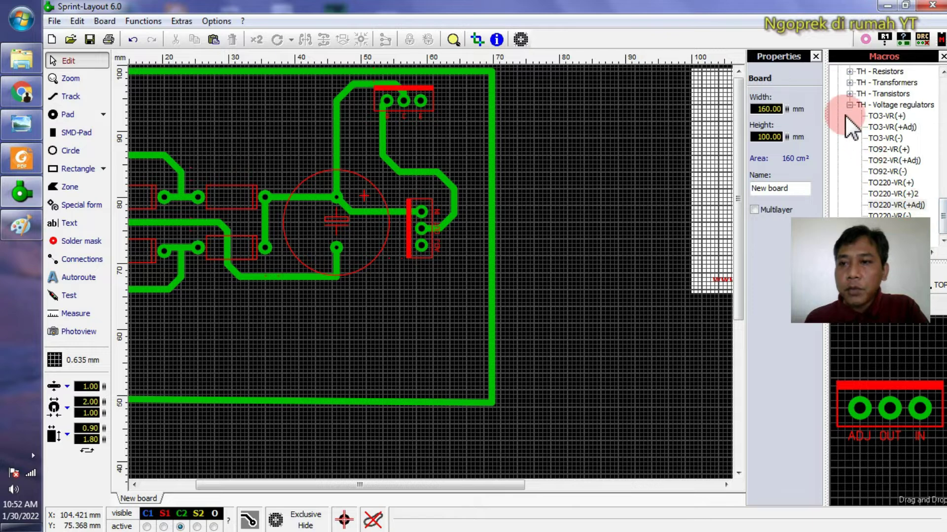
- Look through the TH - Resistors macros and preview the potentiometer footprints around BOURNS_91 and BOURNS_91_2G
{"action": "scroll", "coordinate": [853, 118], "scroll_direction": "up", "scroll_amount": 4}
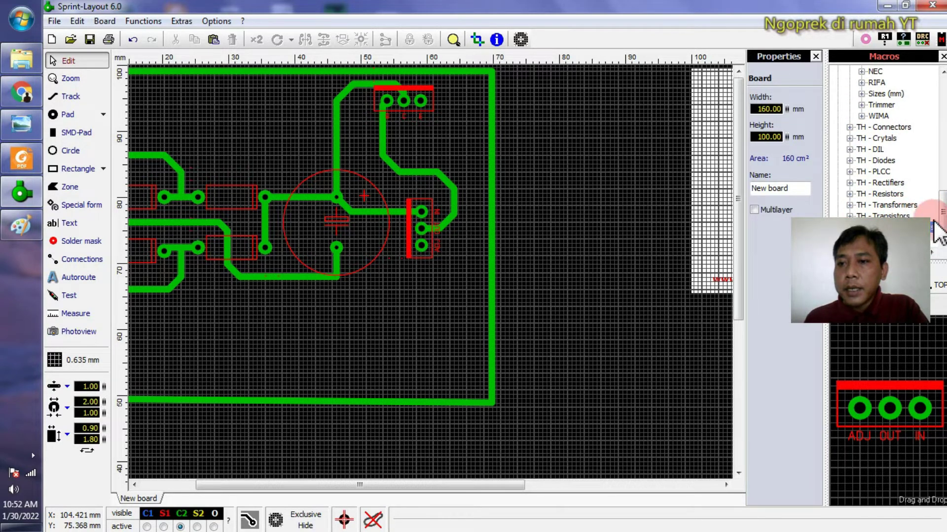
{"action": "left_click", "coordinate": [849, 194]}
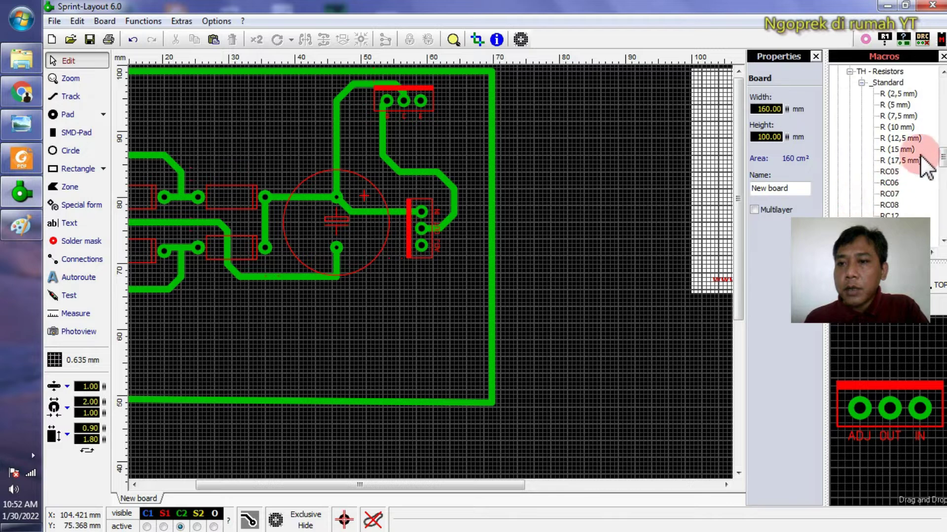
{"action": "left_click_drag", "start_coordinate": [939, 170], "coordinate": [941, 196]}
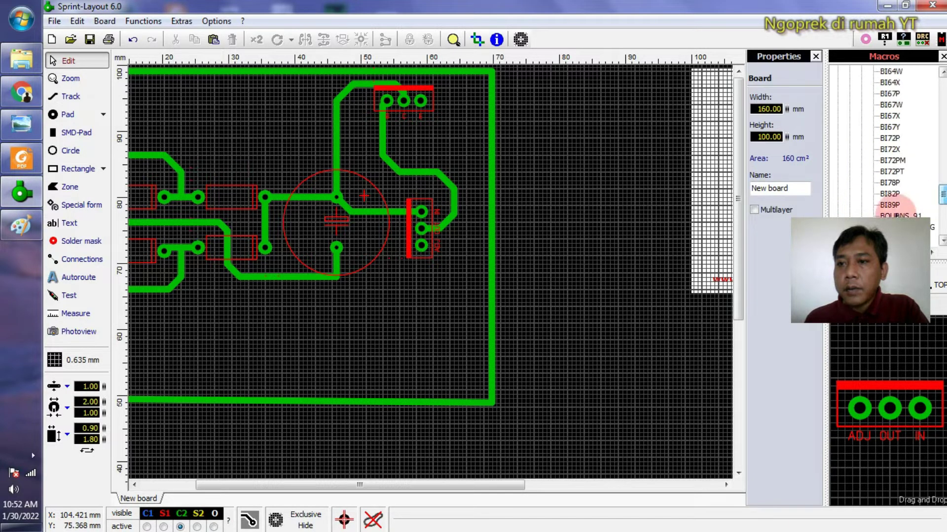
{"action": "left_click", "coordinate": [897, 216]}
{"action": "left_click", "coordinate": [897, 229]}
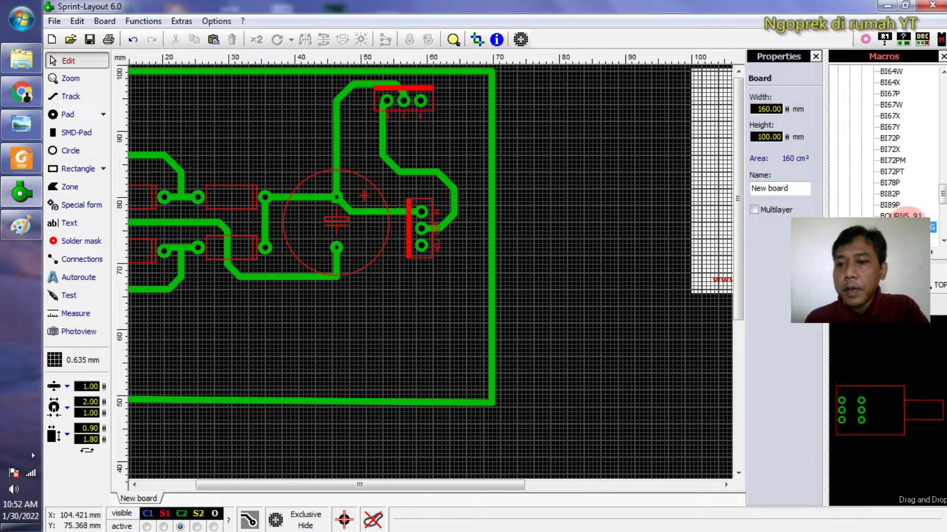
{"action": "left_click", "coordinate": [896, 216]}
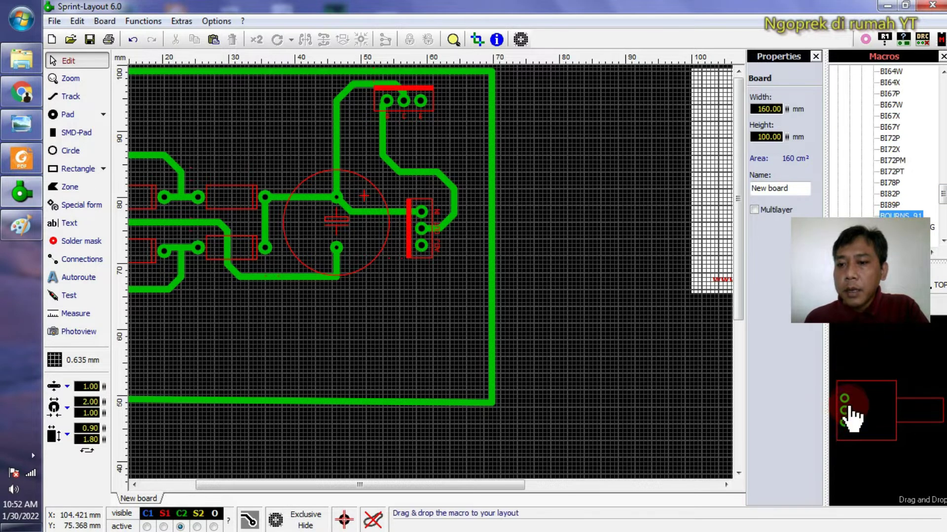
{"action": "left_click", "coordinate": [893, 207]}
{"action": "left_click", "coordinate": [894, 228]}
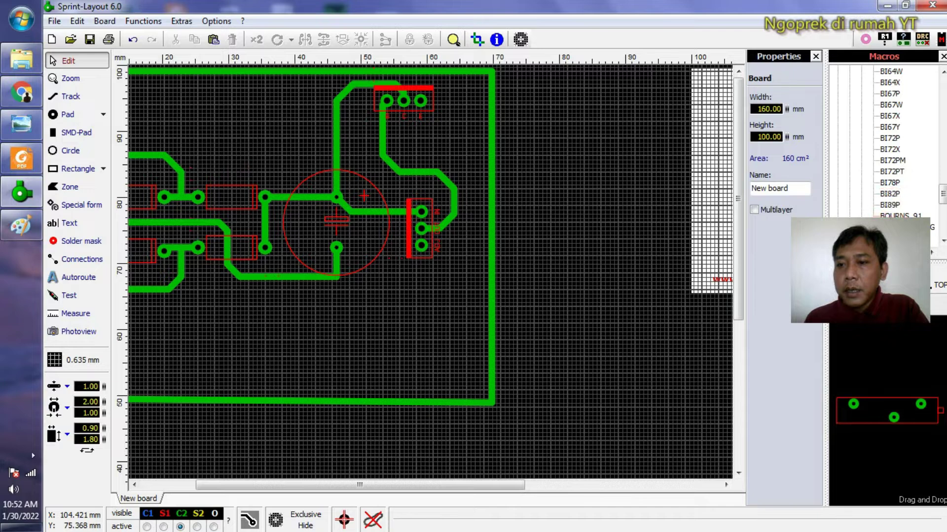
- Place a PIHER_PC-16X1 potentiometer below the voltage regulator near the board's right edge, leaving its ID and value blank
{"action": "scroll", "coordinate": [907, 230], "scroll_direction": "down", "scroll_amount": 2}
{"action": "left_click", "coordinate": [915, 215]}
{"action": "left_click", "coordinate": [915, 194]}
{"action": "left_click", "coordinate": [918, 173]}
{"action": "left_click", "coordinate": [912, 193]}
{"action": "left_click_drag", "start_coordinate": [910, 191], "coordinate": [440, 293]}
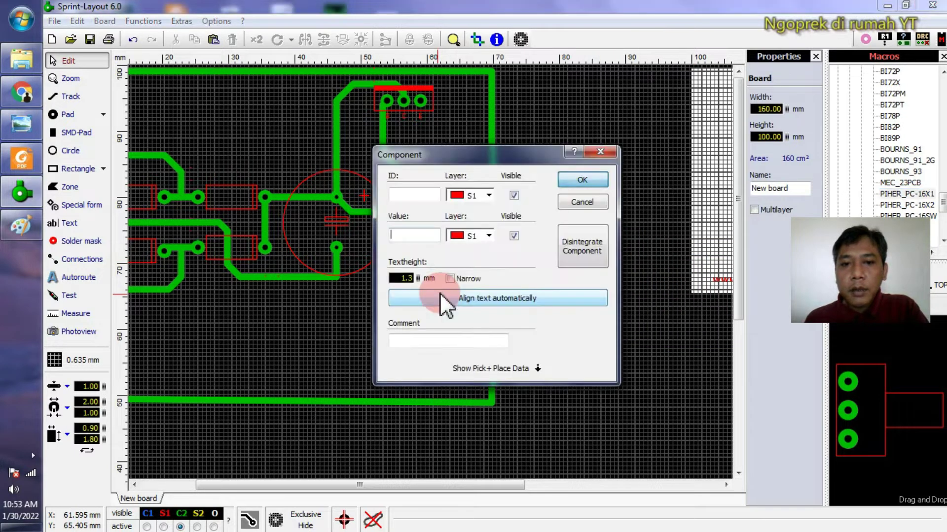
{"action": "left_click", "coordinate": [582, 181]}
- Compare further potentiometer footprints and place a BOURNS_91 potentiometer below the voltage regulator near the board's right edge
{"action": "scroll", "coordinate": [384, 224], "scroll_direction": "down", "scroll_amount": 3}
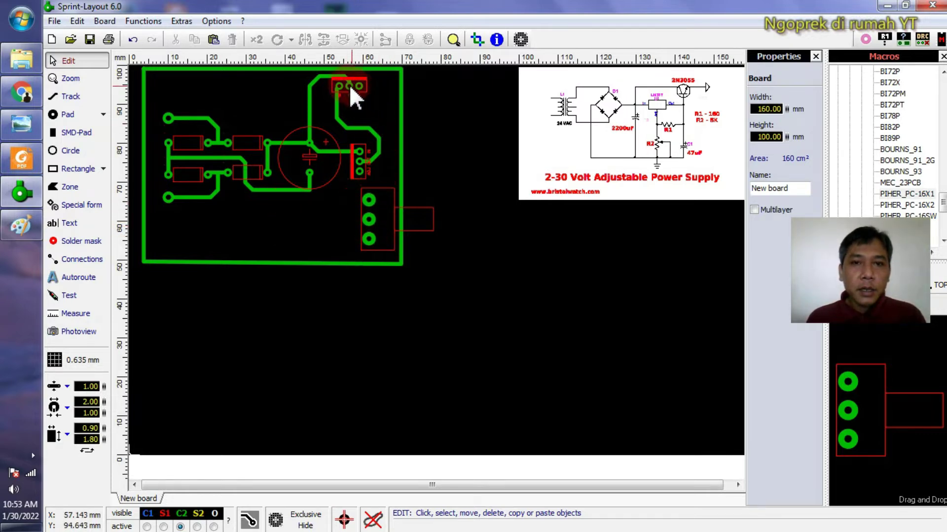
{"action": "scroll", "coordinate": [354, 90], "scroll_direction": "up", "scroll_amount": 2}
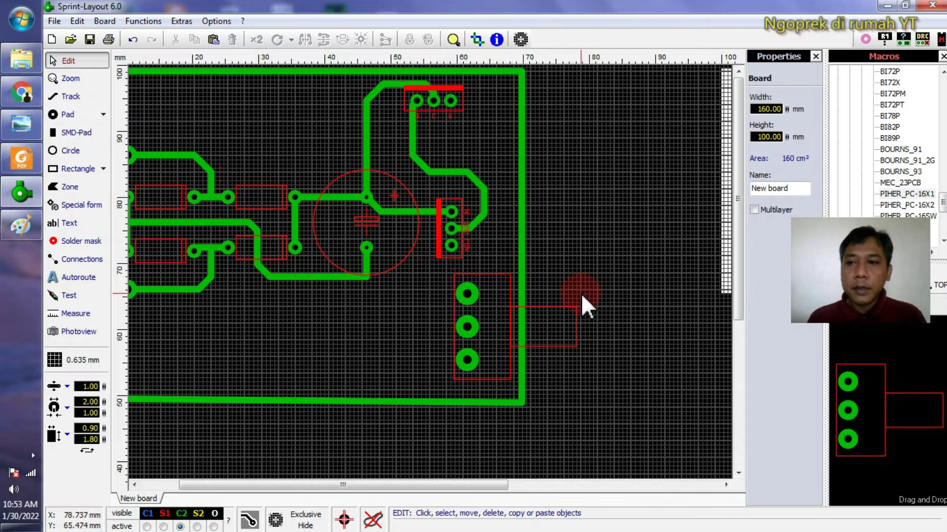
{"action": "left_click", "coordinate": [908, 237]}
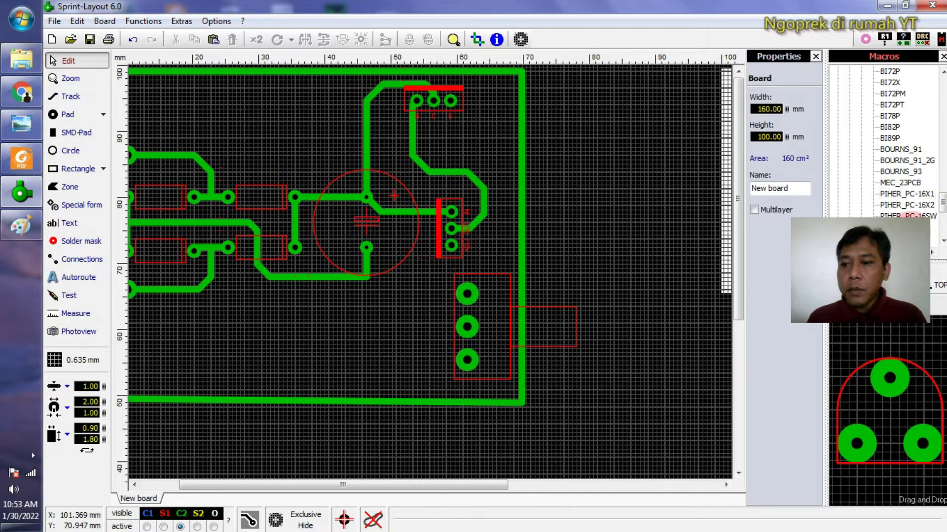
{"action": "left_click", "coordinate": [907, 172]}
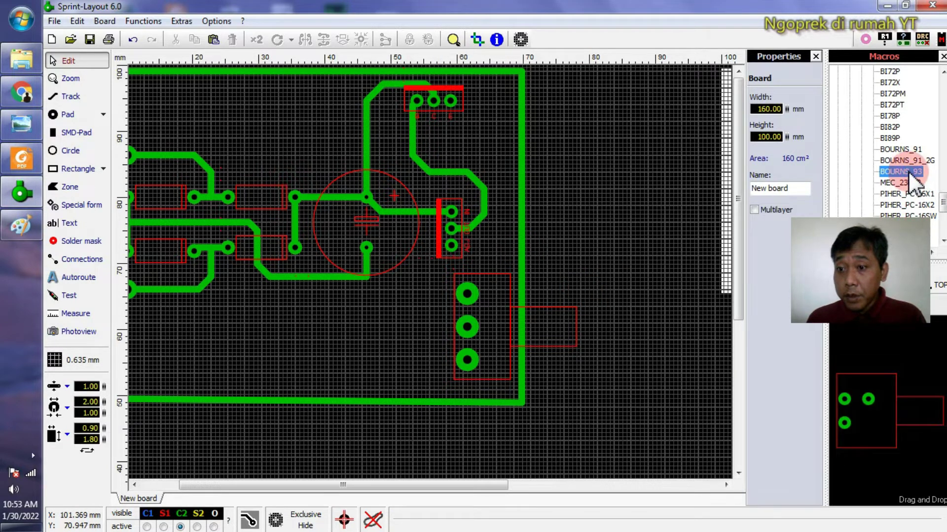
{"action": "left_click", "coordinate": [907, 150]}
{"action": "left_click_drag", "start_coordinate": [908, 151], "coordinate": [492, 313]}
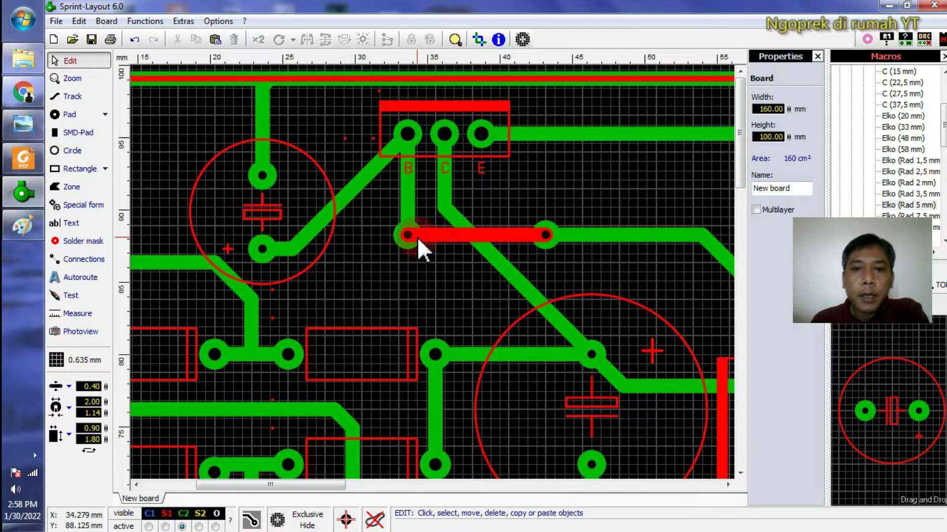
- Delete the diagonal track connecting the small capacitor's positive pad to the transistor's B pad
{"action": "scroll", "coordinate": [418, 238], "scroll_direction": "down", "scroll_amount": 2}
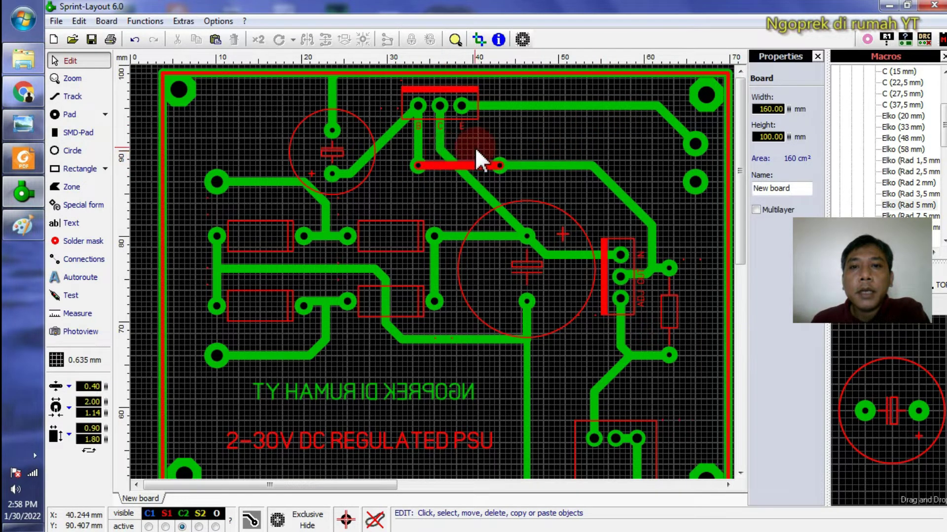
{"action": "left_click", "coordinate": [441, 143]}
{"action": "left_click", "coordinate": [387, 138]}
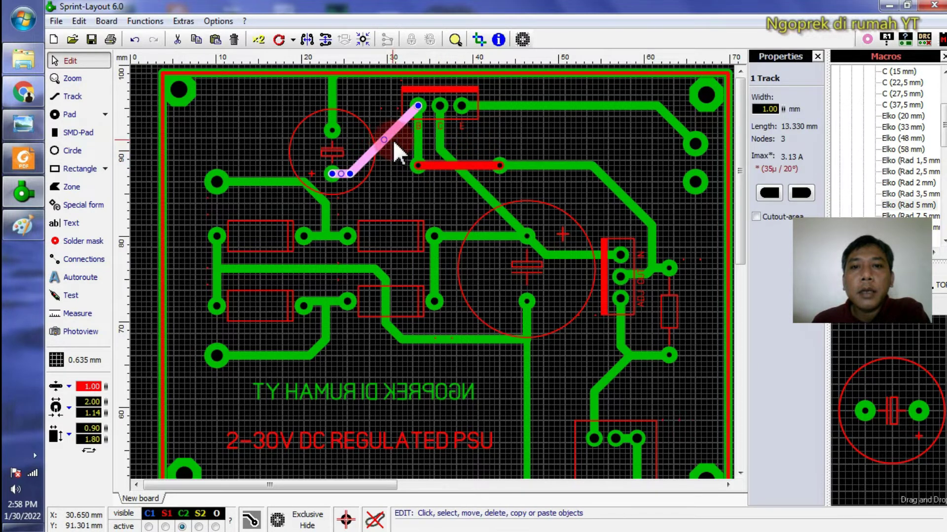
{"action": "right_click", "coordinate": [395, 128]}
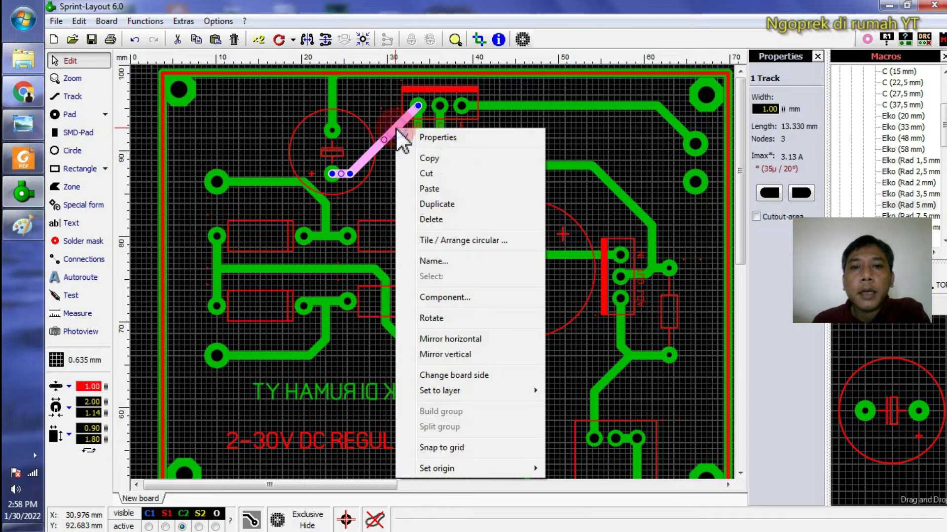
{"action": "left_click", "coordinate": [456, 218]}
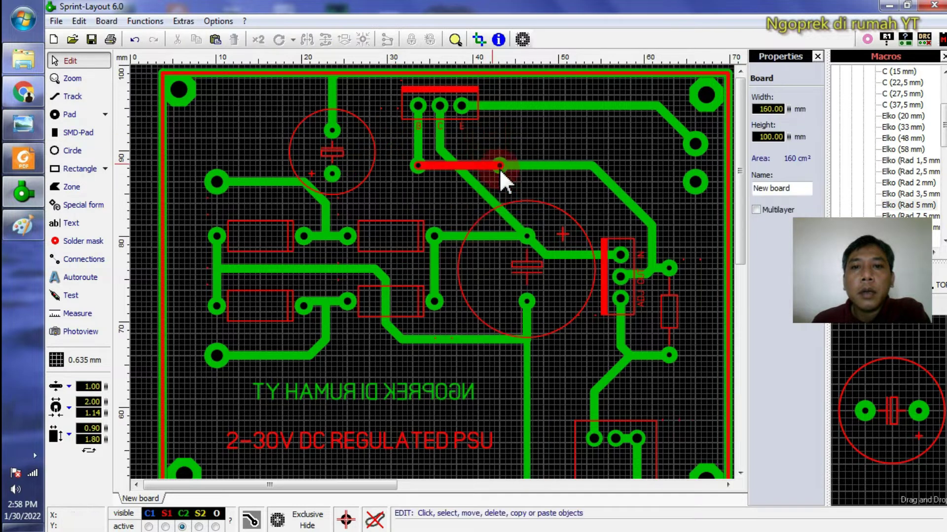
- Delete the track running from the transistor's C pad to the large capacitor's positive pad
{"action": "left_click", "coordinate": [441, 142]}
{"action": "right_click", "coordinate": [481, 186]}
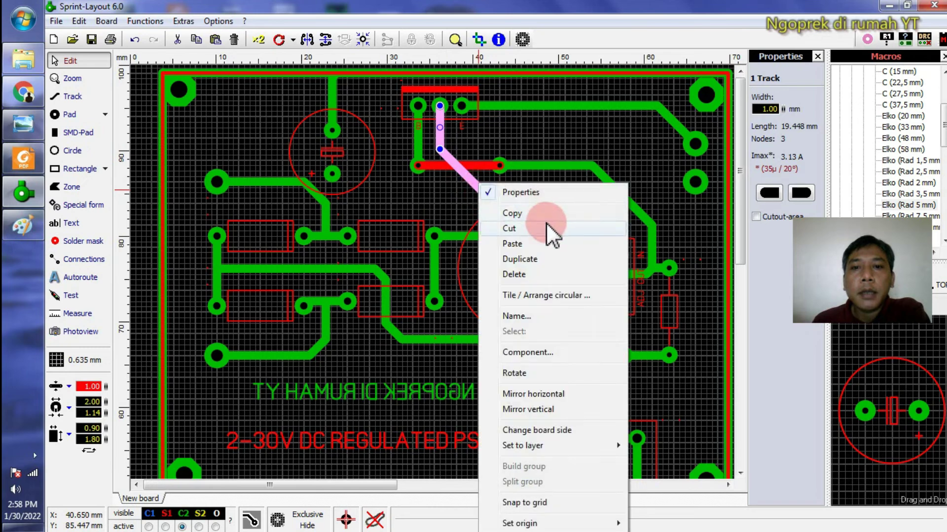
{"action": "left_click", "coordinate": [537, 270]}
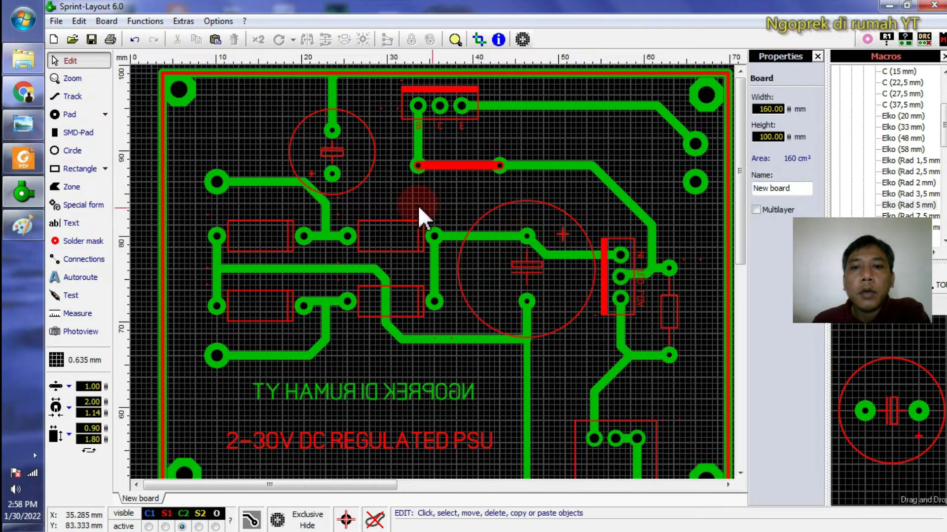
- Route a 1.00 mm track from the transistor's C pad around pad B and down to the upper-right diode's right pad
{"action": "left_click", "coordinate": [69, 96]}
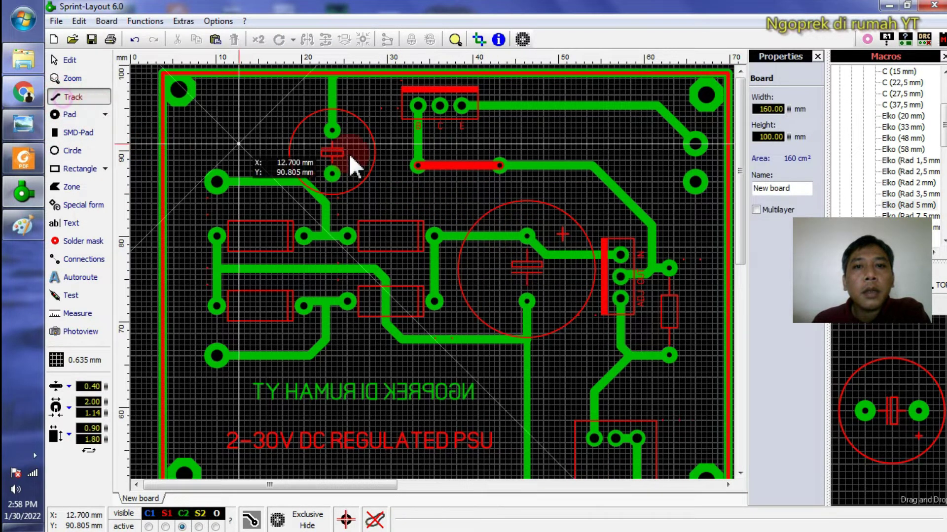
{"action": "left_click", "coordinate": [92, 386]}
{"action": "left_click", "coordinate": [99, 324]}
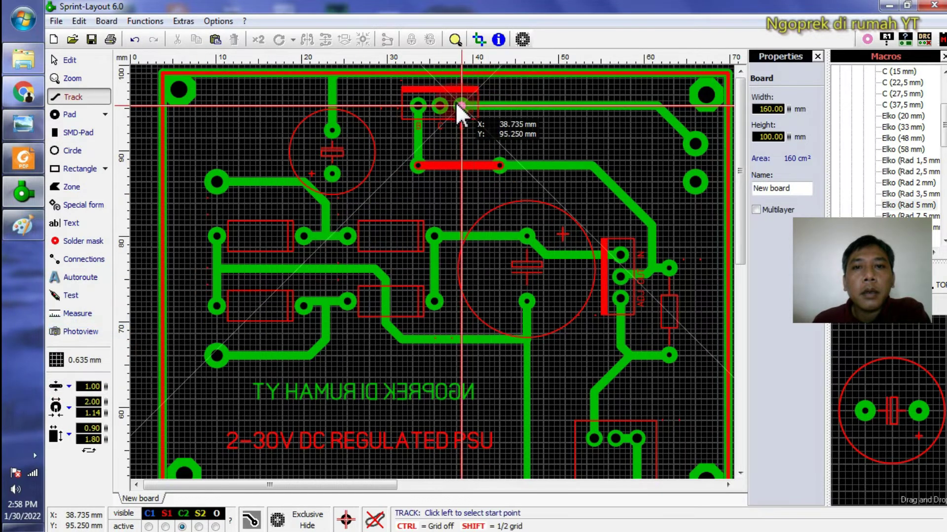
{"action": "left_click", "coordinate": [440, 104]}
{"action": "scroll", "coordinate": [437, 106], "scroll_direction": "up", "scroll_amount": 1}
{"action": "scroll", "coordinate": [434, 109], "scroll_direction": "up", "scroll_amount": 2}
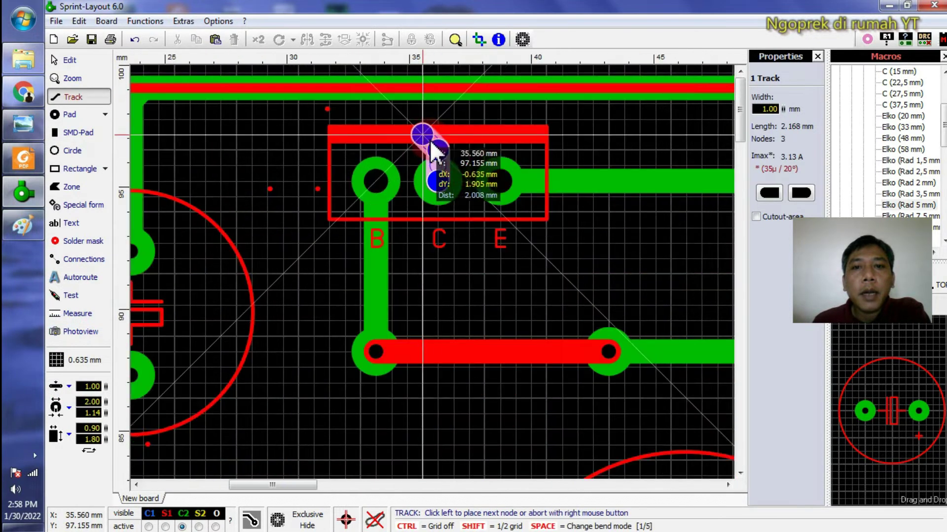
{"action": "left_click", "coordinate": [438, 134]}
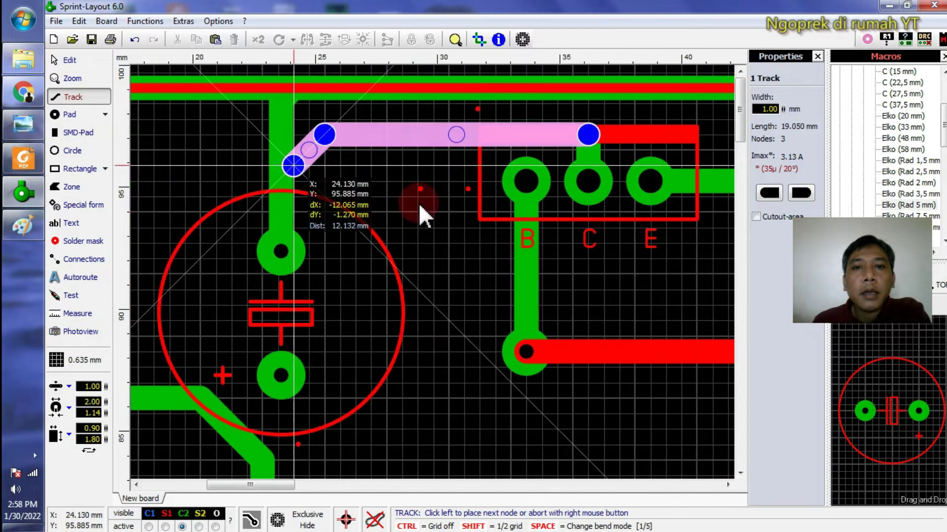
{"action": "left_click", "coordinate": [433, 168]}
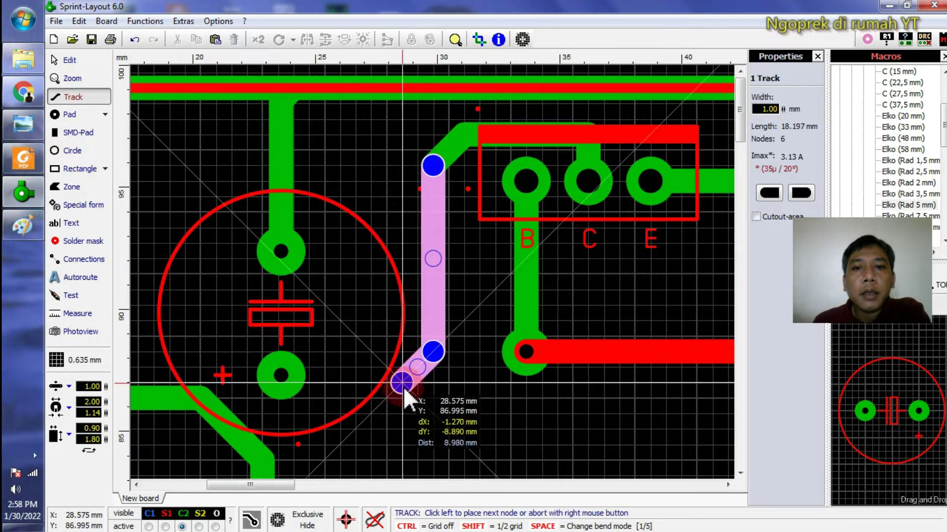
{"action": "scroll", "coordinate": [403, 387], "scroll_direction": "down", "scroll_amount": 2}
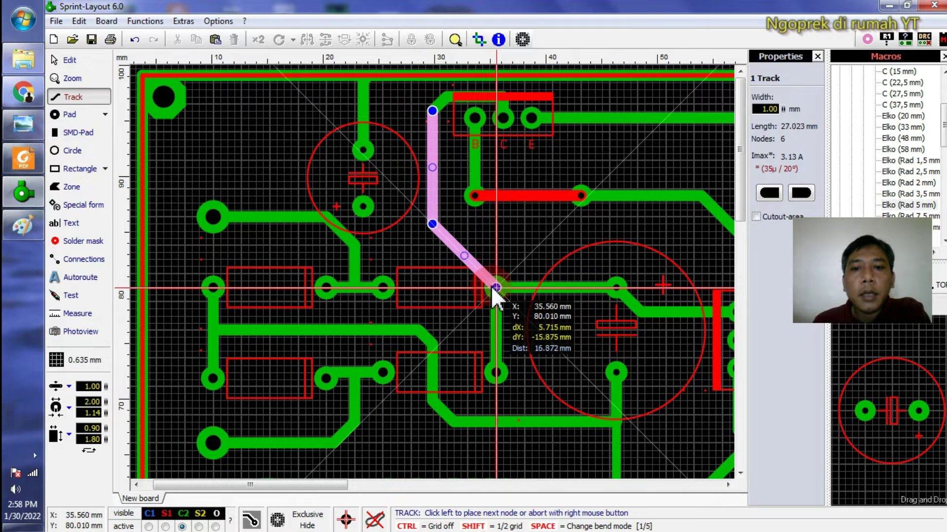
{"action": "left_click", "coordinate": [453, 288]}
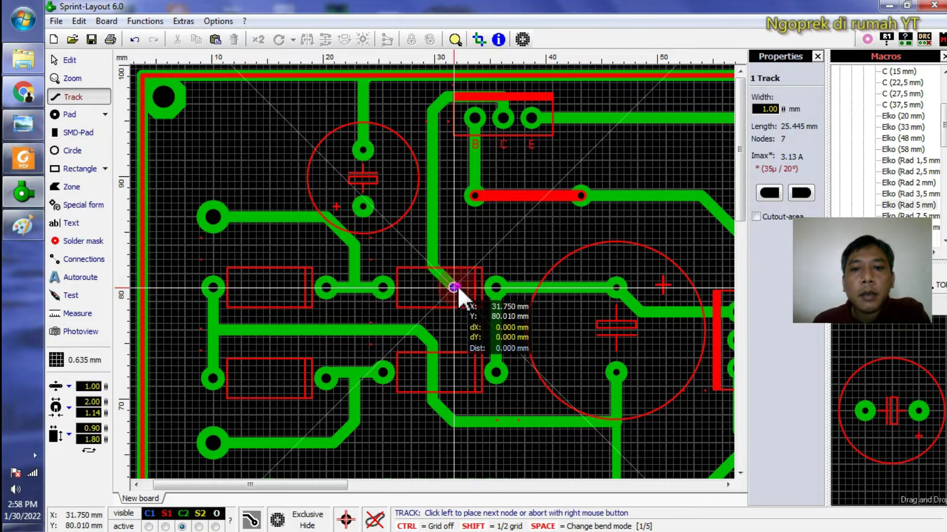
{"action": "left_click", "coordinate": [496, 287]}
{"action": "right_click", "coordinate": [496, 288]}
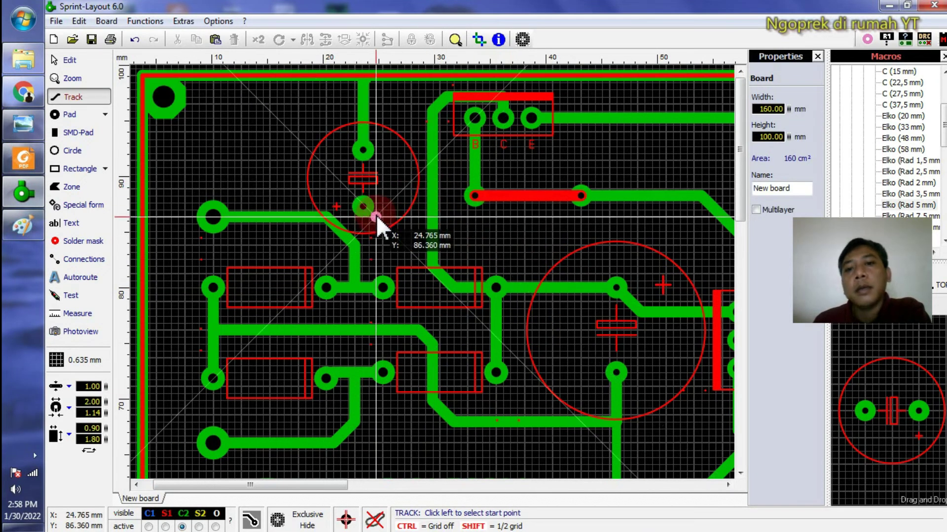
{"action": "key", "text": "Escape"}
- Delete the two pads at the ends of the red jumper below the transistor
{"action": "scroll", "coordinate": [556, 147], "scroll_direction": "up", "scroll_amount": 2}
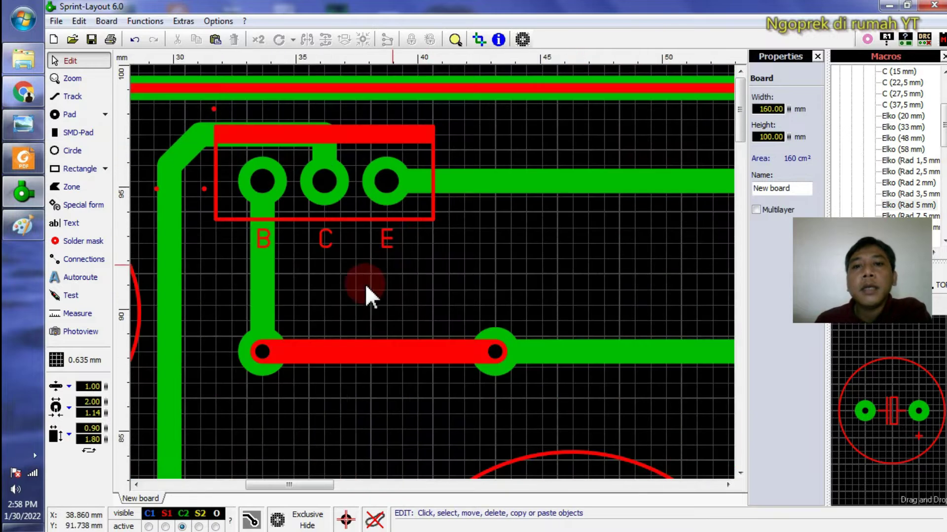
{"action": "left_click", "coordinate": [498, 354]}
{"action": "right_click", "coordinate": [493, 348]}
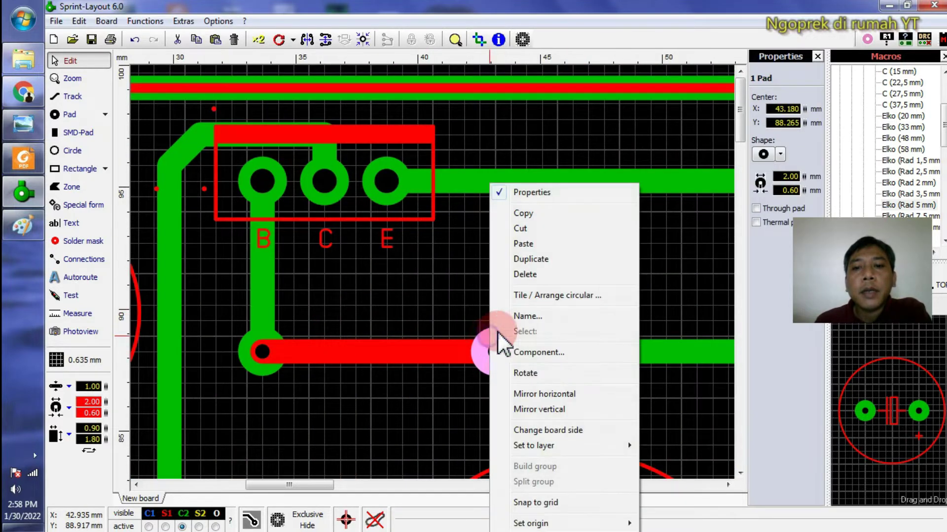
{"action": "left_click", "coordinate": [550, 275]}
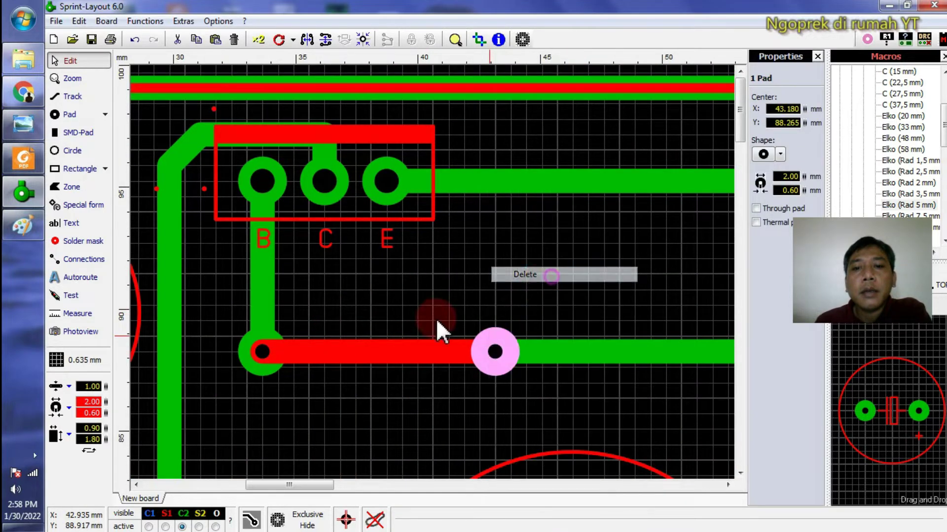
{"action": "left_click", "coordinate": [249, 341]}
{"action": "right_click", "coordinate": [248, 341]}
{"action": "left_click", "coordinate": [313, 277]}
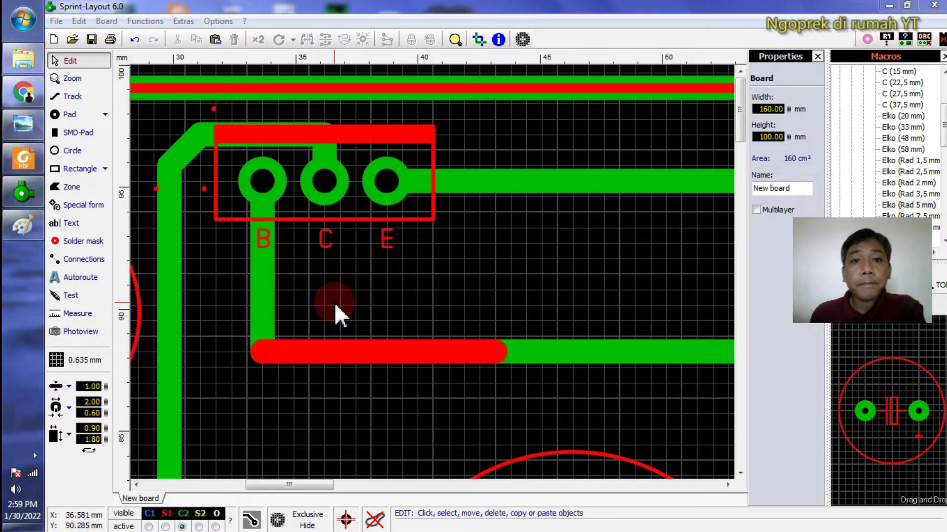
- Delete the red jumper track below the transistor
{"action": "left_click", "coordinate": [373, 352]}
{"action": "right_click", "coordinate": [376, 353]}
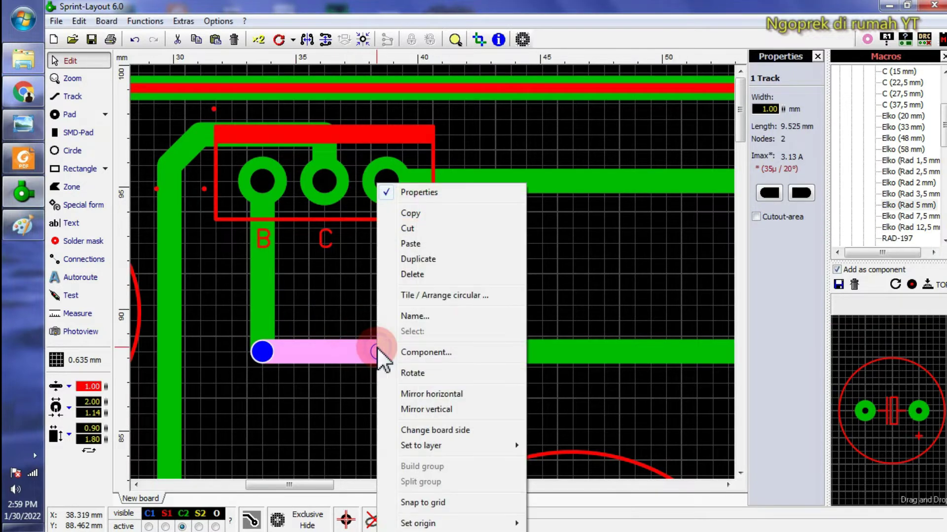
{"action": "left_click", "coordinate": [478, 275]}
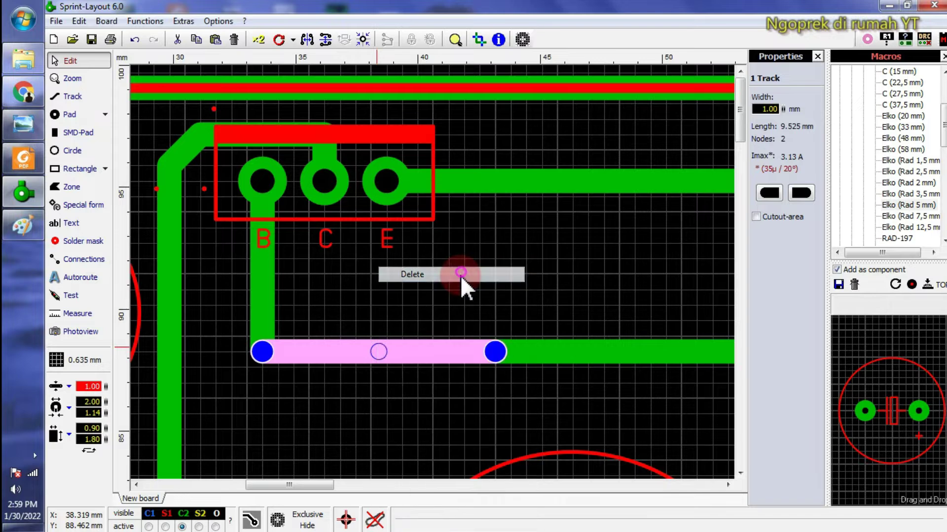
- Extend the horizontal green track below the transistor to meet the lower end of the vertical track from pad B
{"action": "left_click", "coordinate": [510, 349]}
{"action": "left_click", "coordinate": [434, 345]}
{"action": "left_click", "coordinate": [502, 352]}
{"action": "left_click_drag", "start_coordinate": [495, 351], "coordinate": [262, 352]}
{"action": "left_click", "coordinate": [380, 284]}
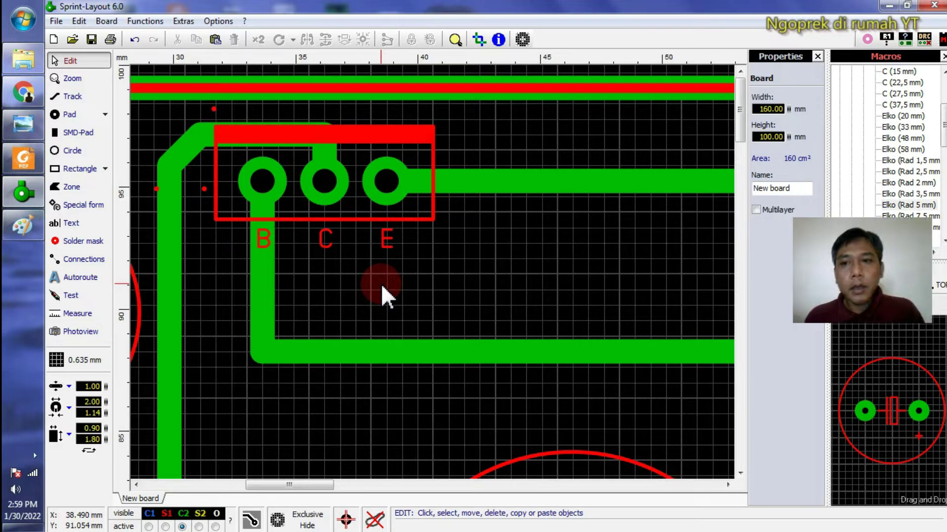
{"action": "left_click", "coordinate": [603, 272]}
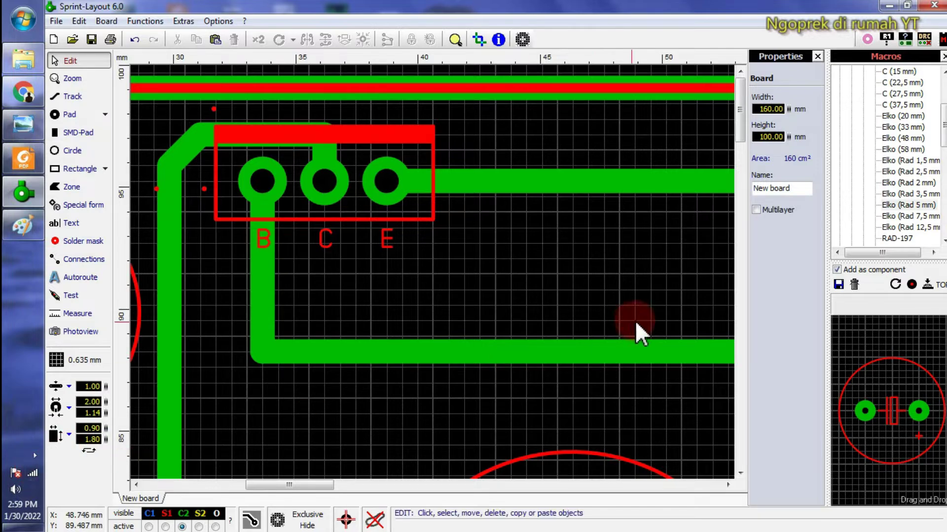
- Move the small capacitor away from its vertical track near the board's upper edge and rotate it so its pads lie horizontally
{"action": "scroll", "coordinate": [583, 226], "scroll_direction": "down", "scroll_amount": 3}
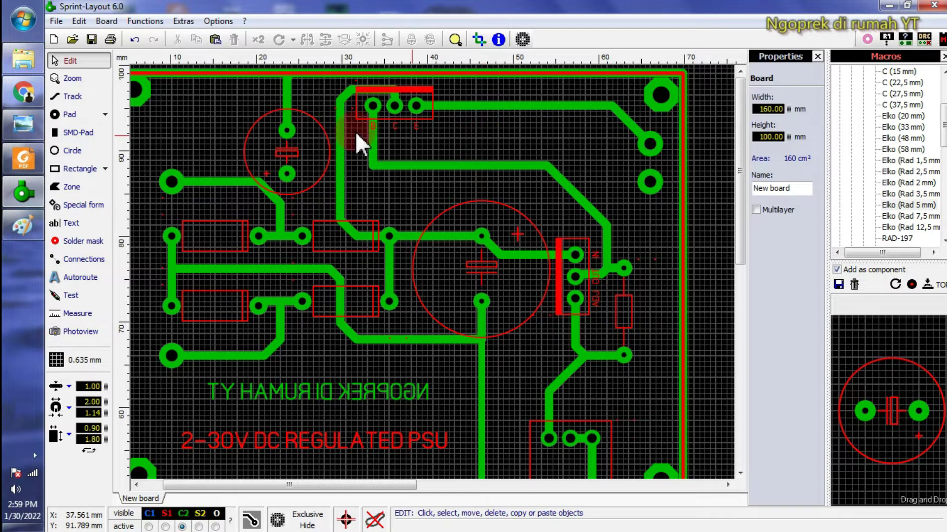
{"action": "left_click", "coordinate": [288, 95]}
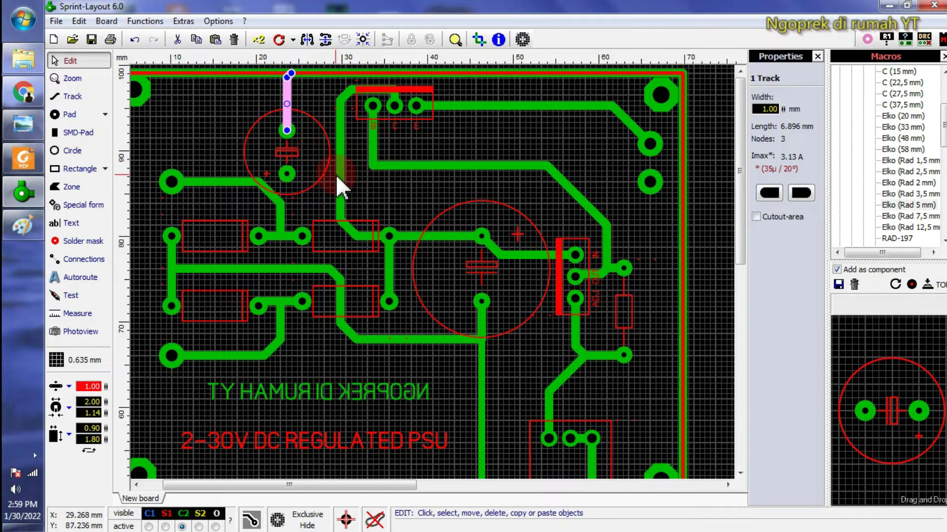
{"action": "left_click", "coordinate": [312, 141]}
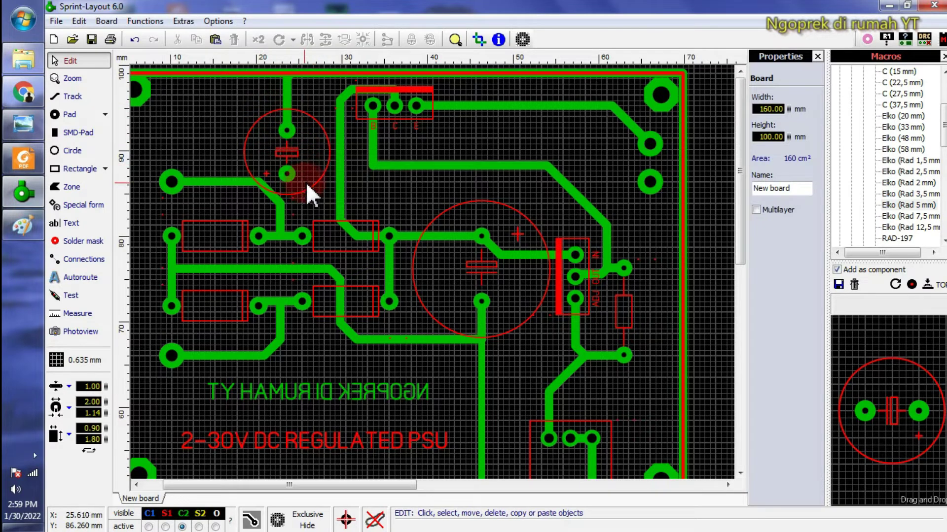
{"action": "left_click", "coordinate": [291, 159]}
{"action": "left_click_drag", "start_coordinate": [289, 150], "coordinate": [307, 166]}
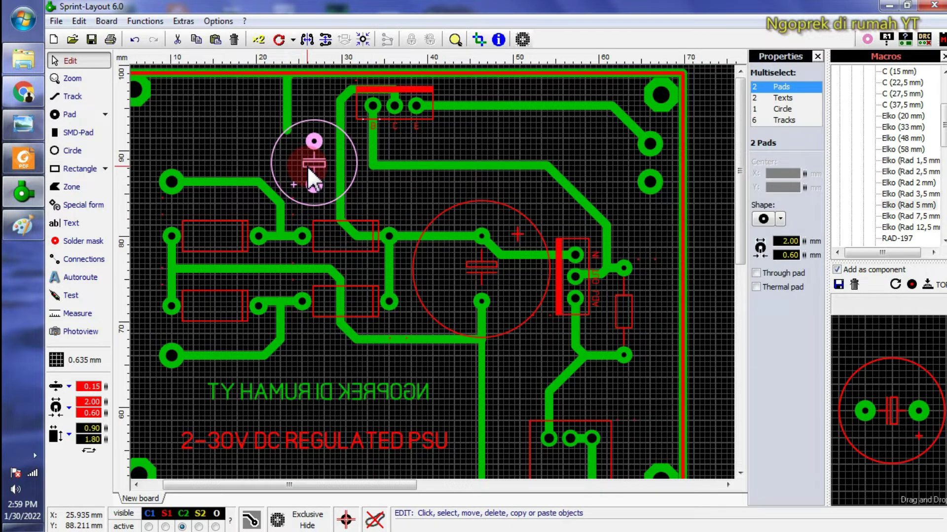
{"action": "key", "text": "ctrl+r"}
{"action": "key", "text": "ctrl+r"}
{"action": "key", "text": "ctrl+r"}
{"action": "key", "text": "ctrl+r"}
{"action": "key", "text": "ctrl+r"}
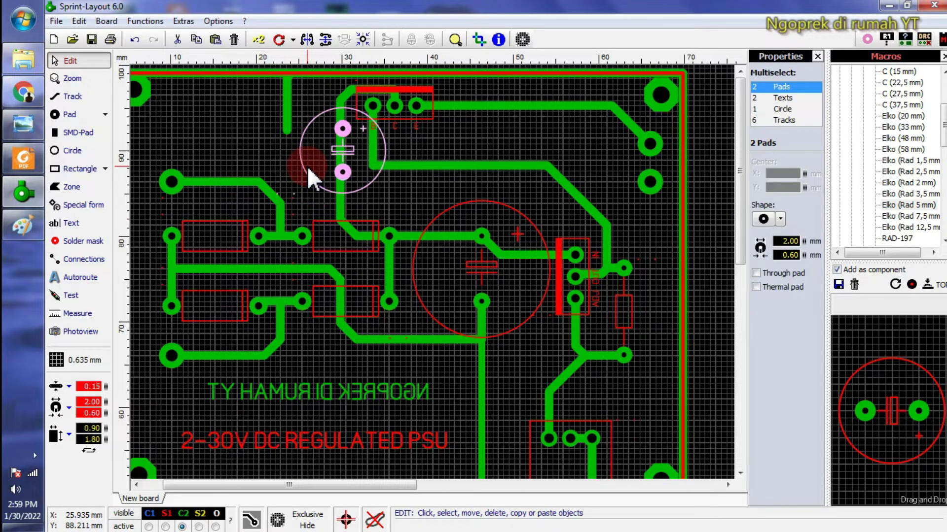
{"action": "key", "text": "ctrl+r"}
{"action": "left_click", "coordinate": [414, 192]}
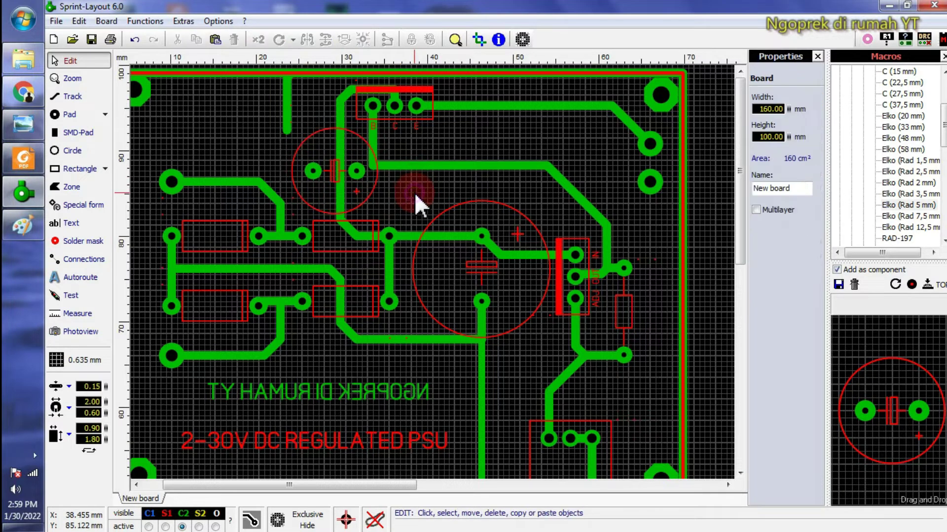
- Move the small capacitor beside the voltage regulator and rotate it so its positive pad sits on the track from the transistor's B pad
{"action": "left_click_drag", "start_coordinate": [358, 175], "coordinate": [670, 230]}
{"action": "key", "text": "ctrl+r"}
{"action": "key", "text": "ctrl+r"}
{"action": "key", "text": "ctrl+r"}
{"action": "key", "text": "ctrl+r"}
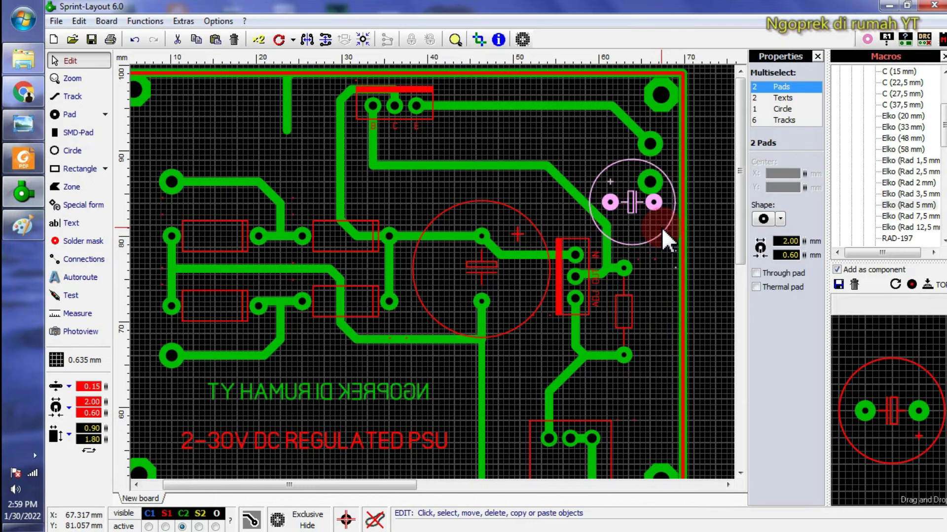
{"action": "left_click", "coordinate": [664, 276]}
{"action": "left_click_drag", "start_coordinate": [660, 204], "coordinate": [658, 254]}
{"action": "left_click", "coordinate": [638, 341]}
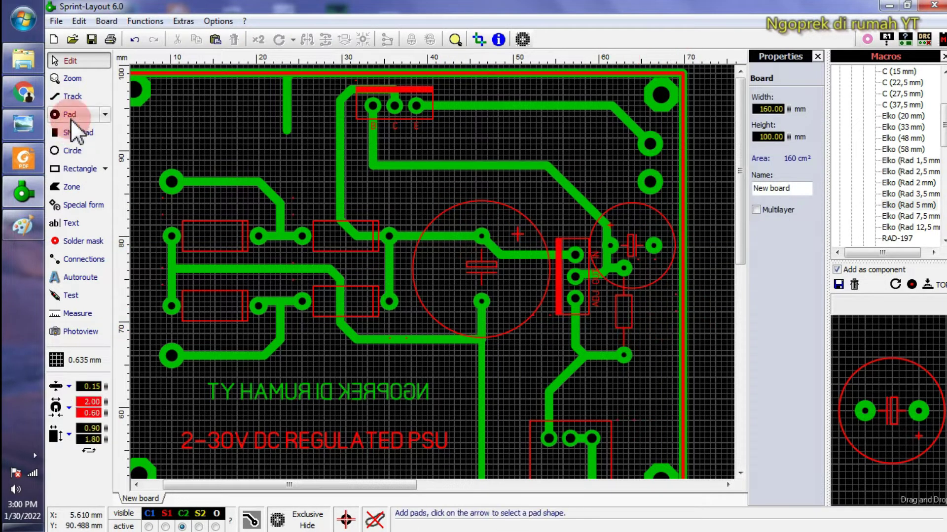
- Route a 1.00 mm track from the small capacitor's negative pad to the ground track along the board's right edge
{"action": "left_click", "coordinate": [73, 97]}
{"action": "scroll", "coordinate": [662, 278], "scroll_direction": "up", "scroll_amount": 3}
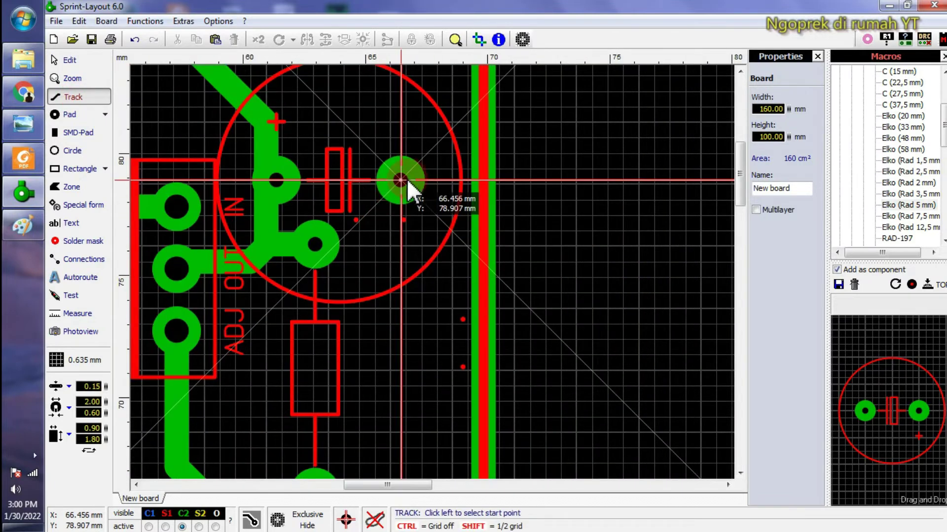
{"action": "left_click", "coordinate": [387, 183]}
{"action": "right_click", "coordinate": [486, 191]}
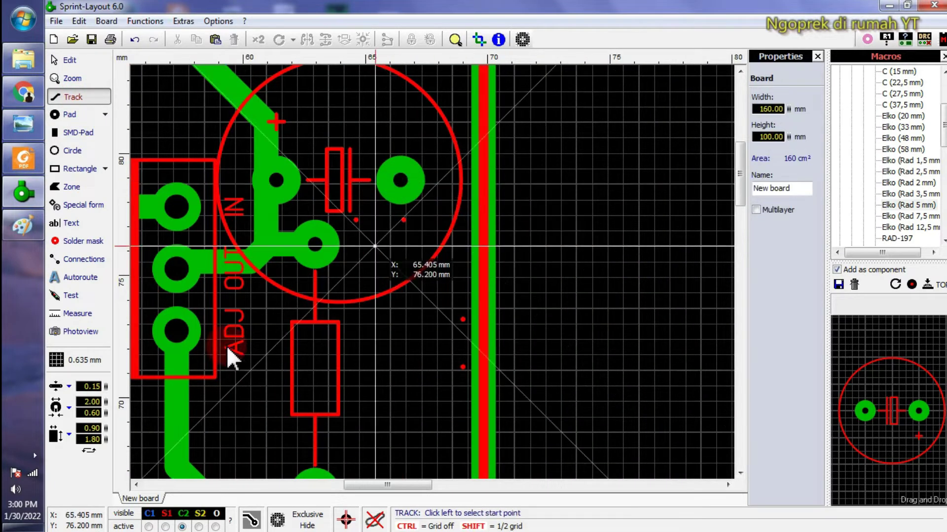
{"action": "left_click", "coordinate": [70, 388]}
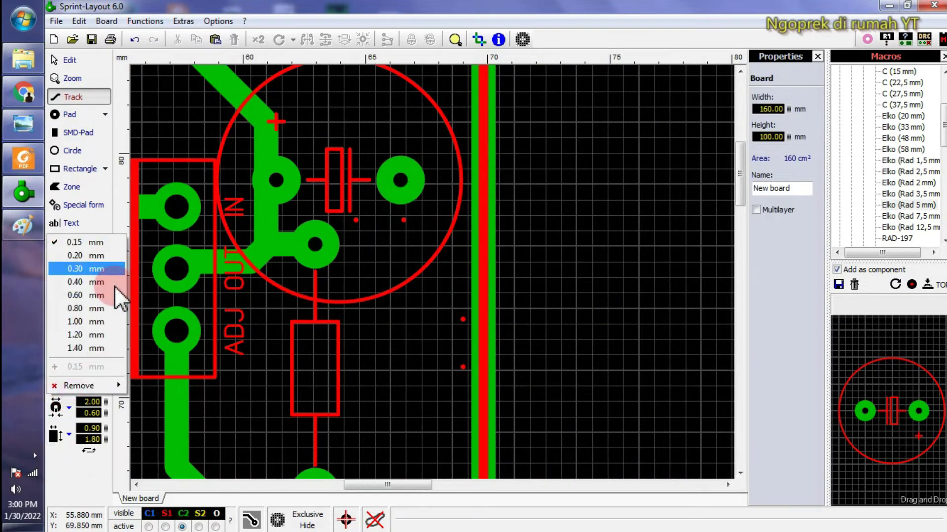
{"action": "left_click", "coordinate": [90, 319]}
{"action": "left_click", "coordinate": [411, 189]}
{"action": "left_click", "coordinate": [484, 182]}
{"action": "right_click", "coordinate": [485, 181]}
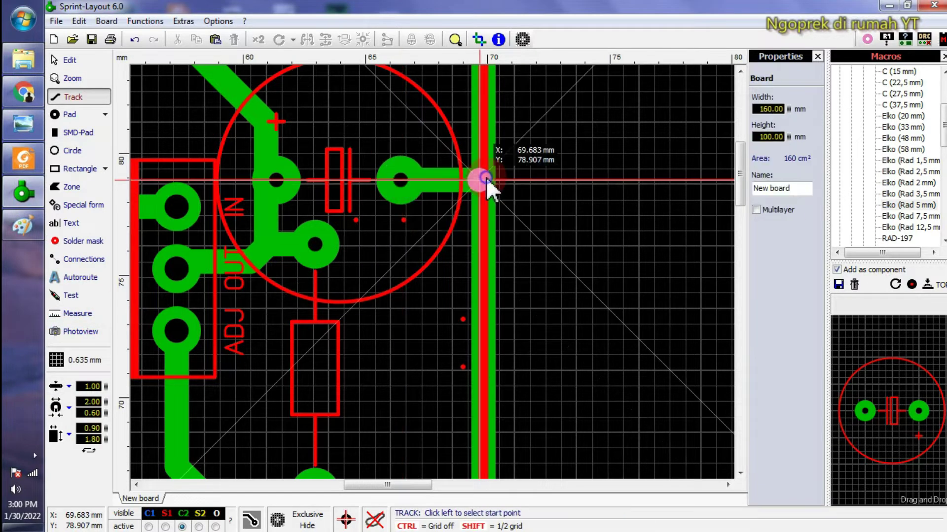
{"action": "scroll", "coordinate": [567, 254], "scroll_direction": "down", "scroll_amount": 2}
{"action": "scroll", "coordinate": [538, 260], "scroll_direction": "down", "scroll_amount": 3}
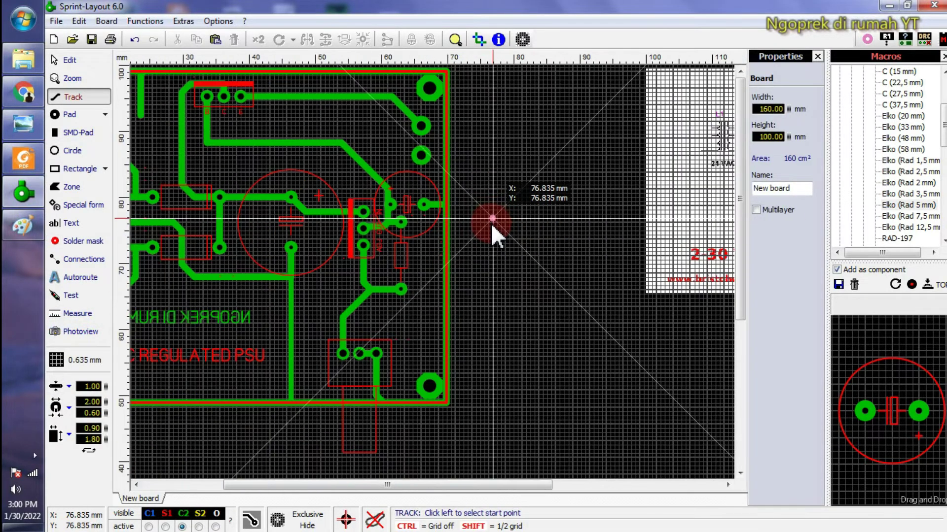
{"action": "key", "text": "Escape"}
- Move the resistor beside the voltage regulator down, clear of the small capacitor's outline
{"action": "scroll", "coordinate": [433, 272], "scroll_direction": "up", "scroll_amount": 3}
{"action": "scroll", "coordinate": [433, 271], "scroll_direction": "up", "scroll_amount": 1}
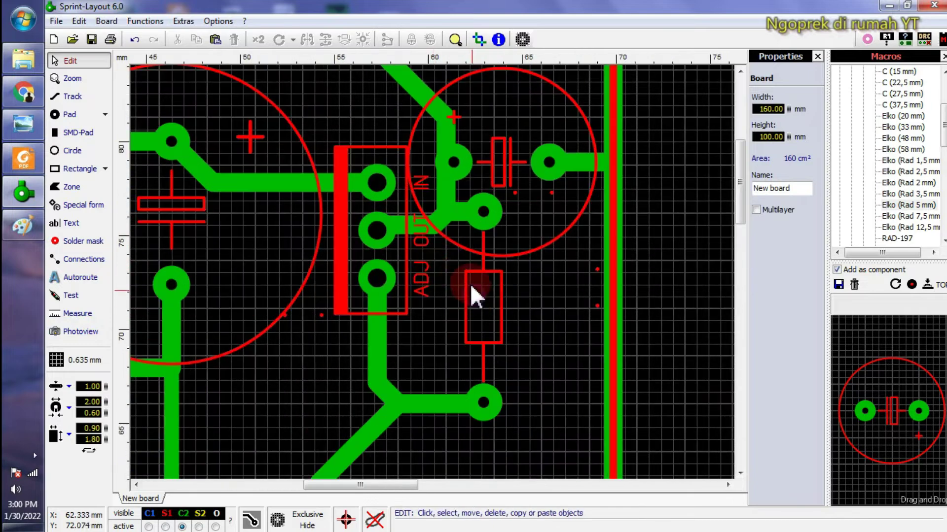
{"action": "left_click", "coordinate": [495, 273]}
{"action": "left_click_drag", "start_coordinate": [492, 227], "coordinate": [477, 315]}
{"action": "scroll", "coordinate": [459, 299], "scroll_direction": "down", "scroll_amount": 1}
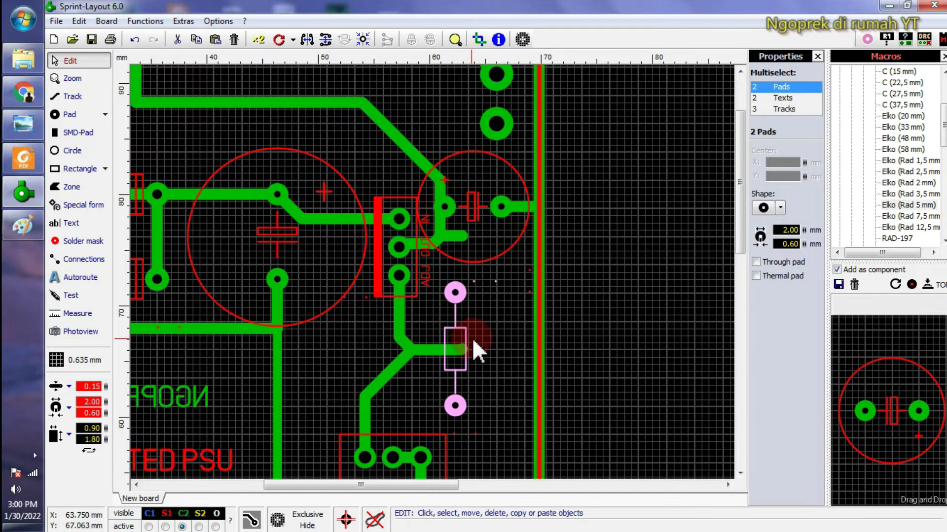
{"action": "scroll", "coordinate": [470, 351], "scroll_direction": "down", "scroll_amount": 1}
{"action": "scroll", "coordinate": [454, 313], "scroll_direction": "up", "scroll_amount": 2}
{"action": "scroll", "coordinate": [433, 272], "scroll_direction": "down", "scroll_amount": 1}
{"action": "scroll", "coordinate": [434, 267], "scroll_direction": "down", "scroll_amount": 1}
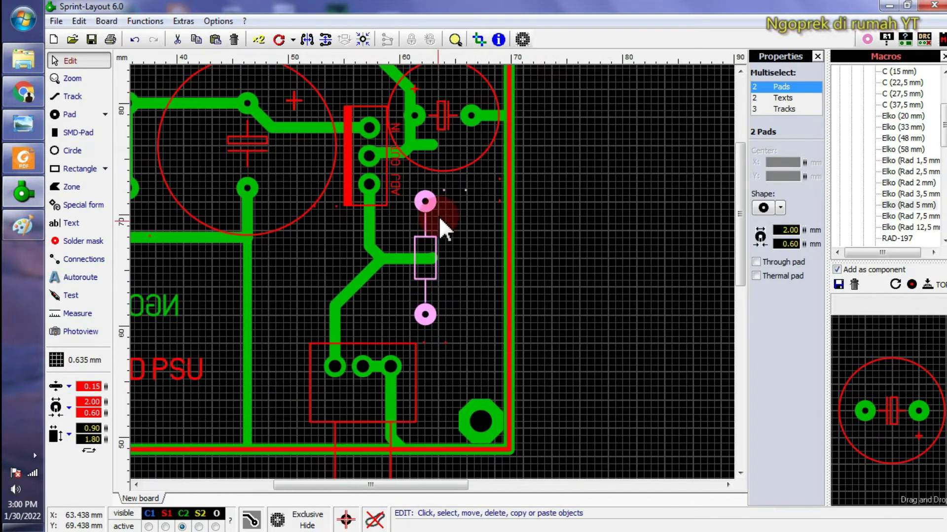
- Delete the tracks linking the regulator's ADJ pad, the resistor and the potentiometer's left pad
{"action": "left_click", "coordinate": [368, 234]}
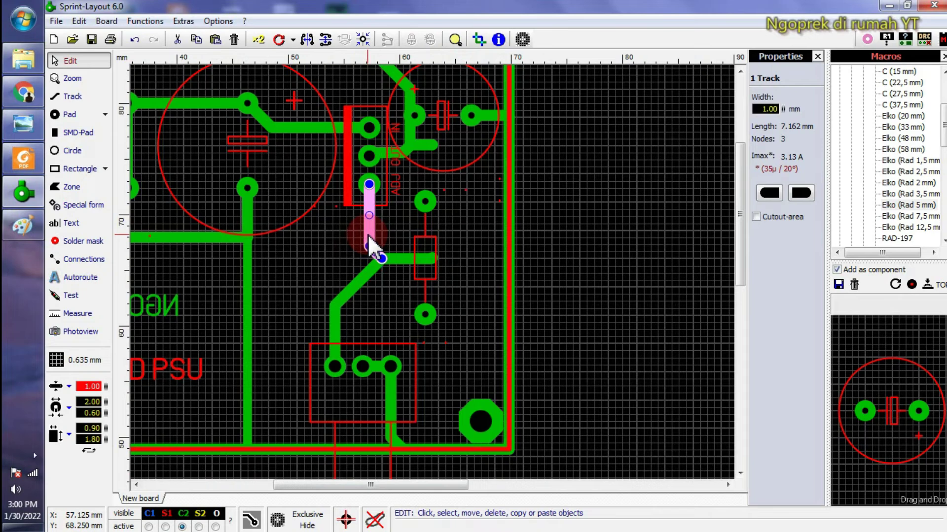
{"action": "key", "text": "Delete"}
{"action": "left_click", "coordinate": [358, 285]}
{"action": "key", "text": "Delete"}
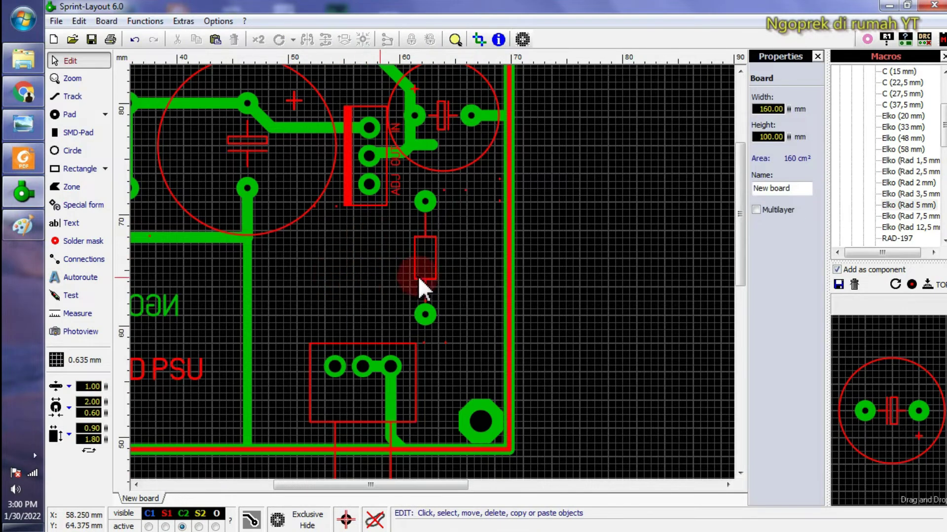
- Rotate the resistor to horizontal and place it just below the voltage regulator
{"action": "left_click", "coordinate": [428, 209]}
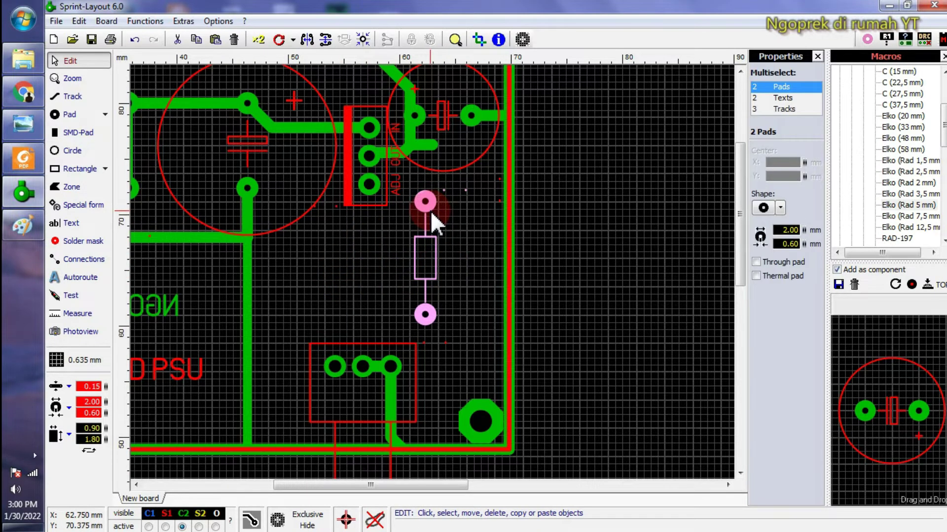
{"action": "key", "text": "ctrl+r"}
{"action": "key", "text": "ctrl+r"}
{"action": "left_click", "coordinate": [454, 324]}
{"action": "left_click_drag", "start_coordinate": [497, 242], "coordinate": [467, 238]}
{"action": "left_click", "coordinate": [362, 287]}
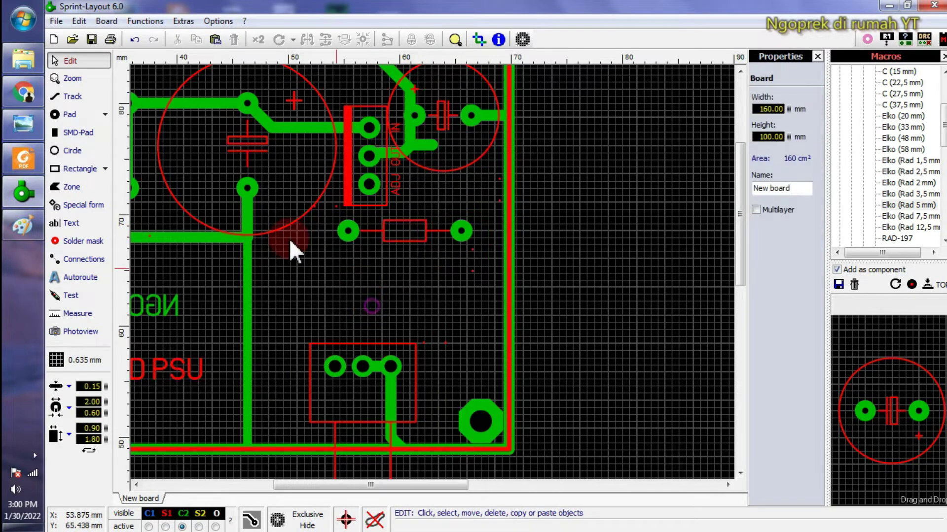
- Route a 1.00 mm track from the regulator's ADJ pad to the resistor's left pad
{"action": "left_click", "coordinate": [69, 96]}
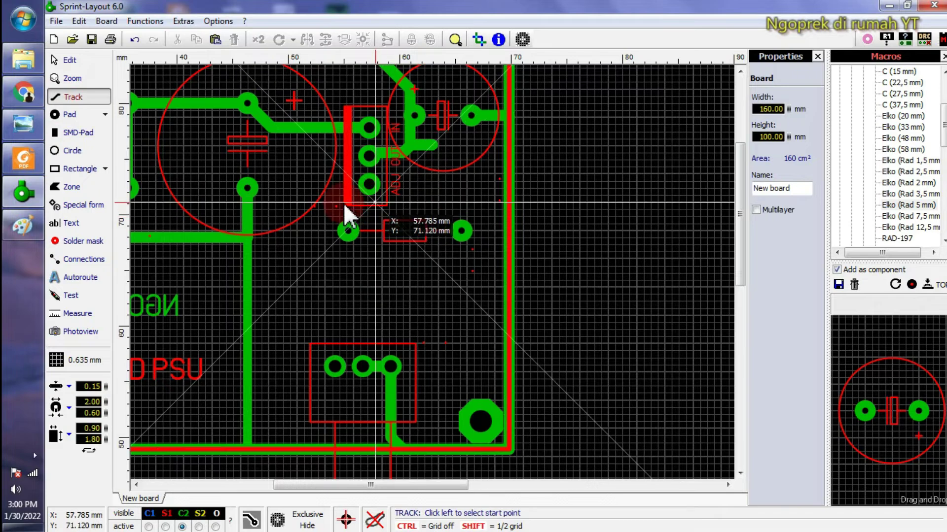
{"action": "left_click", "coordinate": [69, 387]}
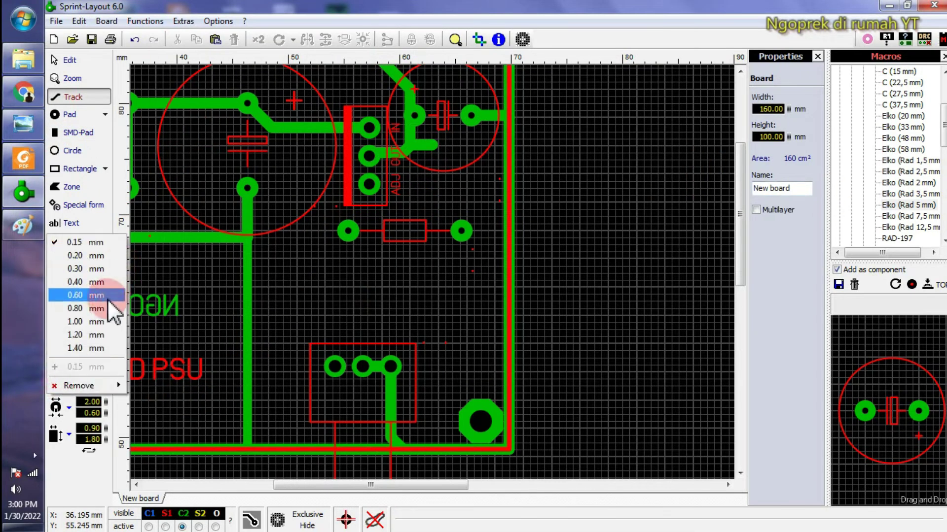
{"action": "left_click", "coordinate": [94, 321]}
{"action": "left_click", "coordinate": [368, 185]}
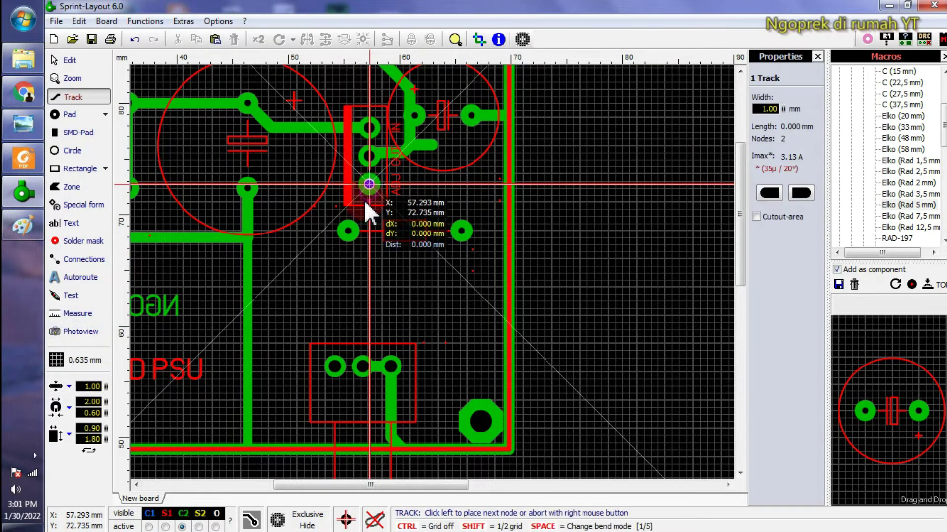
{"action": "left_click", "coordinate": [348, 230]}
{"action": "right_click", "coordinate": [348, 231]}
- Route a 1.00 mm track from the resistor's right pad up to the free end of the regulator's OUT track
{"action": "left_click", "coordinate": [454, 228]}
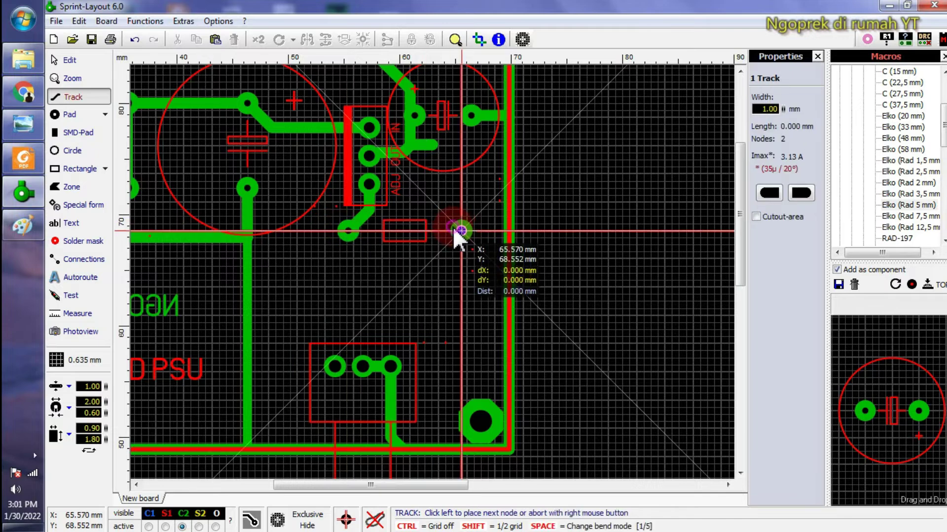
{"action": "scroll", "coordinate": [441, 189], "scroll_direction": "up", "scroll_amount": 4}
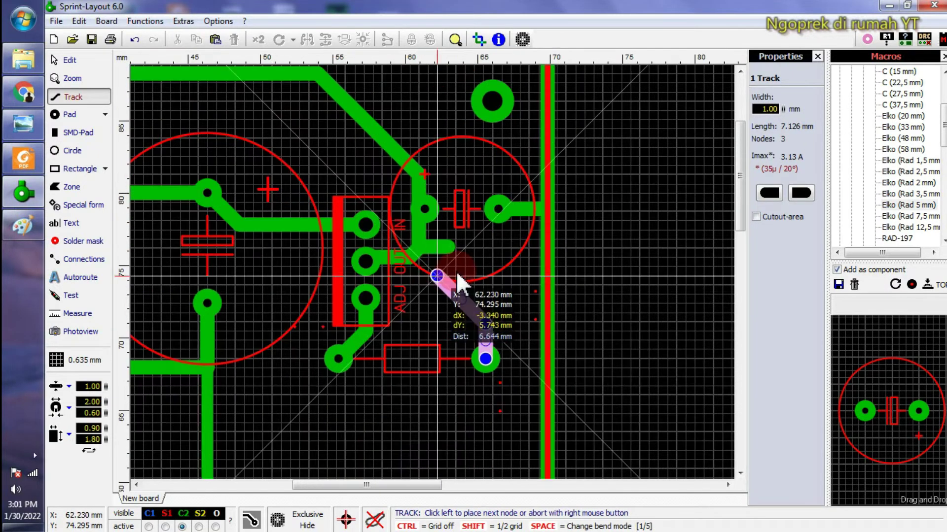
{"action": "left_click", "coordinate": [451, 252]}
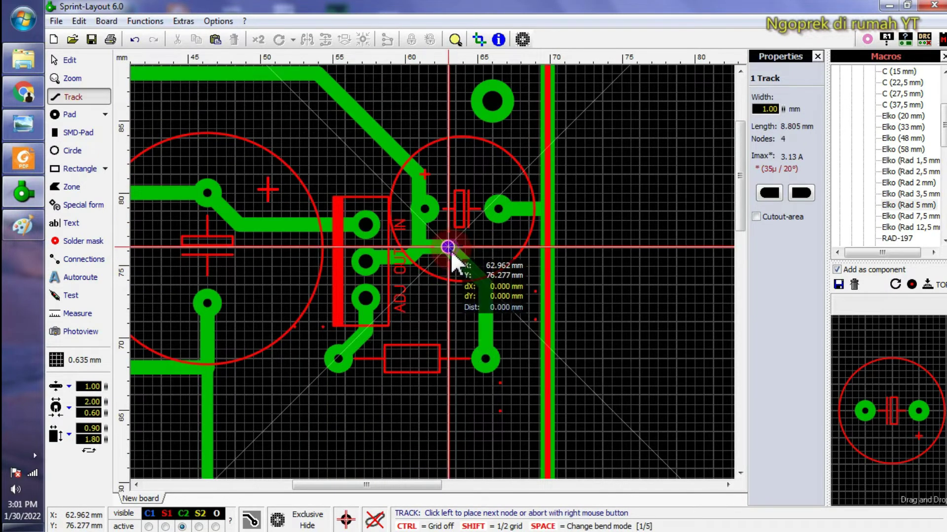
{"action": "right_click", "coordinate": [451, 252]}
{"action": "key", "text": "Escape"}
- Delete the leftover vertical track hanging from the board's upper edge where the small capacitor used to be
{"action": "scroll", "coordinate": [442, 276], "scroll_direction": "down", "scroll_amount": 4}
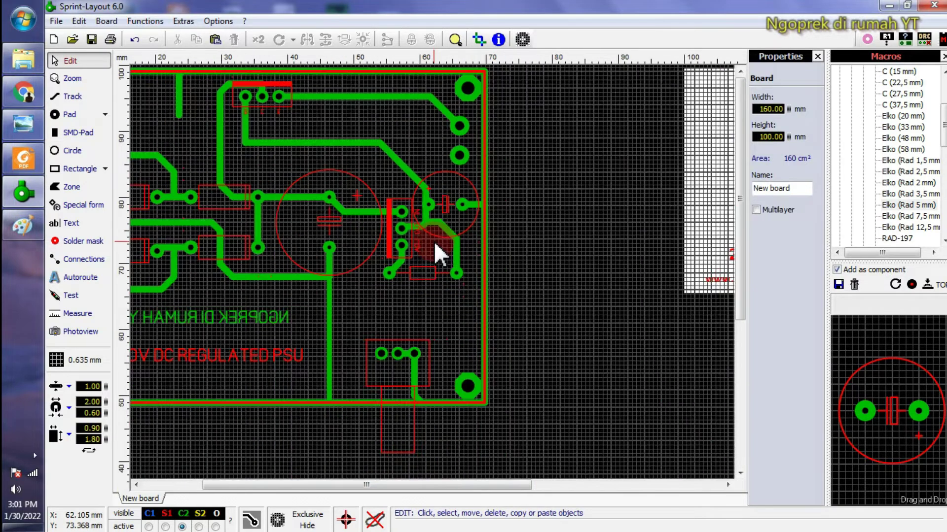
{"action": "scroll", "coordinate": [359, 143], "scroll_direction": "up", "scroll_amount": 3}
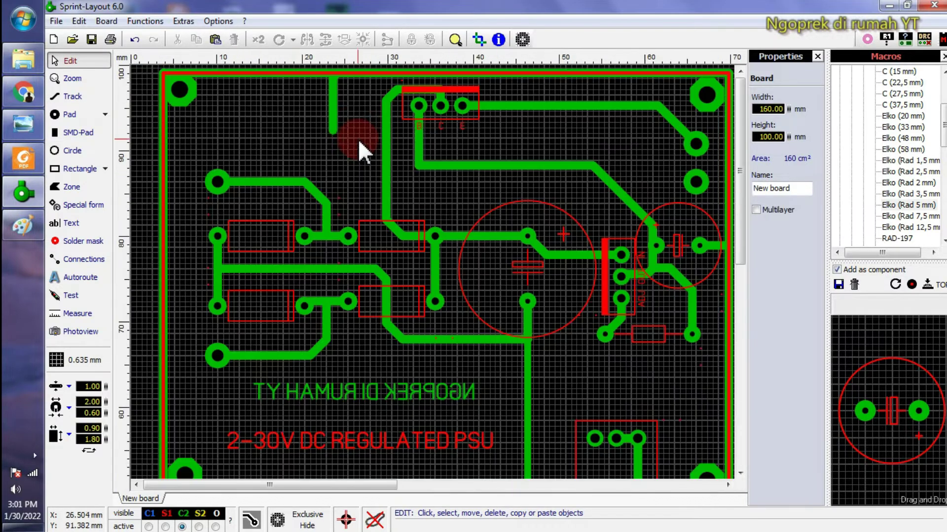
{"action": "left_click", "coordinate": [336, 116]}
{"action": "key", "text": "Delete"}
{"action": "scroll", "coordinate": [485, 373], "scroll_direction": "down", "scroll_amount": 3}
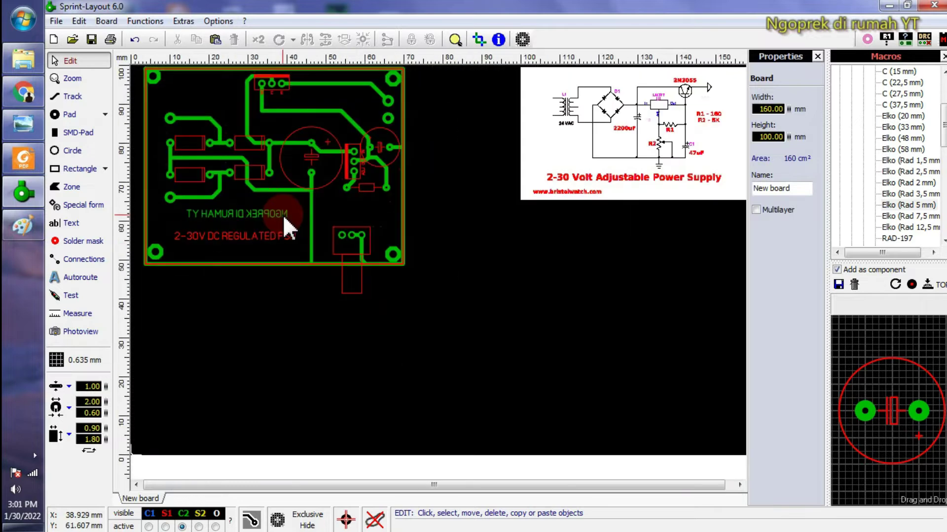
{"action": "scroll", "coordinate": [283, 217], "scroll_direction": "up", "scroll_amount": 2}
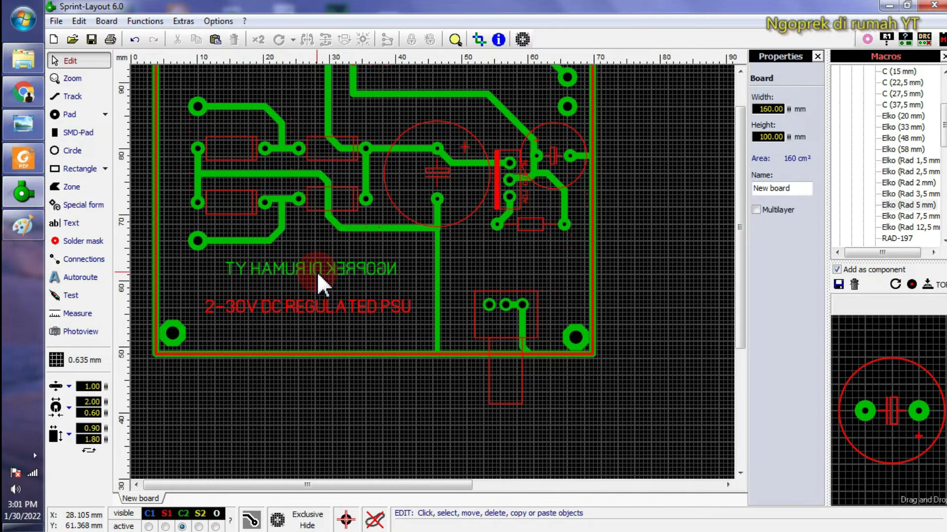
{"action": "scroll", "coordinate": [335, 273], "scroll_direction": "up", "scroll_amount": 3}
{"action": "left_click", "coordinate": [617, 268]}
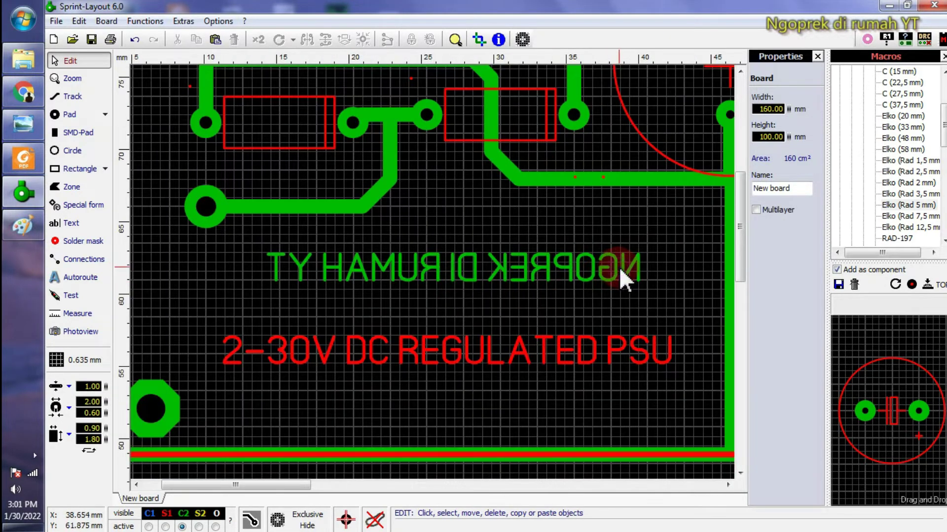
{"action": "right_click", "coordinate": [636, 276]}
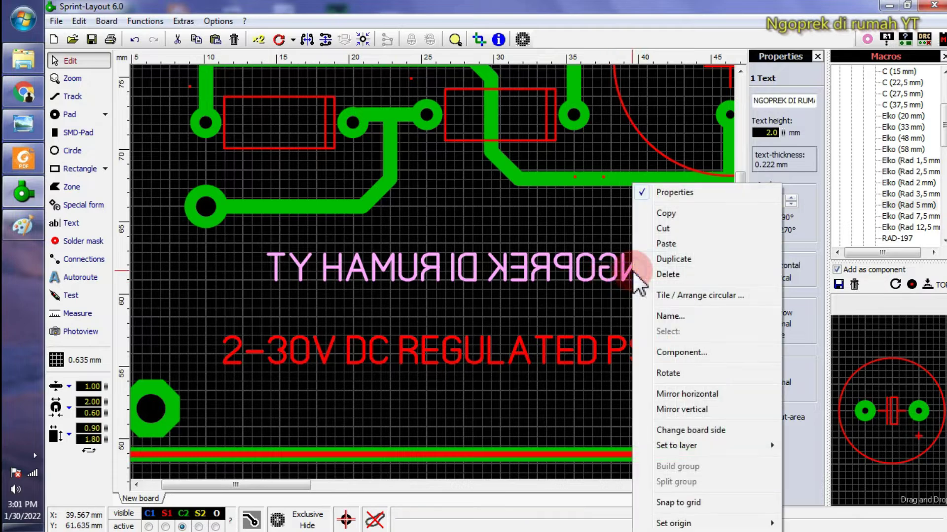
{"action": "left_click", "coordinate": [708, 258]}
{"action": "left_click", "coordinate": [261, 281]}
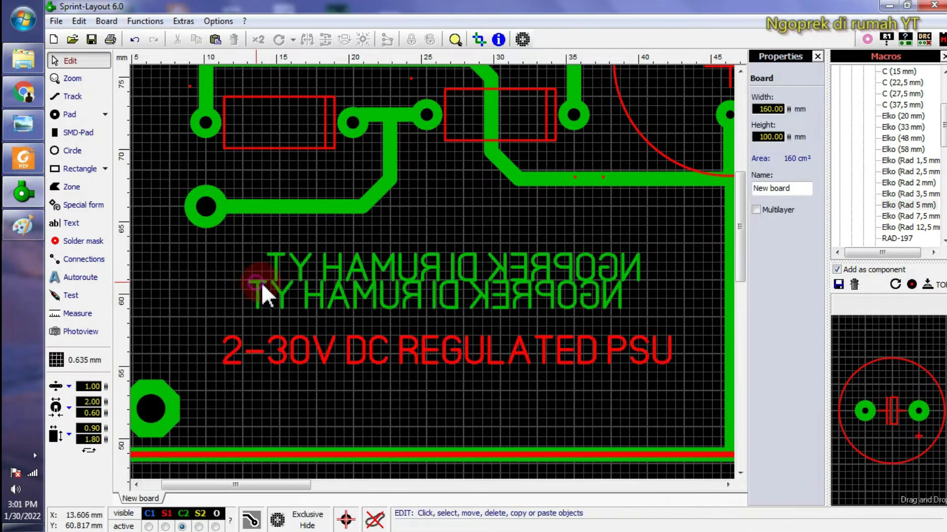
{"action": "left_click", "coordinate": [375, 294]}
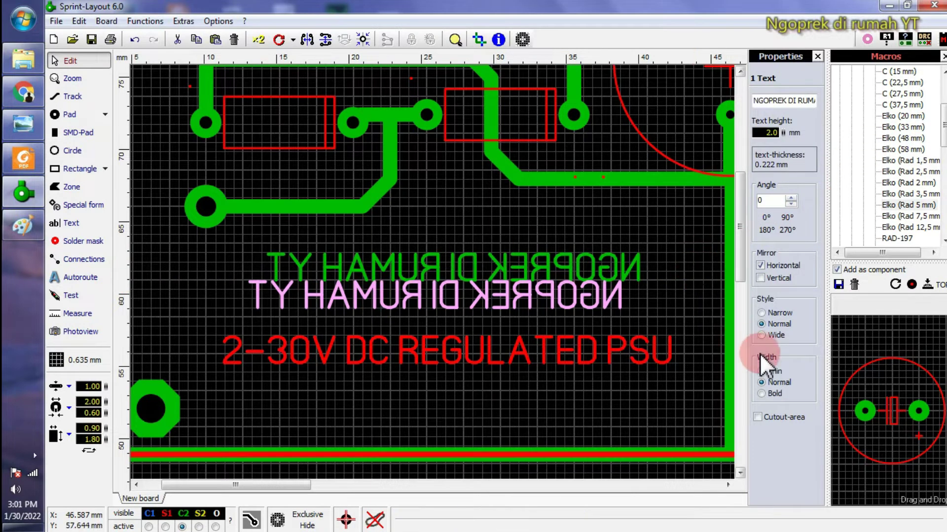
{"action": "right_click", "coordinate": [552, 283]}
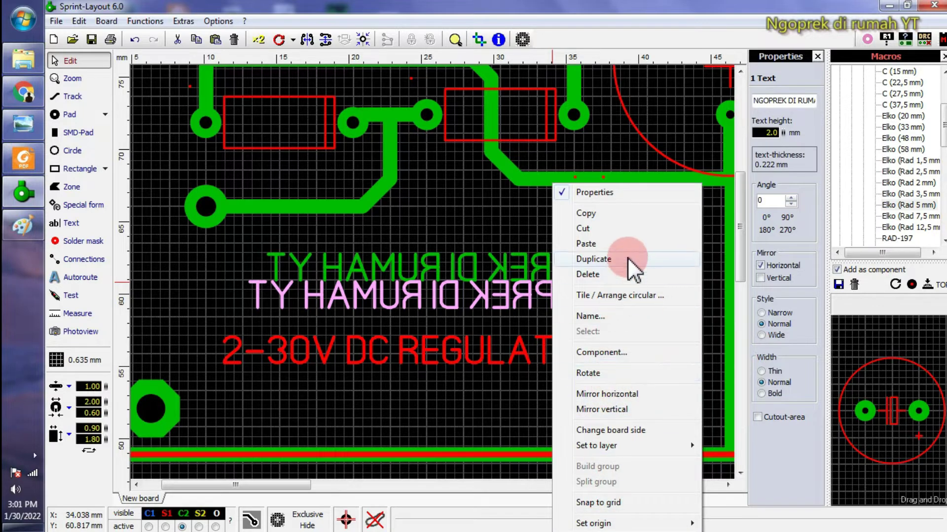
{"action": "left_click", "coordinate": [639, 197]}
{"action": "left_click", "coordinate": [700, 226]}
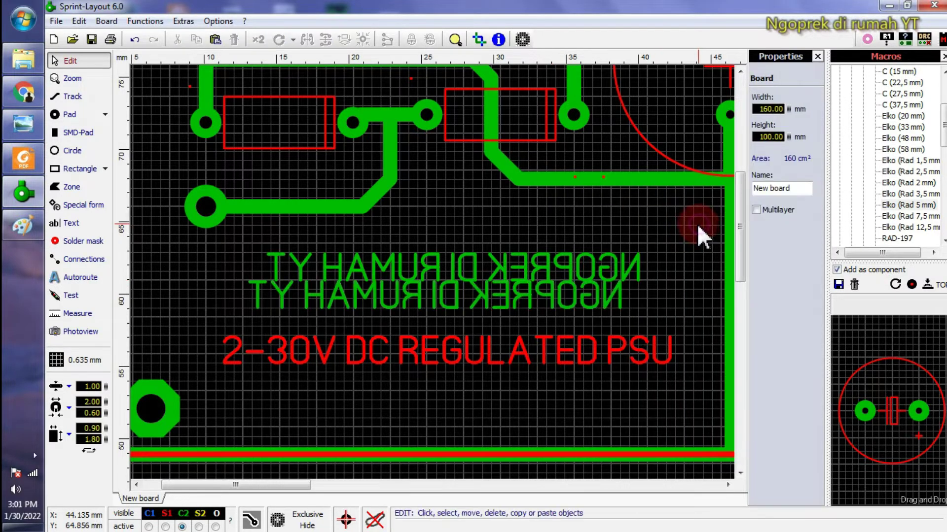
{"action": "left_click", "coordinate": [575, 283]}
{"action": "left_click", "coordinate": [661, 218]}
{"action": "left_click", "coordinate": [595, 253]}
{"action": "left_click", "coordinate": [665, 284]}
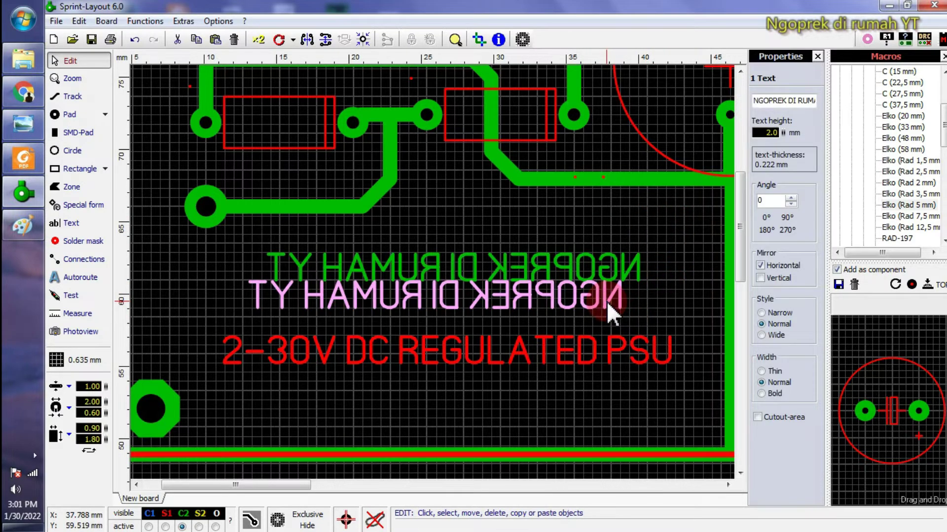
{"action": "key", "text": "Delete"}
- Copy the red title text, place the copy just above the original, and change its wording to "NGOPREK DI RUMAH YT"
{"action": "left_click", "coordinate": [496, 363]}
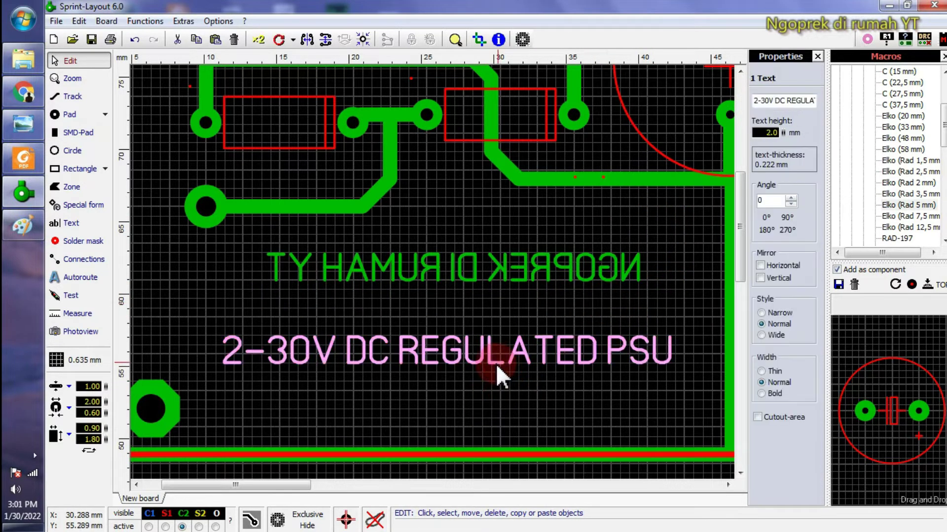
{"action": "key", "text": "ctrl+c"}
{"action": "key", "text": "ctrl+v"}
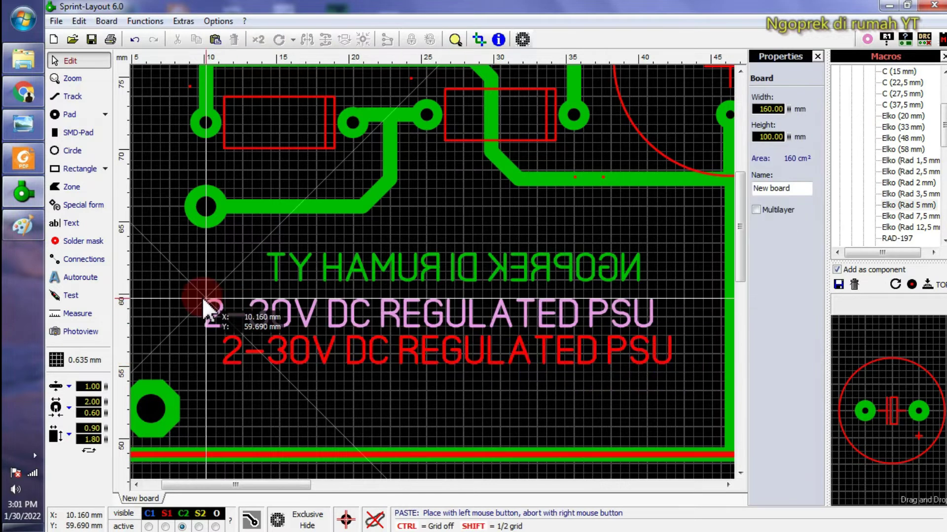
{"action": "left_click", "coordinate": [283, 298]}
{"action": "double_click", "coordinate": [292, 295]}
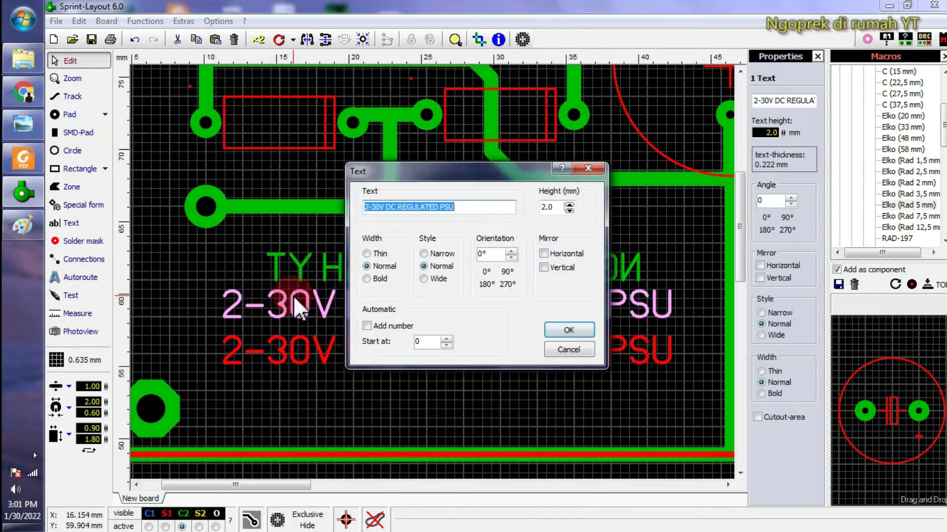
{"action": "type", "text": "ng"}
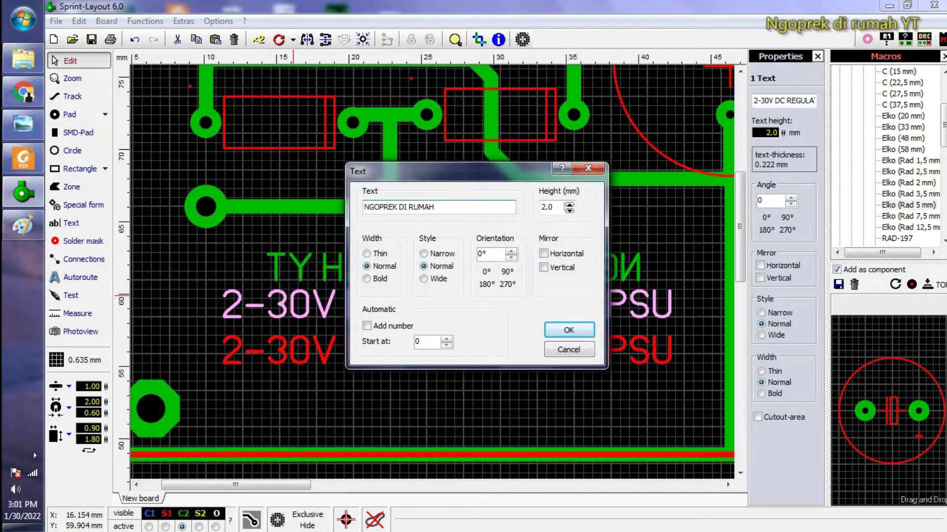
{"action": "key", "text": "Return"}
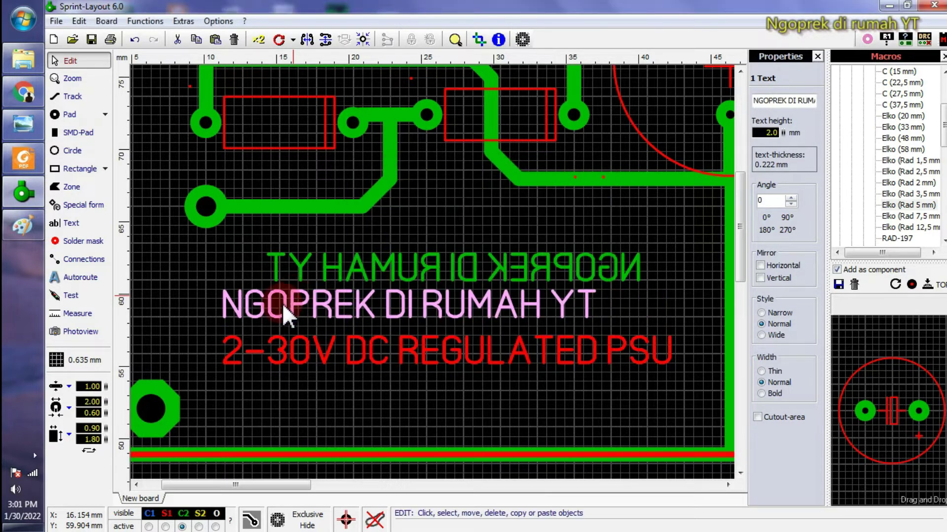
{"action": "left_click", "coordinate": [612, 302]}
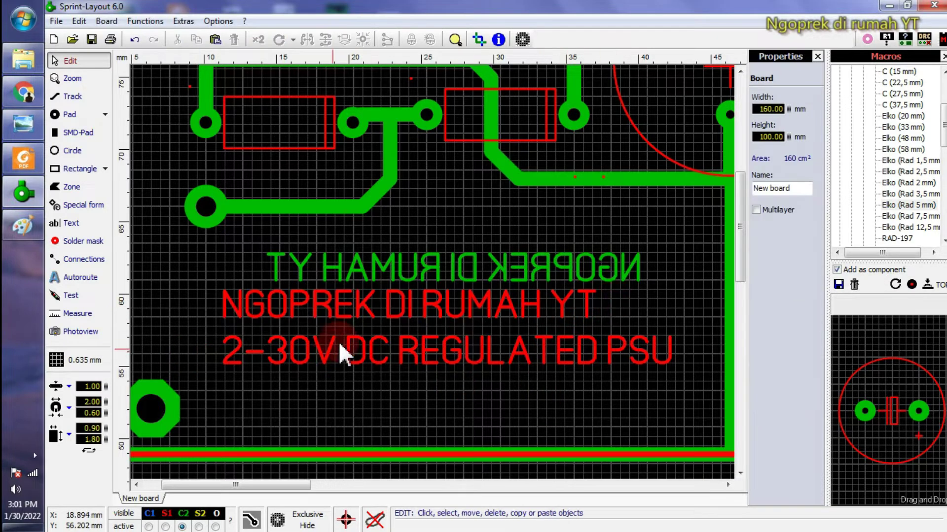
- Shift the mirrored copper text up slightly and space the two red silkscreen text lines neatly beneath it
{"action": "left_click_drag", "start_coordinate": [540, 270], "coordinate": [530, 252]}
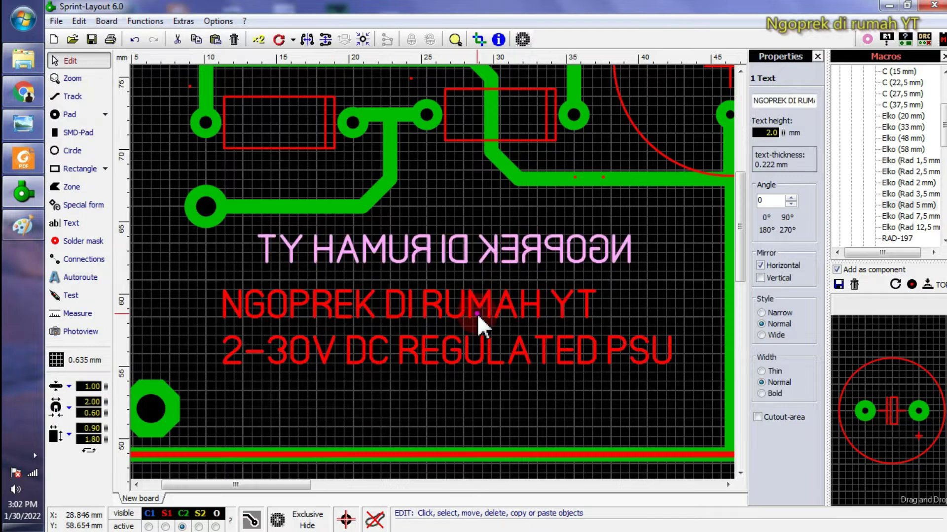
{"action": "left_click", "coordinate": [289, 322]}
{"action": "left_click_drag", "start_coordinate": [286, 308], "coordinate": [303, 298]}
{"action": "left_click", "coordinate": [296, 345]}
{"action": "mouse_move", "coordinate": [295, 344]}
{"action": "left_mouse_down"}
{"action": "mouse_move", "coordinate": [320, 339]}
{"action": "mouse_move", "coordinate": [310, 340]}
{"action": "left_mouse_up"}
{"action": "left_click", "coordinate": [442, 402]}
- Remove the scanned schematic bitmap from the background of board side 2 (Bottom)
{"action": "scroll", "coordinate": [308, 339], "scroll_direction": "down", "scroll_amount": 3}
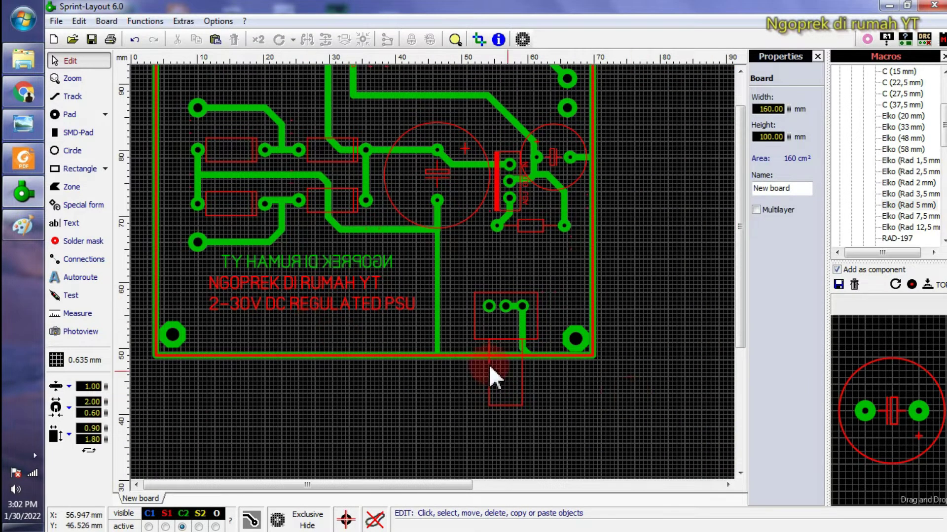
{"action": "scroll", "coordinate": [506, 370], "scroll_direction": "down", "scroll_amount": 2}
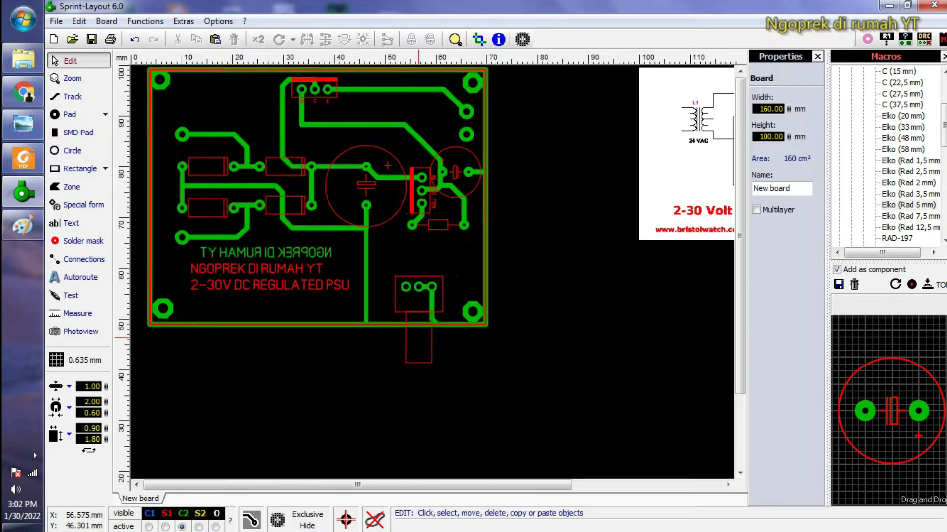
{"action": "scroll", "coordinate": [257, 168], "scroll_direction": "up", "scroll_amount": 2}
{"action": "scroll", "coordinate": [296, 191], "scroll_direction": "down", "scroll_amount": 1}
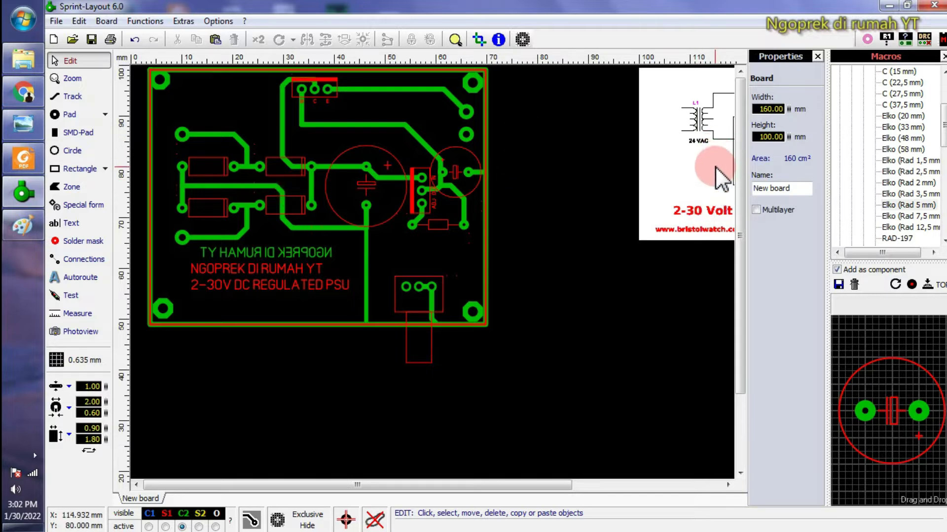
{"action": "left_click", "coordinate": [180, 19]}
{"action": "left_click", "coordinate": [217, 69]}
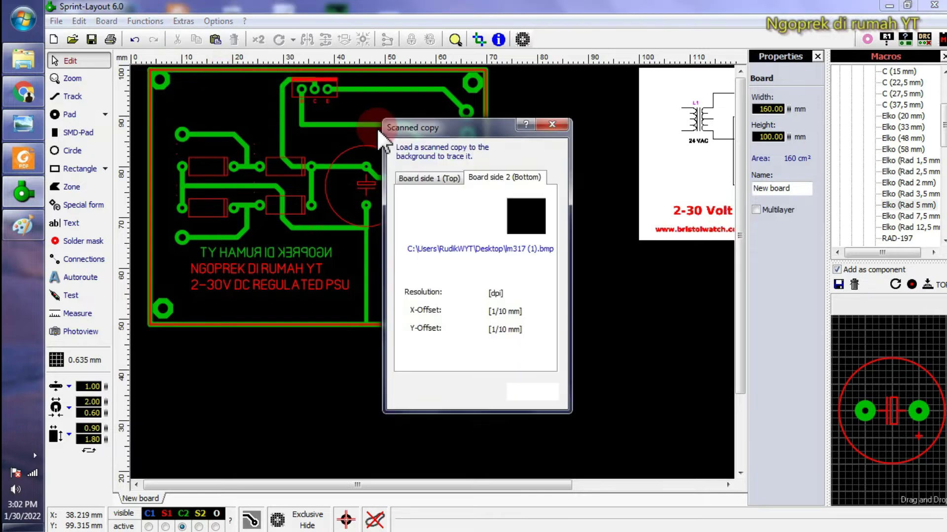
{"action": "left_click", "coordinate": [440, 273]}
{"action": "left_click", "coordinate": [531, 392]}
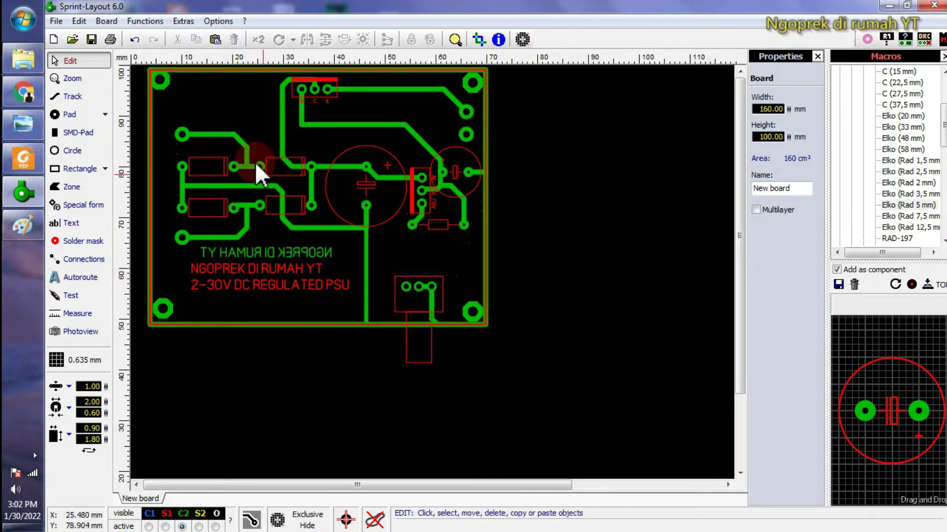
- Select the entire layout and move it left so its outline sits against the workspace's left edge
{"action": "scroll", "coordinate": [178, 98], "scroll_direction": "up", "scroll_amount": 1}
{"action": "scroll", "coordinate": [207, 123], "scroll_direction": "down", "scroll_amount": 1}
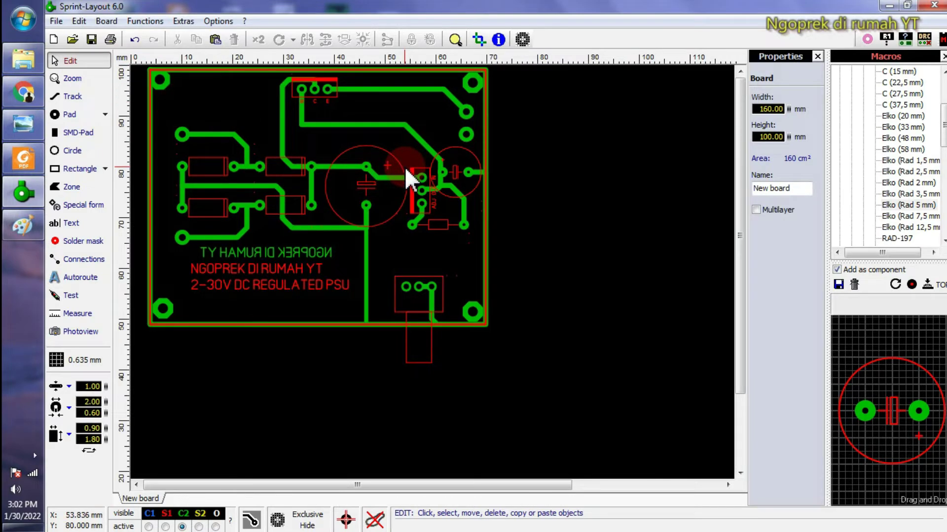
{"action": "key", "text": "ctrl+a"}
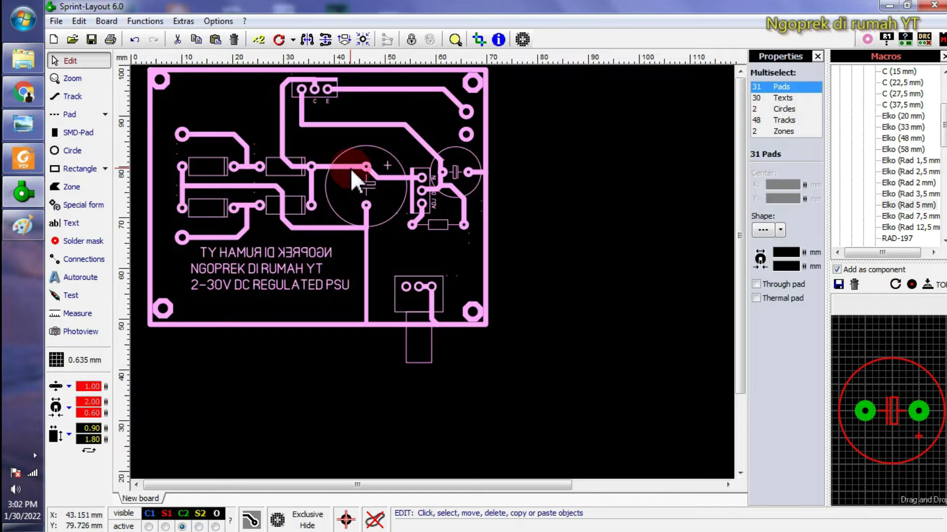
{"action": "left_click_drag", "start_coordinate": [161, 75], "coordinate": [138, 70]}
{"action": "left_click", "coordinate": [561, 222]}
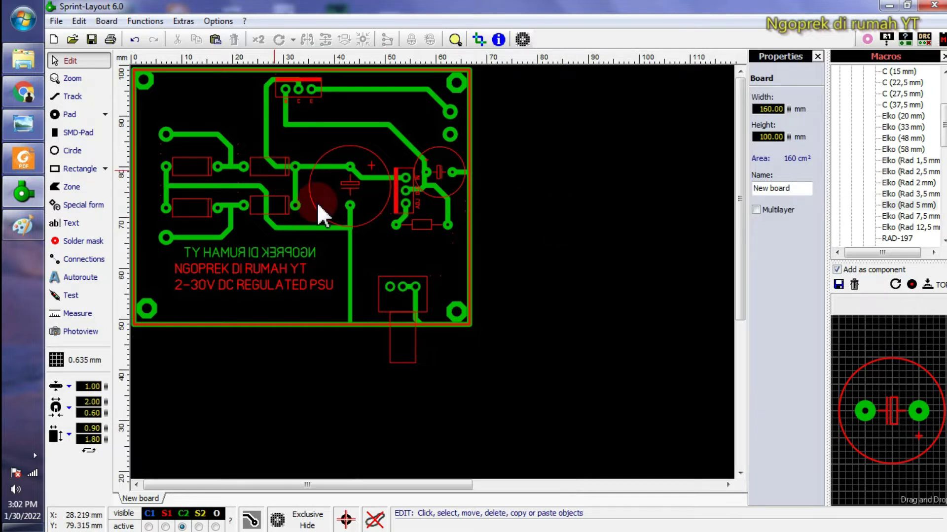
- Give the upper-left diode the component ID D1
{"action": "scroll", "coordinate": [275, 179], "scroll_direction": "up", "scroll_amount": 2}
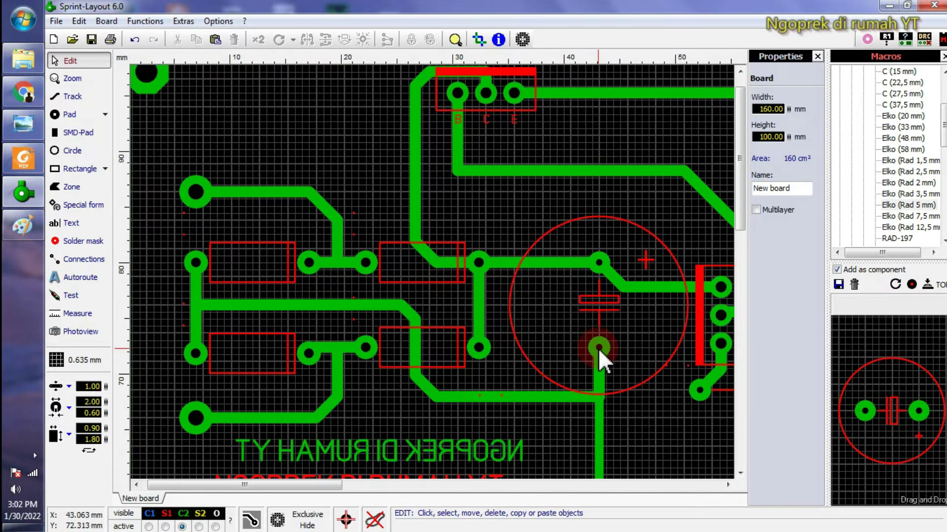
{"action": "double_click", "coordinate": [291, 270]}
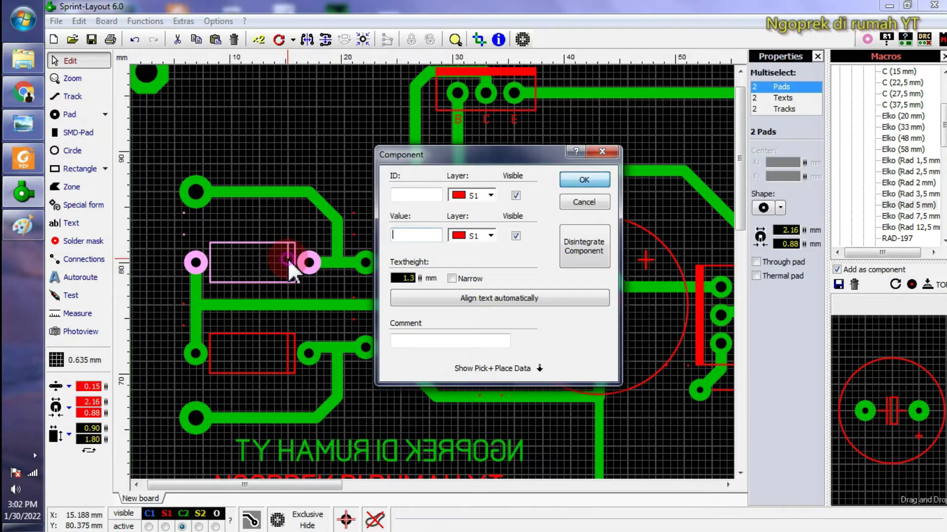
{"action": "type", "text": "D1"}
{"action": "left_click", "coordinate": [580, 180]}
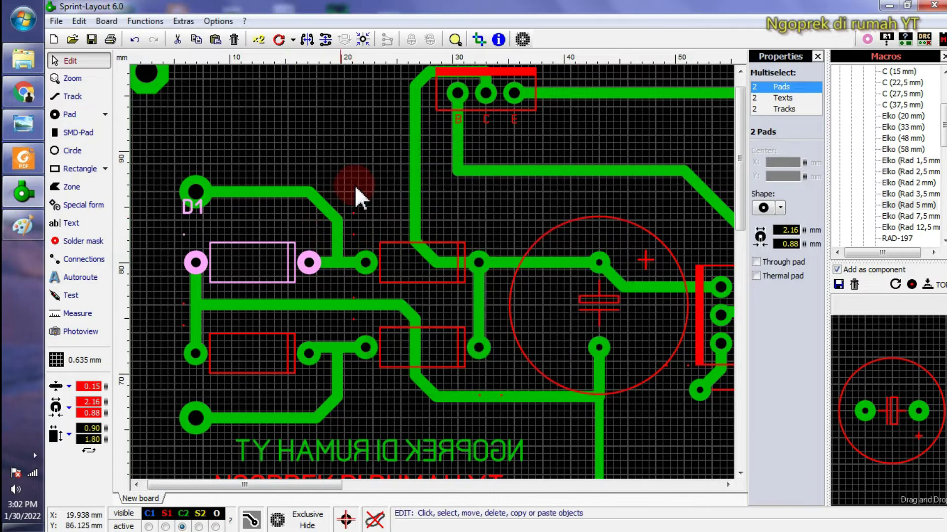
{"action": "left_click", "coordinate": [293, 253]}
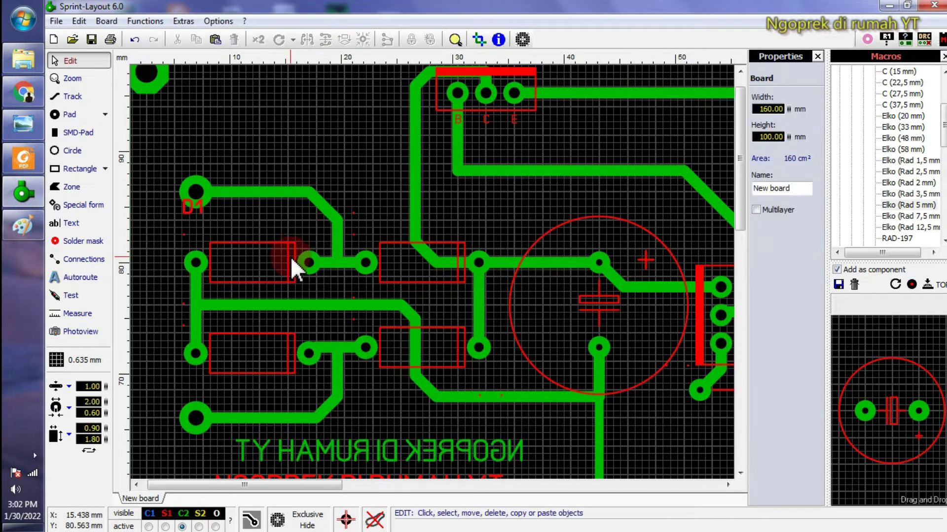
- Set the component value of diode D1 to D2A
{"action": "double_click", "coordinate": [296, 267]}
{"action": "left_click", "coordinate": [409, 236]}
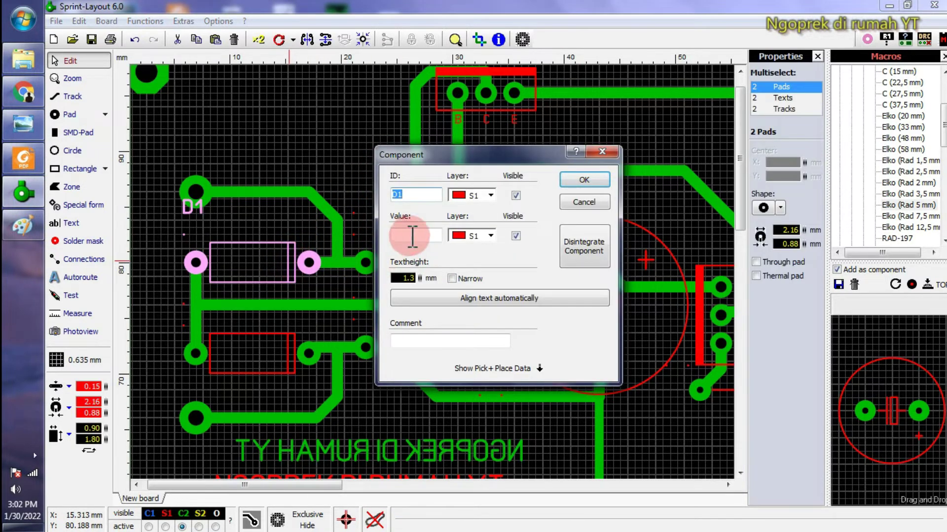
{"action": "type", "text": "400"}
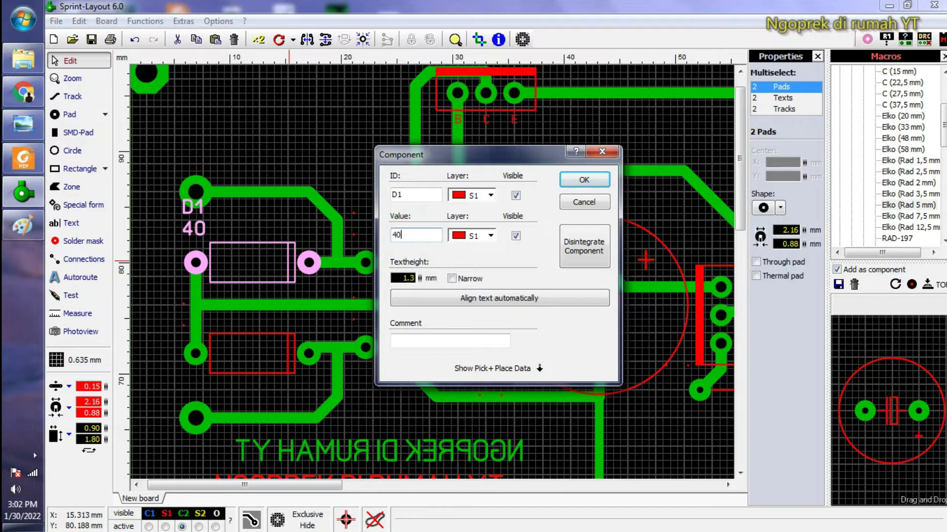
{"action": "key", "text": "BackSpace"}
{"action": "key", "text": "BackSpace"}
{"action": "key", "text": "BackSpace"}
{"action": "type", "text": "D2A"}
{"action": "left_click", "coordinate": [599, 172]}
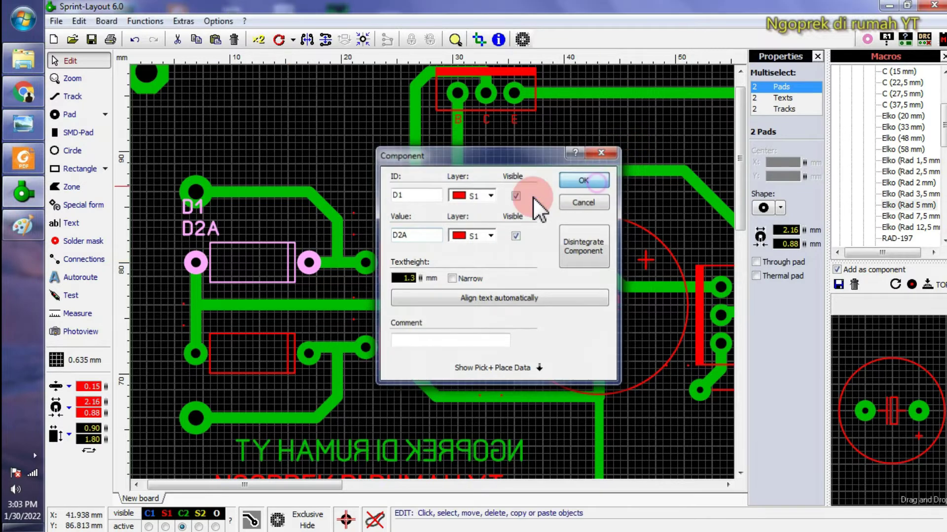
{"action": "left_click", "coordinate": [382, 99]}
- Move the D2A value label inside the diode's outline and the D1 label just above it
{"action": "left_click_drag", "start_coordinate": [201, 227], "coordinate": [257, 270]}
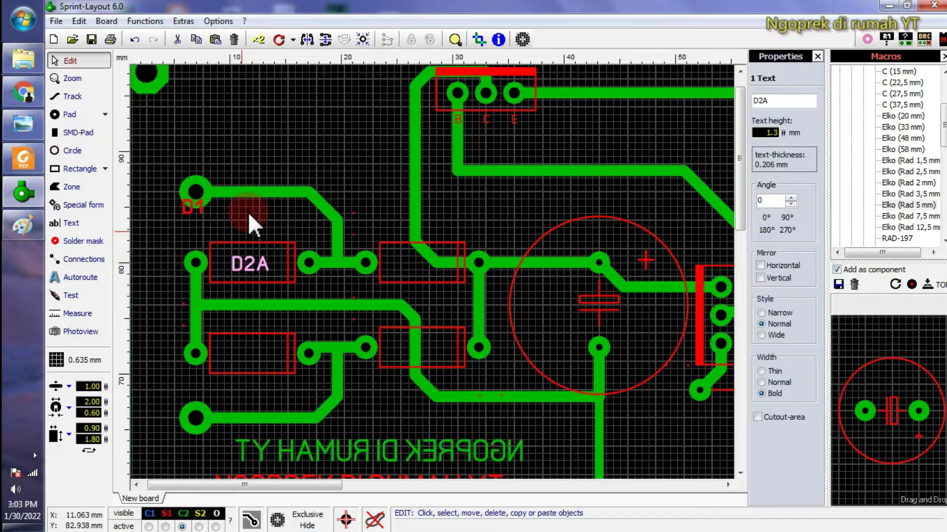
{"action": "left_click", "coordinate": [232, 224]}
{"action": "left_click", "coordinate": [204, 217]}
{"action": "left_click_drag", "start_coordinate": [205, 217], "coordinate": [263, 234]}
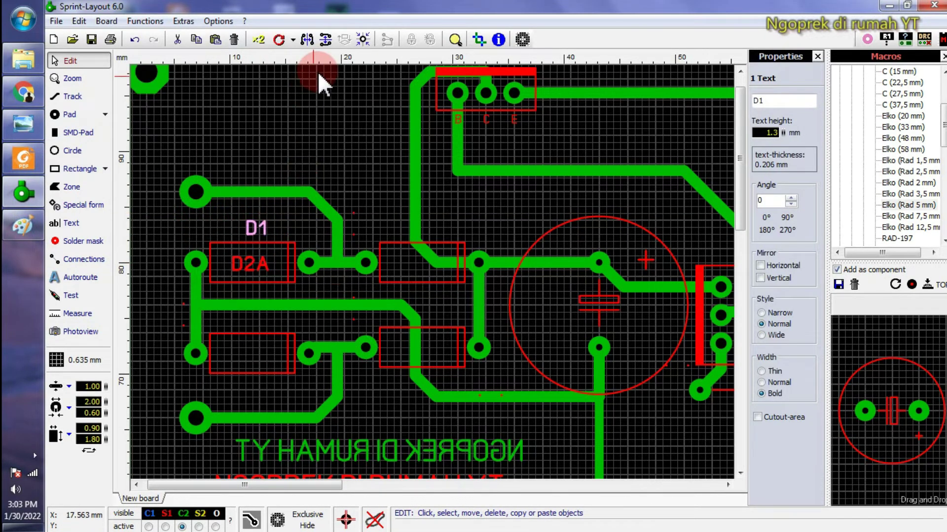
{"action": "left_click", "coordinate": [401, 150]}
- Give the upper-right diode of the four-diode group the component ID D2 and the value D2A
{"action": "double_click", "coordinate": [463, 252]}
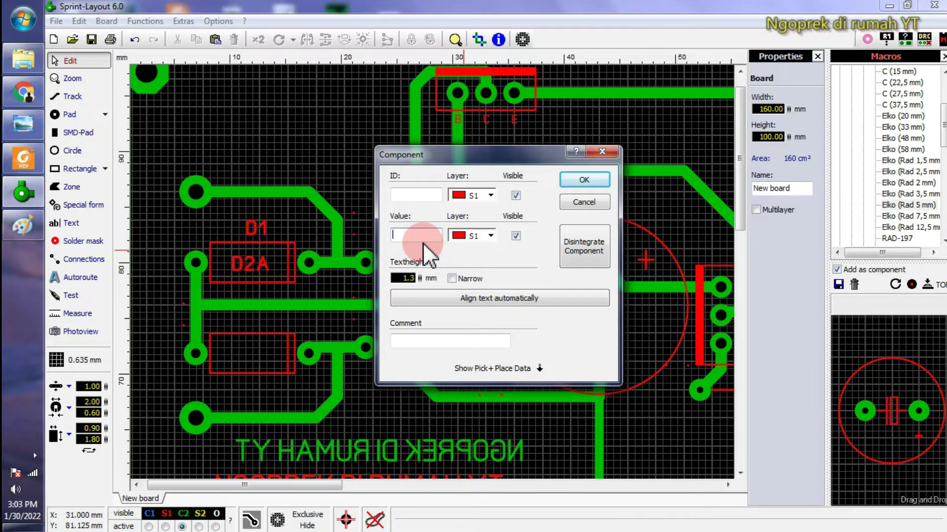
{"action": "left_click", "coordinate": [416, 194]}
{"action": "type", "text": "D2"}
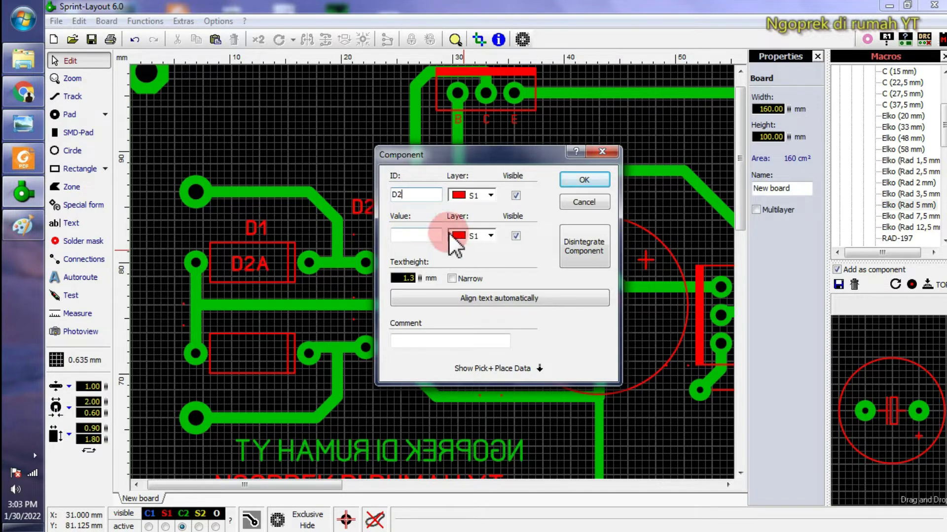
{"action": "left_click", "coordinate": [425, 235]}
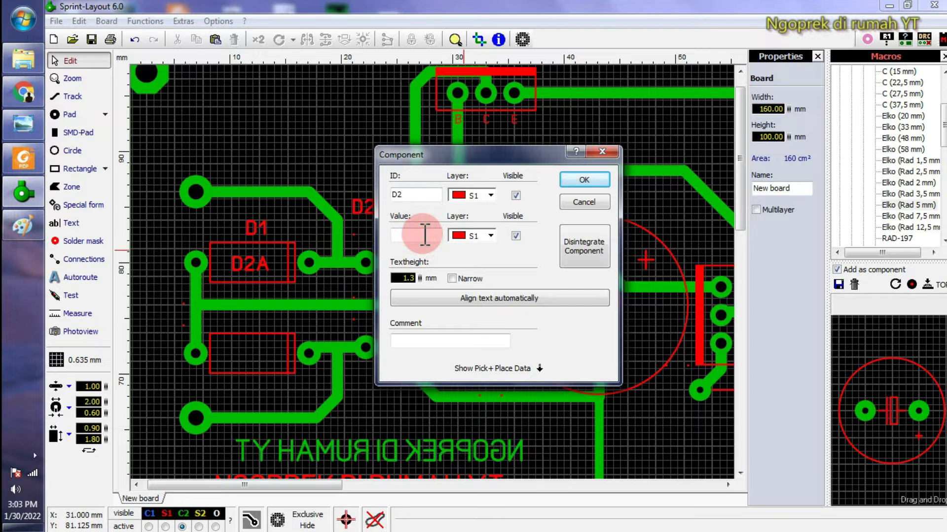
{"action": "type", "text": "D2A"}
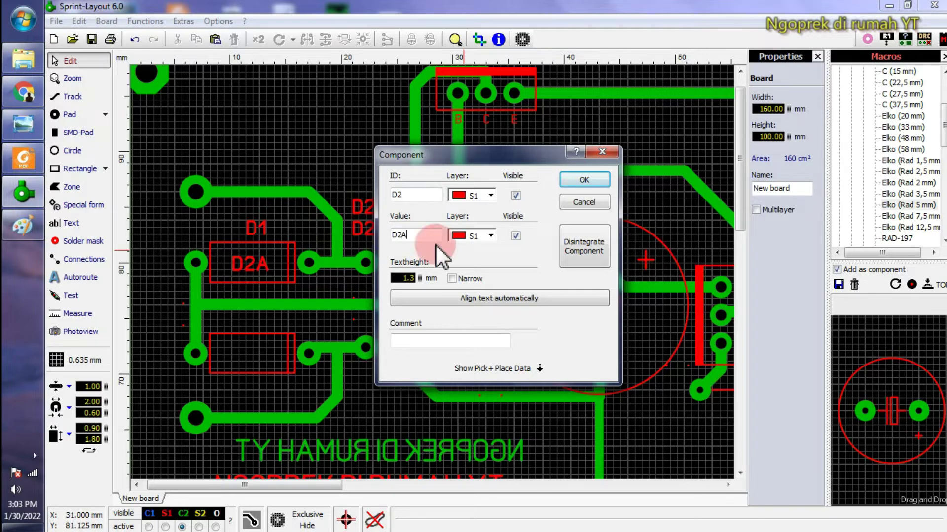
{"action": "left_click", "coordinate": [584, 179]}
- Move the upper-right diode's D2A value label inside its outline and its D2 label just above it
{"action": "left_click", "coordinate": [386, 229]}
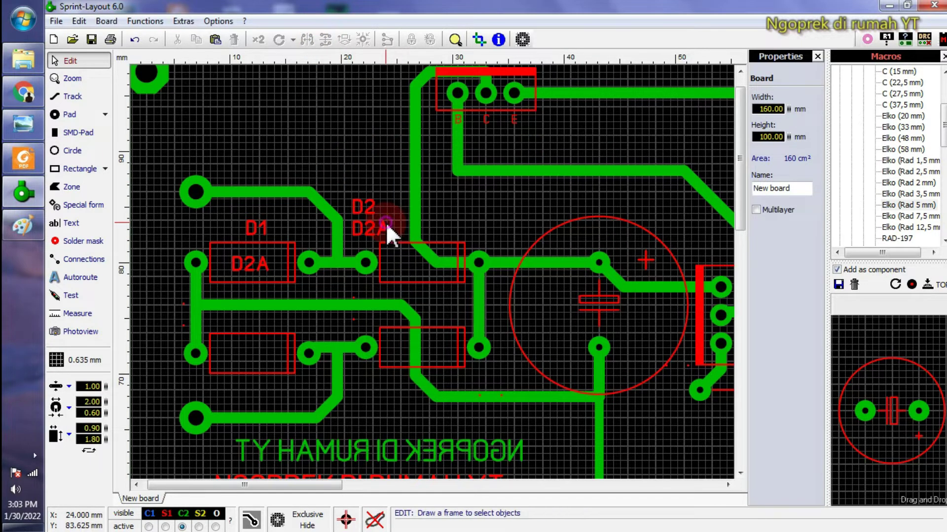
{"action": "left_click_drag", "start_coordinate": [387, 230], "coordinate": [438, 265]}
{"action": "left_click", "coordinate": [406, 214]}
{"action": "left_click_drag", "start_coordinate": [370, 212], "coordinate": [400, 229]}
{"action": "left_click", "coordinate": [311, 383]}
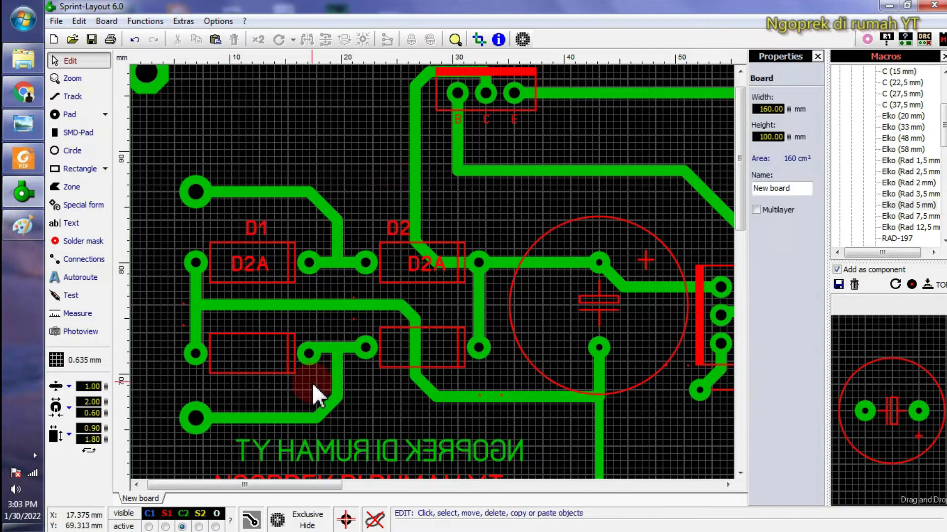
- Give the lower-left diode the component value D2A and the ID D3
{"action": "double_click", "coordinate": [269, 332]}
{"action": "left_click", "coordinate": [426, 236]}
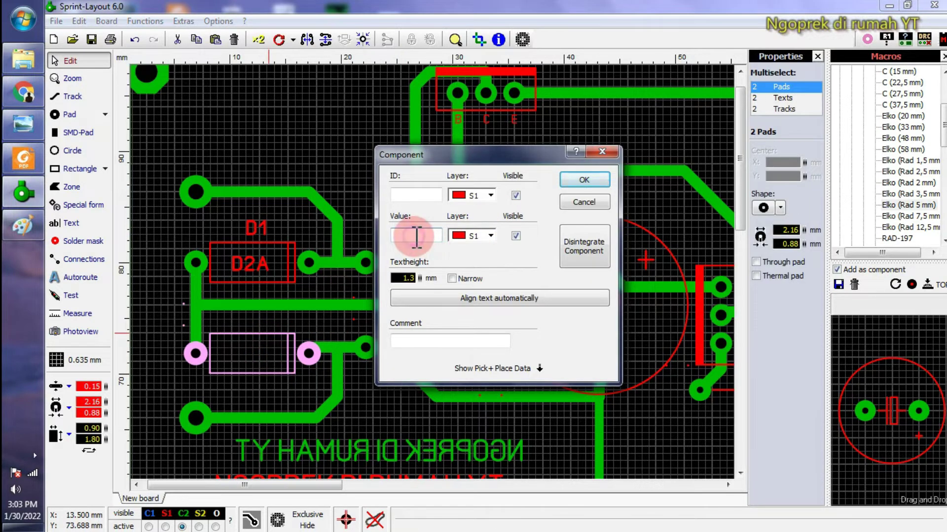
{"action": "type", "text": "D2A"}
{"action": "left_click", "coordinate": [422, 196]}
{"action": "type", "text": "D3"}
{"action": "left_click", "coordinate": [426, 197]}
{"action": "left_click", "coordinate": [584, 179]}
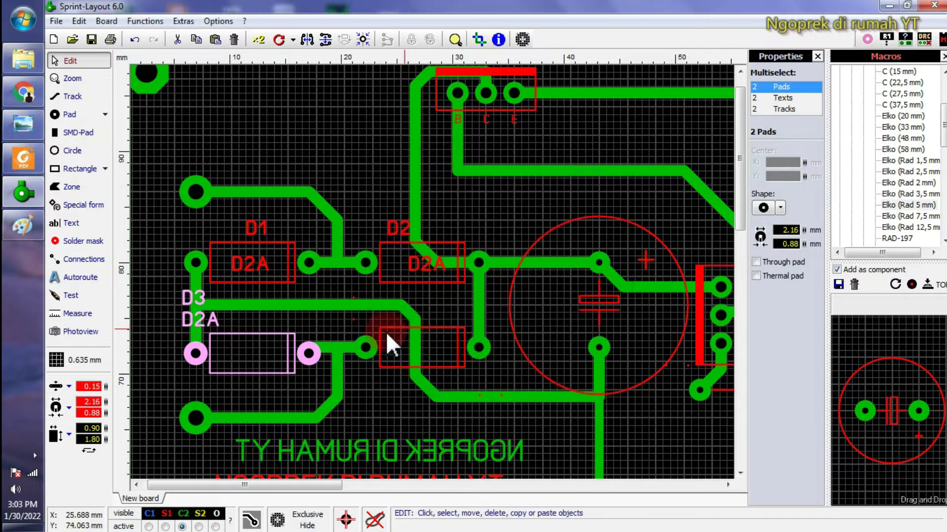
- Move the lower-left diode's D2A value label inside its outline and its D3 label just above it
{"action": "left_click", "coordinate": [380, 98]}
{"action": "left_click_drag", "start_coordinate": [215, 318], "coordinate": [269, 353]}
{"action": "left_click", "coordinate": [201, 294]}
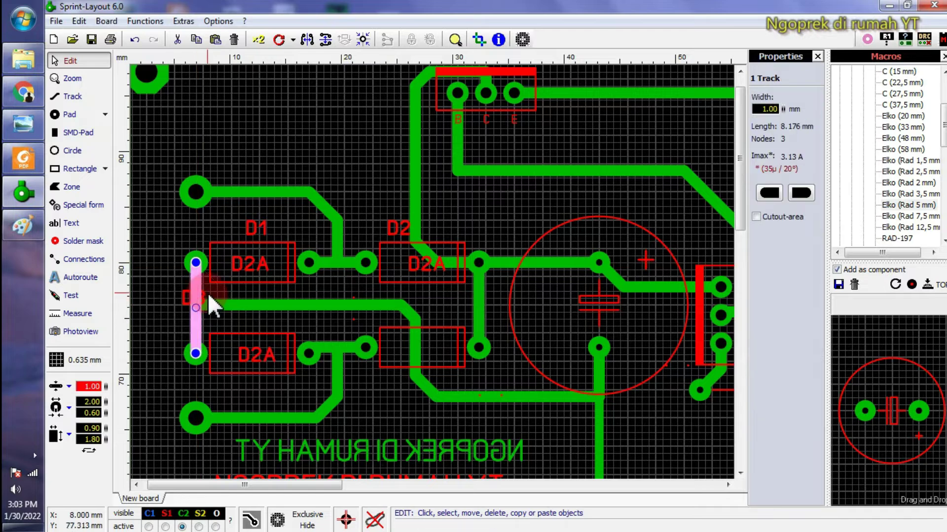
{"action": "left_click_drag", "start_coordinate": [185, 295], "coordinate": [243, 320]}
{"action": "left_click", "coordinate": [270, 352]}
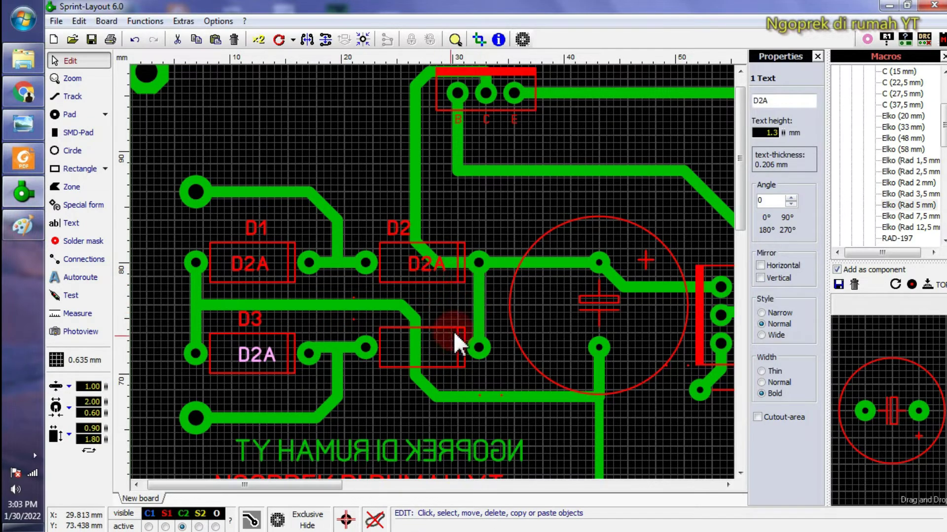
- Give the lower-right diode the component value D2A and the ID D4
{"action": "double_click", "coordinate": [436, 327]}
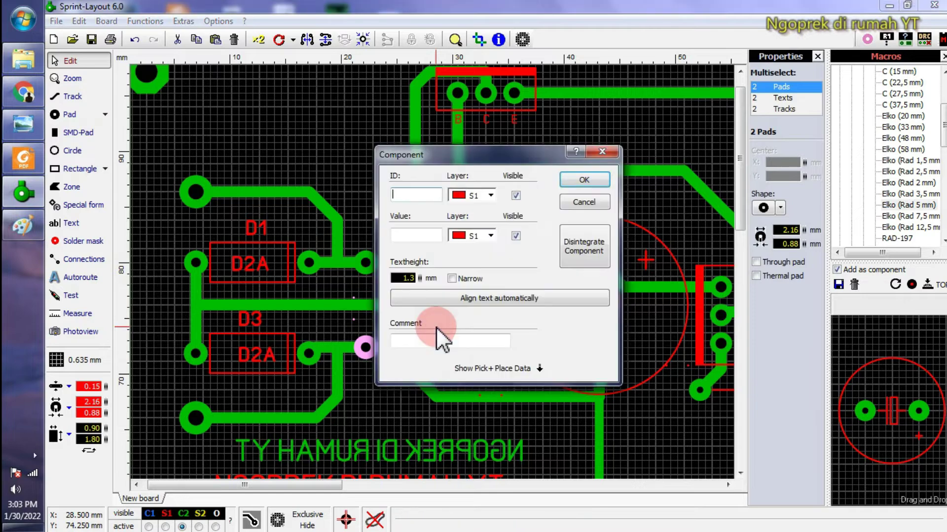
{"action": "type", "text": "D2A"}
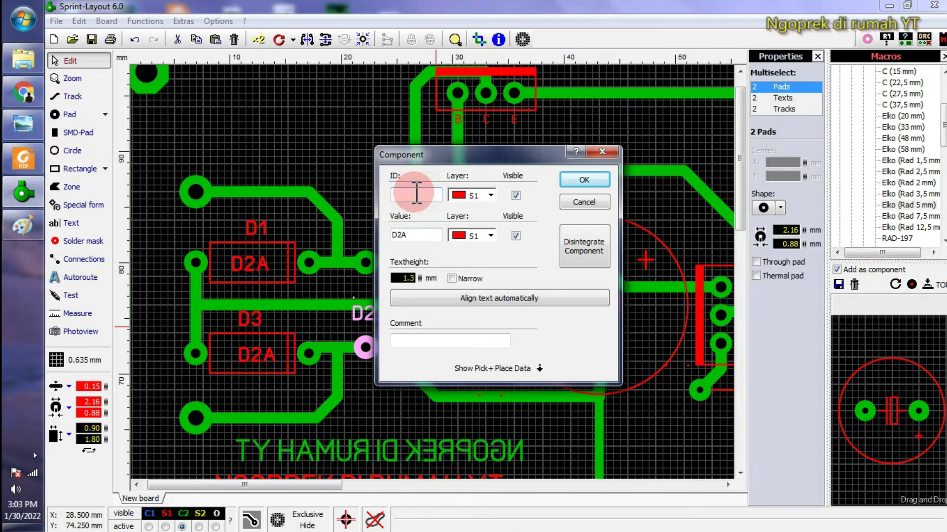
{"action": "type", "text": "D4"}
{"action": "left_click", "coordinate": [582, 180]}
- Move the lower-right diode's D2A value label inside its outline and its D4 label just above it
{"action": "scroll", "coordinate": [369, 322], "scroll_direction": "up", "scroll_amount": 2}
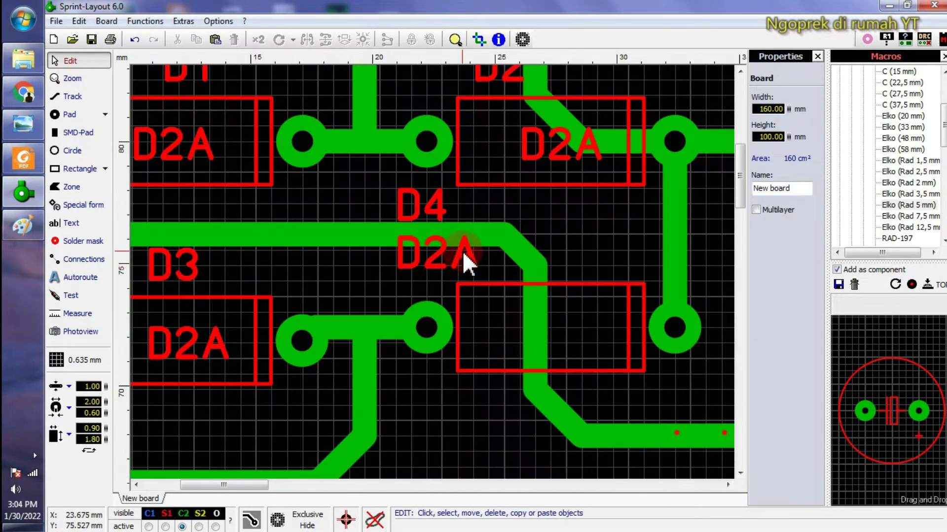
{"action": "left_click_drag", "start_coordinate": [471, 261], "coordinate": [574, 325]}
{"action": "left_click_drag", "start_coordinate": [436, 214], "coordinate": [560, 261]}
{"action": "left_click", "coordinate": [493, 428]}
- Give the B-C-E transistor near the board's upper edge the component ID Q1
{"action": "scroll", "coordinate": [493, 428], "scroll_direction": "down", "scroll_amount": 3}
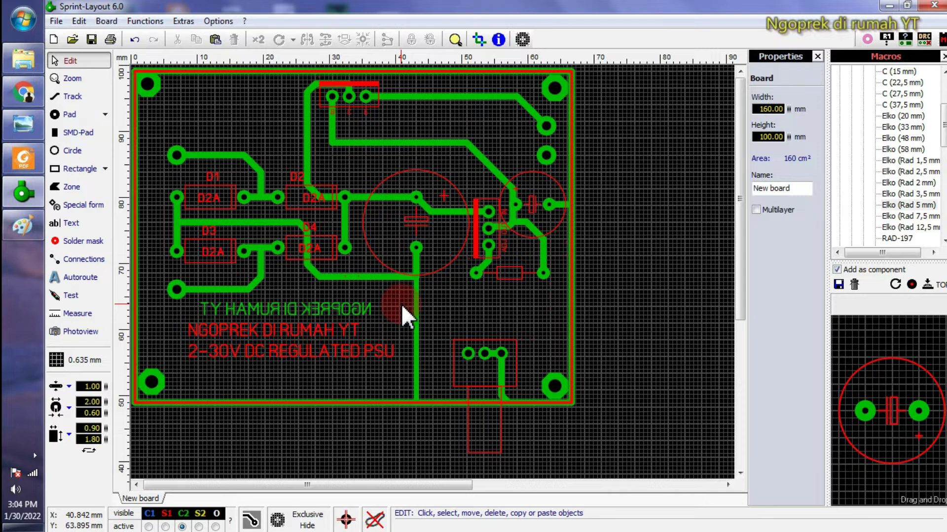
{"action": "scroll", "coordinate": [432, 274], "scroll_direction": "up", "scroll_amount": 2}
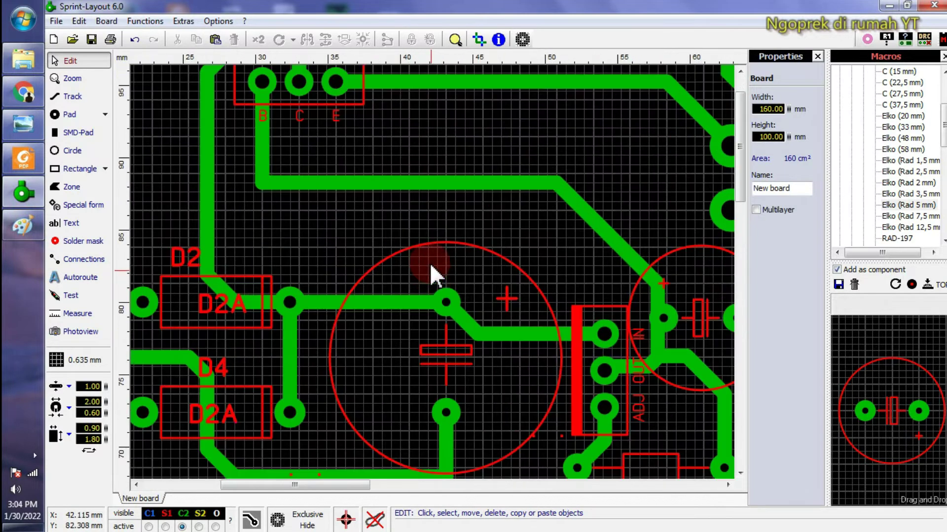
{"action": "scroll", "coordinate": [443, 298], "scroll_direction": "down", "scroll_amount": 1}
{"action": "scroll", "coordinate": [442, 123], "scroll_direction": "up", "scroll_amount": 2}
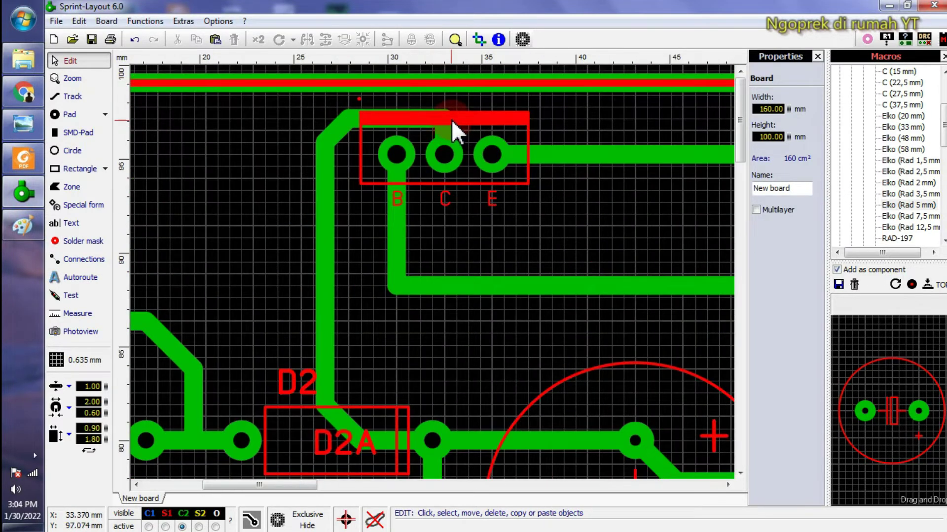
{"action": "double_click", "coordinate": [452, 119]}
{"action": "type", "text": "T"}
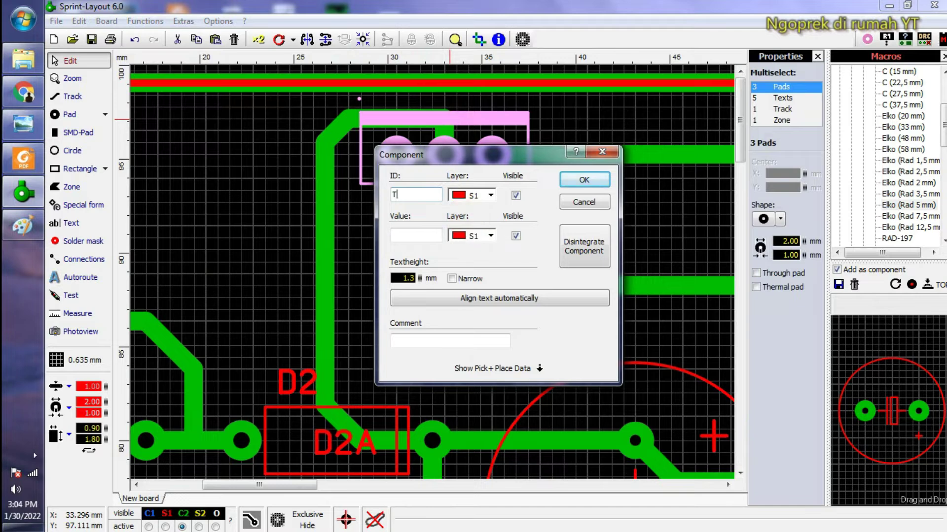
{"action": "type", "text": "1"}
{"action": "left_click", "coordinate": [425, 241]}
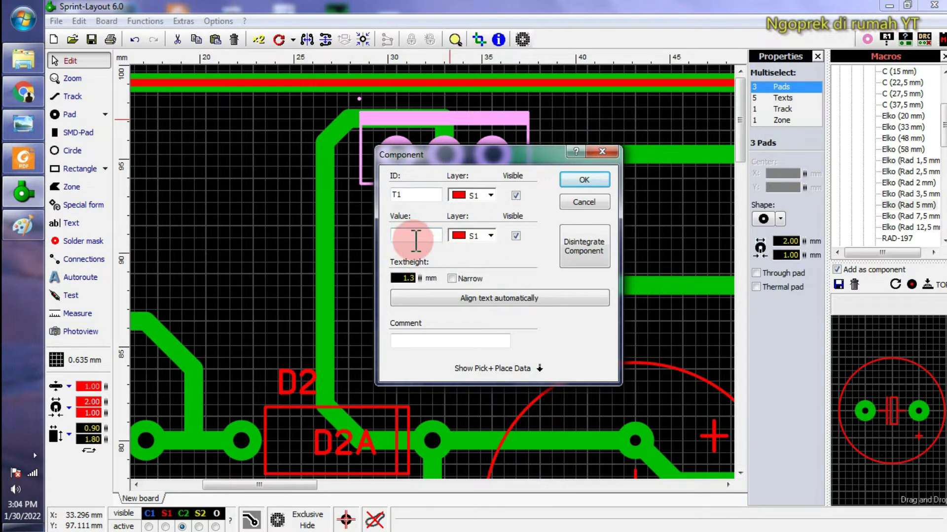
{"action": "left_click", "coordinate": [396, 195]}
{"action": "left_click", "coordinate": [399, 277]}
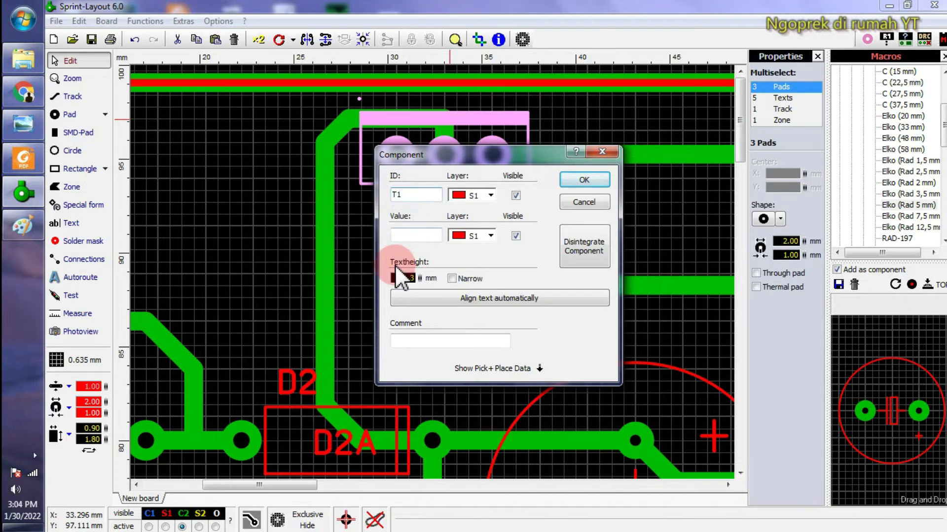
{"action": "double_click", "coordinate": [398, 195]}
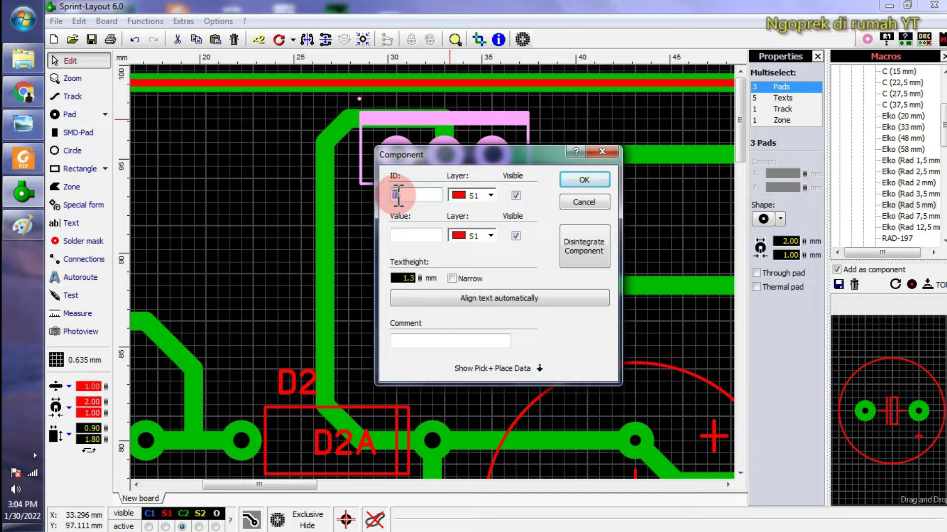
{"action": "type", "text": "Q1"}
- Set the component value of the B-C-E transistor to TIP3055
{"action": "left_click", "coordinate": [413, 235]}
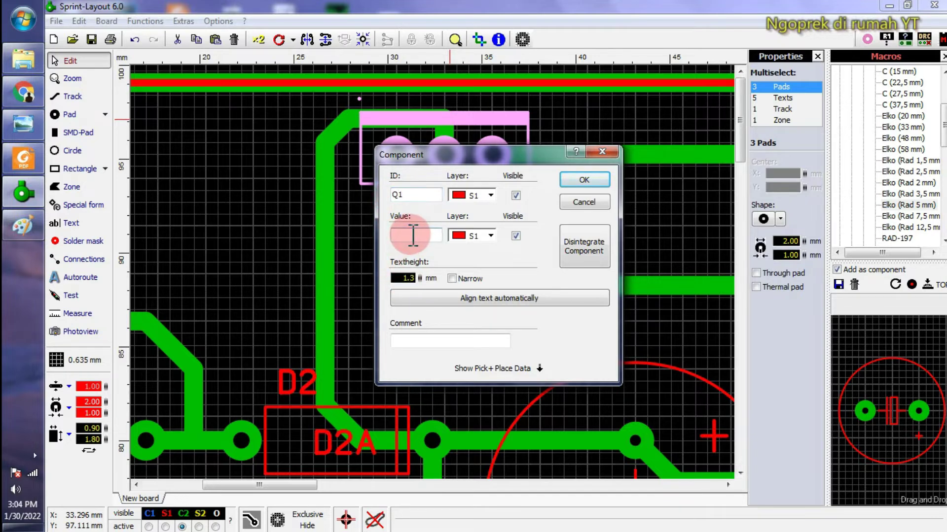
{"action": "type", "text": "T"}
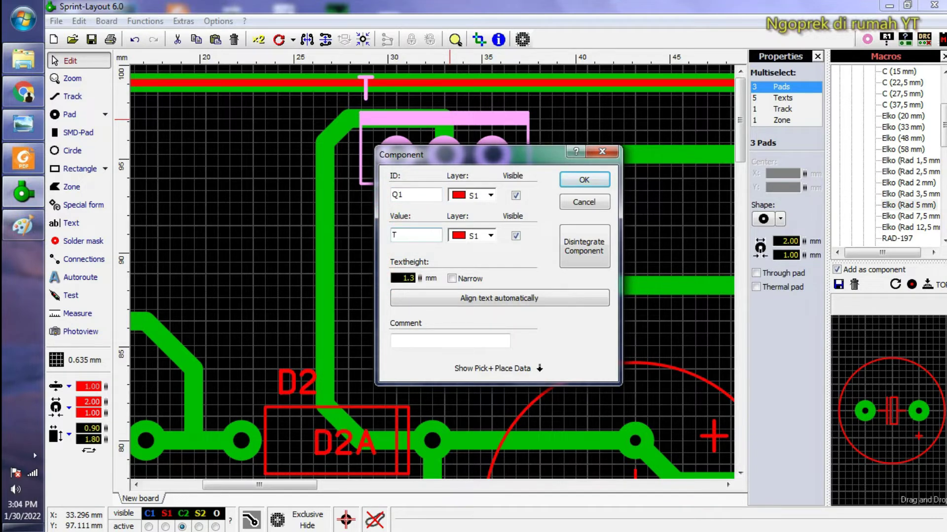
{"action": "type", "text": "IP3055"}
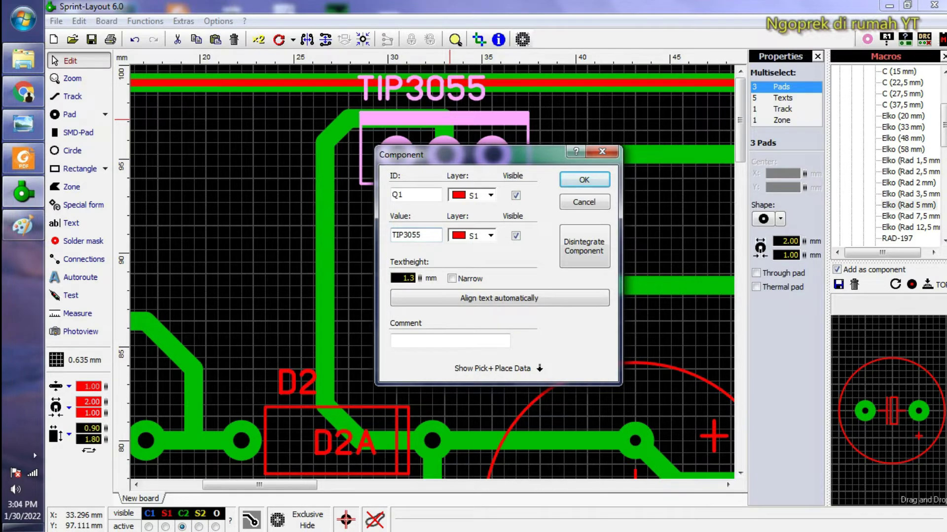
{"action": "left_click", "coordinate": [605, 177]}
- Move the TIP3055 value label below the transistor's B, C and E pin letters
{"action": "left_click", "coordinate": [661, 205]}
{"action": "left_click_drag", "start_coordinate": [475, 99], "coordinate": [492, 254]}
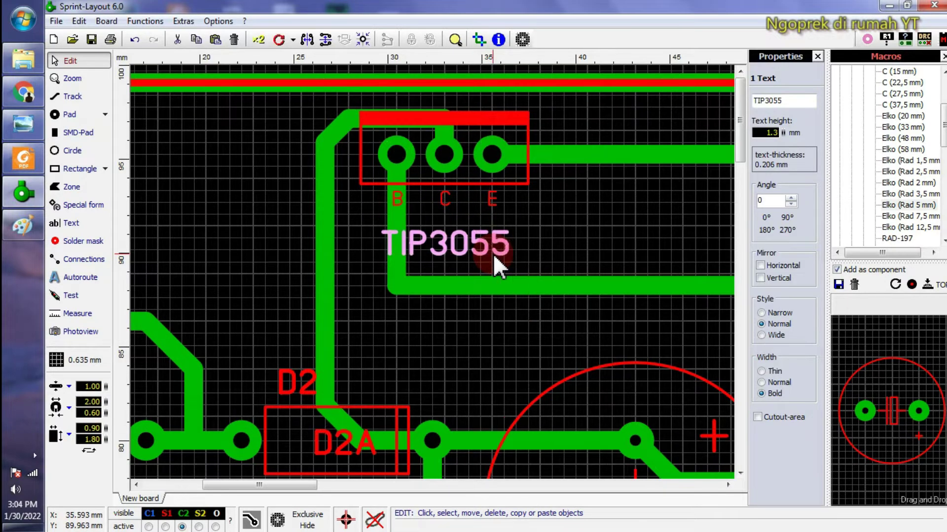
{"action": "left_click", "coordinate": [507, 342]}
- Give the large electrolytic capacitor beside the diodes the component ID C1
{"action": "scroll", "coordinate": [409, 197], "scroll_direction": "down", "scroll_amount": 2}
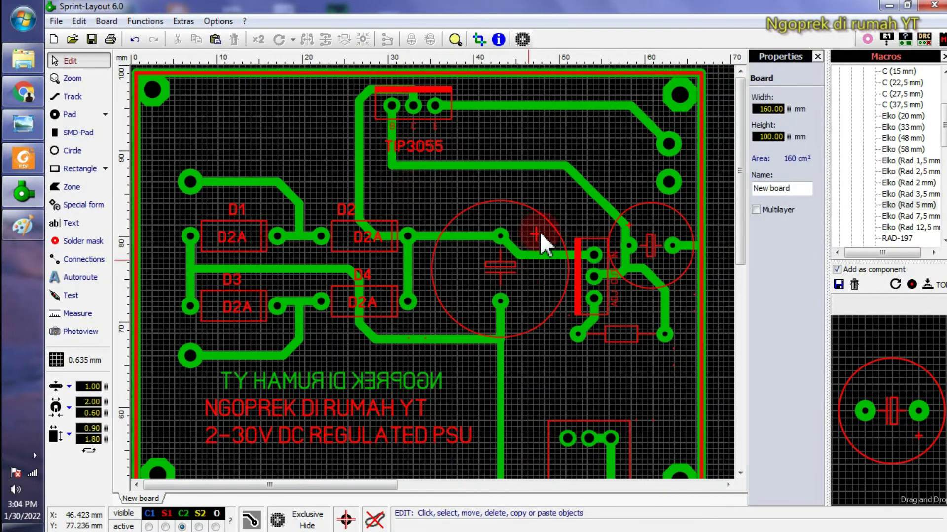
{"action": "double_click", "coordinate": [492, 198]}
{"action": "left_click", "coordinate": [402, 237]}
{"action": "left_click", "coordinate": [413, 193]}
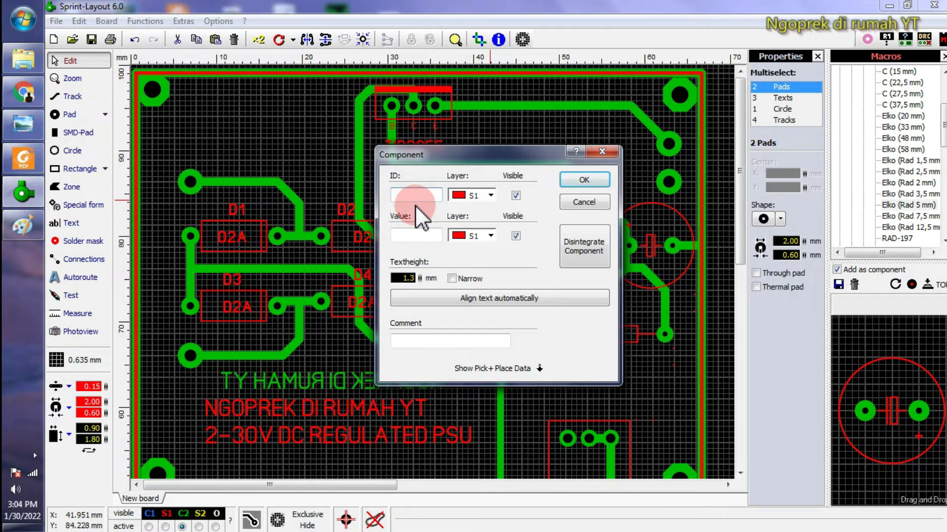
{"action": "type", "text": "C1"}
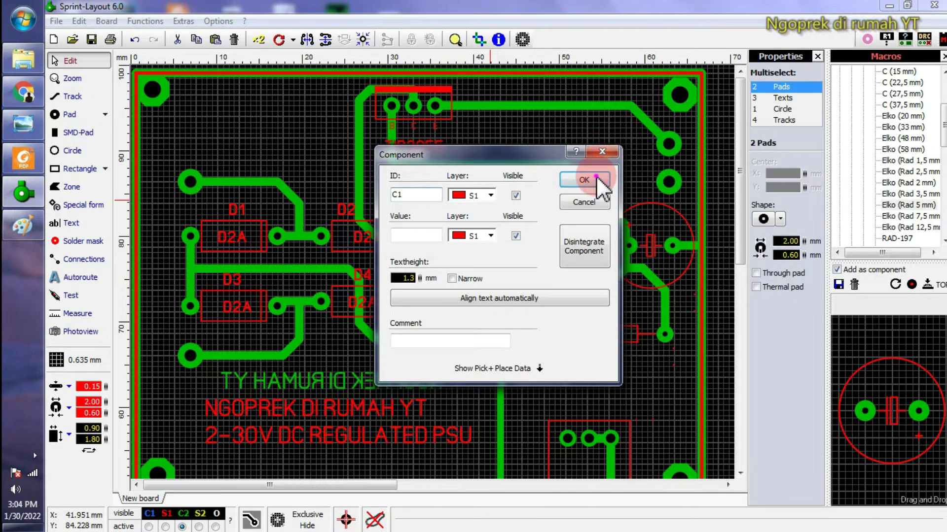
{"action": "left_click", "coordinate": [591, 179]}
- Turn the C1 label to 0° and place it just outside the upper-left of the large capacitor's outline
{"action": "left_click", "coordinate": [558, 383]}
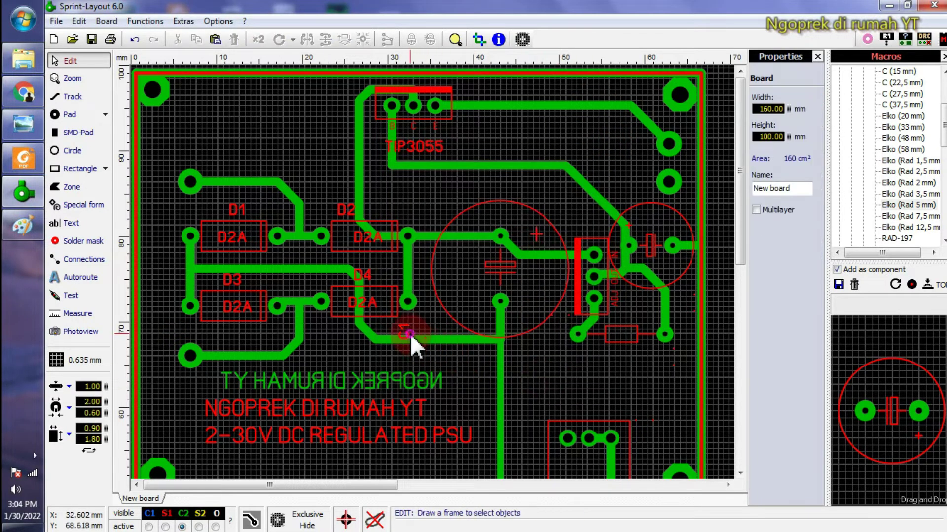
{"action": "left_click_drag", "start_coordinate": [405, 333], "coordinate": [444, 212]}
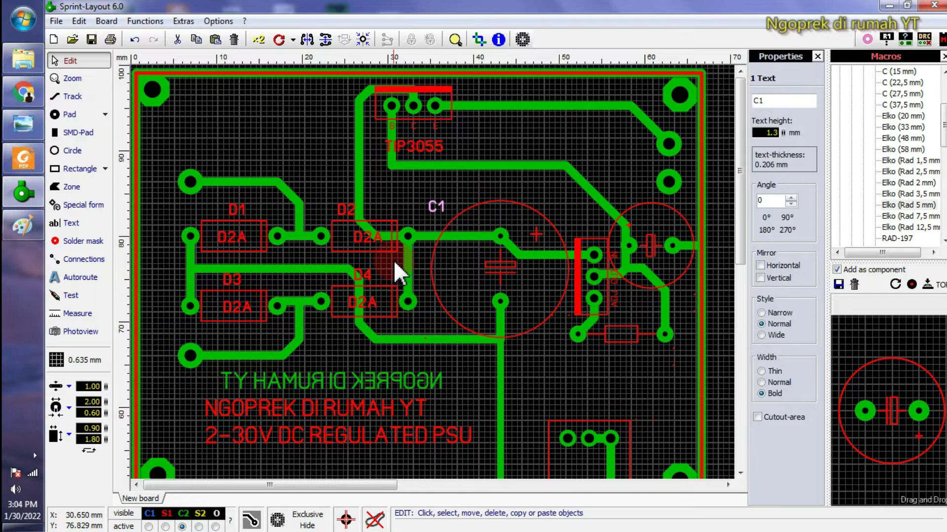
{"action": "left_click", "coordinate": [412, 186]}
{"action": "scroll", "coordinate": [433, 271], "scroll_direction": "up", "scroll_amount": 2}
{"action": "left_click_drag", "start_coordinate": [428, 244], "coordinate": [436, 245]}
{"action": "left_click", "coordinate": [453, 333]}
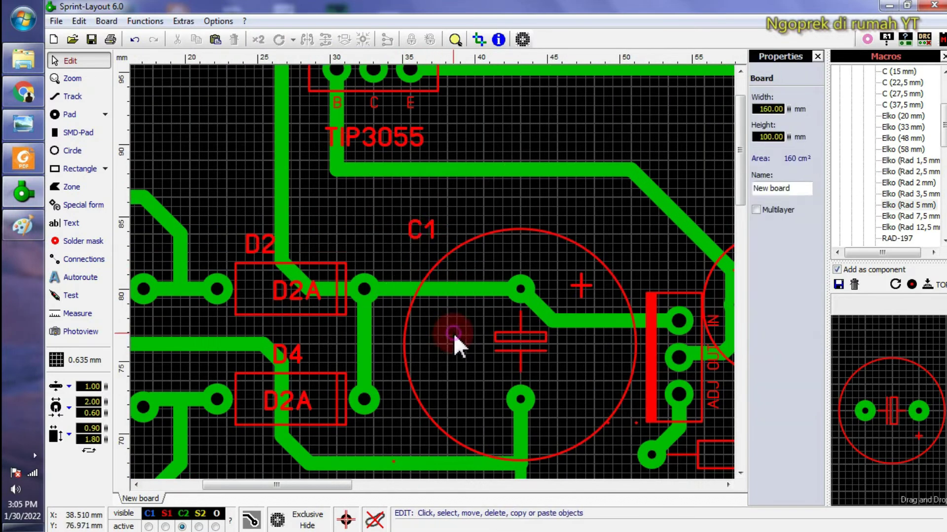
- Set the component value of capacitor C1 to 4700/50V
{"action": "left_click", "coordinate": [473, 238]}
{"action": "double_click", "coordinate": [429, 227]}
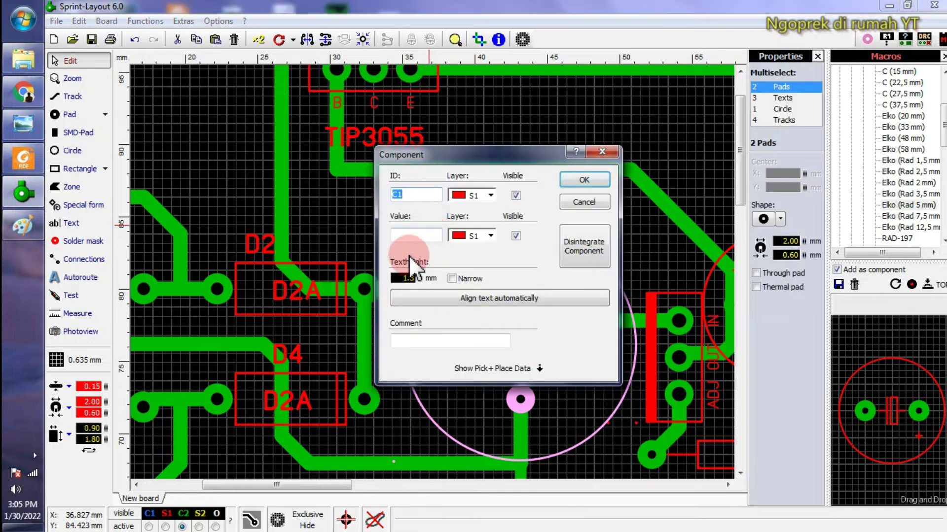
{"action": "left_click", "coordinate": [415, 236]}
{"action": "type", "text": "4700/50V"}
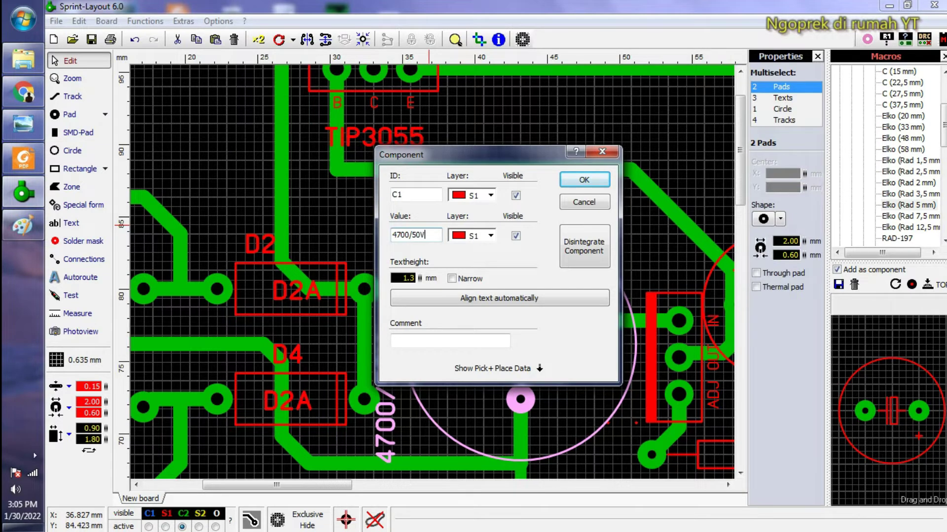
{"action": "key", "text": "Return"}
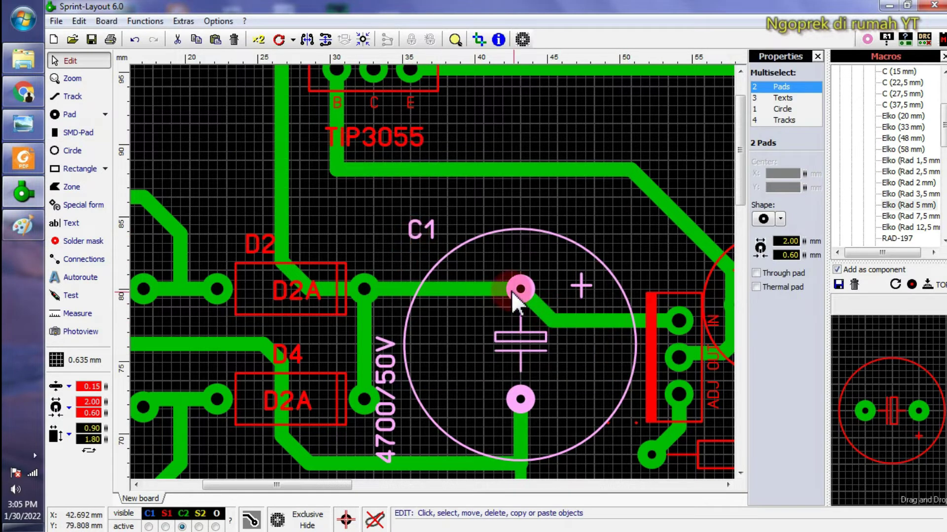
- Move the vertical 4700/50V value label inside capacitor C1's outline, left of the capacitor symbol
{"action": "scroll", "coordinate": [514, 294], "scroll_direction": "down", "scroll_amount": 2}
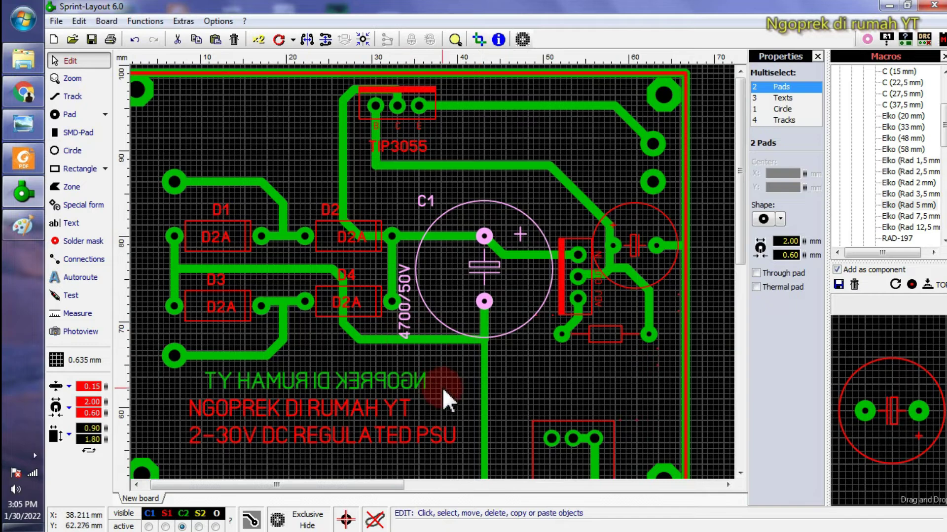
{"action": "left_click", "coordinate": [439, 363]}
{"action": "scroll", "coordinate": [434, 345], "scroll_direction": "up", "scroll_amount": 3}
{"action": "left_click_drag", "start_coordinate": [374, 164], "coordinate": [472, 106]}
{"action": "scroll", "coordinate": [486, 148], "scroll_direction": "down", "scroll_amount": 2}
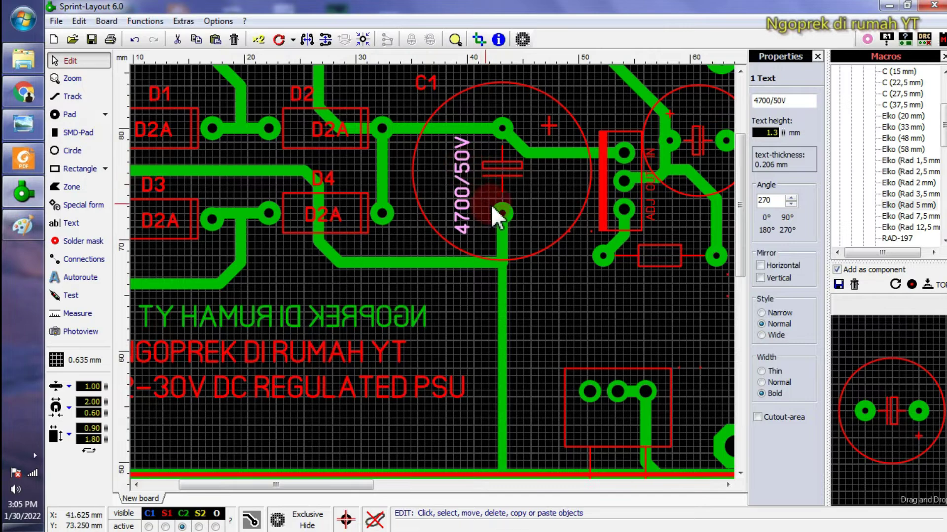
- Turn the 4700/50V label to 0° and place it horizontally beneath the capacitor symbol inside C1's outline
{"action": "left_click", "coordinate": [526, 193]}
{"action": "left_click_drag", "start_coordinate": [466, 183], "coordinate": [462, 173]}
{"action": "key", "text": "ctrl+r"}
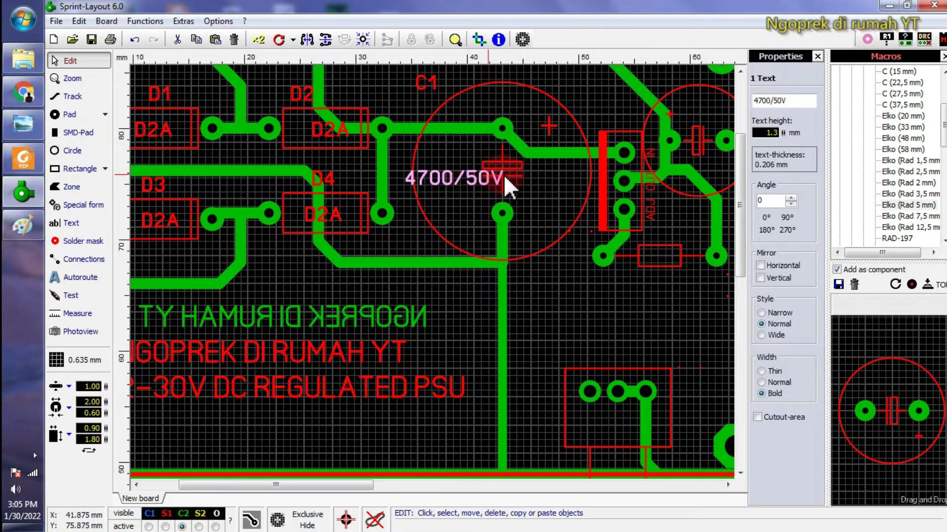
{"action": "scroll", "coordinate": [359, 239], "scroll_direction": "down", "scroll_amount": 2}
{"action": "scroll", "coordinate": [432, 282], "scroll_direction": "up", "scroll_amount": 3}
{"action": "left_click_drag", "start_coordinate": [321, 402], "coordinate": [371, 414]}
{"action": "left_click", "coordinate": [447, 187]}
- Give the smaller electrolytic capacitor near the board's right edge the ID C2 and the value 470uF/50V
{"action": "scroll", "coordinate": [433, 178], "scroll_direction": "down", "scroll_amount": 1}
{"action": "scroll", "coordinate": [483, 254], "scroll_direction": "up", "scroll_amount": 2}
{"action": "scroll", "coordinate": [582, 234], "scroll_direction": "down", "scroll_amount": 1}
{"action": "scroll", "coordinate": [614, 228], "scroll_direction": "up", "scroll_amount": 2}
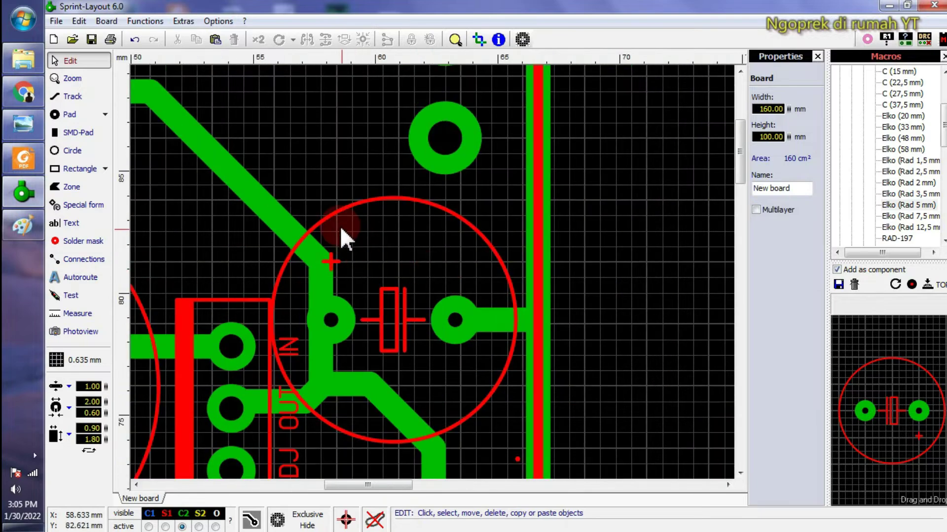
{"action": "double_click", "coordinate": [356, 206]}
{"action": "left_click", "coordinate": [413, 236]}
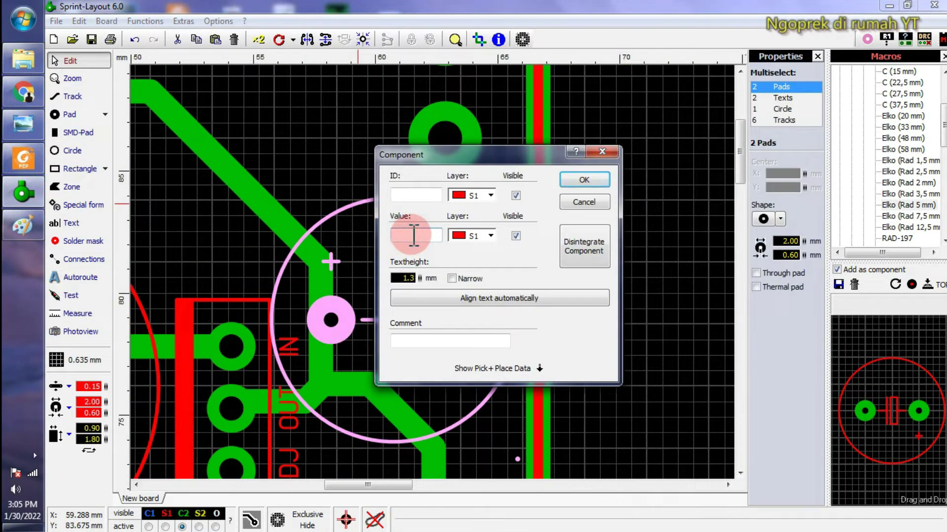
{"action": "type", "text": "470"}
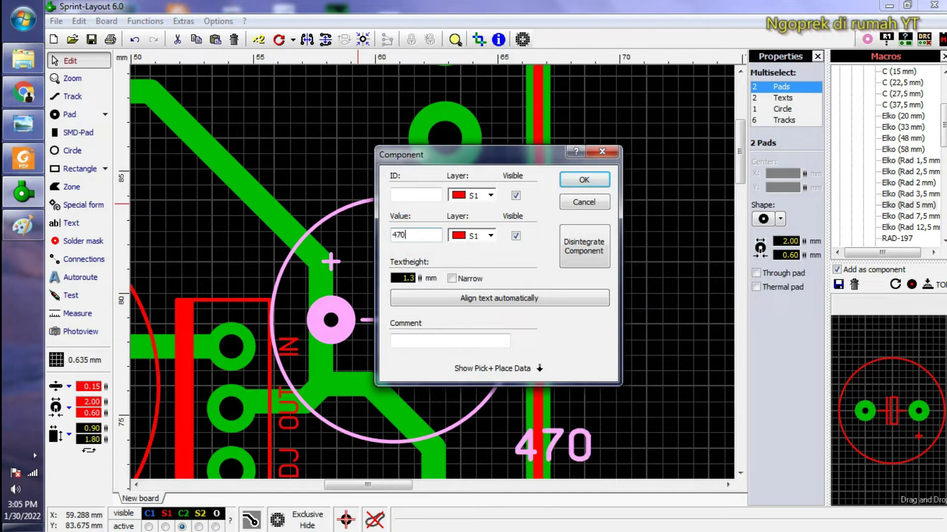
{"action": "type", "text": "U"}
{"action": "key", "text": "BackSpace"}
{"action": "type", "text": "uff"}
{"action": "key", "text": "BackSpace"}
{"action": "key", "text": "BackSpace"}
{"action": "type", "text": "F/50V"}
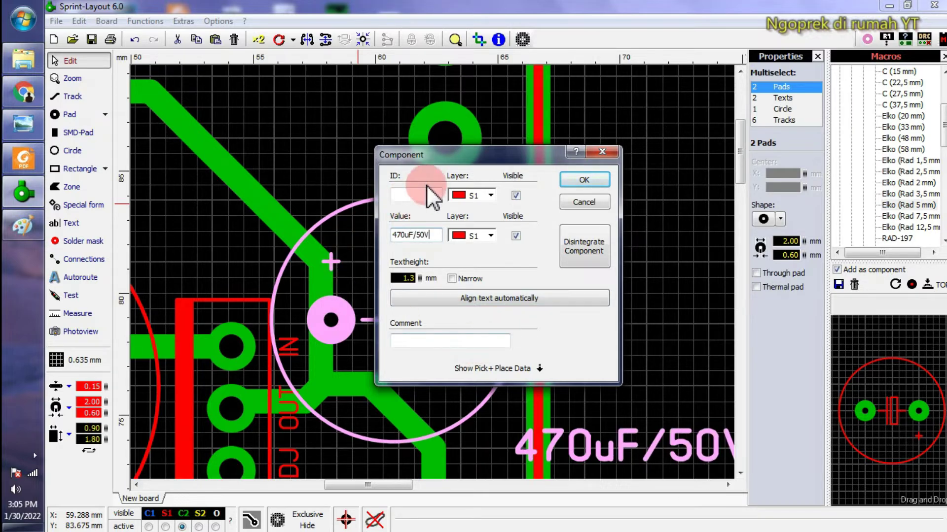
{"action": "left_click", "coordinate": [417, 197]}
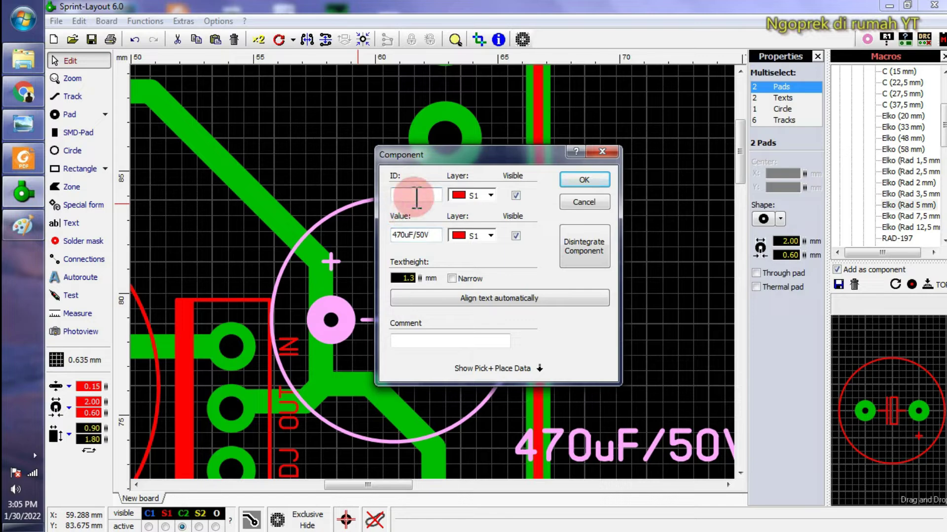
{"action": "type", "text": "C1"}
{"action": "left_click", "coordinate": [584, 180]}
- Place the 470uF/50V label across the upper part of C2's circle and the C2 label just above its outline
{"action": "left_click", "coordinate": [348, 121]}
{"action": "scroll", "coordinate": [505, 317], "scroll_direction": "down", "scroll_amount": 2}
{"action": "left_click", "coordinate": [560, 351]}
{"action": "left_click_drag", "start_coordinate": [561, 354], "coordinate": [449, 270]}
{"action": "left_click", "coordinate": [482, 391]}
{"action": "left_click", "coordinate": [472, 371]}
{"action": "left_click_drag", "start_coordinate": [472, 371], "coordinate": [377, 239]}
{"action": "left_click", "coordinate": [600, 272]}
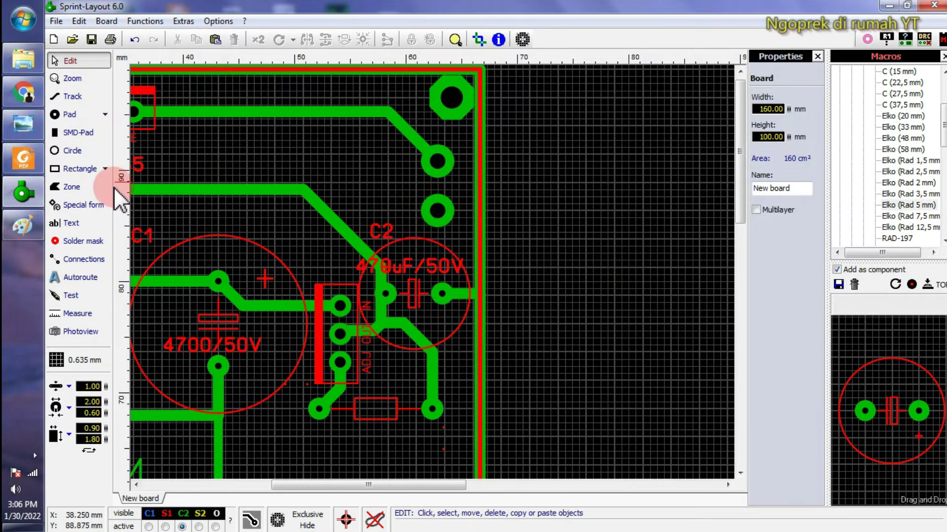
- Draw a 0.20 mm wide rectangle, about 6.4 × 8.9 mm, around the two output pads above C2
{"action": "left_click", "coordinate": [79, 173]}
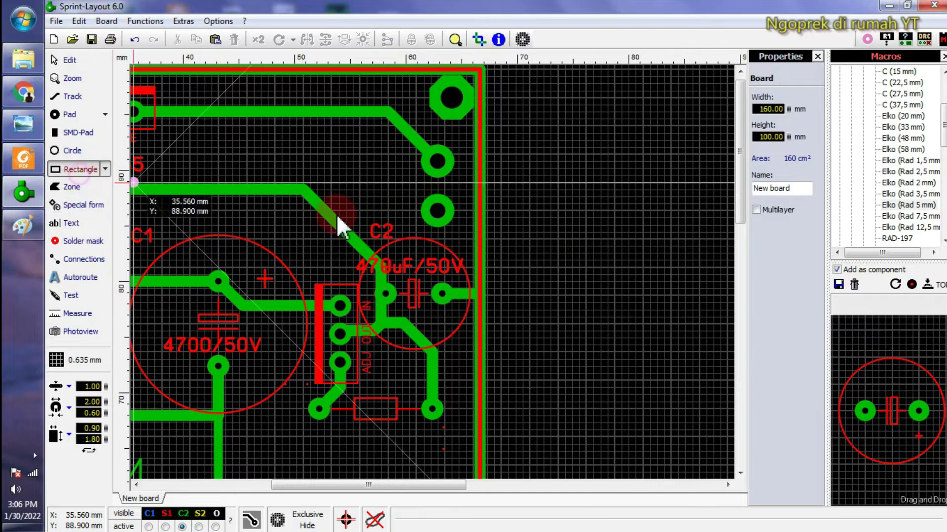
{"action": "left_click", "coordinate": [69, 387]}
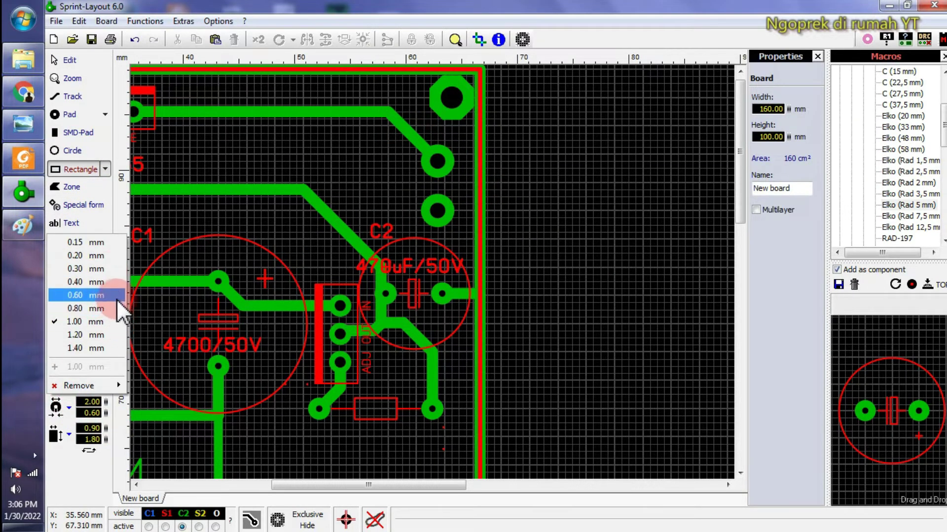
{"action": "left_click", "coordinate": [99, 256]}
{"action": "left_click_drag", "start_coordinate": [399, 135], "coordinate": [473, 235]}
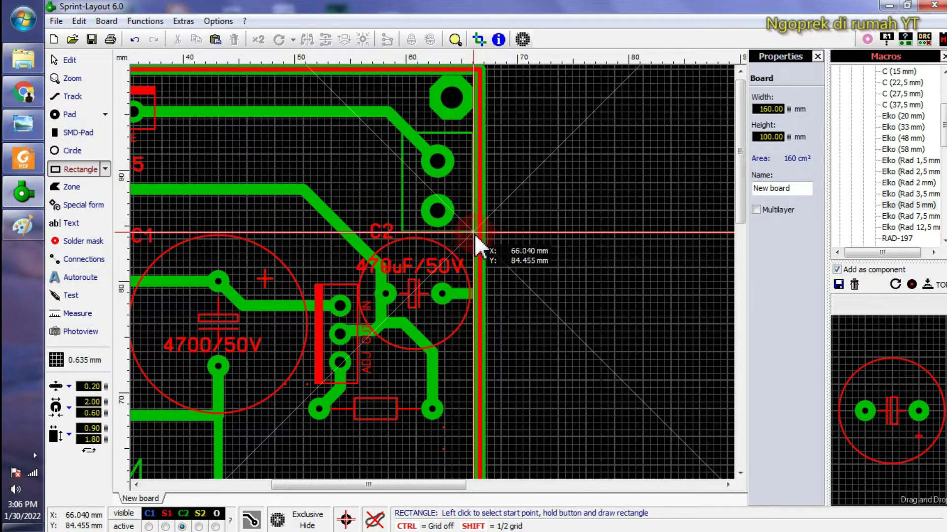
{"action": "key", "text": "Escape"}
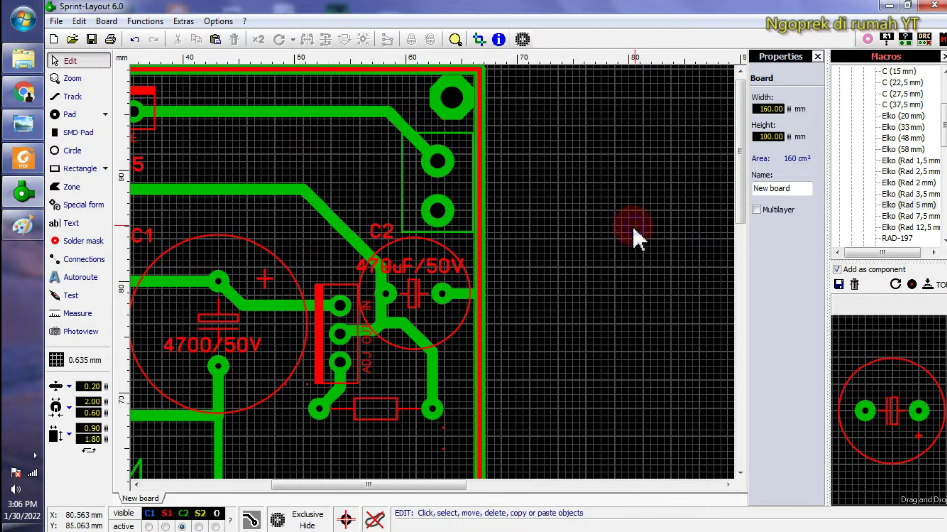
- Assign the new rectangle around the output pads to silkscreen layer S1
{"action": "left_click", "coordinate": [456, 133]}
{"action": "right_click", "coordinate": [456, 132]}
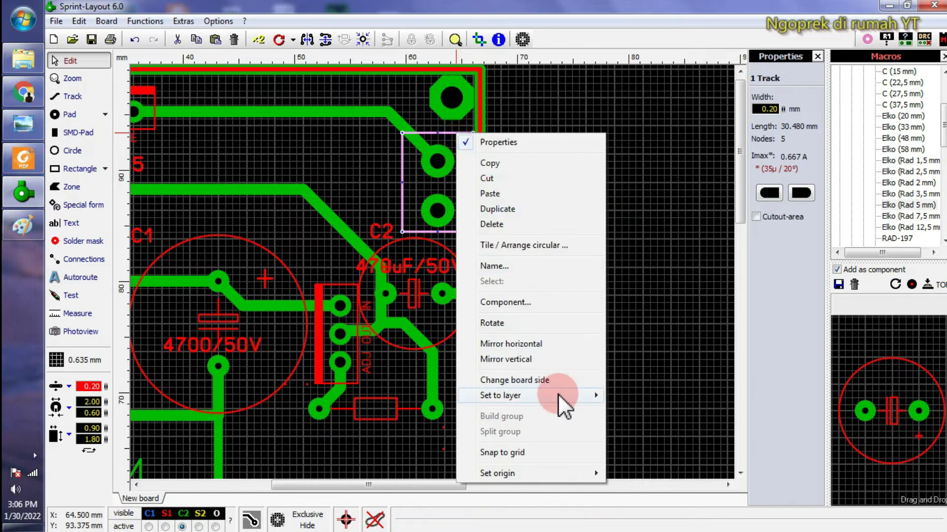
{"action": "left_click", "coordinate": [643, 412]}
{"action": "left_click", "coordinate": [658, 347]}
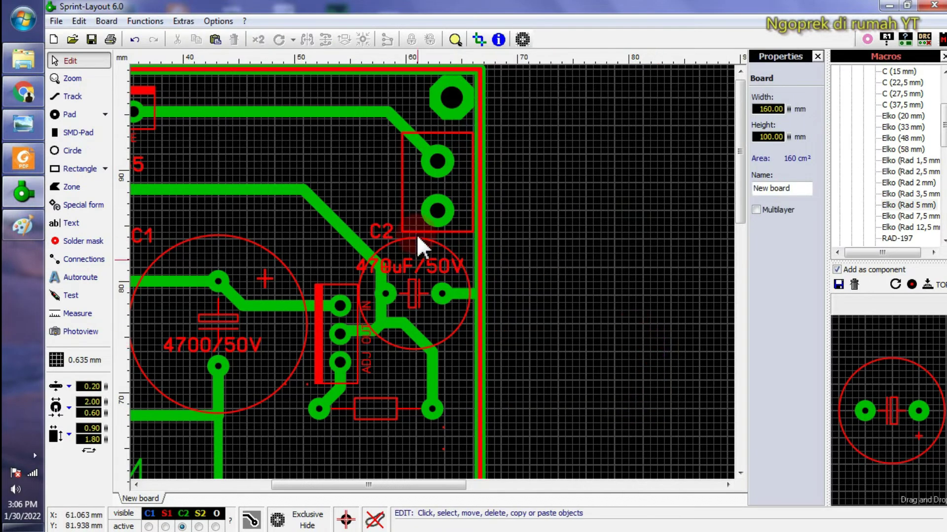
- Add horizontally mirrored V OUT text, 2.0 mm high, and place it just left of the output terminal outline
{"action": "scroll", "coordinate": [478, 140], "scroll_direction": "down", "scroll_amount": 2}
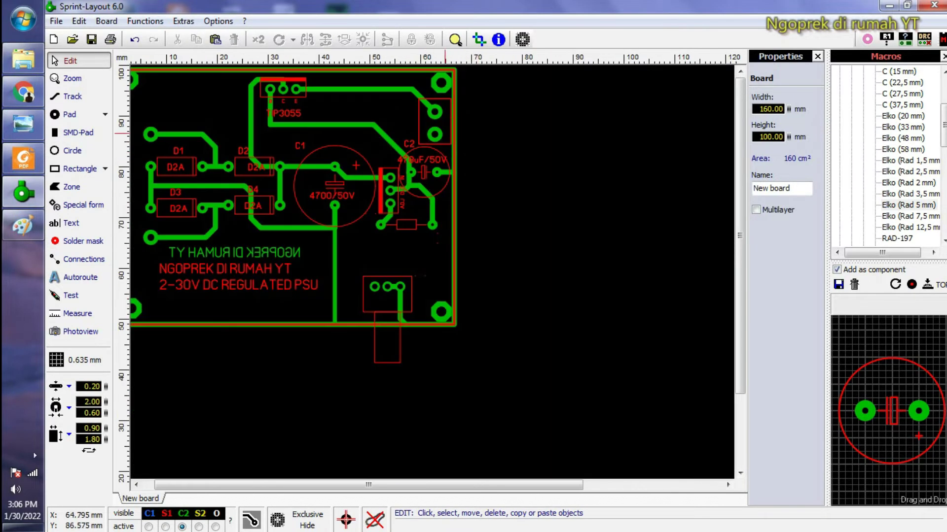
{"action": "scroll", "coordinate": [445, 134], "scroll_direction": "up", "scroll_amount": 4}
{"action": "scroll", "coordinate": [423, 262], "scroll_direction": "down", "scroll_amount": 3}
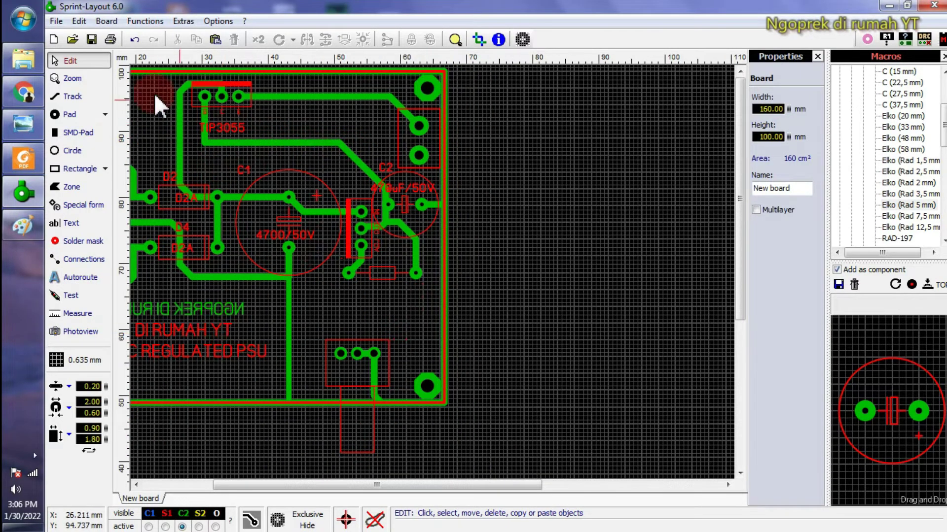
{"action": "left_click", "coordinate": [80, 224]}
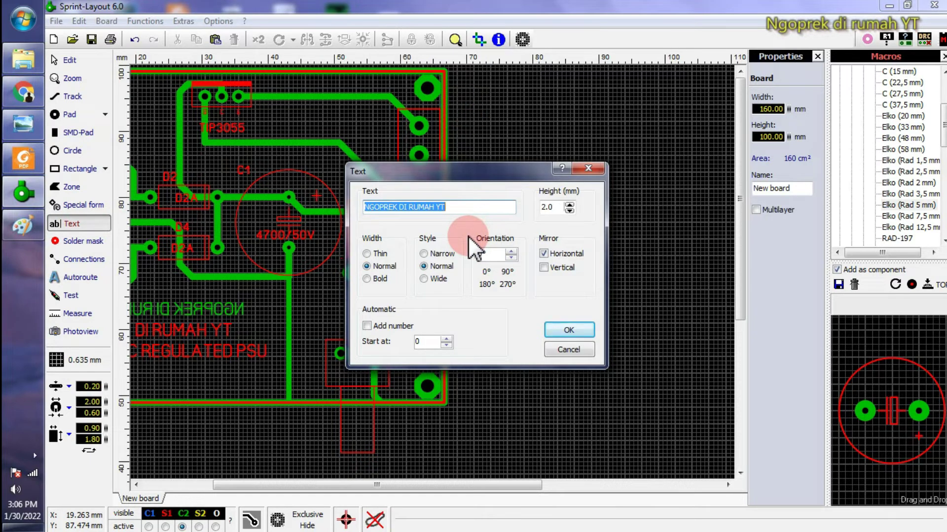
{"action": "type", "text": "V OUT"}
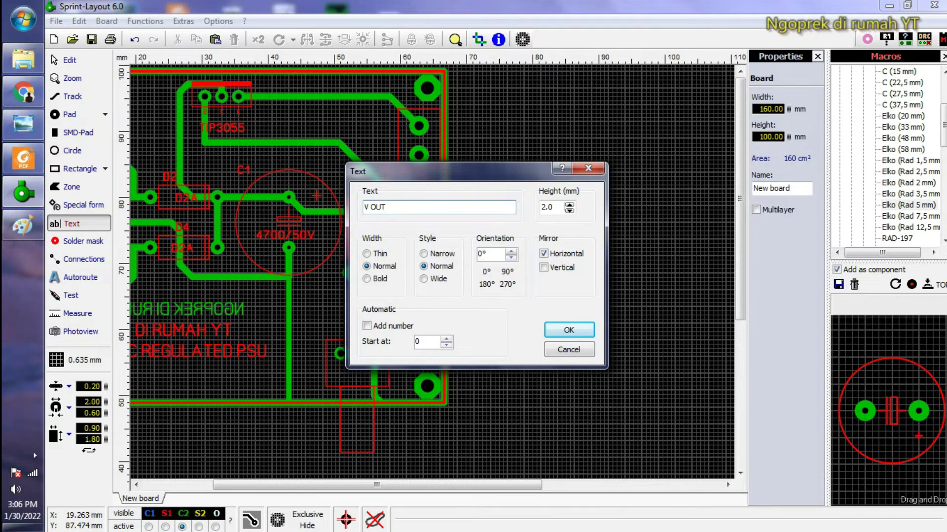
{"action": "left_click", "coordinate": [585, 331]}
{"action": "left_click", "coordinate": [647, 190]}
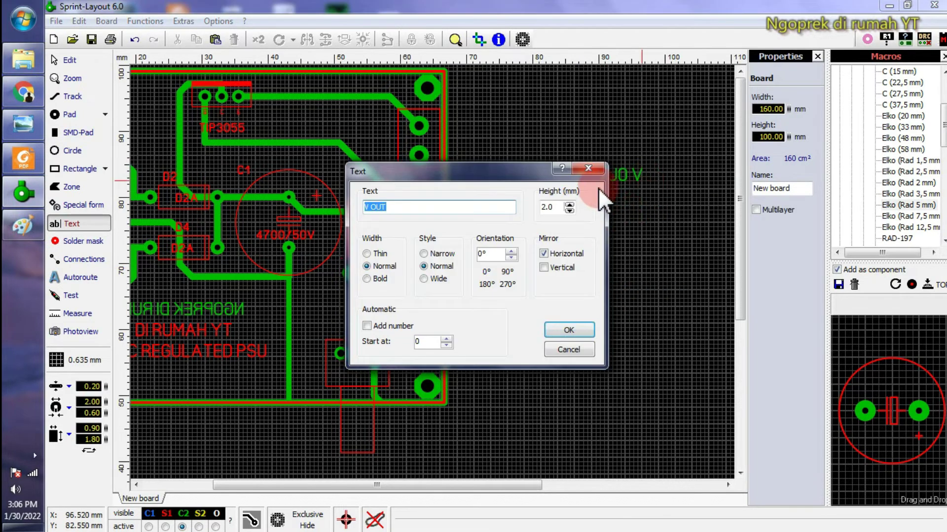
{"action": "left_click", "coordinate": [587, 168]}
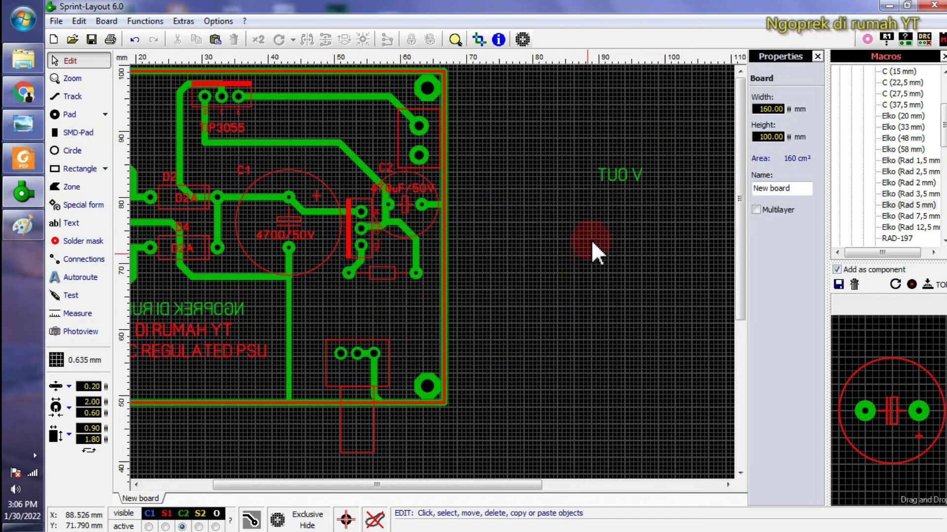
{"action": "left_click_drag", "start_coordinate": [610, 195], "coordinate": [362, 128]}
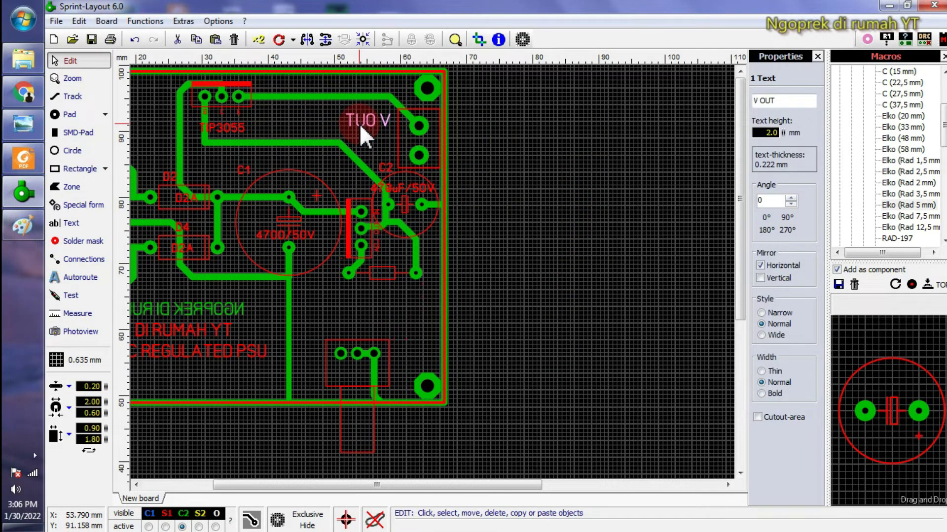
- Paste a copy of the V OUT text near the original and remove its horizontal mirroring
{"action": "key", "text": "ctrl+v"}
{"action": "scroll", "coordinate": [344, 123], "scroll_direction": "up", "scroll_amount": 3}
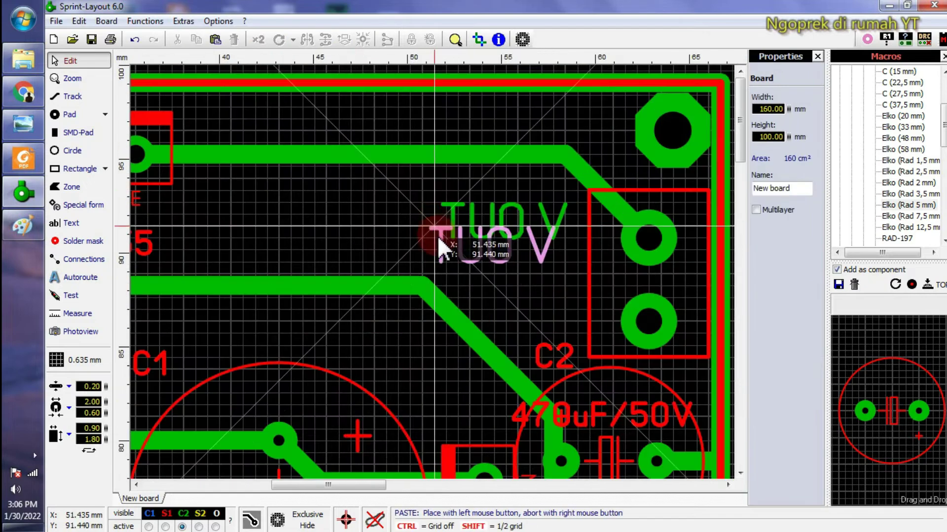
{"action": "left_click", "coordinate": [460, 253]}
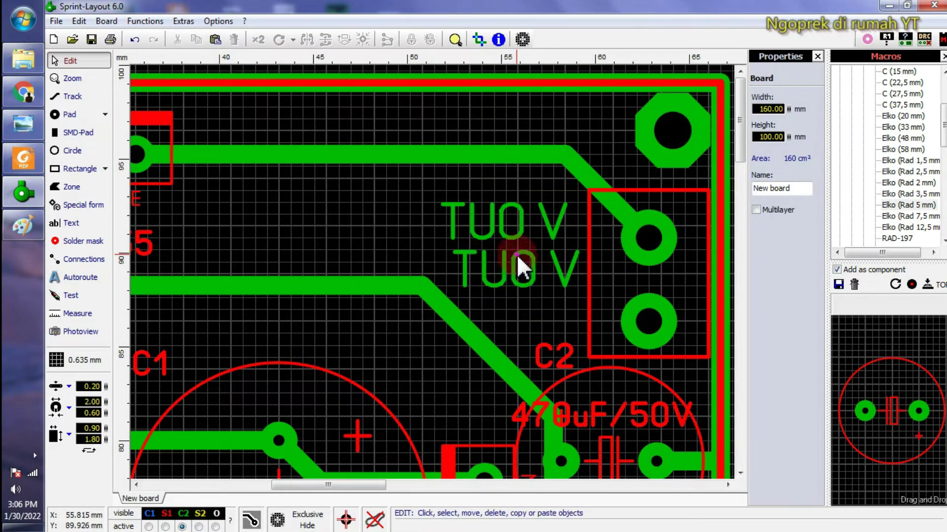
{"action": "double_click", "coordinate": [523, 273]}
{"action": "left_click", "coordinate": [562, 254]}
{"action": "left_click", "coordinate": [569, 330]}
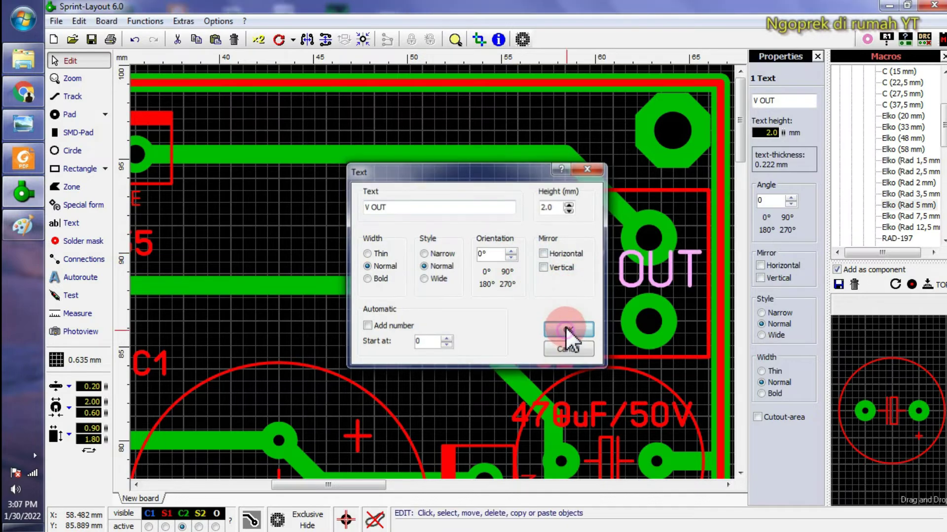
- Place the unmirrored V OUT text directly below the mirrored one and assign it to layer S1
{"action": "left_click", "coordinate": [510, 256]}
{"action": "left_click_drag", "start_coordinate": [587, 270], "coordinate": [470, 284]}
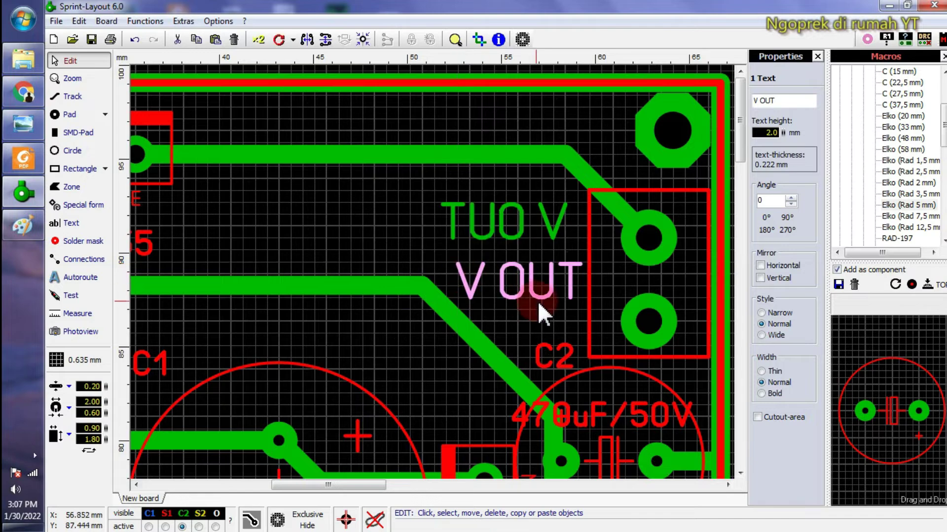
{"action": "right_click", "coordinate": [552, 286]}
{"action": "mouse_move", "coordinate": [682, 446]}
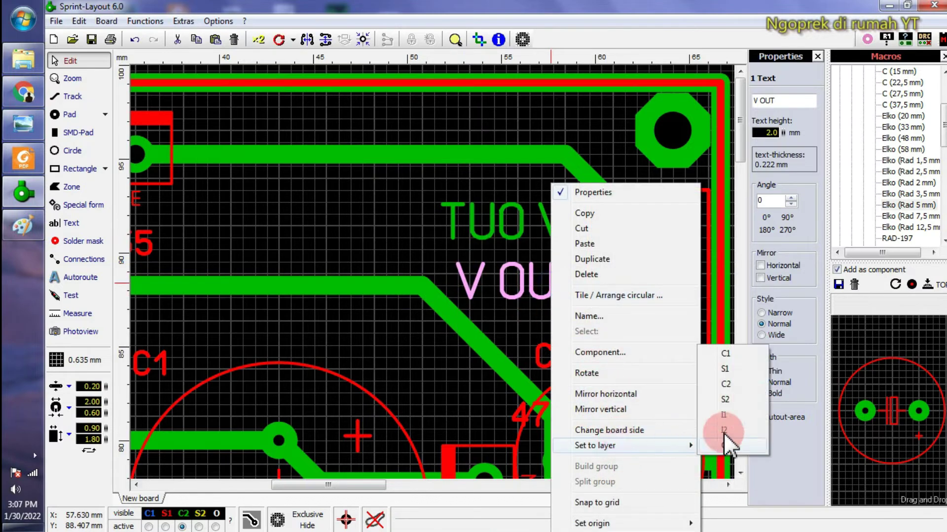
{"action": "left_click", "coordinate": [740, 370]}
{"action": "left_click", "coordinate": [378, 209]}
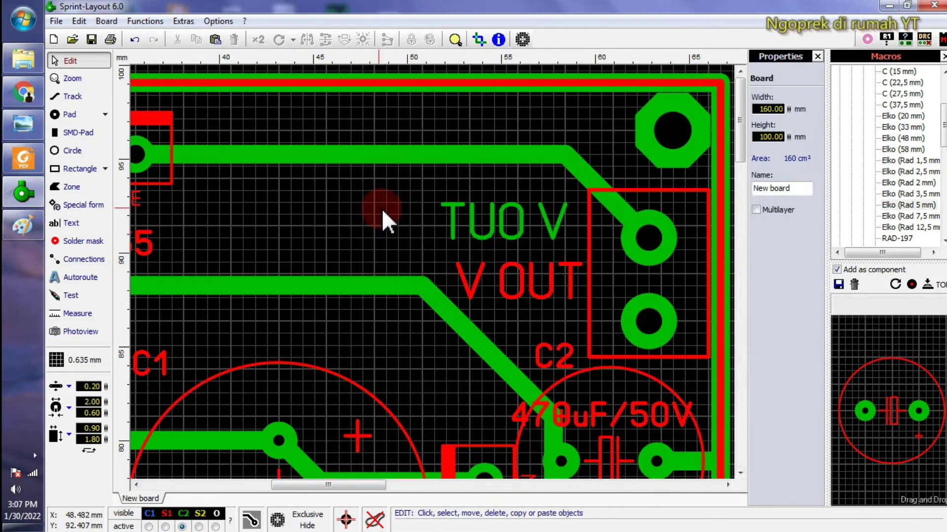
- Give the resistor below C2 the component ID R1 and the value 180R
{"action": "scroll", "coordinate": [418, 125], "scroll_direction": "down", "scroll_amount": 3}
{"action": "scroll", "coordinate": [418, 125], "scroll_direction": "down", "scroll_amount": 1}
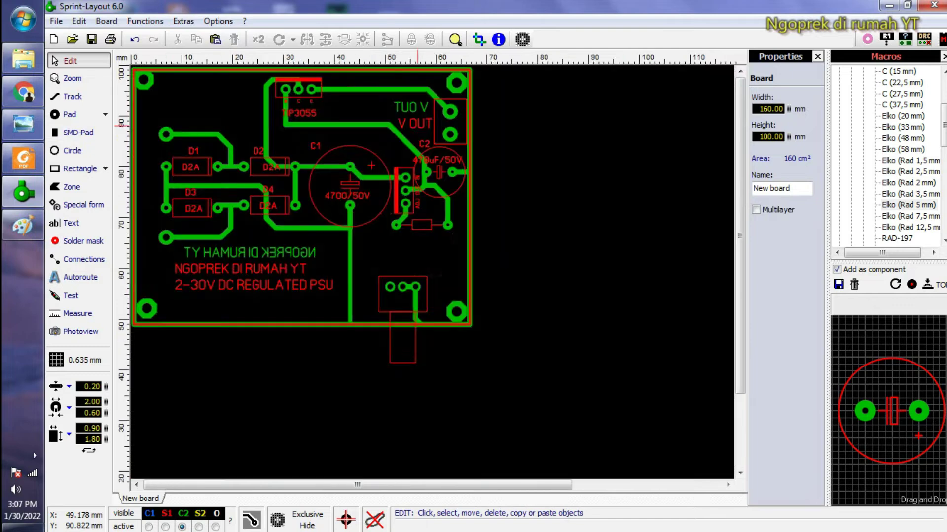
{"action": "scroll", "coordinate": [284, 108], "scroll_direction": "up", "scroll_amount": 1}
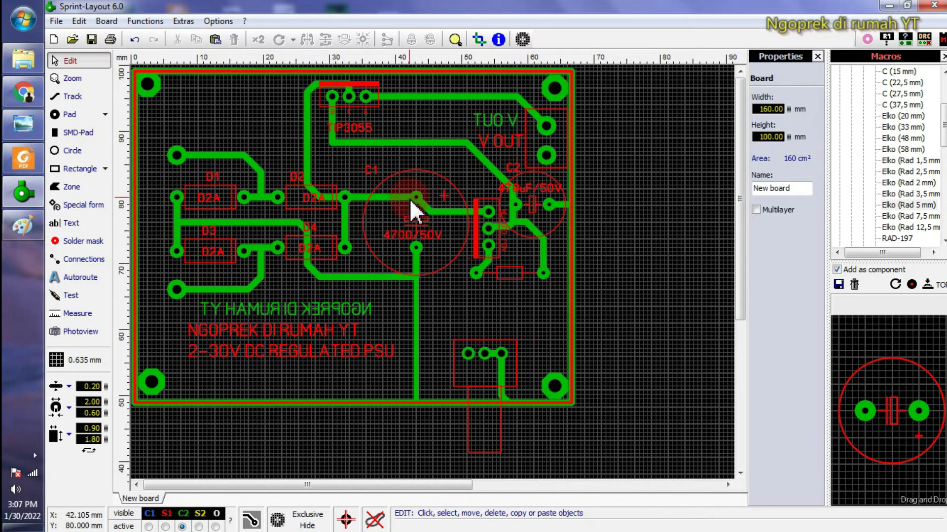
{"action": "scroll", "coordinate": [433, 276], "scroll_direction": "up", "scroll_amount": 3}
{"action": "left_click", "coordinate": [446, 224]}
{"action": "double_click", "coordinate": [443, 221]}
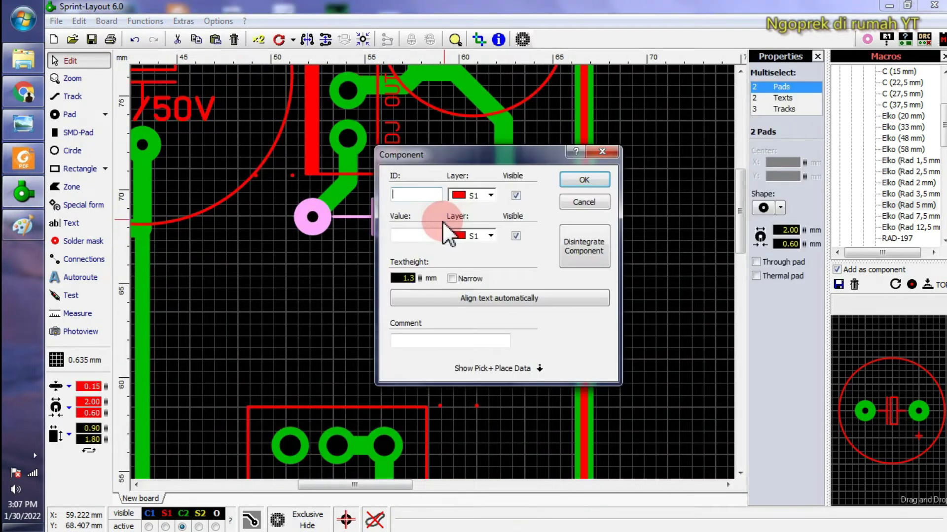
{"action": "type", "text": "R1"}
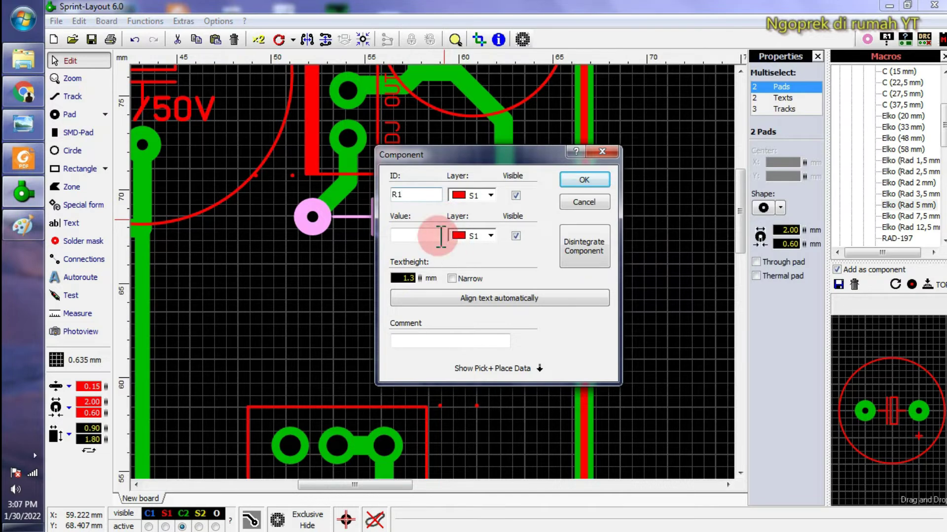
{"action": "left_click", "coordinate": [419, 233]}
{"action": "type", "text": "180R"}
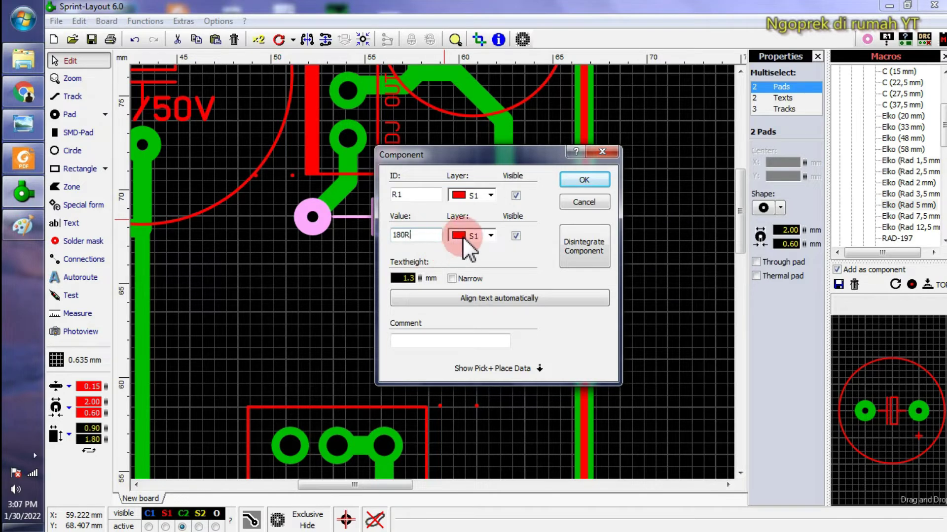
{"action": "left_click", "coordinate": [583, 180]}
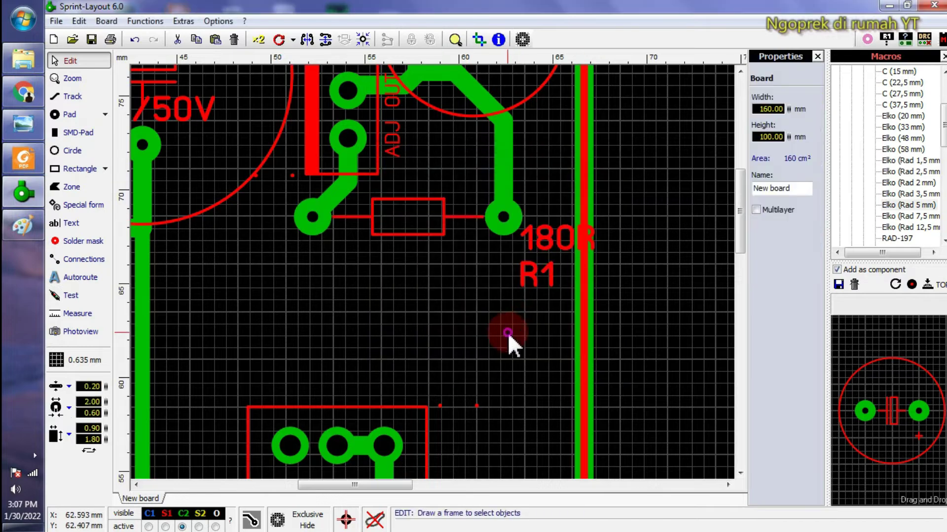
- Move the R1 label inside the resistor's outline and the 180R label just below it
{"action": "left_click_drag", "start_coordinate": [551, 249], "coordinate": [397, 282]}
{"action": "left_click", "coordinate": [524, 287]}
{"action": "left_click_drag", "start_coordinate": [533, 289], "coordinate": [402, 230]}
{"action": "left_click", "coordinate": [507, 366]}
- Give the three-pin potentiometer at the board's lower edge the component ID VR1 and the value 50K LIN
{"action": "scroll", "coordinate": [477, 327], "scroll_direction": "down", "scroll_amount": 2}
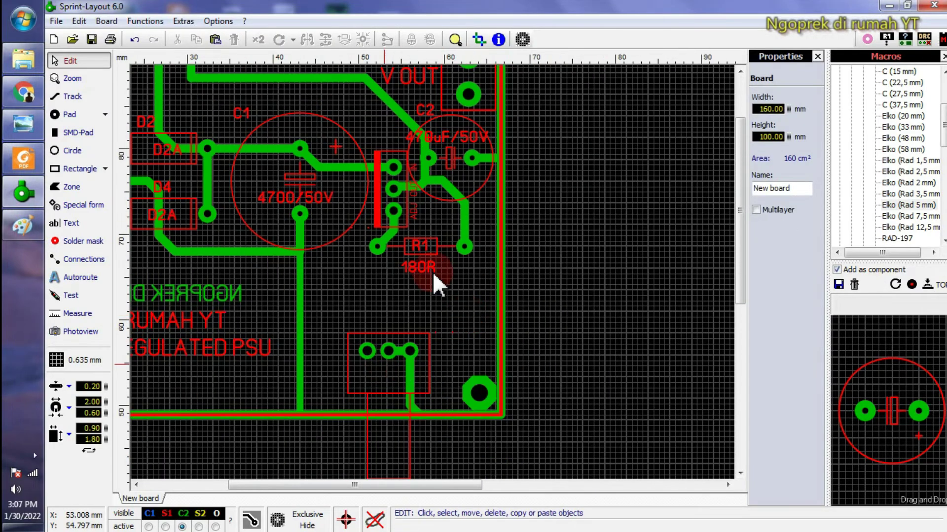
{"action": "scroll", "coordinate": [436, 270], "scroll_direction": "up", "scroll_amount": 2}
{"action": "scroll", "coordinate": [473, 228], "scroll_direction": "down", "scroll_amount": 1}
{"action": "double_click", "coordinate": [479, 221]}
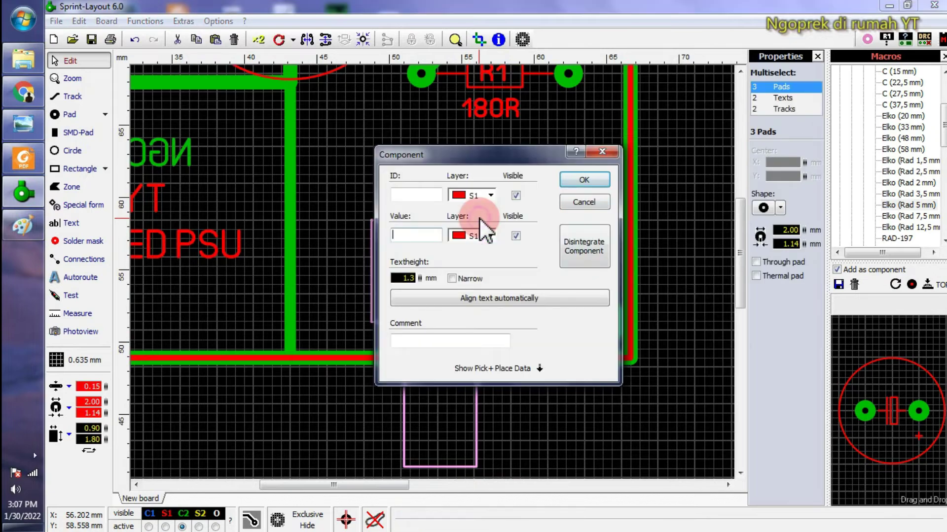
{"action": "left_click", "coordinate": [437, 193]}
{"action": "type", "text": "V"}
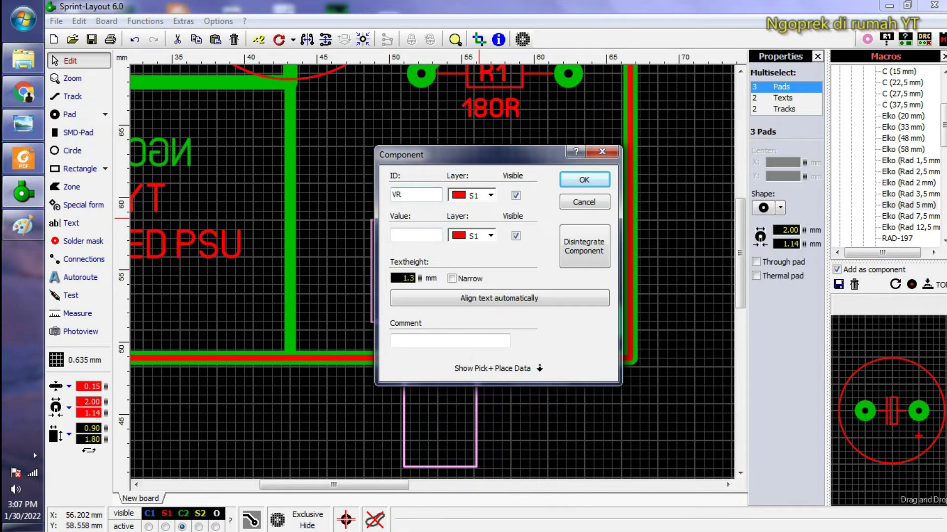
{"action": "type", "text": "R"}
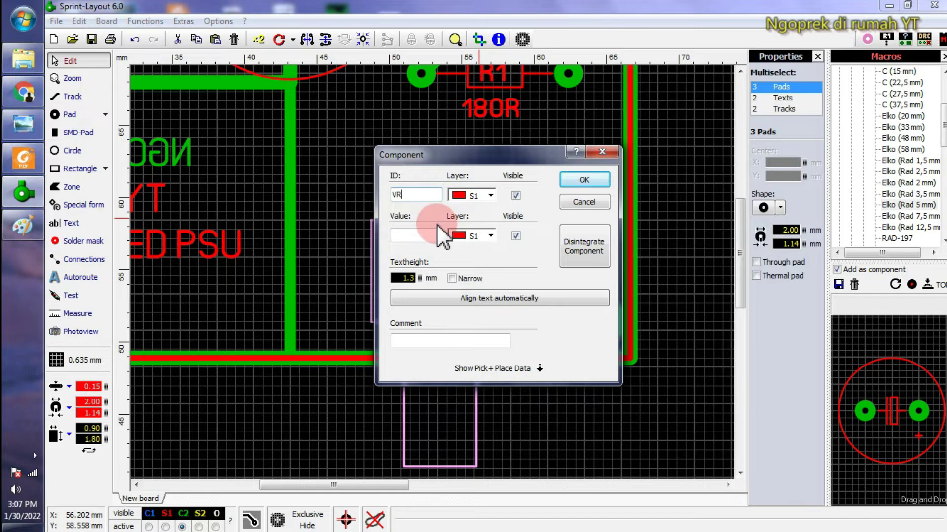
{"action": "type", "text": "1"}
{"action": "left_click", "coordinate": [412, 233]}
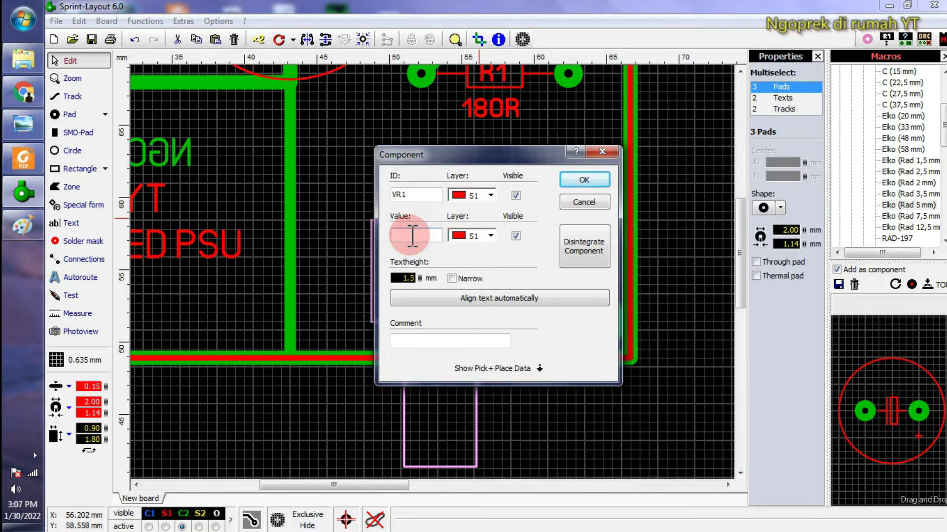
{"action": "type", "text": "50K LIN"}
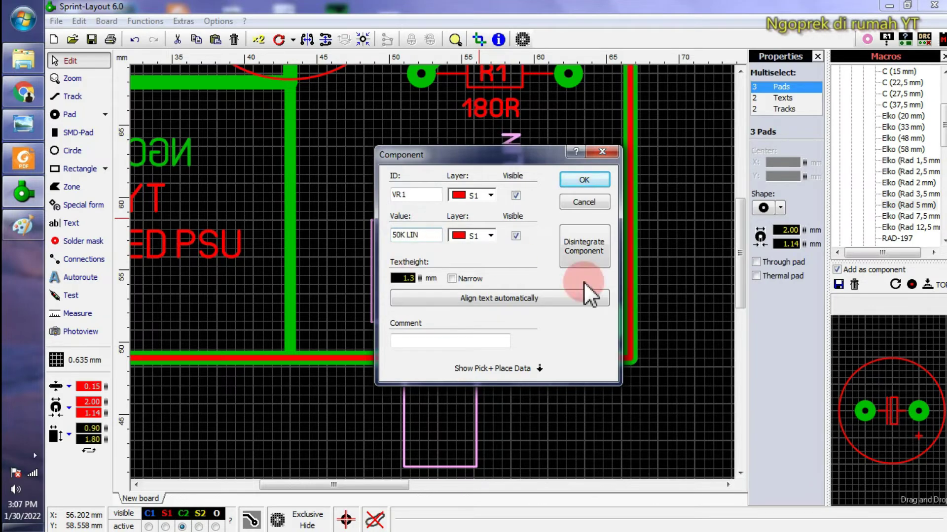
{"action": "left_click", "coordinate": [584, 179]}
{"action": "left_click", "coordinate": [634, 345]}
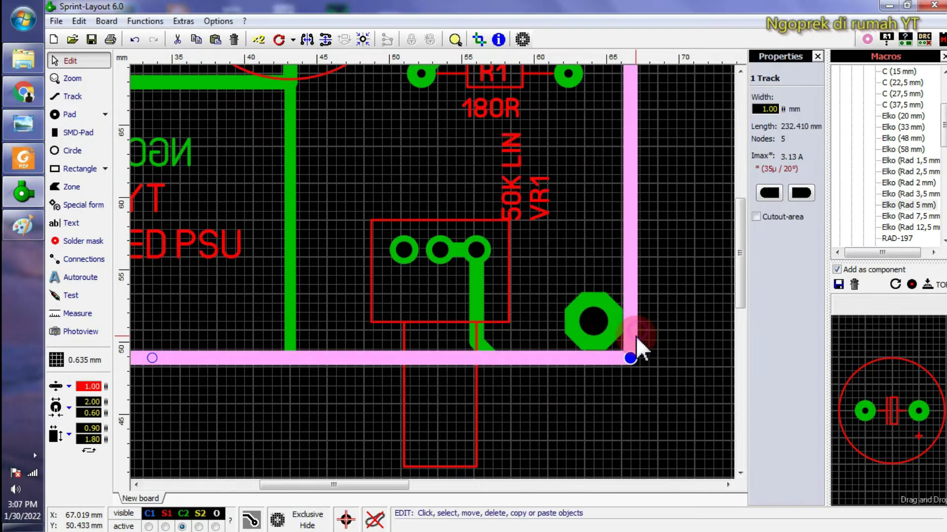
- Move the VR1 label beside the potentiometer outline, then place the value label horizontally just above the outline
{"action": "left_click", "coordinate": [542, 224]}
{"action": "left_click_drag", "start_coordinate": [553, 239], "coordinate": [535, 302]}
{"action": "left_click", "coordinate": [532, 237]}
{"action": "left_click", "coordinate": [521, 197]}
{"action": "left_click_drag", "start_coordinate": [520, 197], "coordinate": [438, 198]}
{"action": "key", "text": "ctrl+r"}
{"action": "left_click", "coordinate": [575, 241]}
{"action": "left_click", "coordinate": [528, 200]}
- Correct the value of potentiometer VR1 to 5K LIN
{"action": "double_click", "coordinate": [480, 200]}
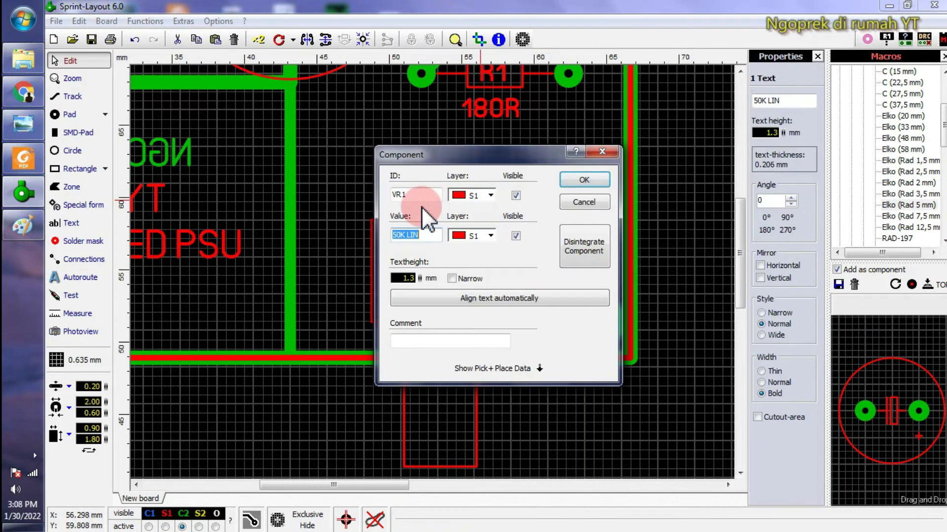
{"action": "left_click", "coordinate": [403, 234]}
{"action": "key", "text": "BackSpace"}
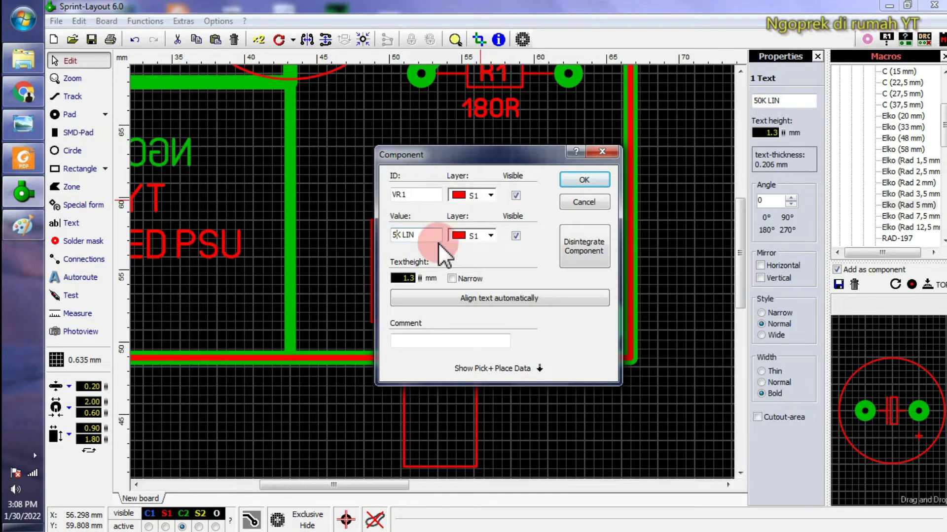
{"action": "left_click", "coordinate": [585, 180]}
- Open the print preview and set the board to print in black and white, mirrored and centered on the page
{"action": "scroll", "coordinate": [495, 251], "scroll_direction": "down", "scroll_amount": 2}
{"action": "scroll", "coordinate": [495, 250], "scroll_direction": "down", "scroll_amount": 2}
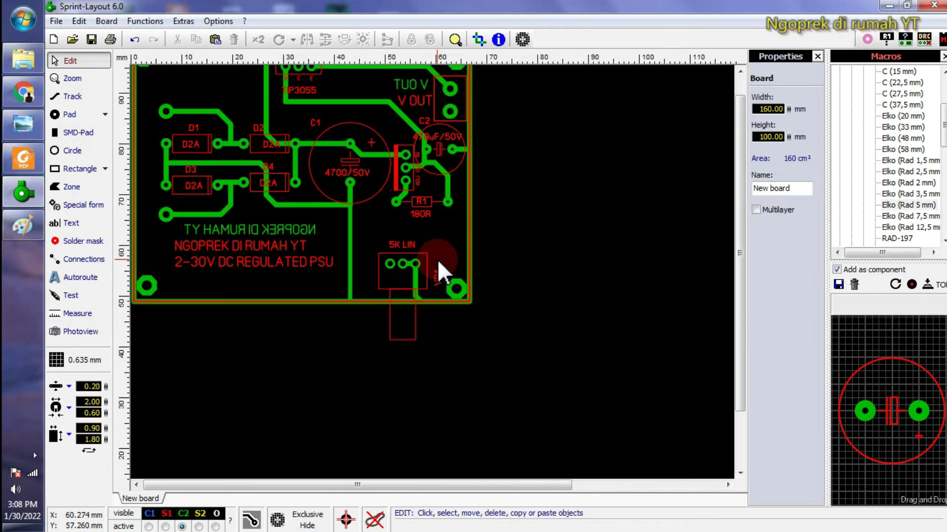
{"action": "scroll", "coordinate": [444, 268], "scroll_direction": "down", "scroll_amount": 2}
{"action": "scroll", "coordinate": [164, 109], "scroll_direction": "up", "scroll_amount": 3}
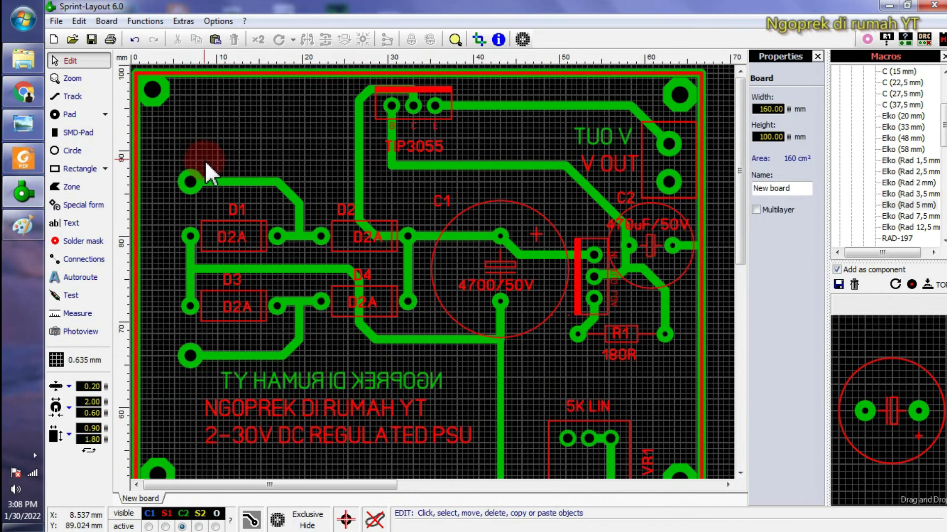
{"action": "scroll", "coordinate": [204, 163], "scroll_direction": "down", "scroll_amount": 1}
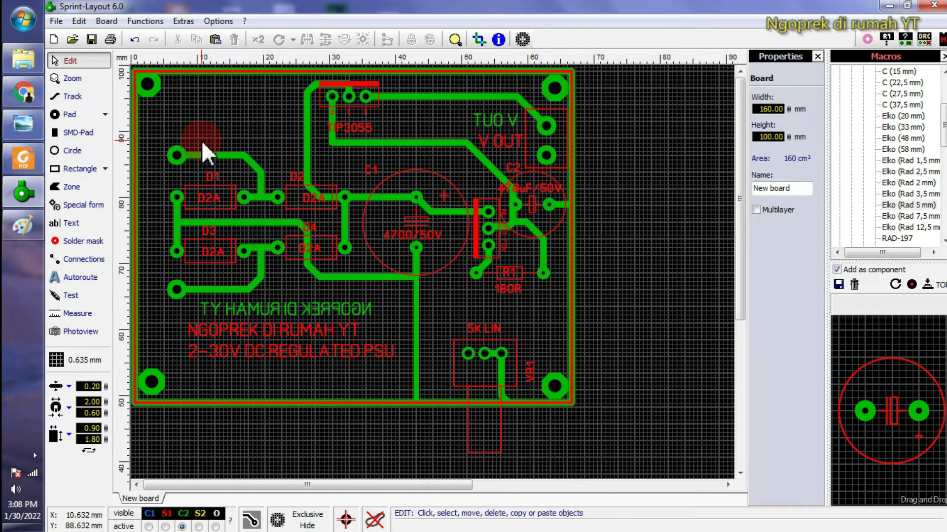
{"action": "key", "text": "ctrl+p"}
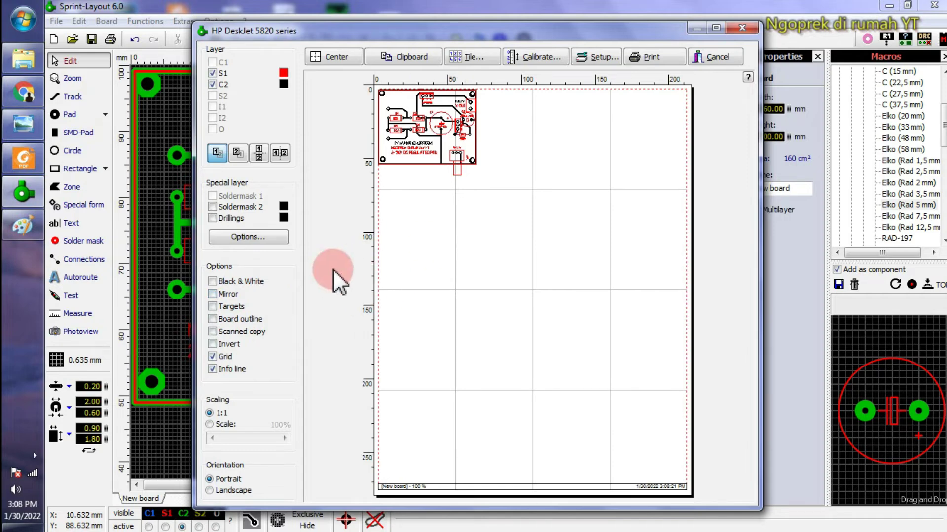
{"action": "left_click", "coordinate": [223, 283]}
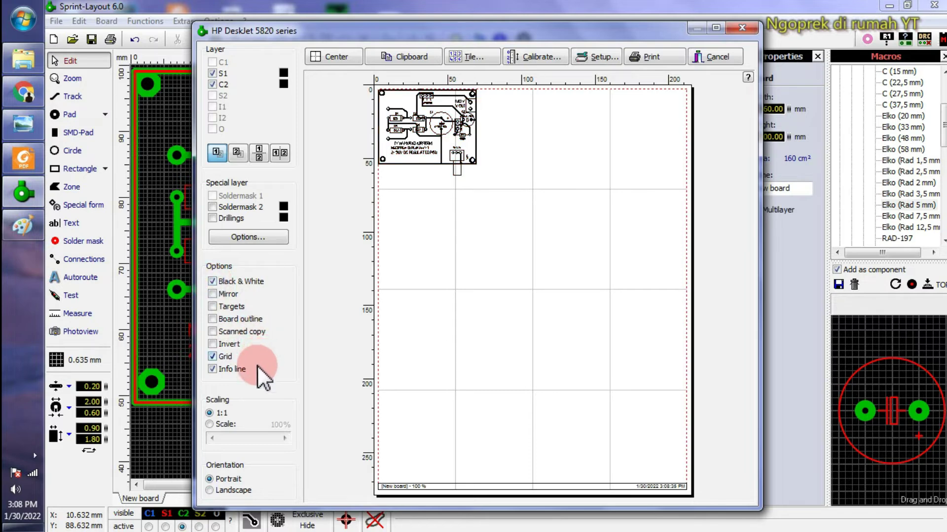
{"action": "left_click", "coordinate": [212, 294]}
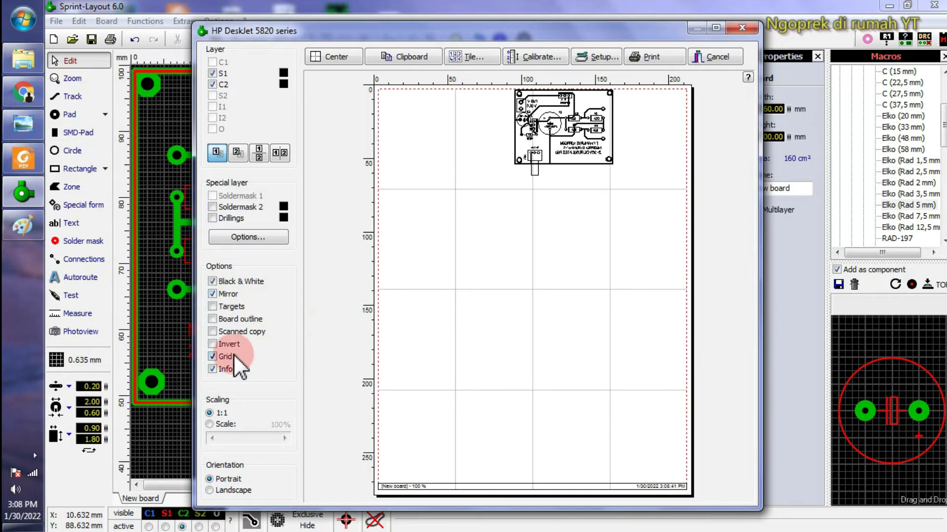
{"action": "left_click", "coordinate": [342, 64]}
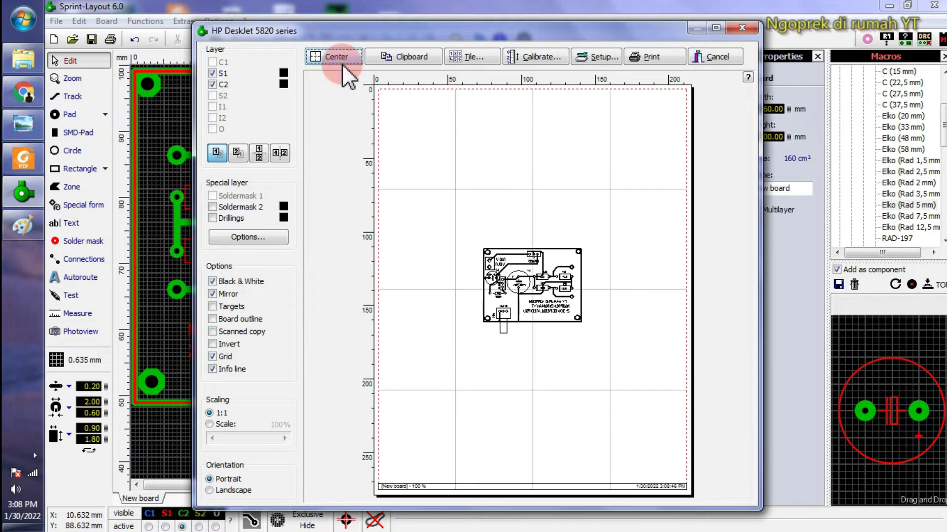
- Tile the printout as 2 by 2 copies with a 4.0 mm distance and shift the copies on the page
{"action": "left_click", "coordinate": [475, 63]}
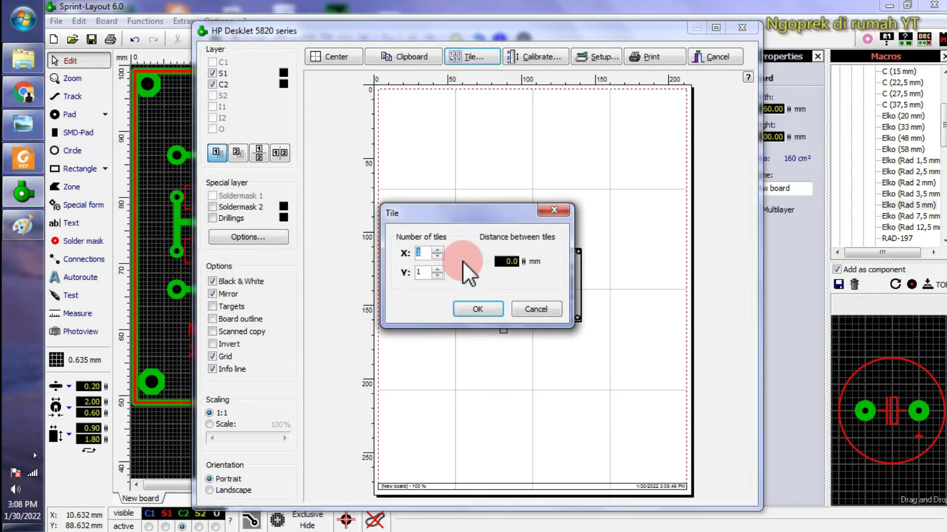
{"action": "left_click", "coordinate": [470, 307]}
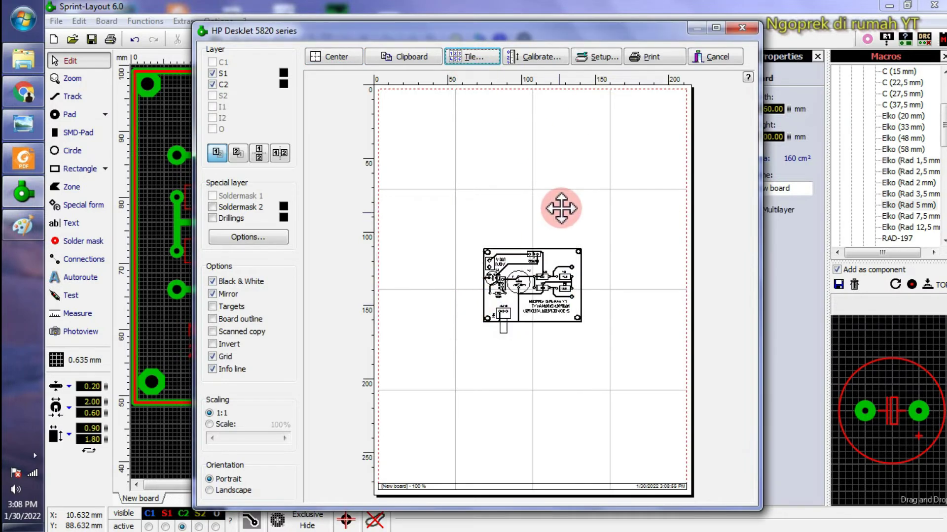
{"action": "left_click", "coordinate": [487, 63]}
{"action": "left_click_drag", "start_coordinate": [524, 261], "coordinate": [557, 139]}
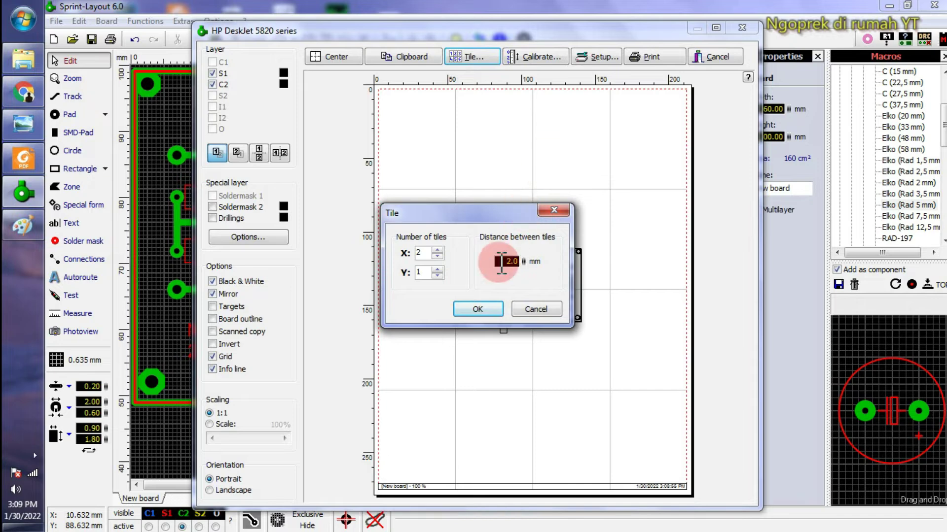
{"action": "left_click_drag", "start_coordinate": [523, 261], "coordinate": [543, 141]}
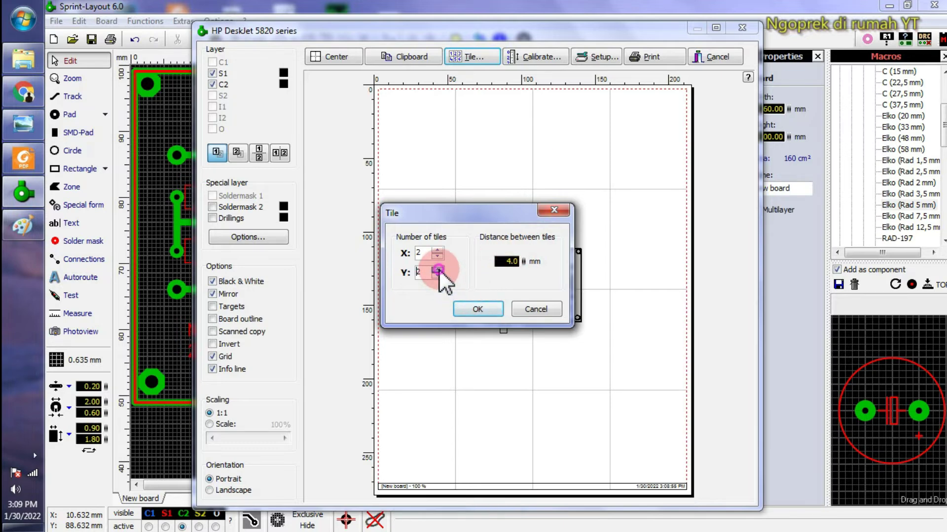
{"action": "left_click", "coordinate": [462, 309]}
{"action": "left_click_drag", "start_coordinate": [557, 294], "coordinate": [413, 212]}
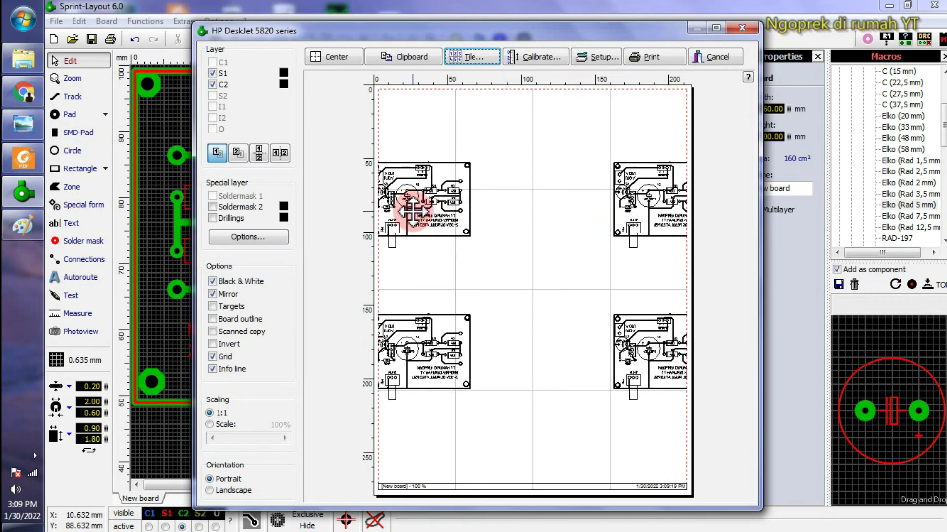
- Try a 2.0 mm distance between the tiles, followed by a slightly smaller one
{"action": "left_click", "coordinate": [464, 58]}
{"action": "left_click_drag", "start_coordinate": [523, 262], "coordinate": [523, 379]}
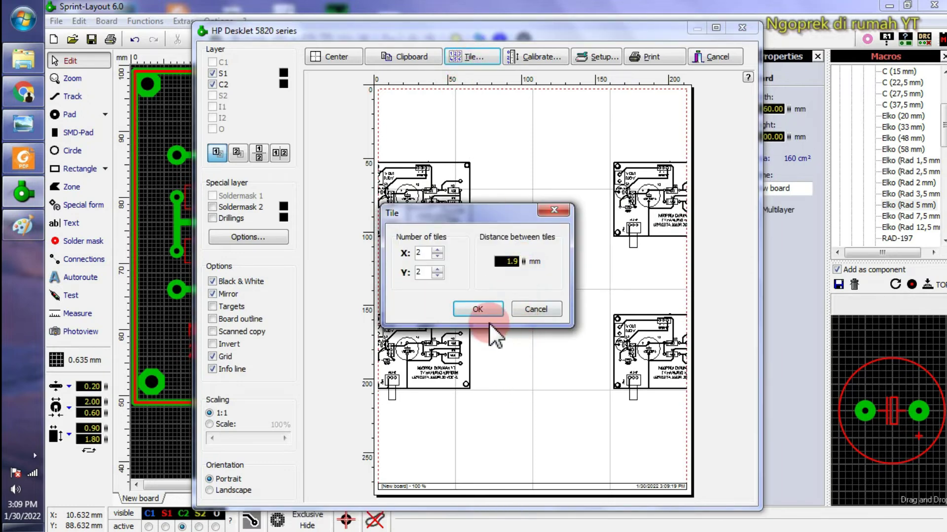
{"action": "left_click_drag", "start_coordinate": [524, 263], "coordinate": [525, 253]}
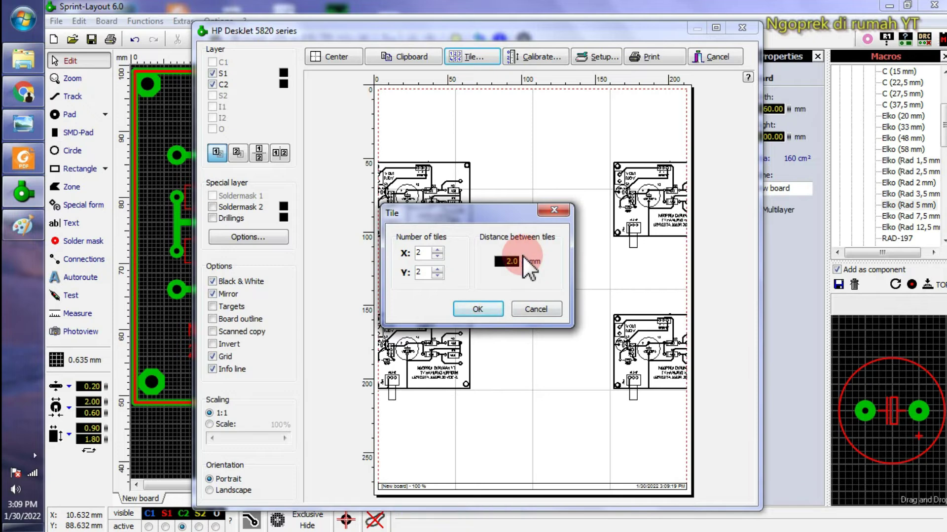
{"action": "left_click", "coordinate": [477, 310]}
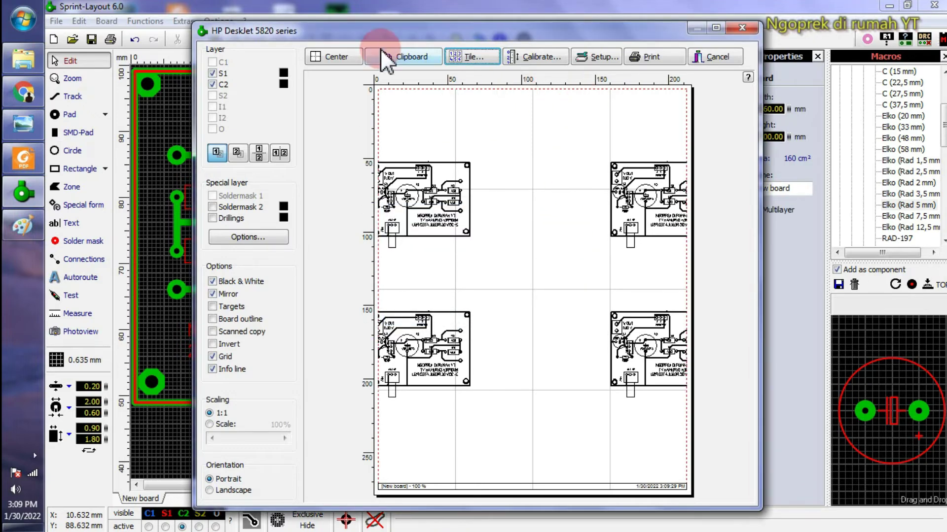
{"action": "left_click", "coordinate": [488, 58]}
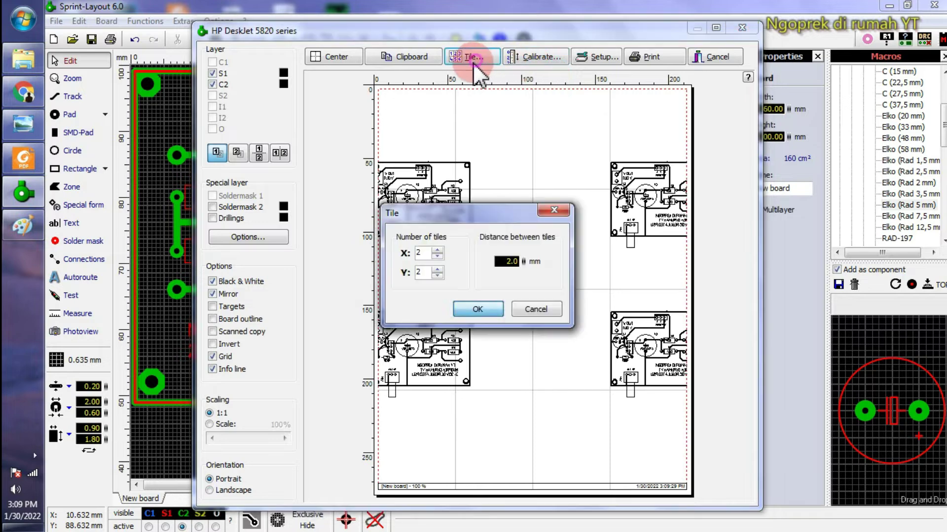
{"action": "left_click_drag", "start_coordinate": [523, 261], "coordinate": [532, 336]}
{"action": "left_click", "coordinate": [490, 309]}
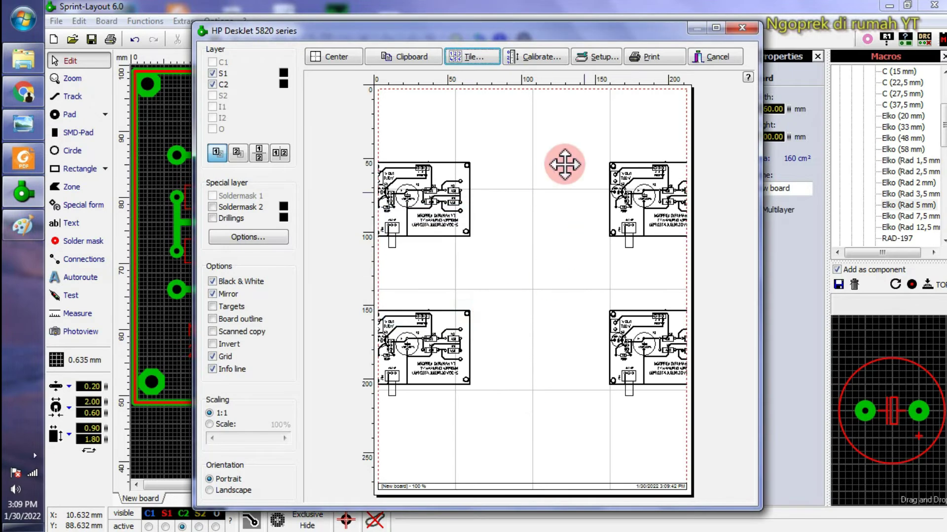
- Try a tile distance of 0.2 mm, centering the copies and shifting them to fit the left column on the page
{"action": "left_click", "coordinate": [481, 60]}
{"action": "double_click", "coordinate": [513, 262]}
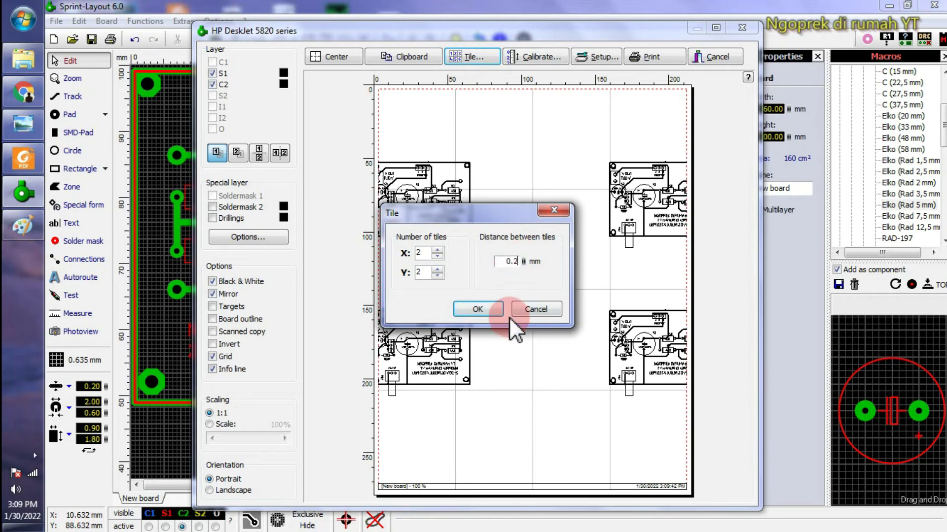
{"action": "left_click", "coordinate": [479, 310]}
{"action": "left_click_drag", "start_coordinate": [626, 221], "coordinate": [616, 202]}
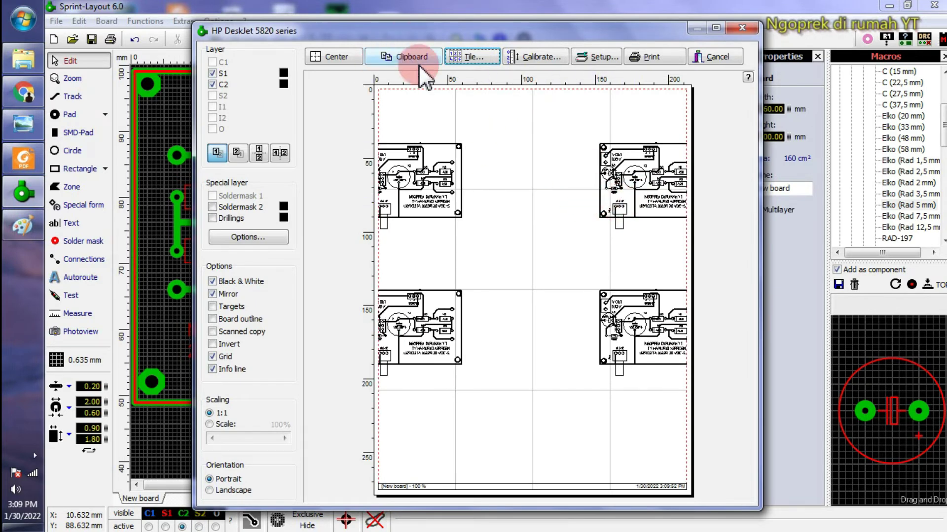
{"action": "left_click", "coordinate": [351, 57]}
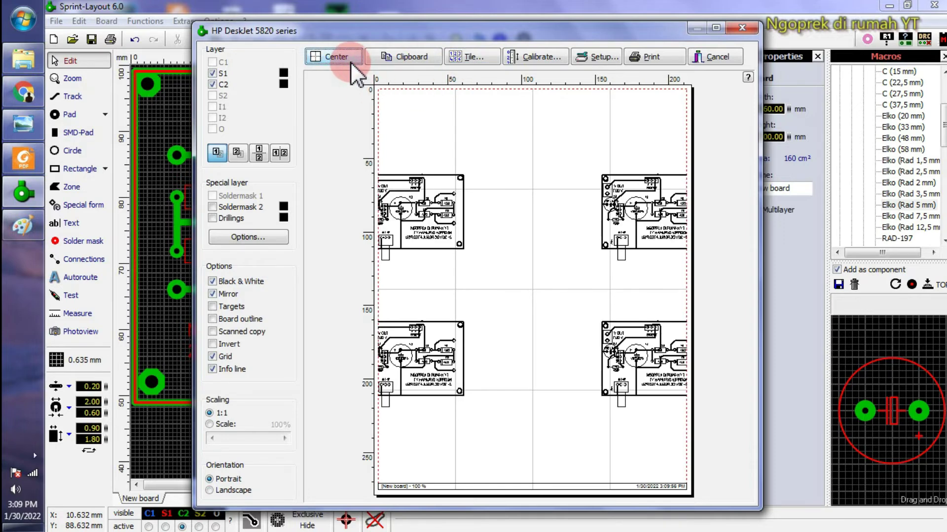
{"action": "mouse_move", "coordinate": [461, 232]}
{"action": "left_mouse_down"}
{"action": "mouse_move", "coordinate": [581, 233]}
{"action": "mouse_move", "coordinate": [475, 229]}
{"action": "left_mouse_up"}
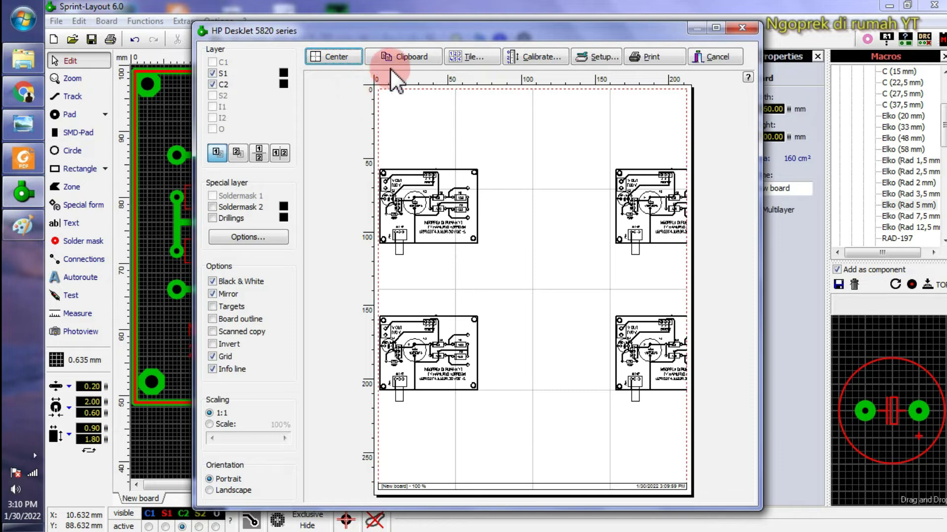
- Try a tile distance of 10 mm and shift the copies toward the top of the page
{"action": "left_click", "coordinate": [471, 57]}
{"action": "double_click", "coordinate": [508, 261]}
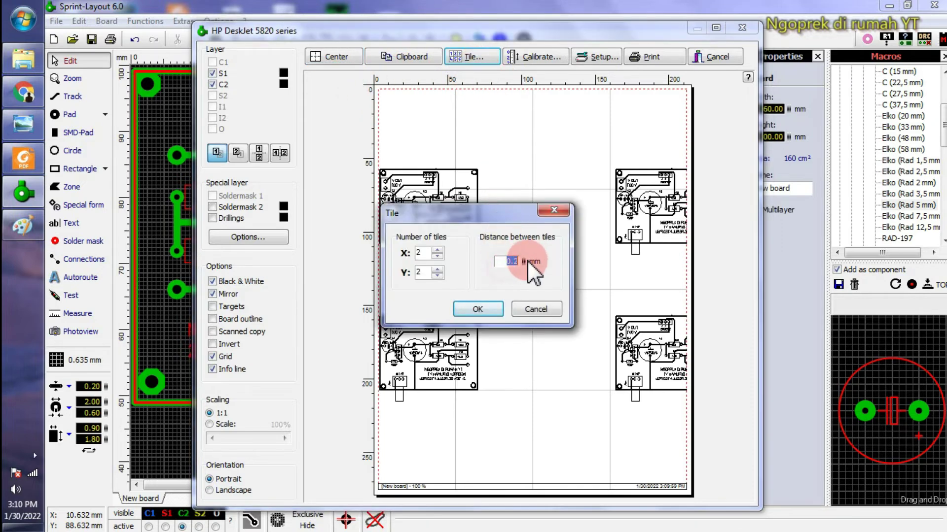
{"action": "type", "text": "10"}
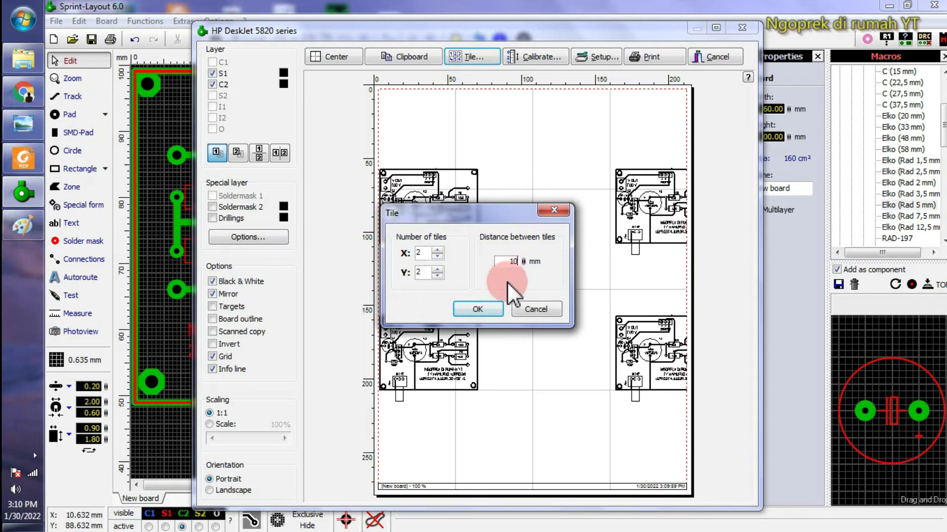
{"action": "left_click", "coordinate": [488, 309]}
{"action": "left_click_drag", "start_coordinate": [601, 207], "coordinate": [442, 119]}
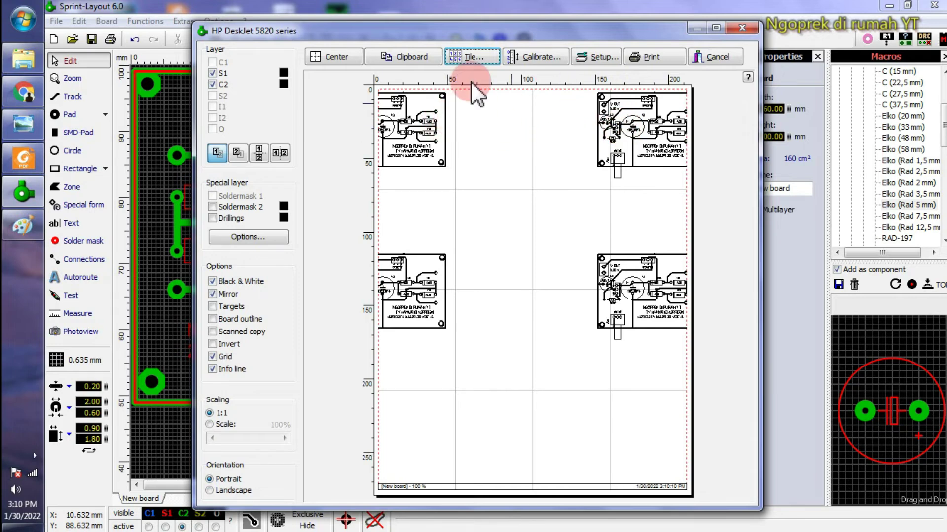
- Change the tiling to one column of two copies and position them near the middle of the page
{"action": "left_click", "coordinate": [481, 61]}
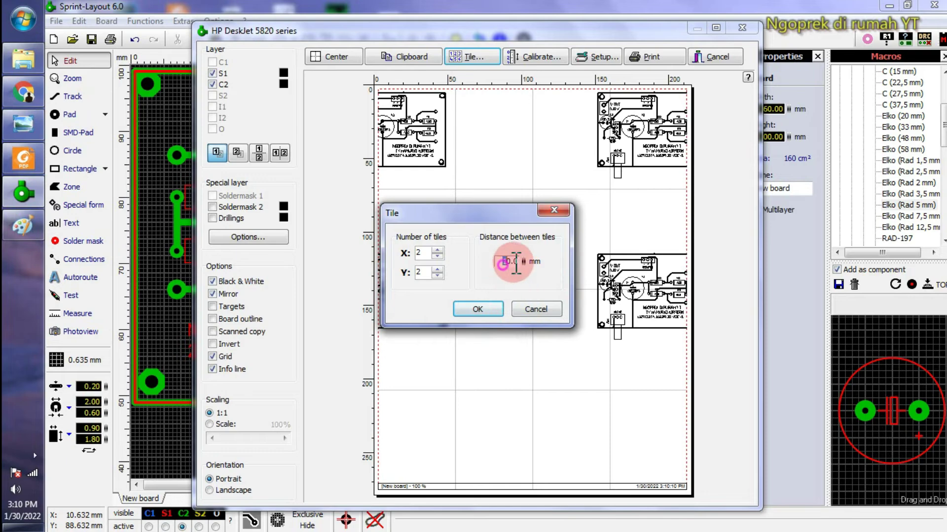
{"action": "left_click", "coordinate": [477, 309]}
{"action": "left_click_drag", "start_coordinate": [571, 381], "coordinate": [548, 203]}
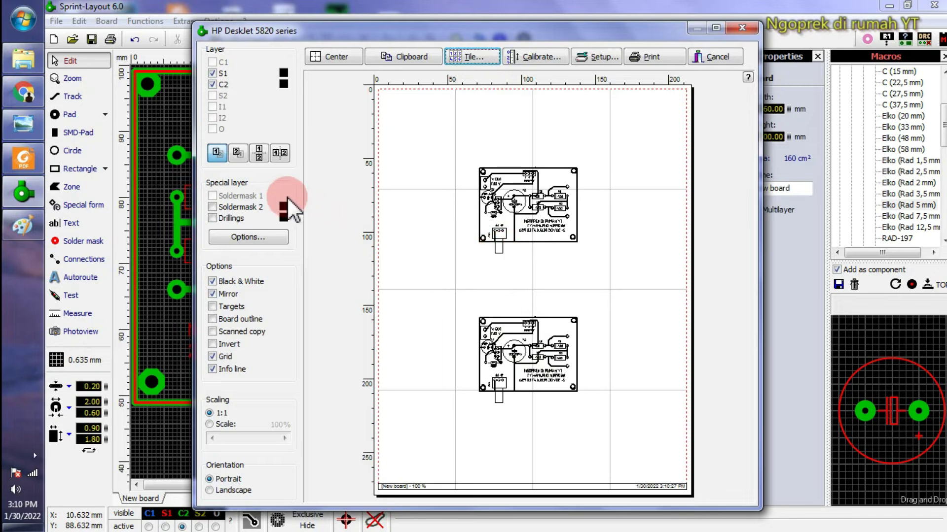
- Arrange the S1 silkscreen and C2 copper printouts separately, one above the other on the page
{"action": "left_click", "coordinate": [259, 153]}
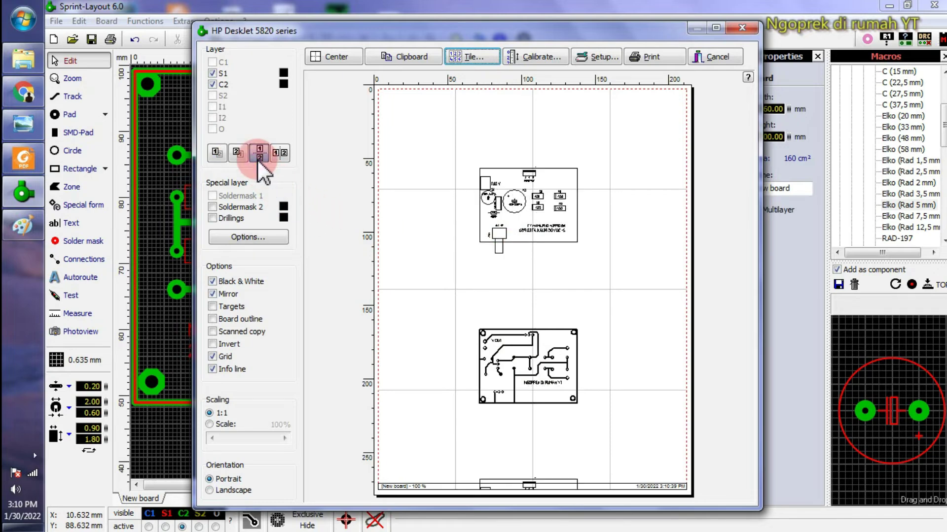
{"action": "left_click", "coordinate": [217, 154]}
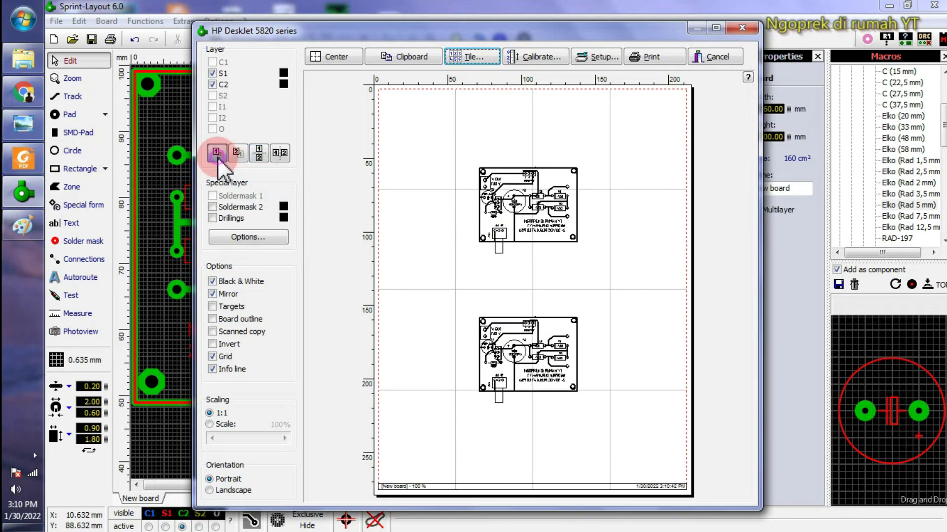
{"action": "left_click", "coordinate": [254, 157]}
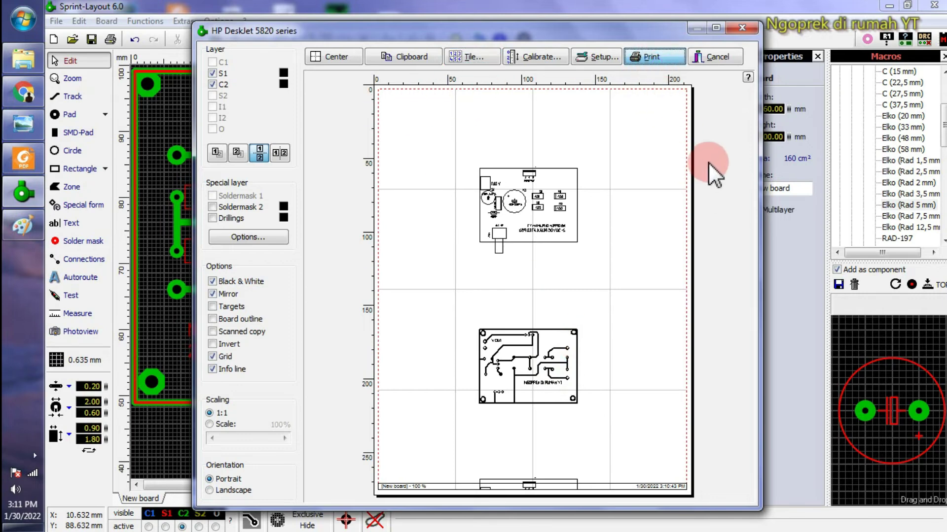
- Set the printer to Foxit Reader PDF Printer with A4 paper in the print setup
{"action": "left_click", "coordinate": [603, 57]}
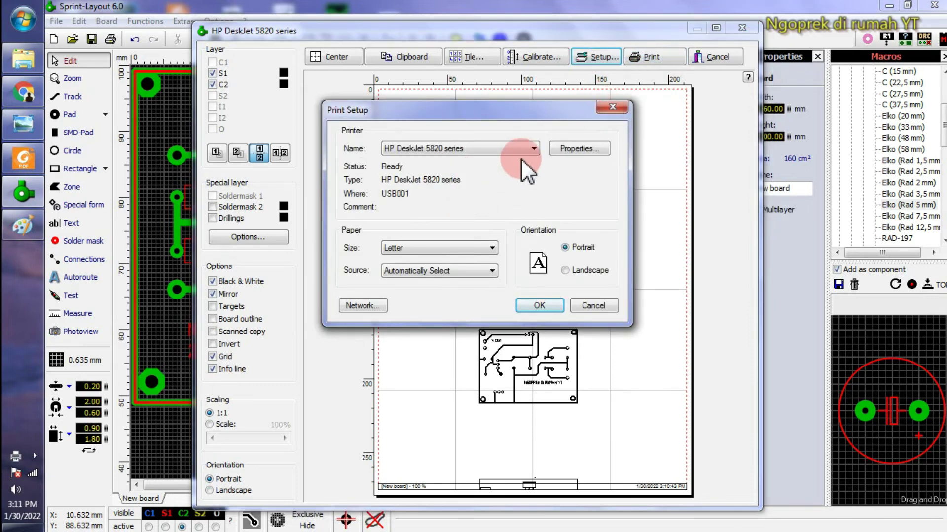
{"action": "left_click", "coordinate": [518, 151]}
{"action": "left_click", "coordinate": [470, 167]}
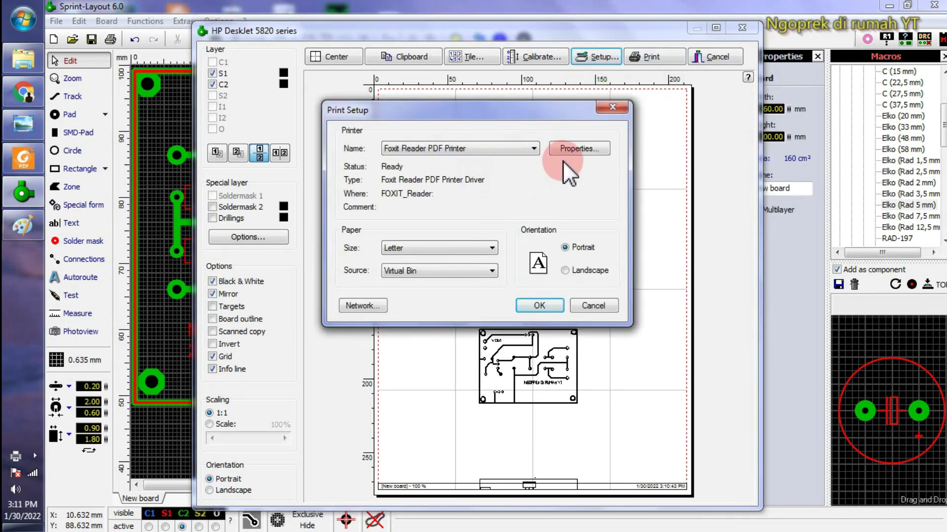
{"action": "left_click", "coordinate": [492, 247]}
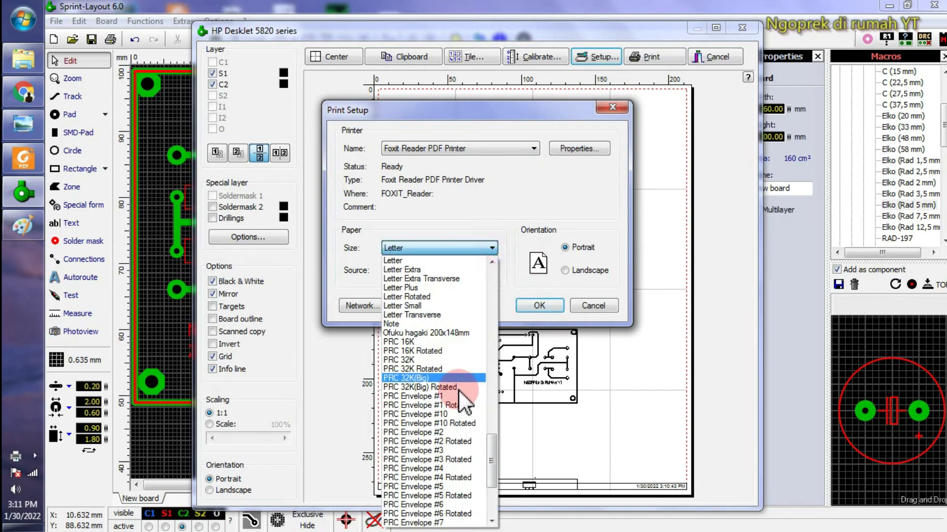
{"action": "scroll", "coordinate": [466, 335], "scroll_direction": "up", "scroll_amount": 10}
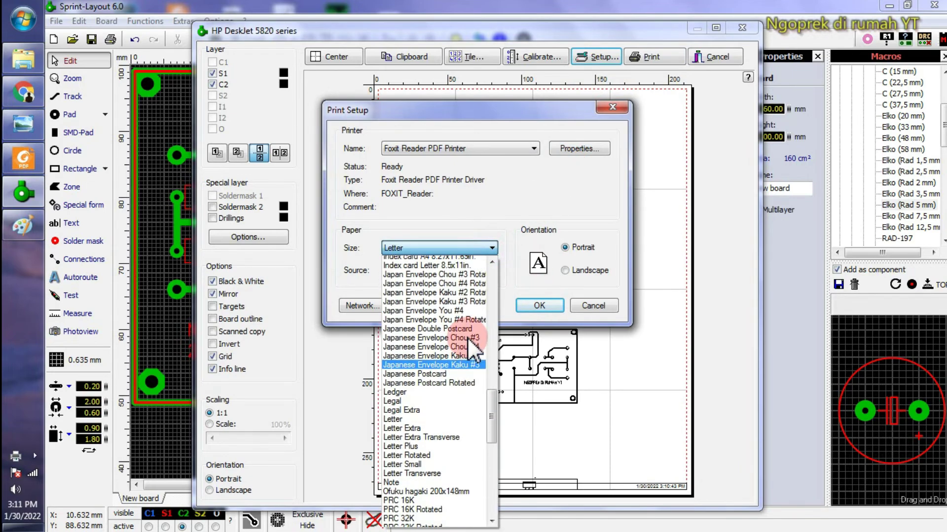
{"action": "scroll", "coordinate": [464, 343], "scroll_direction": "up", "scroll_amount": 10}
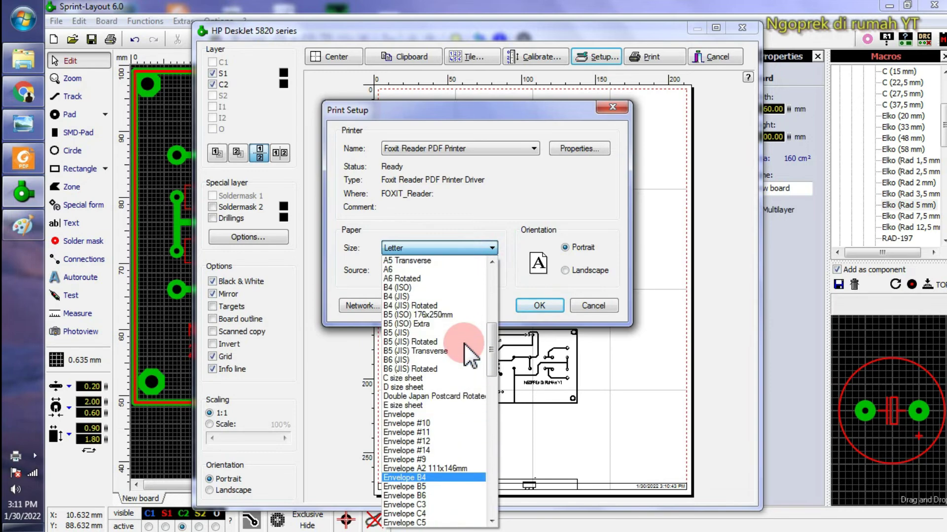
{"action": "scroll", "coordinate": [463, 273], "scroll_direction": "up", "scroll_amount": 3}
{"action": "left_click", "coordinate": [466, 259]}
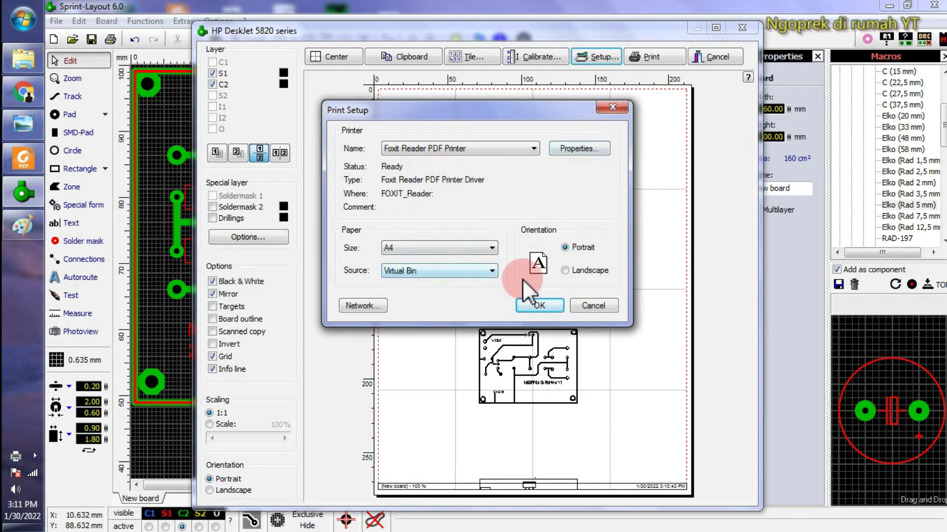
{"action": "left_click", "coordinate": [555, 306]}
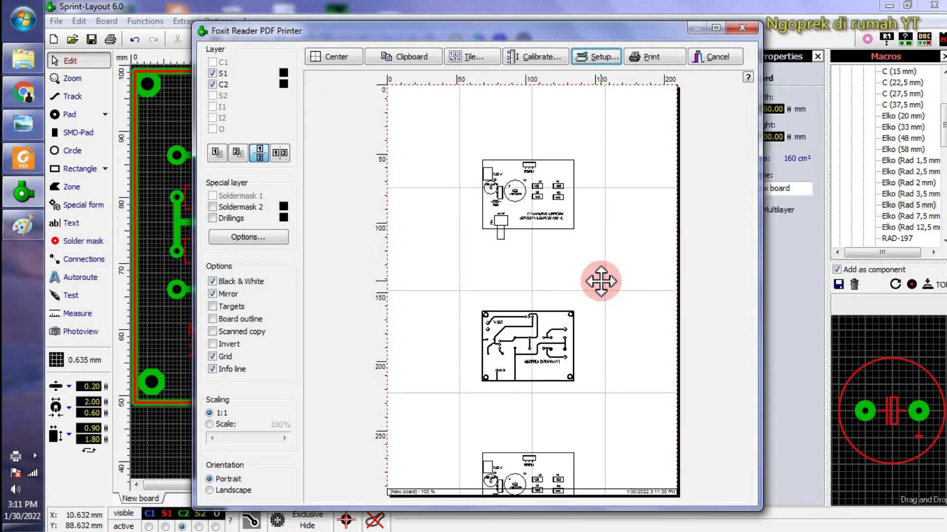
- Print the layout to a PDF file named PSU NDRYT-1 on the Desktop
{"action": "left_click", "coordinate": [656, 58]}
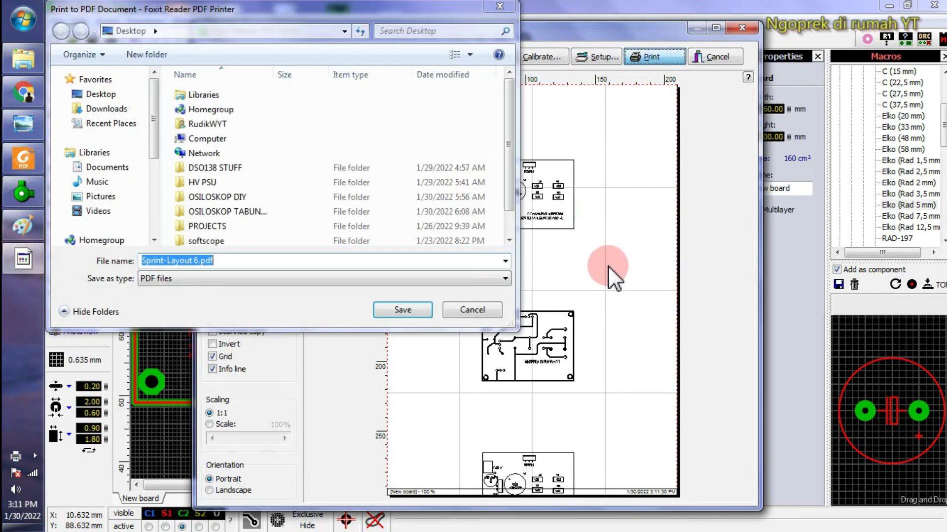
{"action": "left_click", "coordinate": [103, 94]}
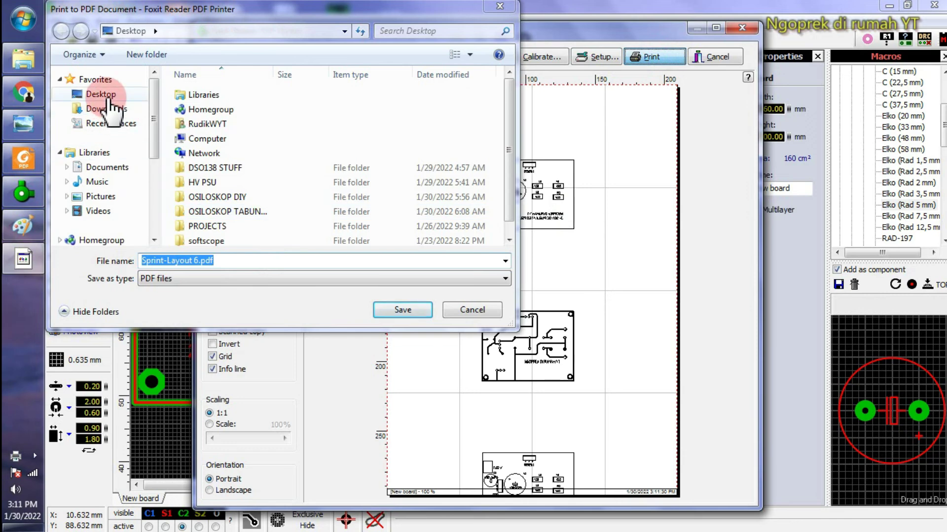
{"action": "left_click", "coordinate": [244, 262]}
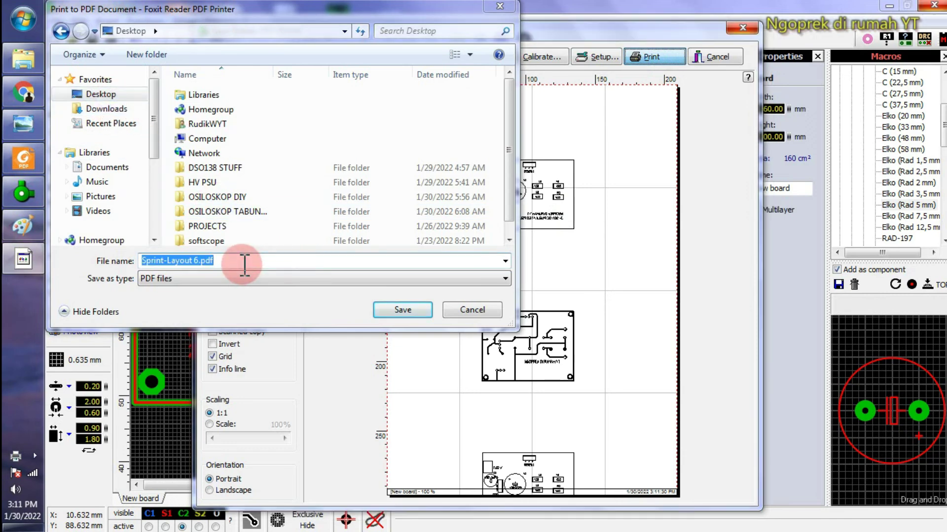
{"action": "type", "text": "PDU"}
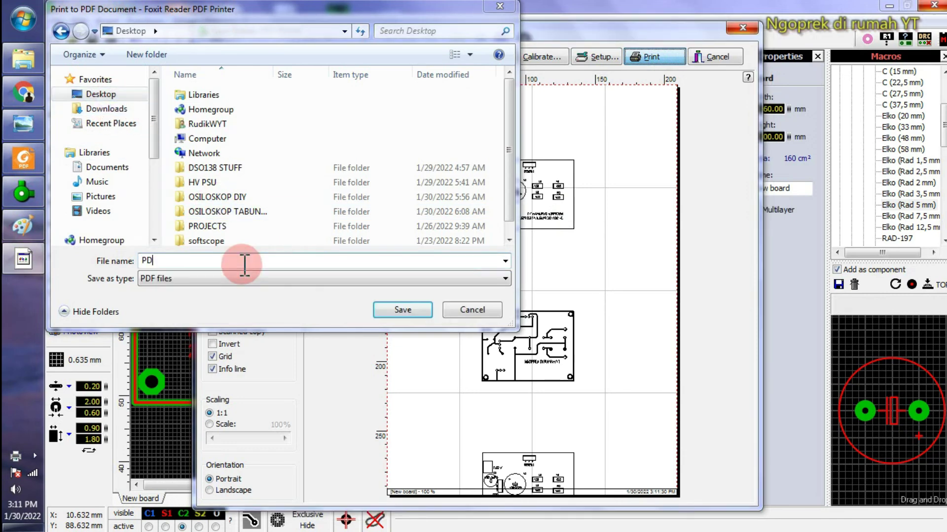
{"action": "key", "text": "BackSpace"}
{"action": "key", "text": "BackSpace"}
{"action": "type", "text": "SU NDRYT"}
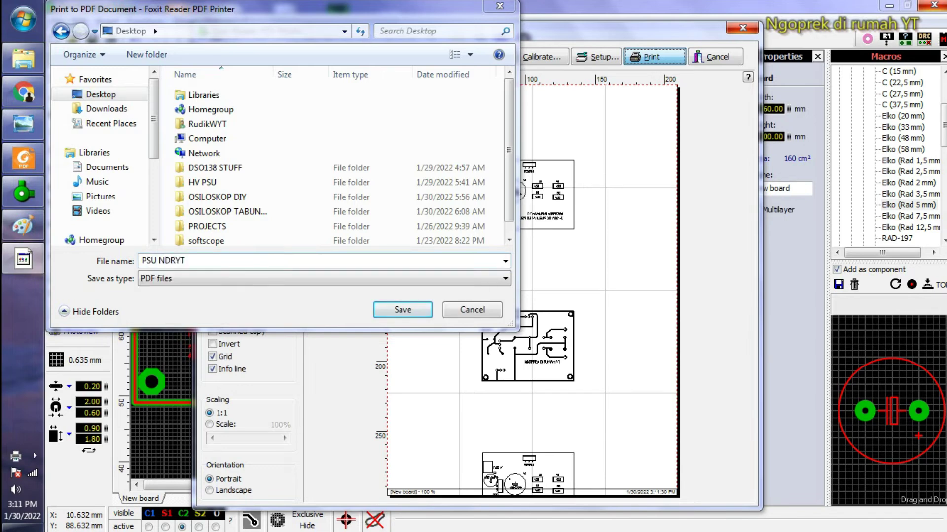
{"action": "type", "text": "-1"}
{"action": "key", "text": "Return"}
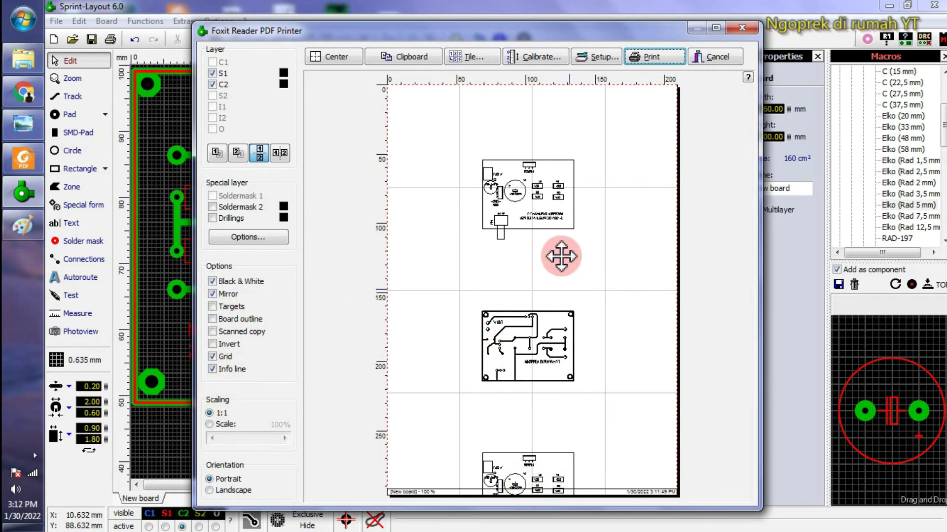
- Examine the silkscreen and copper layouts along the page of the exported PSU NDRYT-1.pdf
{"action": "left_click_drag", "start_coordinate": [566, 201], "coordinate": [572, 206]}
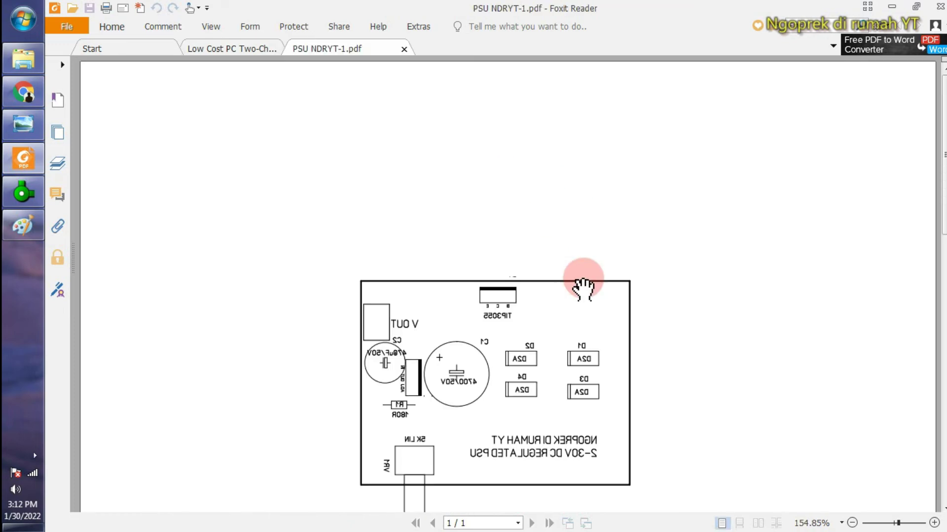
{"action": "scroll", "coordinate": [585, 281], "scroll_direction": "down", "scroll_amount": 5}
{"action": "scroll", "coordinate": [587, 306], "scroll_direction": "up", "scroll_amount": 5}
{"action": "scroll", "coordinate": [594, 328], "scroll_direction": "down", "scroll_amount": 5}
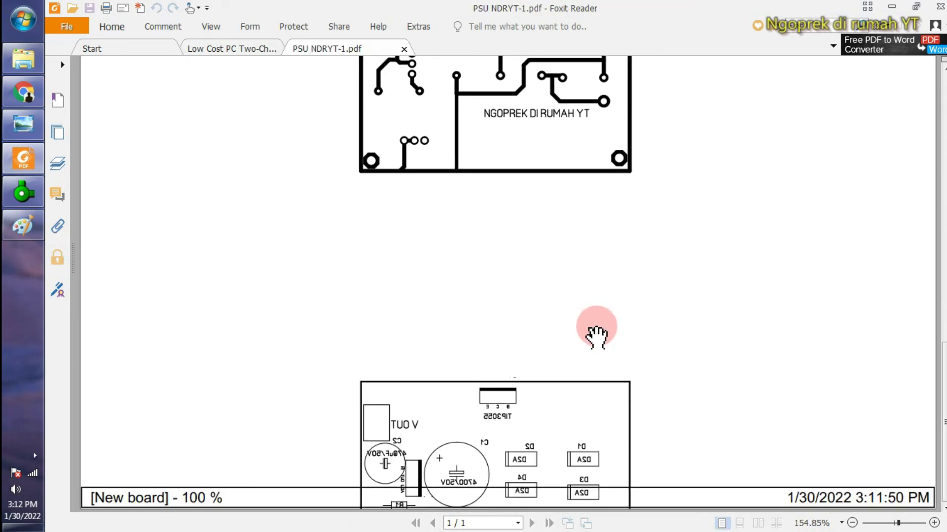
{"action": "scroll", "coordinate": [583, 419], "scroll_direction": "up", "scroll_amount": 7}
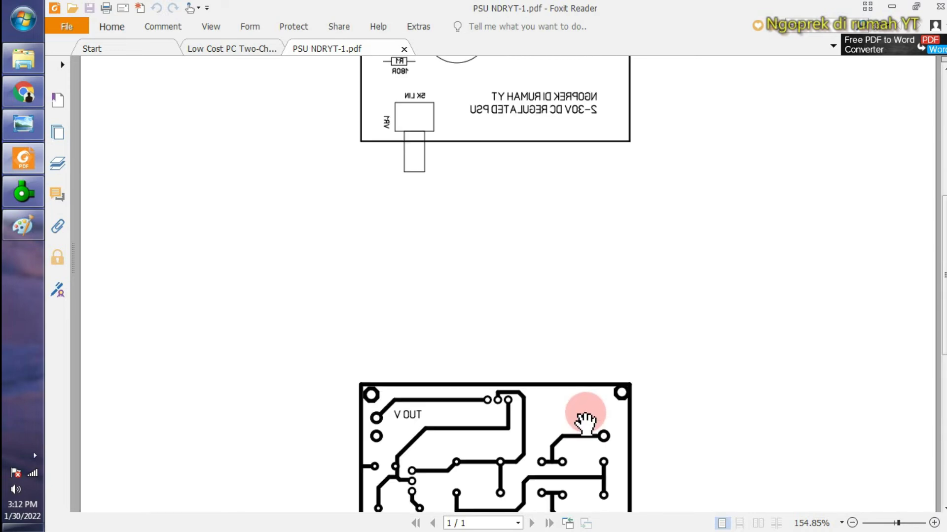
{"action": "scroll", "coordinate": [585, 416], "scroll_direction": "down", "scroll_amount": 3}
{"action": "scroll", "coordinate": [549, 249], "scroll_direction": "down", "scroll_amount": 2}
{"action": "scroll", "coordinate": [550, 257], "scroll_direction": "up", "scroll_amount": 1}
{"action": "scroll", "coordinate": [531, 242], "scroll_direction": "up", "scroll_amount": 1}
{"action": "scroll", "coordinate": [524, 211], "scroll_direction": "up", "scroll_amount": 8}
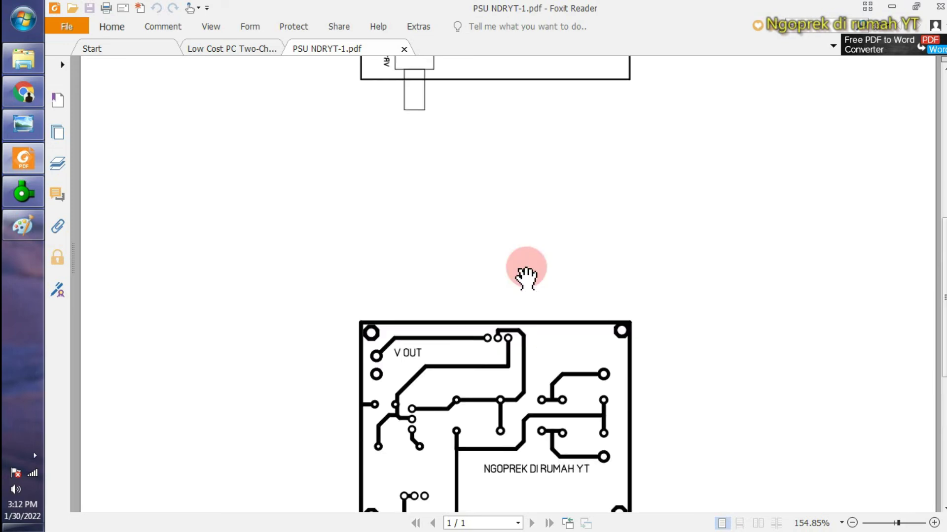
{"action": "scroll", "coordinate": [522, 274], "scroll_direction": "down", "scroll_amount": 3}
{"action": "scroll", "coordinate": [525, 273], "scroll_direction": "down", "scroll_amount": 5}
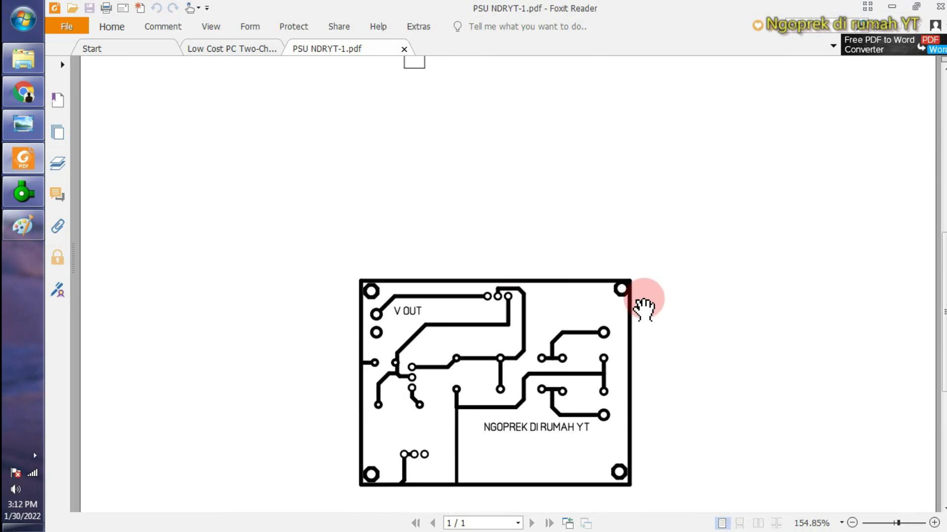
{"action": "scroll", "coordinate": [641, 298], "scroll_direction": "down", "scroll_amount": 3}
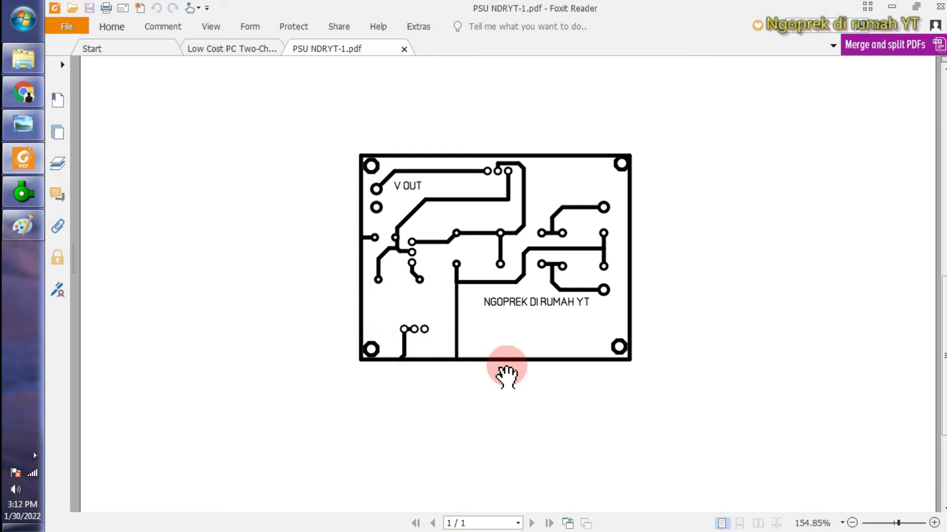
- Switch back to Sprint-Layout and close the print preview to return to the board
{"action": "left_click", "coordinate": [25, 197]}
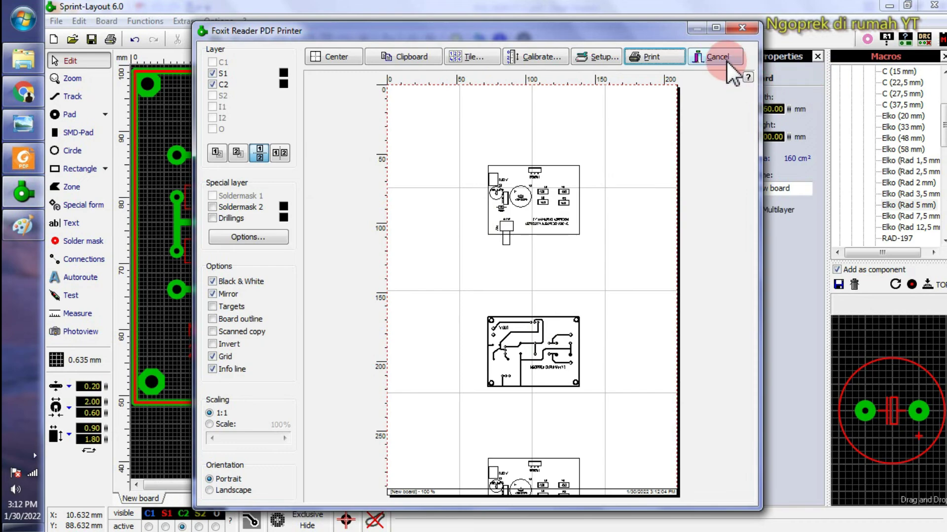
{"action": "left_click", "coordinate": [742, 28]}
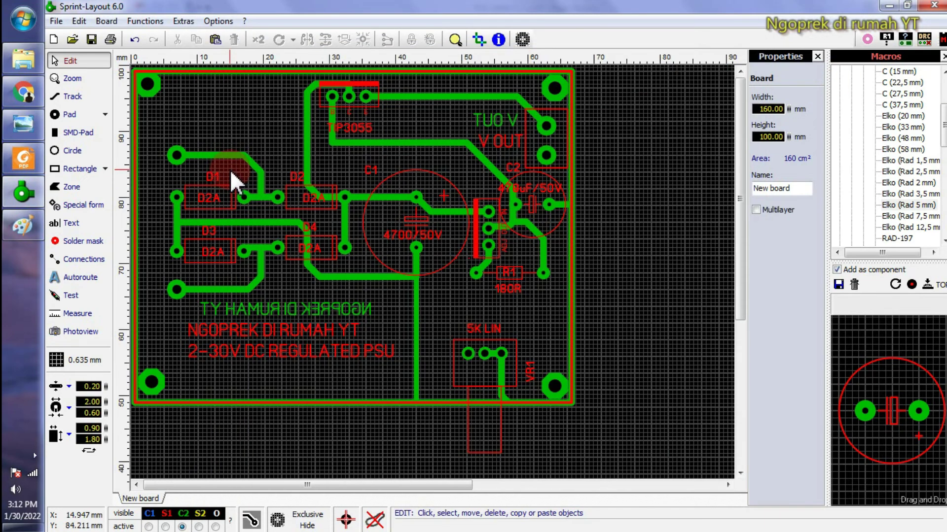
{"action": "left_click", "coordinate": [851, 233]}
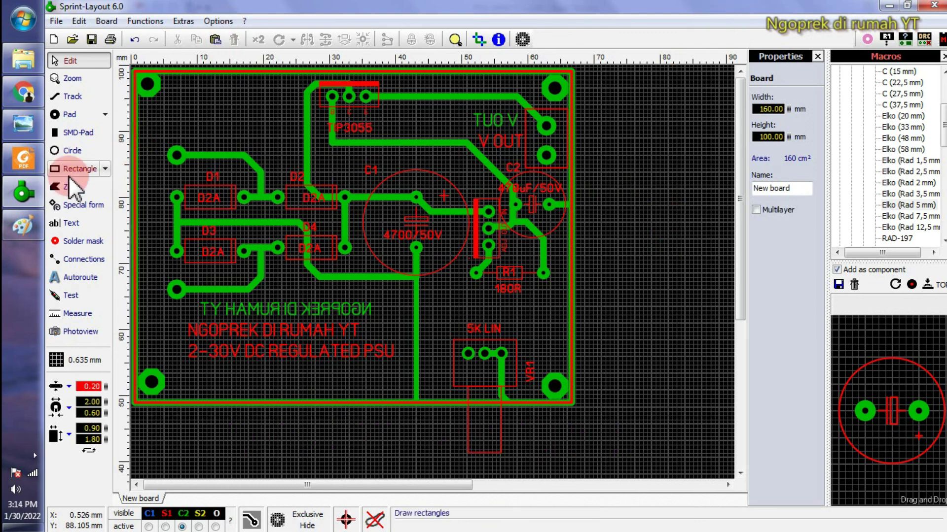
- Switch to Paint and view the 2-30 Volt Adjustable Power Supply schematic in lm317 (1).bmp
{"action": "left_click", "coordinate": [21, 193]}
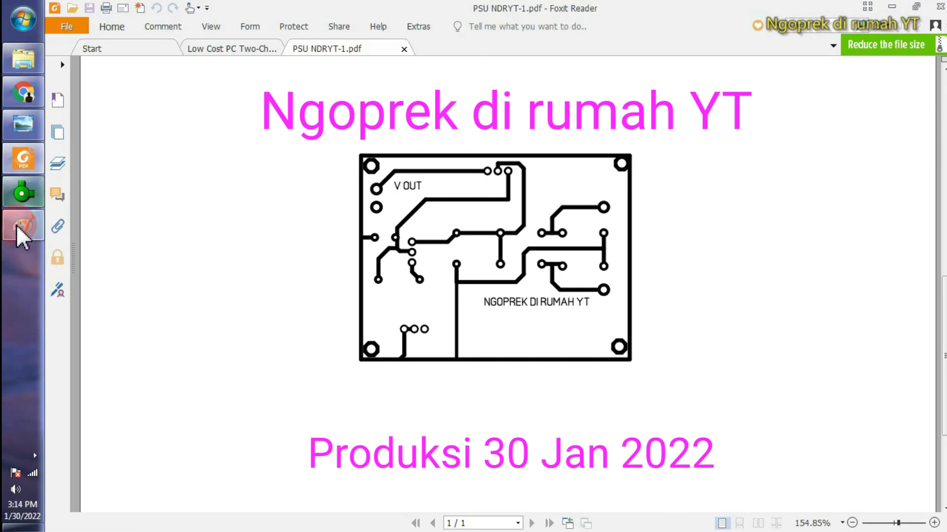
{"action": "left_click", "coordinate": [17, 225]}
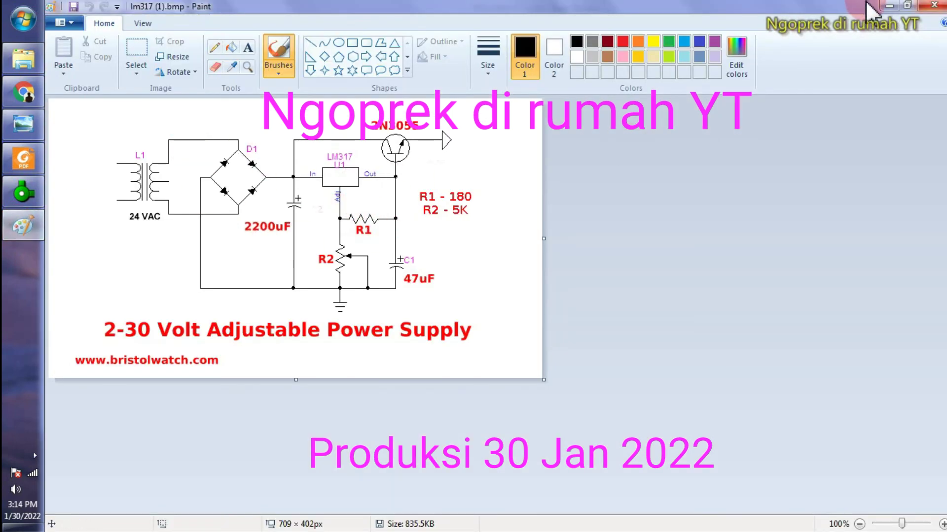
{"action": "left_click", "coordinate": [907, 5]}
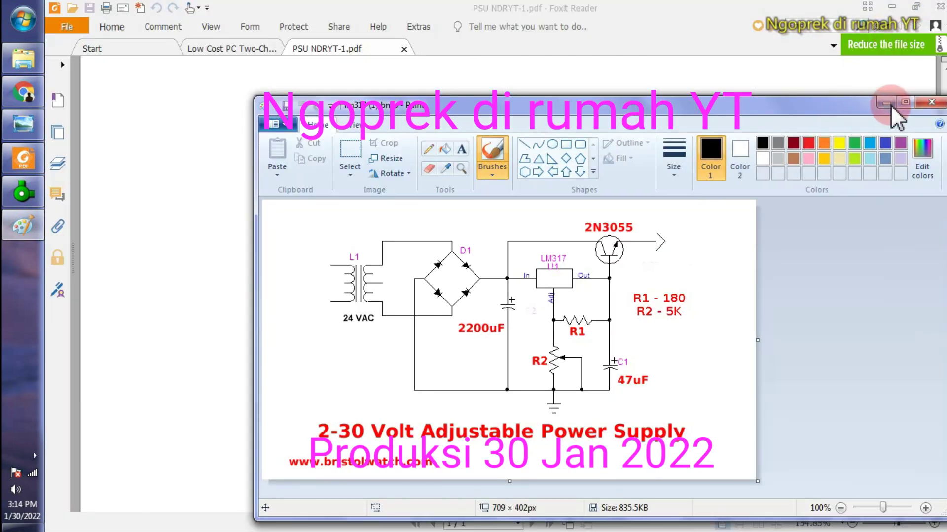
{"action": "left_click", "coordinate": [904, 103]}
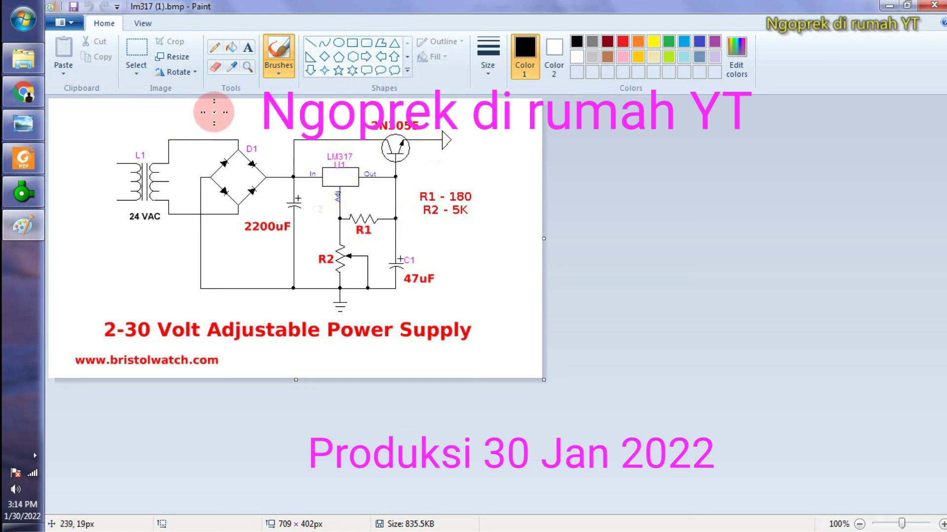
{"action": "left_click", "coordinate": [70, 22]}
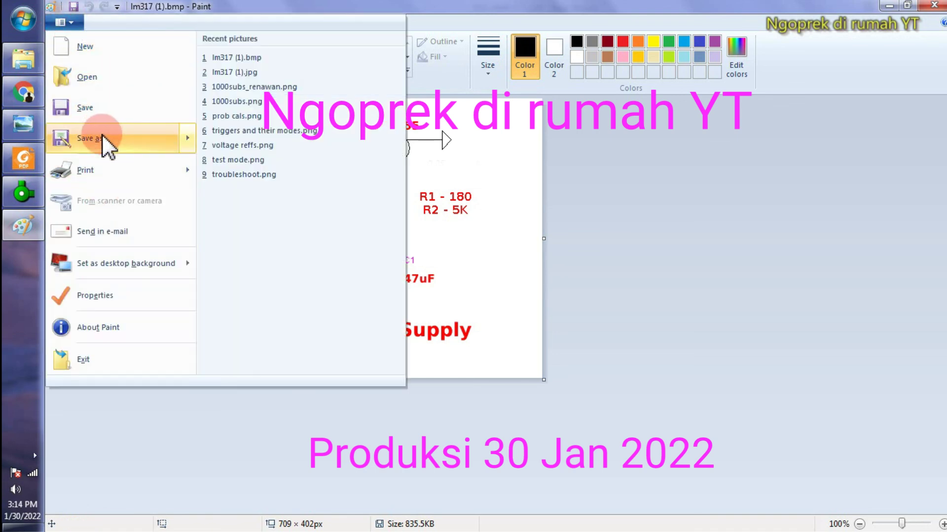
{"action": "mouse_move", "coordinate": [104, 138]}
{"action": "left_click", "coordinate": [536, 220]}
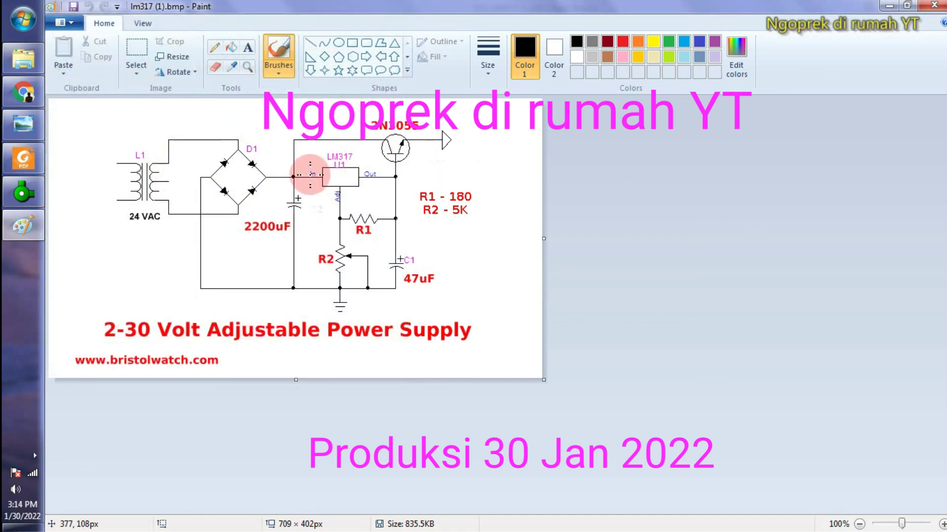
- Minimize the Paint and Sprint-Layout windows
{"action": "left_click", "coordinate": [887, 5]}
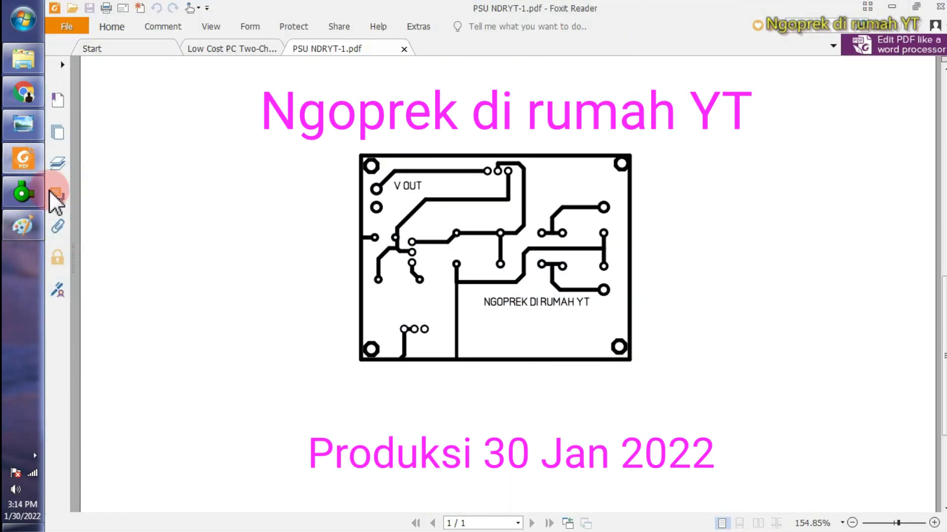
{"action": "left_click", "coordinate": [26, 189]}
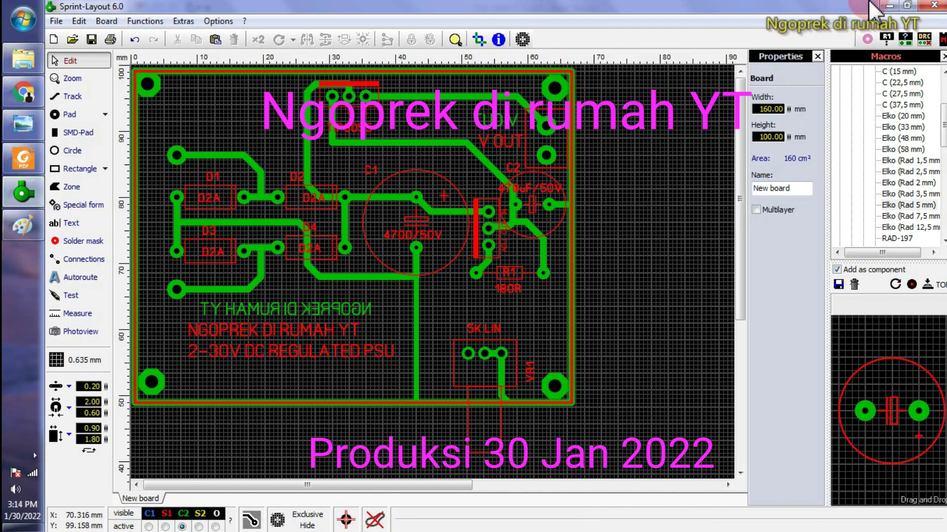
{"action": "left_click", "coordinate": [889, 5]}
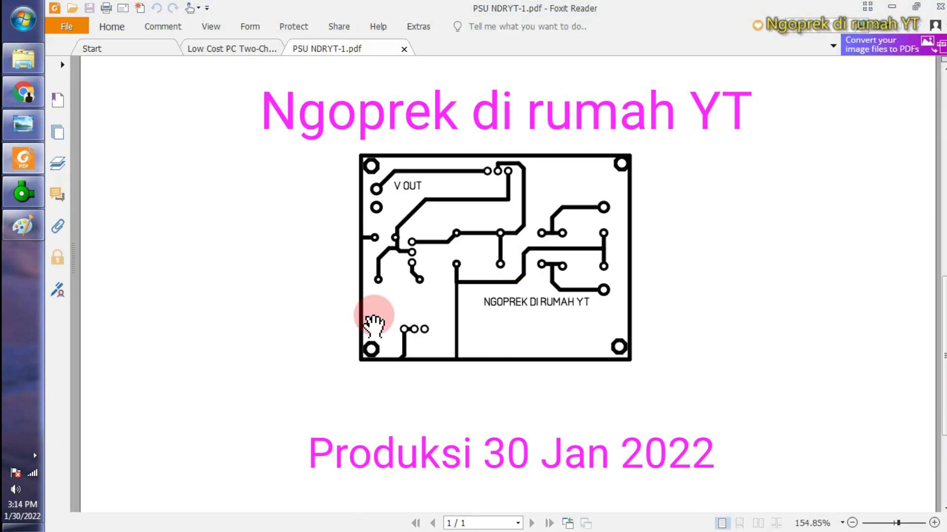
{"action": "left_click", "coordinate": [35, 456]}
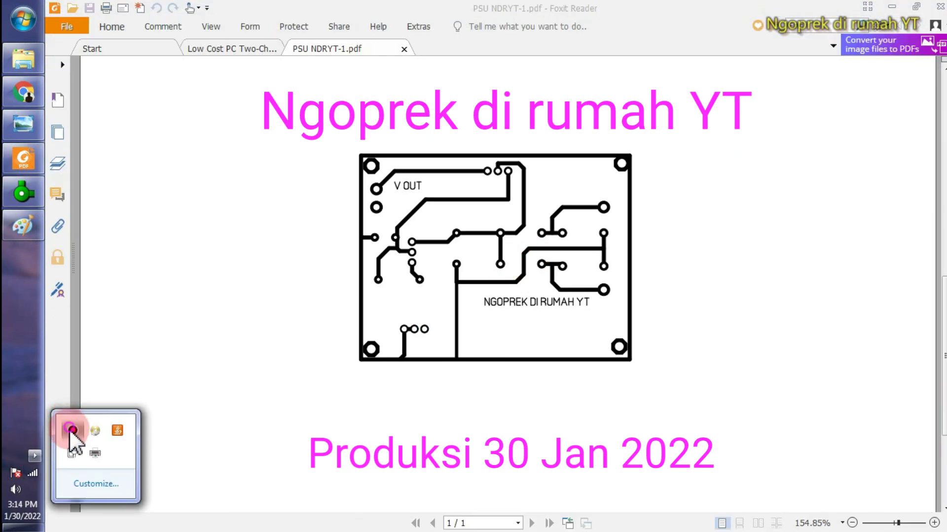
{"action": "left_click", "coordinate": [72, 430]}
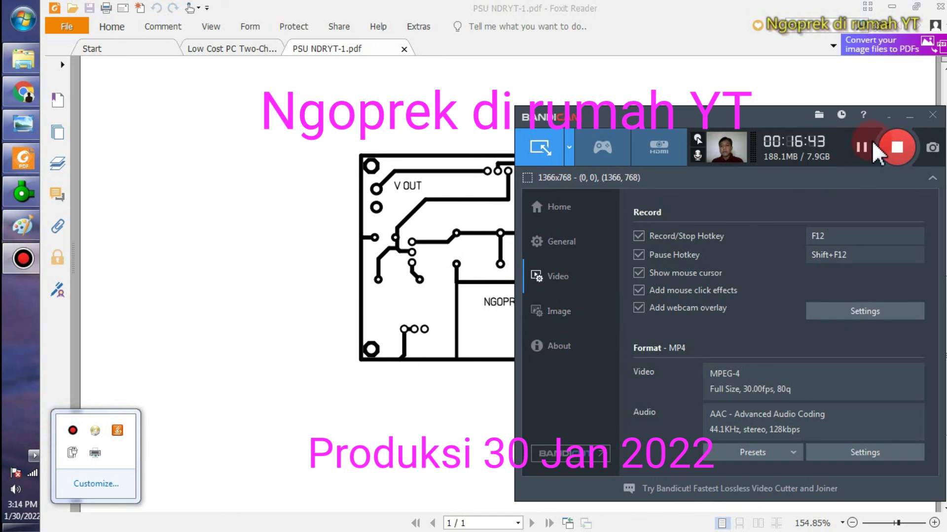
{"action": "left_click", "coordinate": [893, 7]}
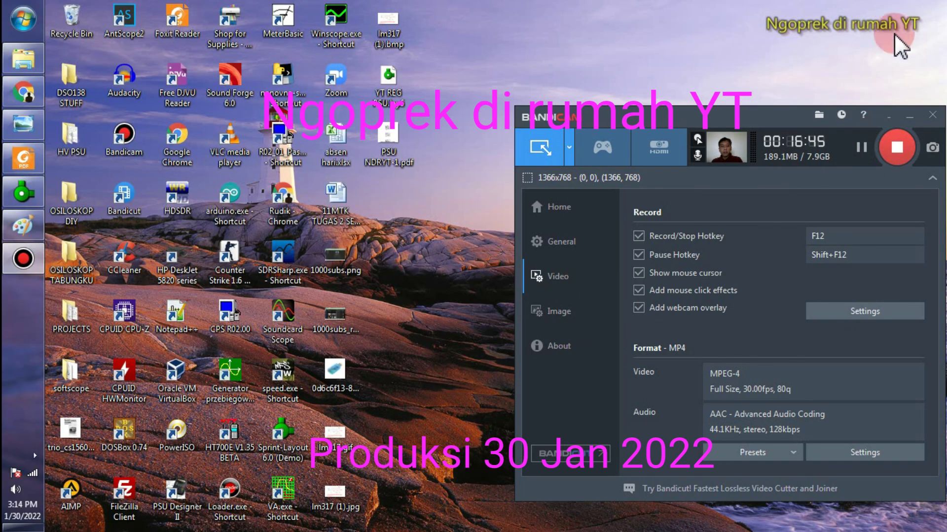
{"action": "left_click", "coordinate": [812, 116]}
{"action": "left_click_drag", "start_coordinate": [812, 123], "coordinate": [574, 99]}
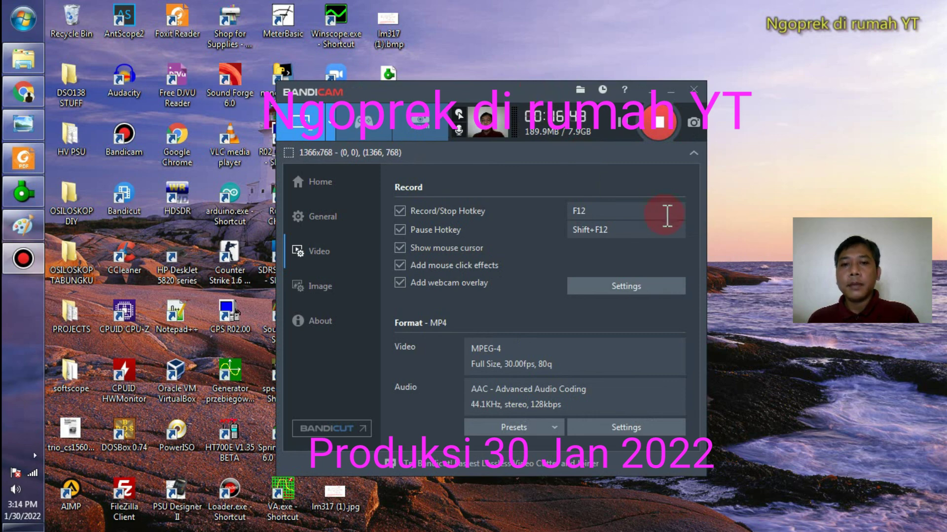